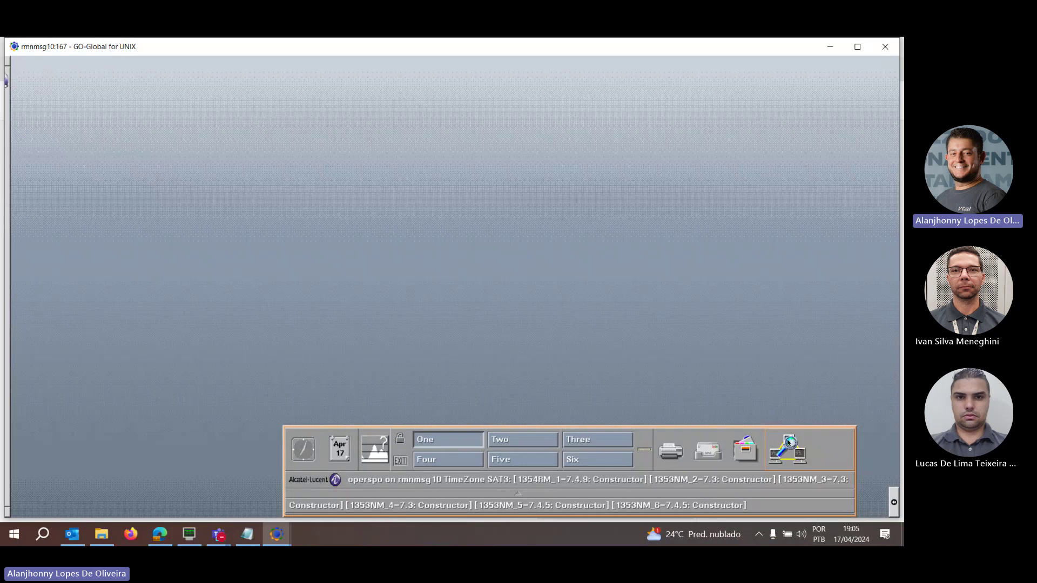
Launch the user interface of 1354RM_1 from TMN-OSs Management and start an item search on its network domain
click(788, 446)
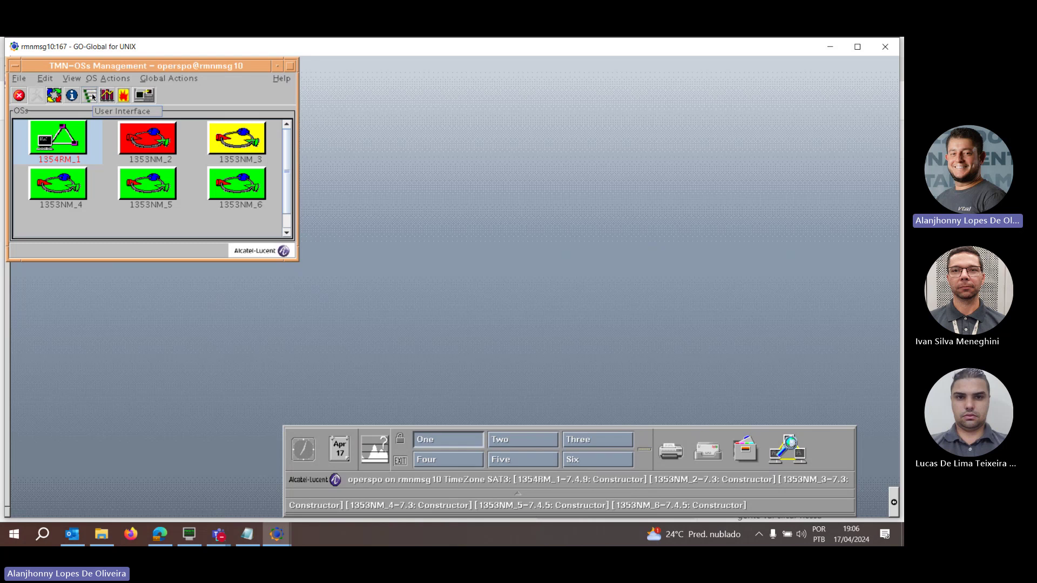
click(91, 96)
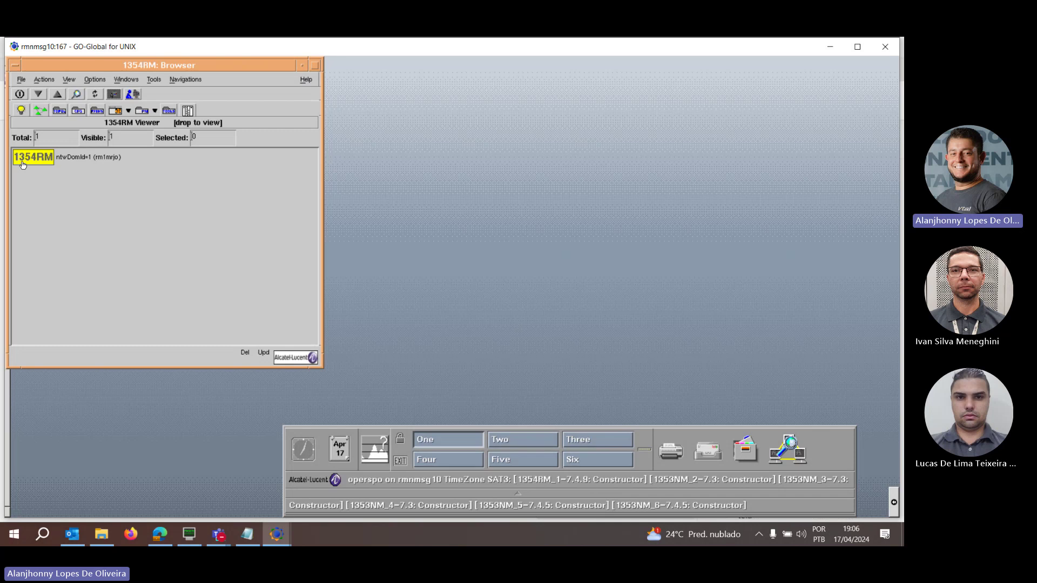
double_click(23, 164)
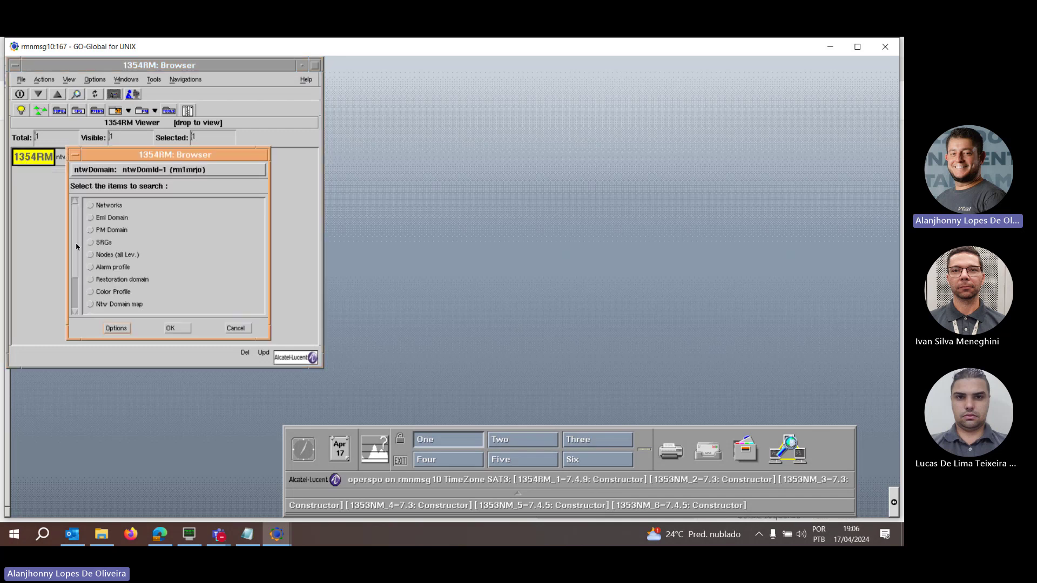
Choose Paths as the item to search in the network domain and open its query definition
scroll(75, 281, down, 2)
click(102, 298)
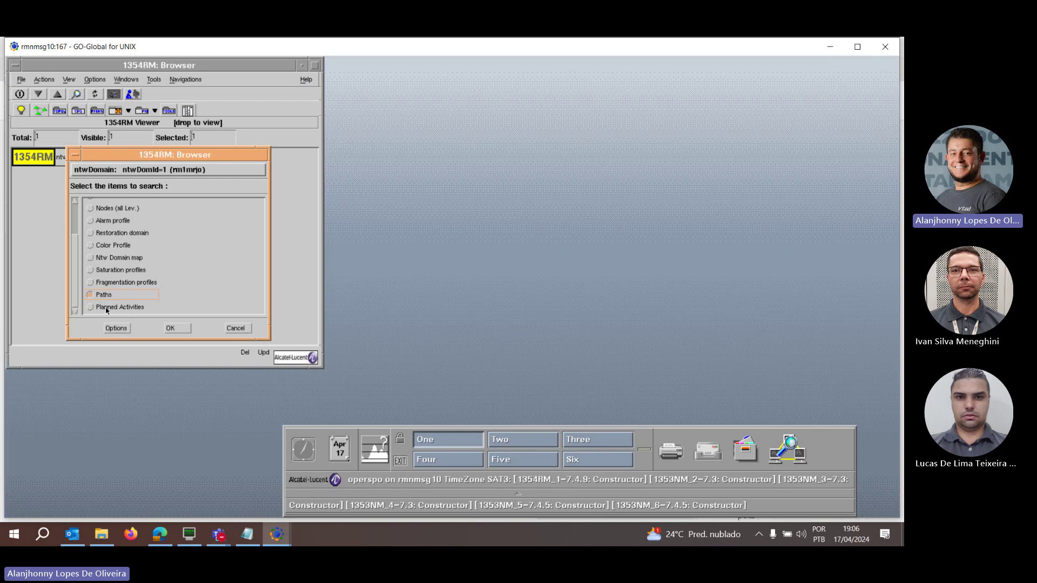
click(116, 328)
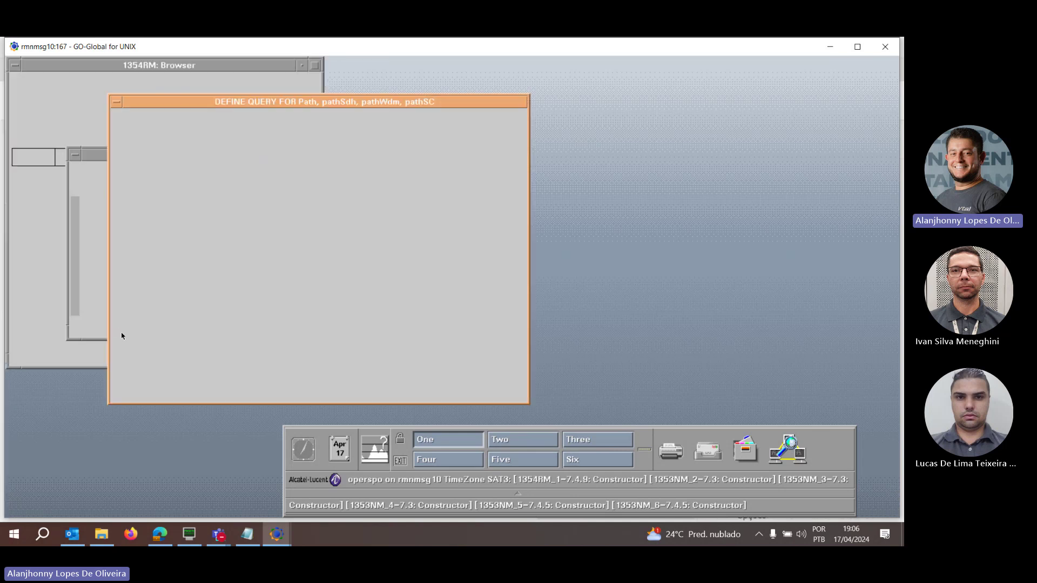
Set the User Label condition of the path query to Contains
click(249, 171)
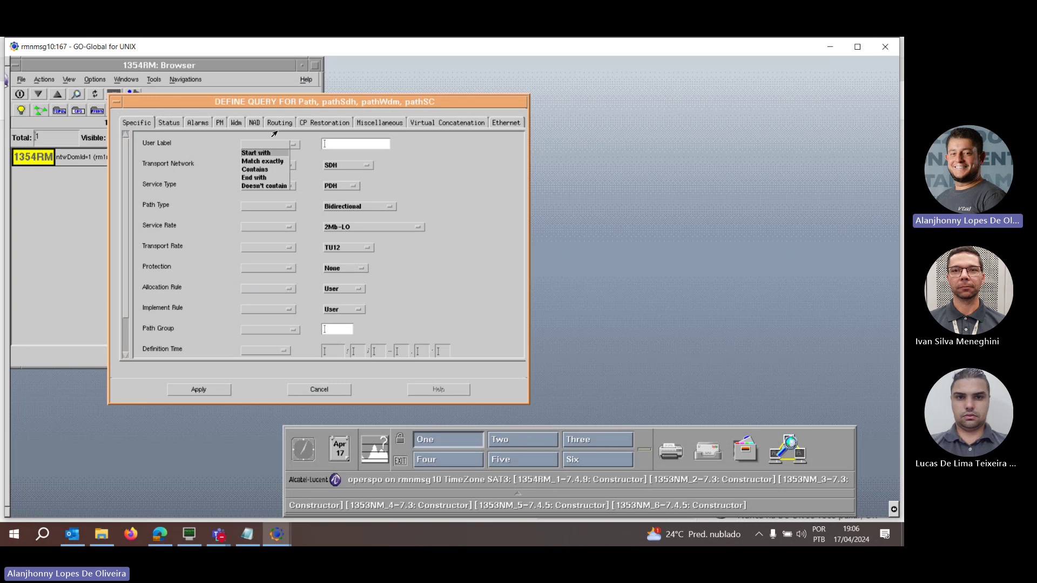
click(434, 154)
click(273, 150)
click(374, 193)
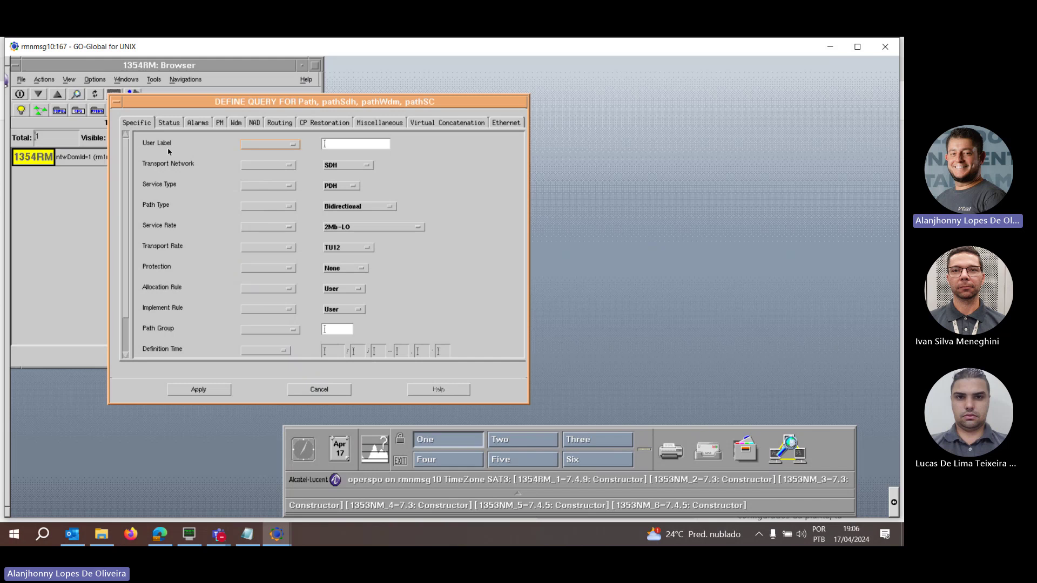
click(263, 145)
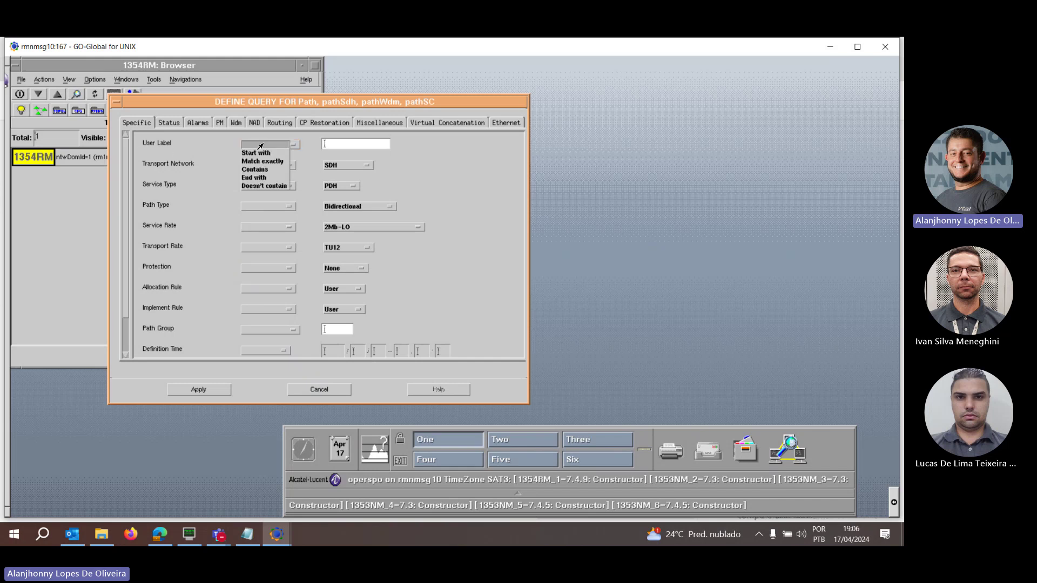
click(249, 172)
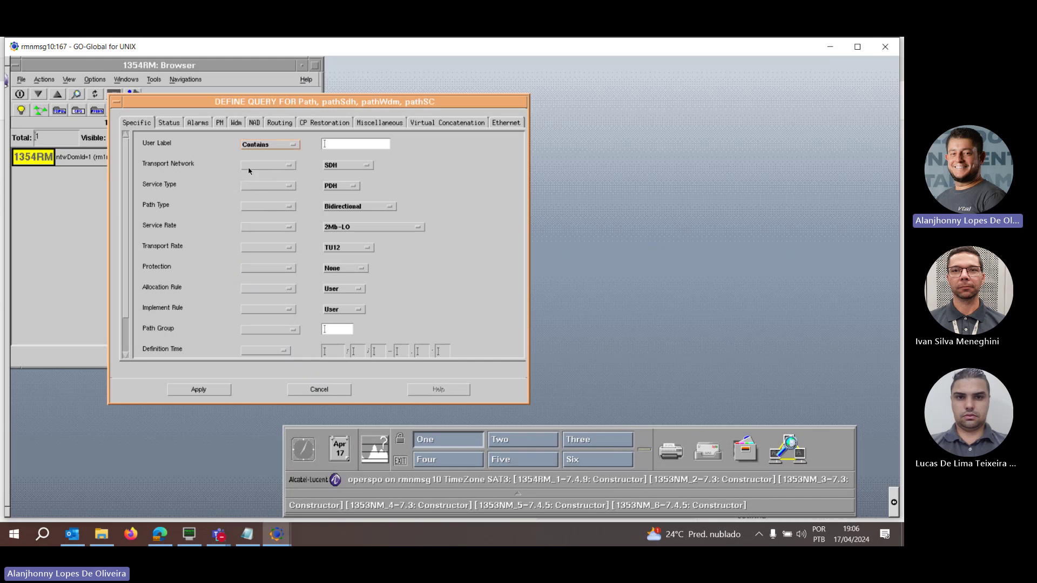
Enter PPE%5010533 as the user label, taking the circuit number from the Notepad notes, and run the path query
click(343, 146)
click(247, 534)
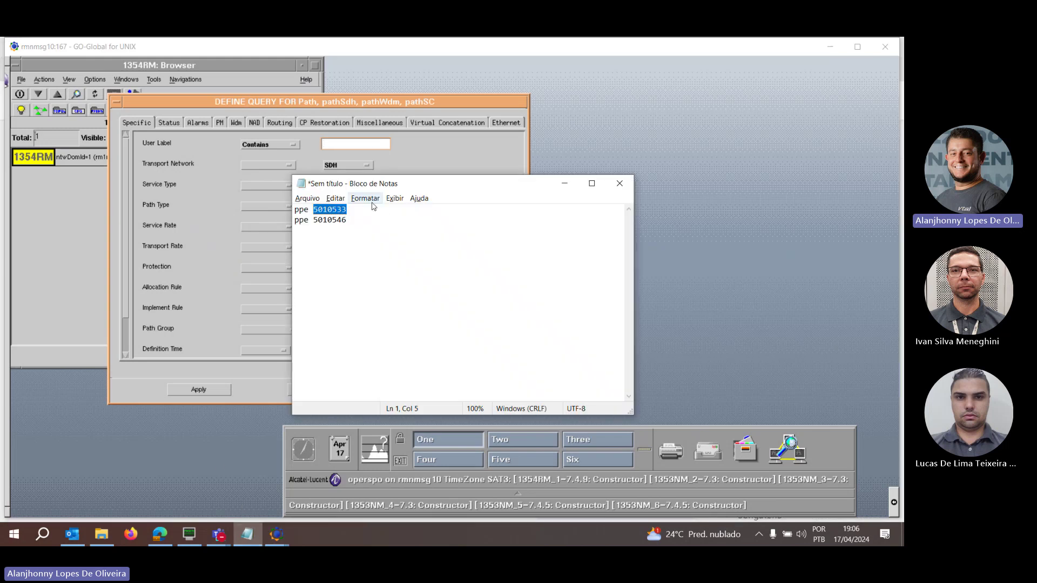
click(344, 153)
text(PPE)
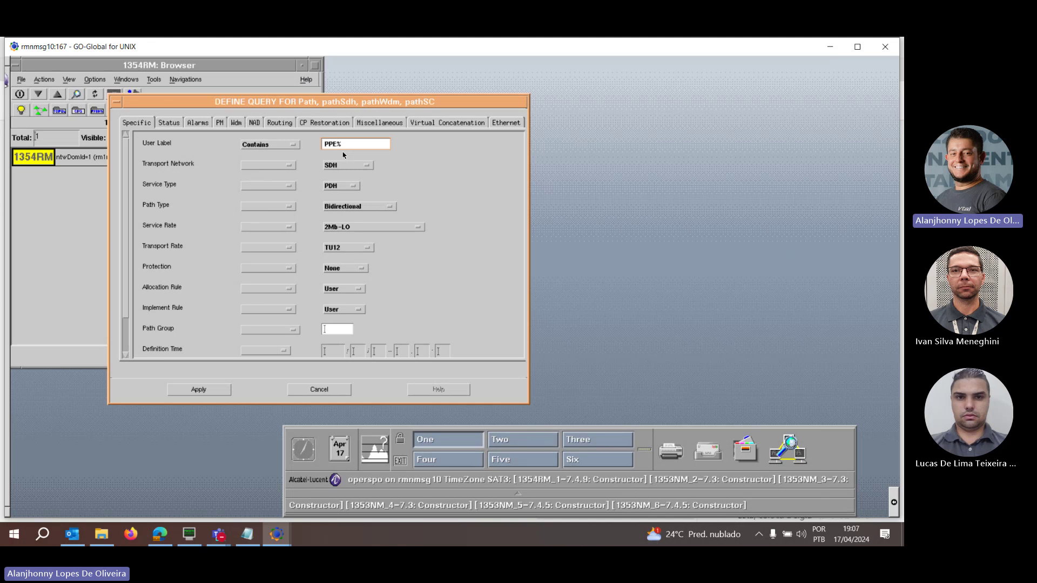
text(%5010533)
click(199, 390)
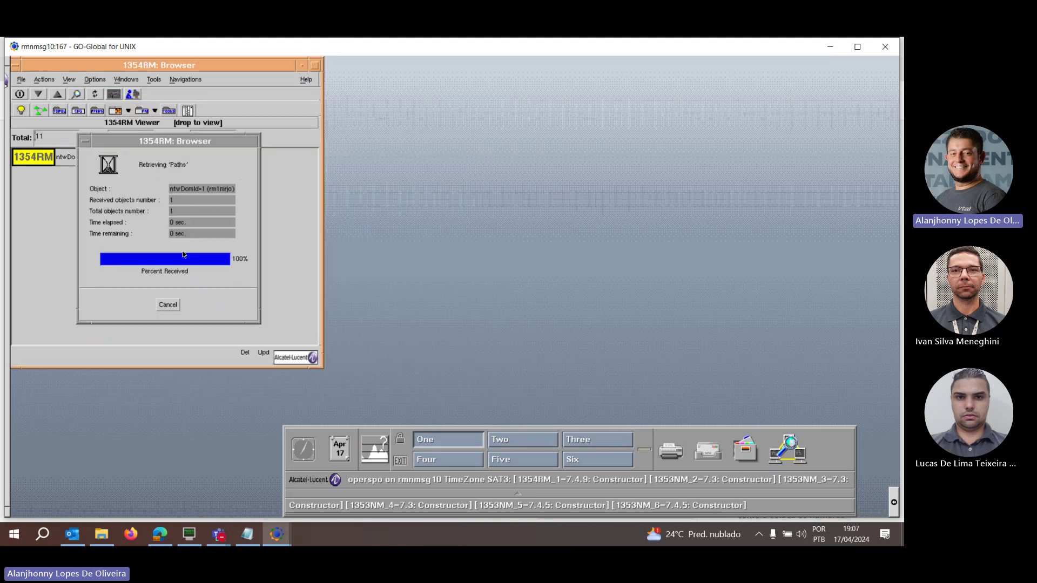
Open the NAPs view of the retrieved PPE path and examine the access points along its main leg
click(80, 193)
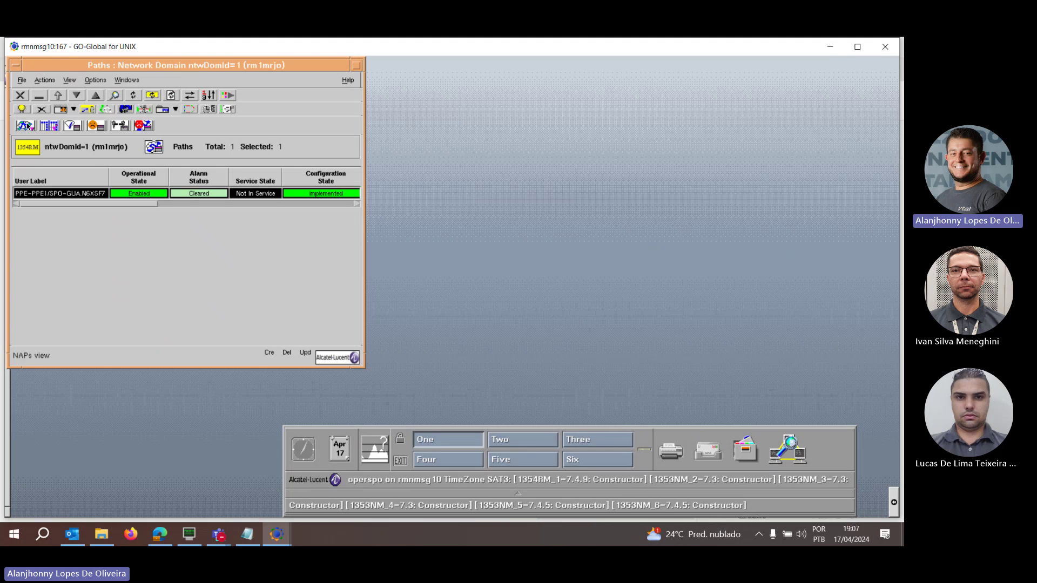
click(33, 129)
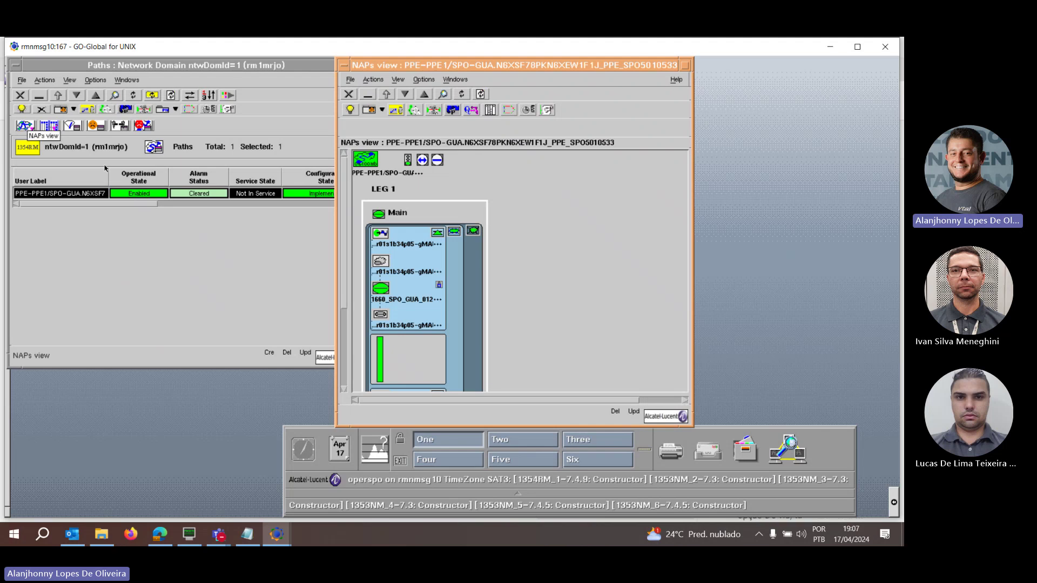
scroll(337, 205, down, 1)
scroll(337, 205, down, 3)
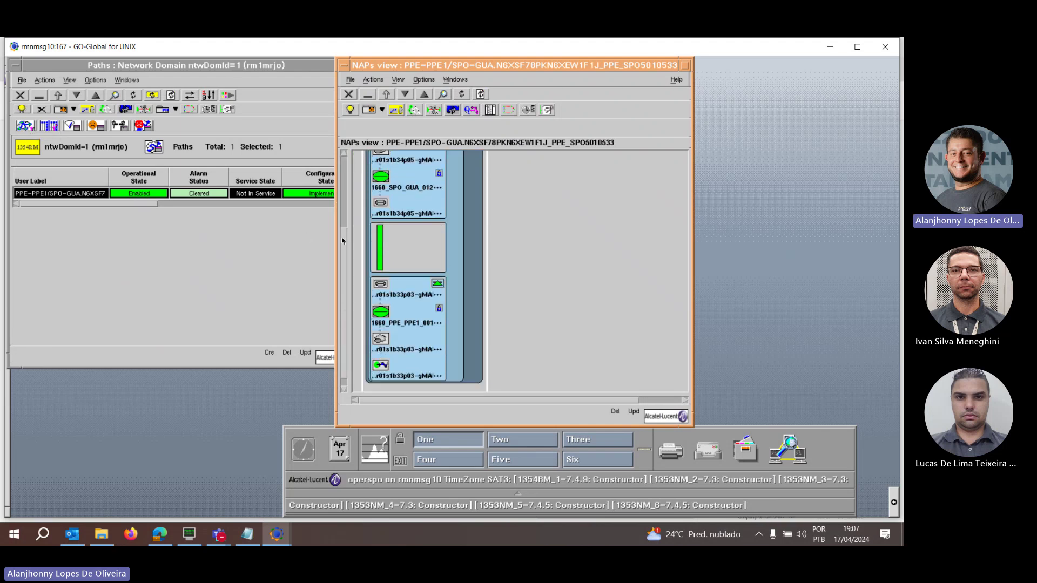
scroll(355, 154, up, 4)
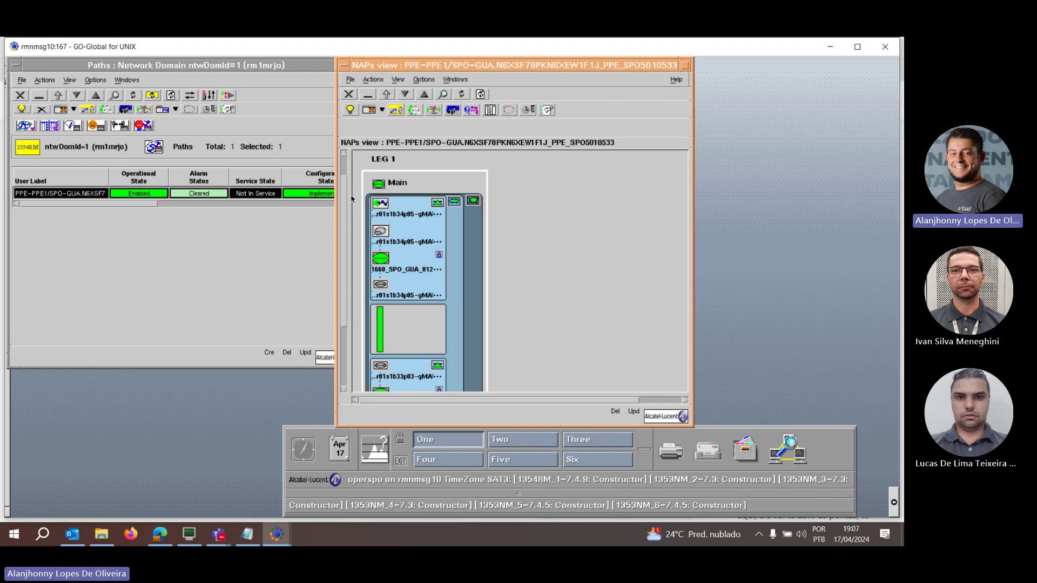
scroll(351, 173, up, 1)
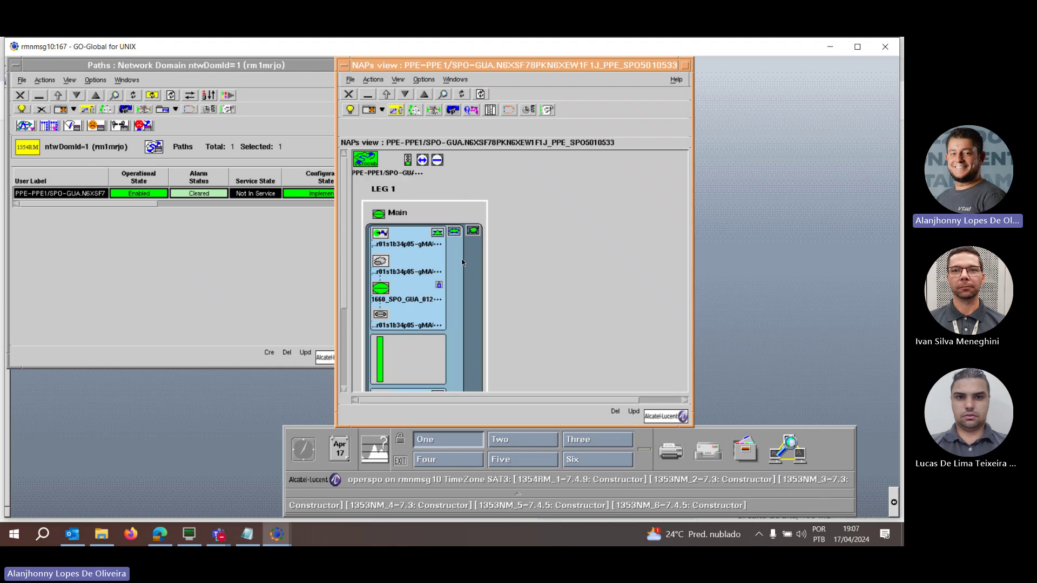
drag(416, 245, 447, 250)
List the server trails of the path and select the channel 1 trail
click(364, 161)
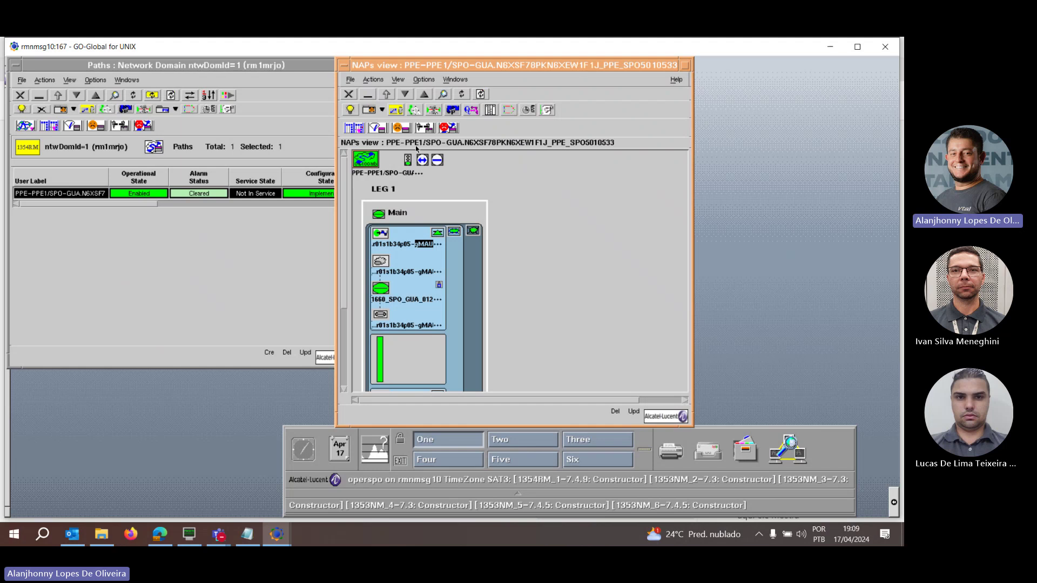
click(425, 130)
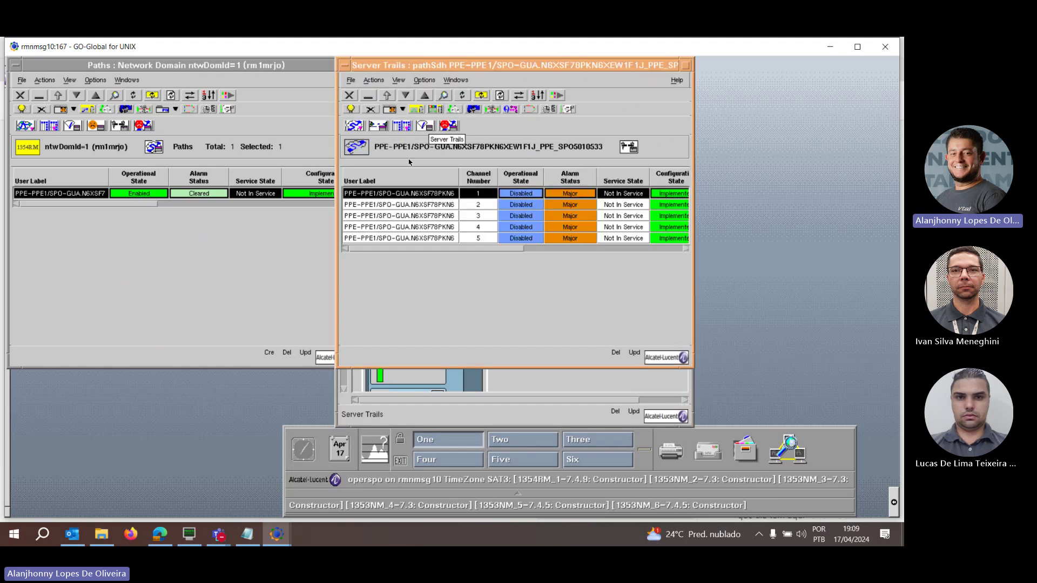
click(431, 194)
click(426, 194)
View the routing display of the channel 1 server trail and return to the Server Trails list
click(402, 132)
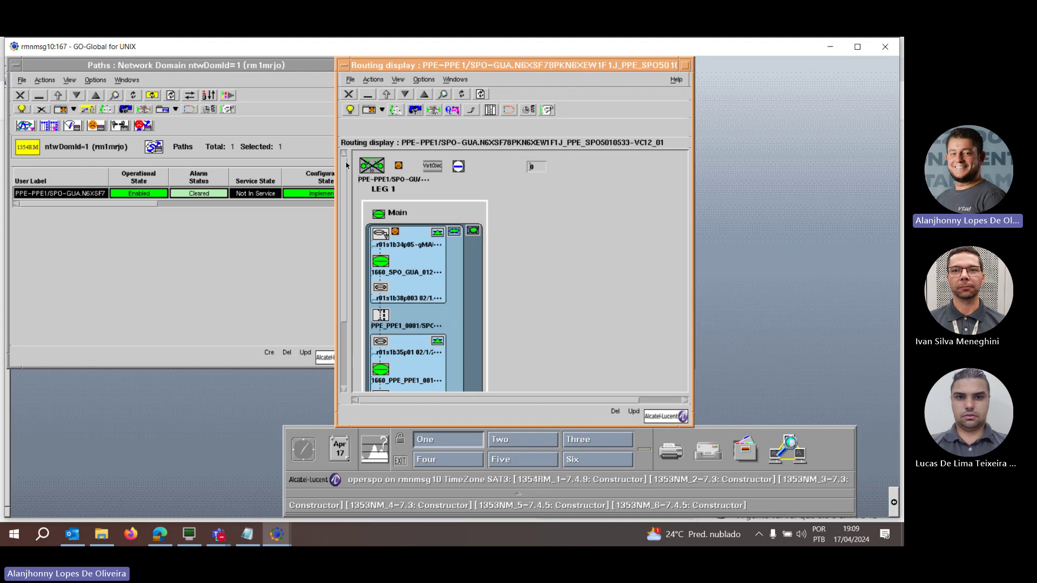
scroll(344, 167, down, 1)
scroll(354, 140, up, 1)
click(38, 262)
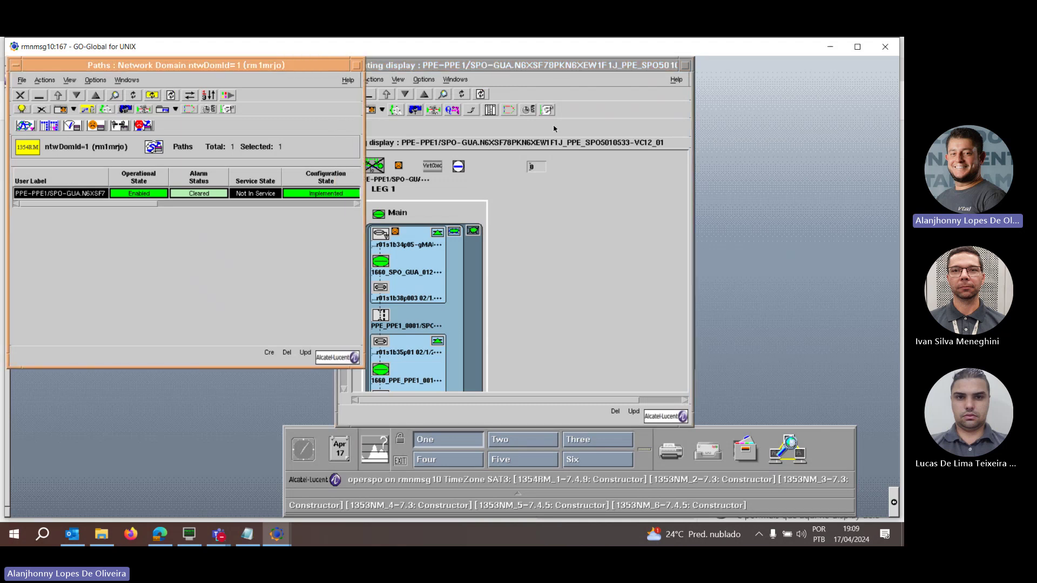
click(547, 110)
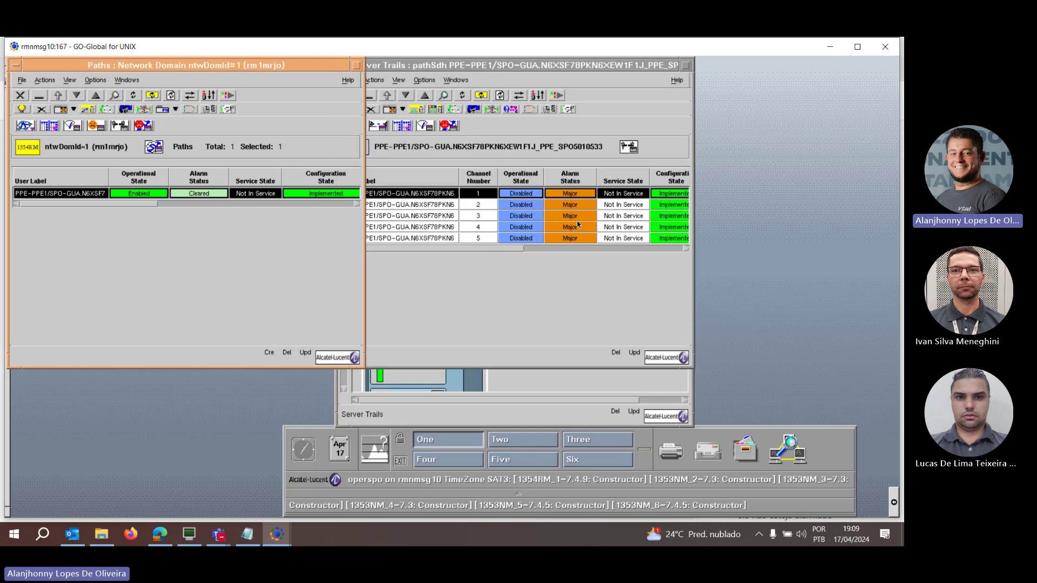
Compare the operational state and alarm status of the path with those of its server trails
click(586, 285)
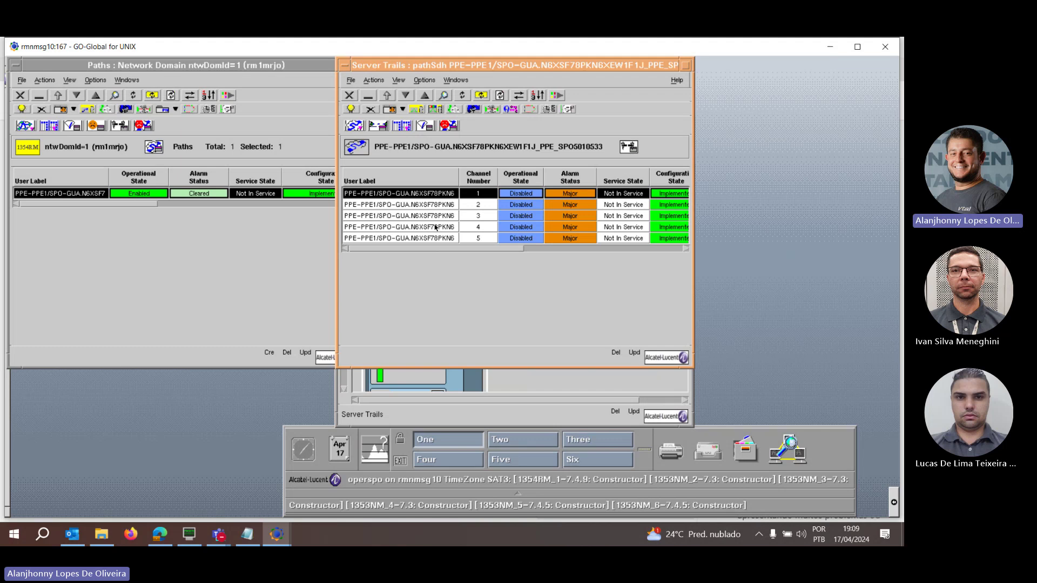
click(263, 274)
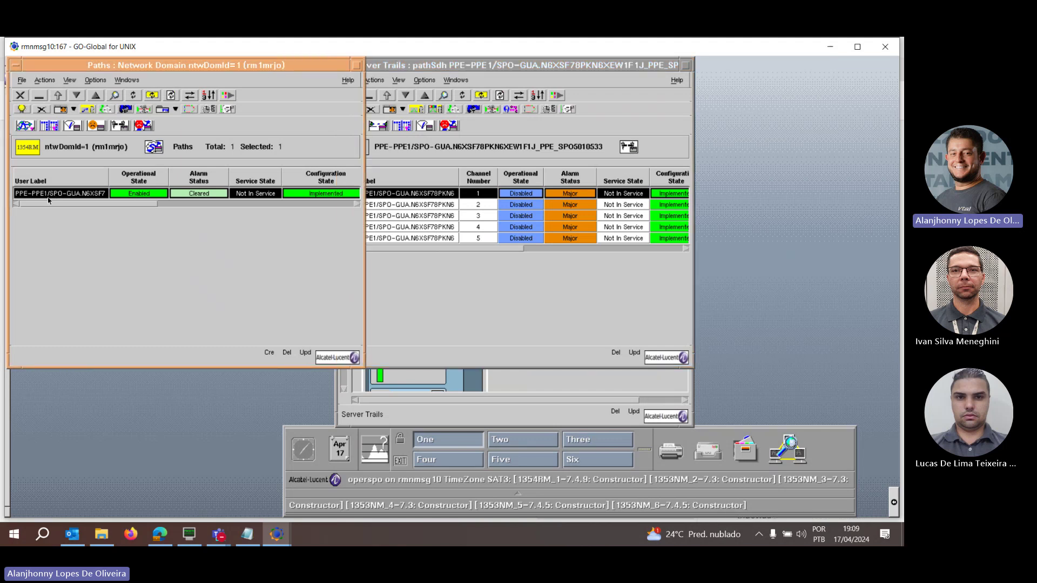
click(444, 271)
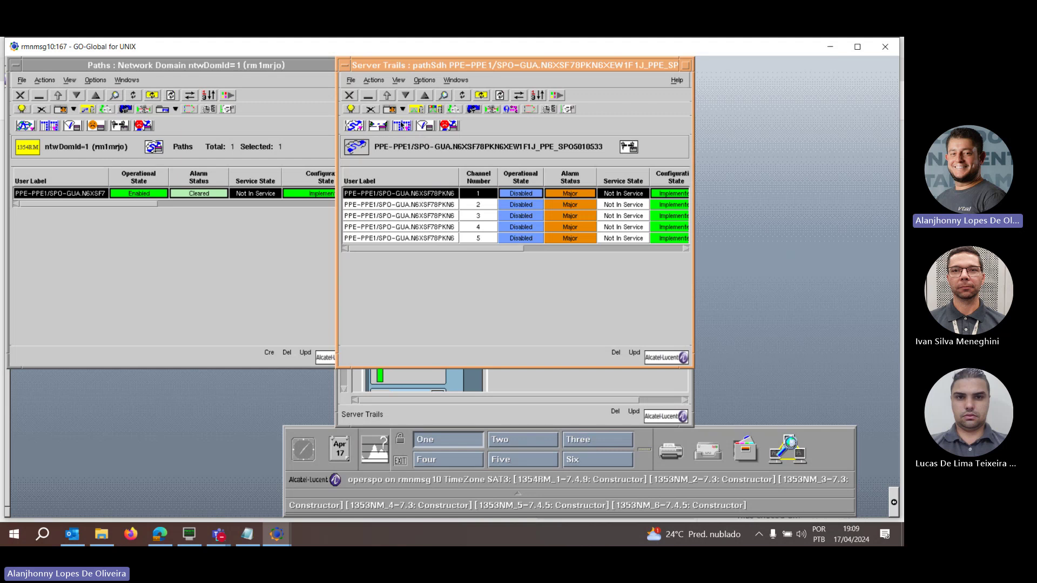
Reopen the routing display of the channel 1 trail and review the connections along its main leg
click(403, 126)
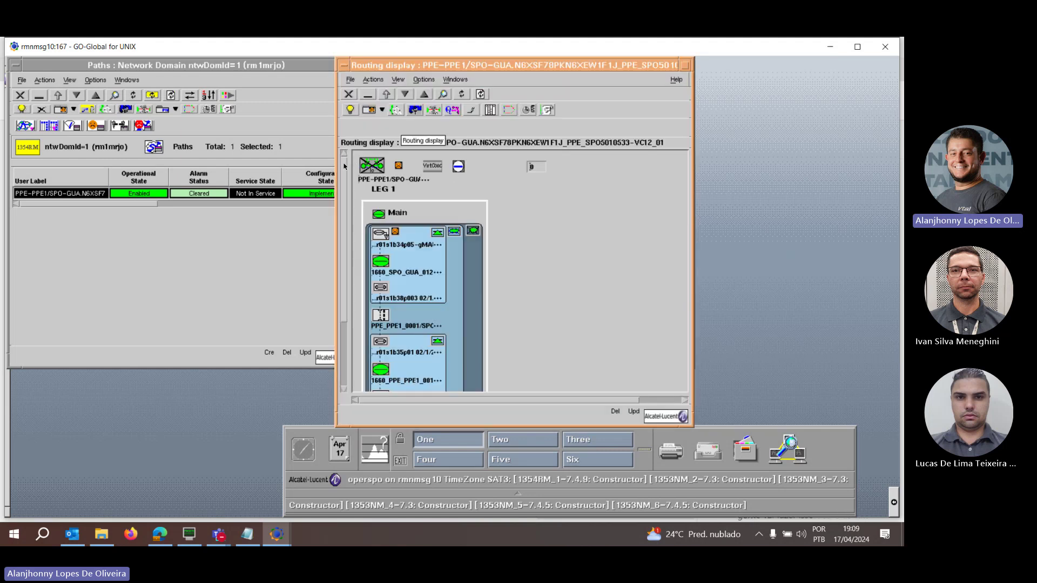
scroll(363, 172, down, 2)
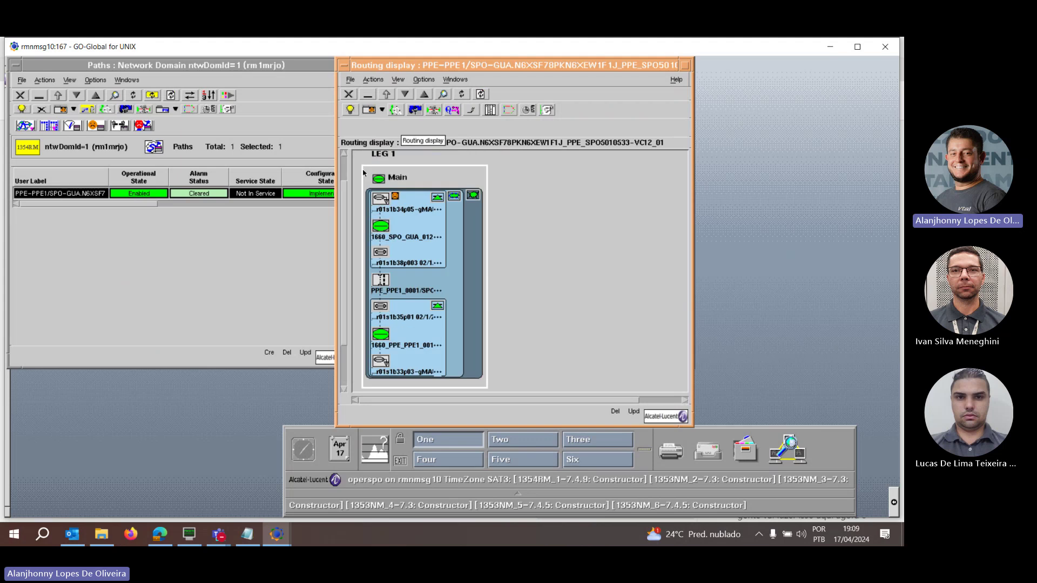
scroll(456, 190, up, 1)
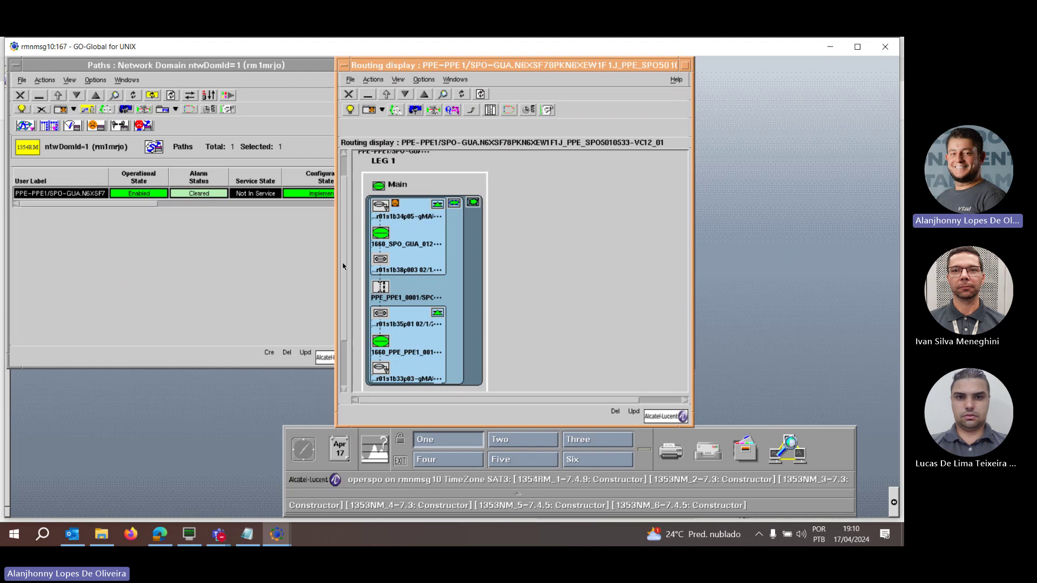
scroll(348, 258, up, 1)
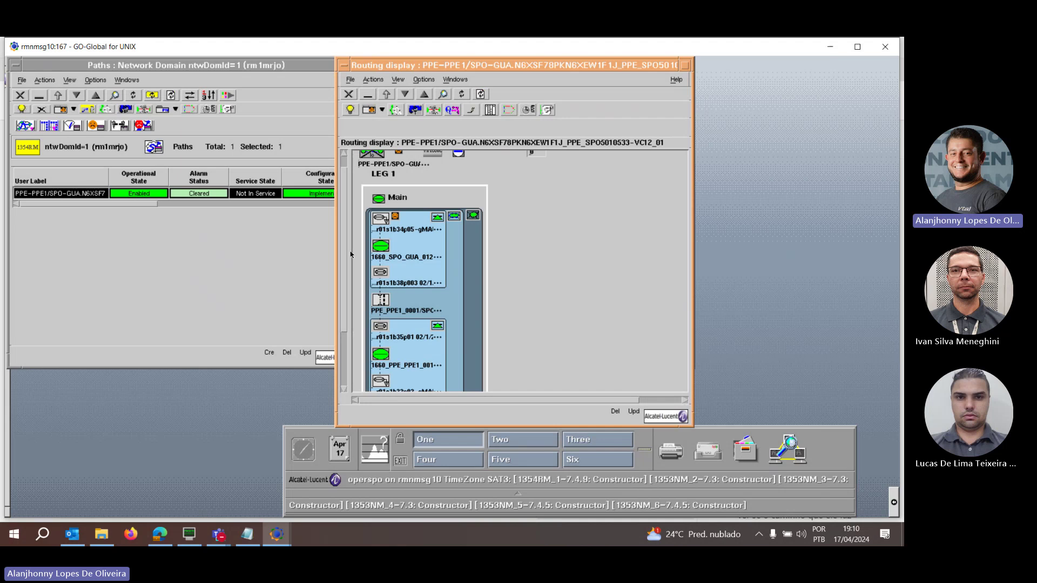
scroll(351, 254, down, 1)
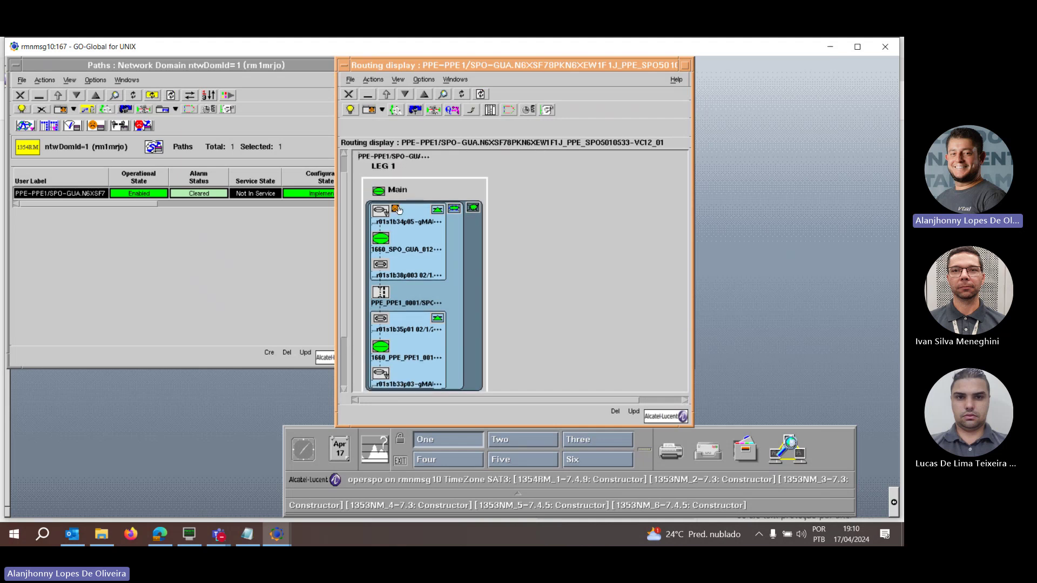
Check the active alarms on the first termination point at 1660_SPO_GUA_012 and return to the routing display
click(397, 209)
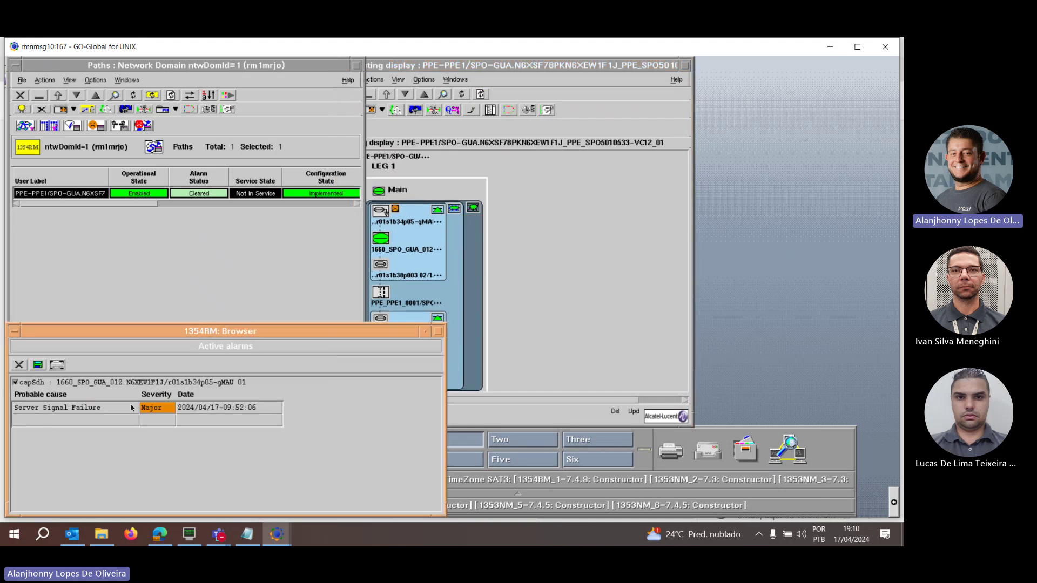
click(537, 290)
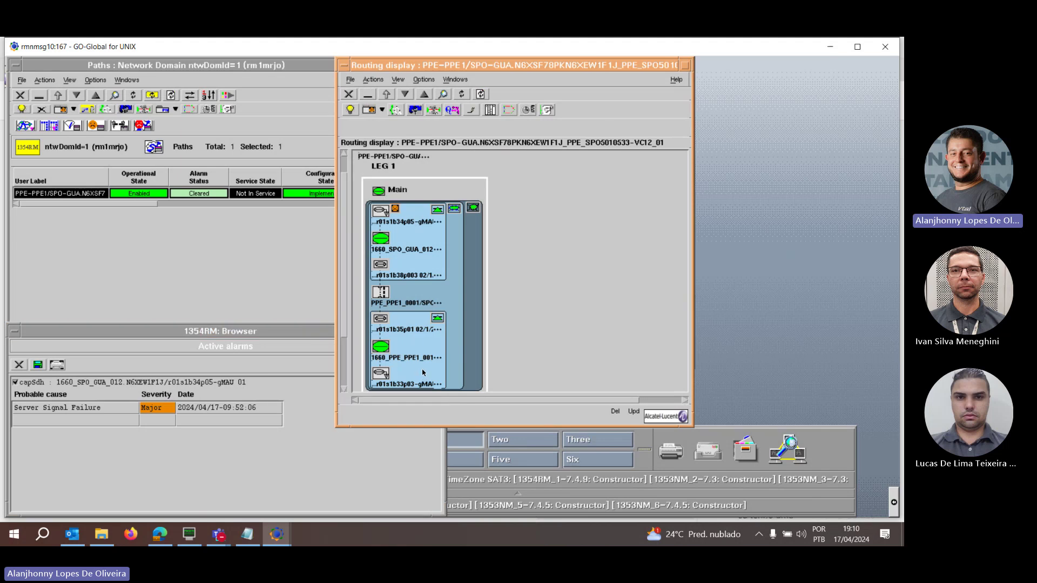
Open the routing display of the PPE_PPE1_0001/SPO_GUA_012 link connection and examine the route down to the underlying migrated link
double_click(380, 295)
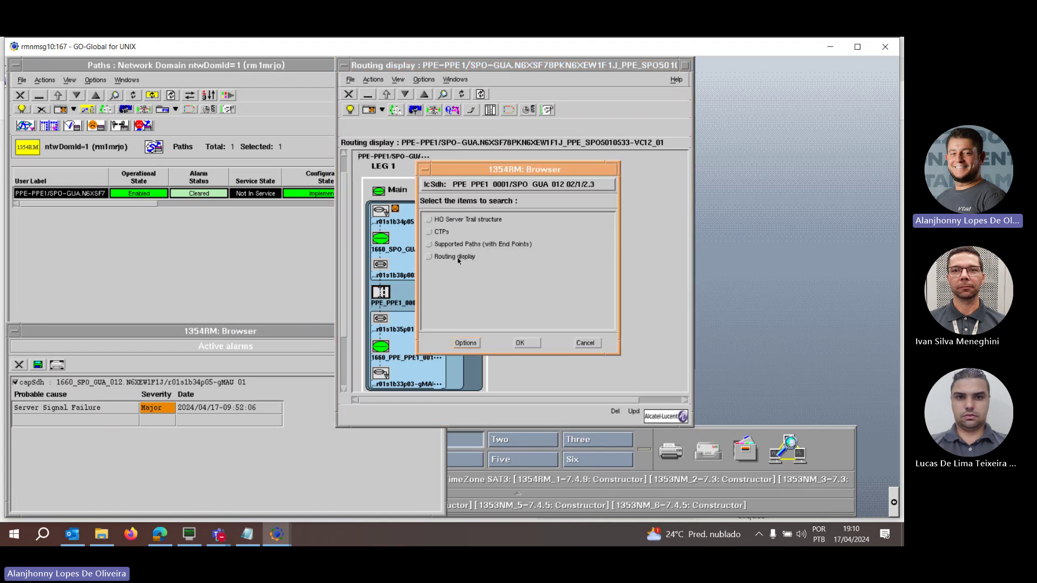
click(458, 258)
click(520, 343)
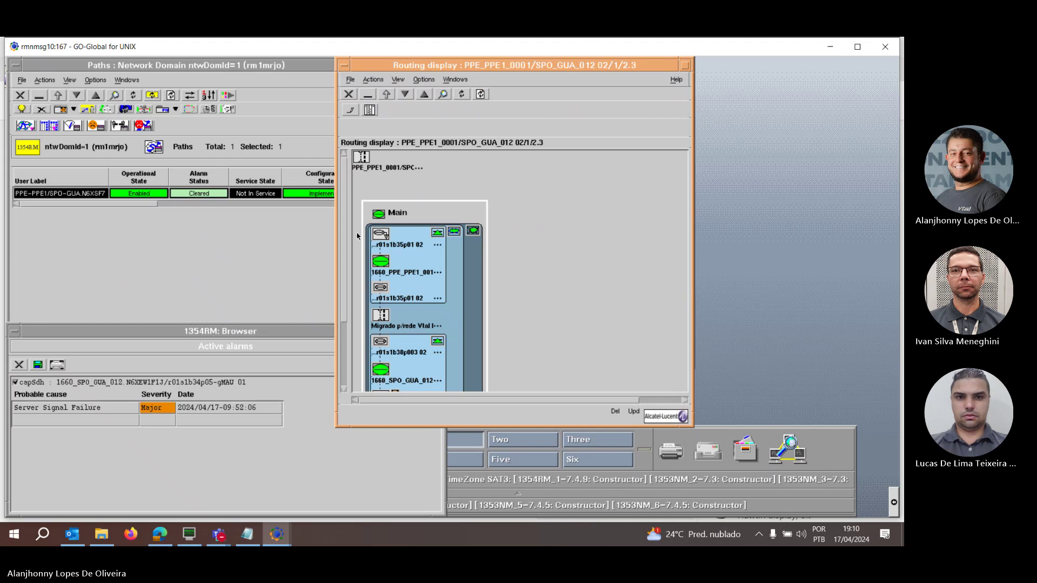
scroll(346, 176, down, 1)
scroll(350, 206, down, 3)
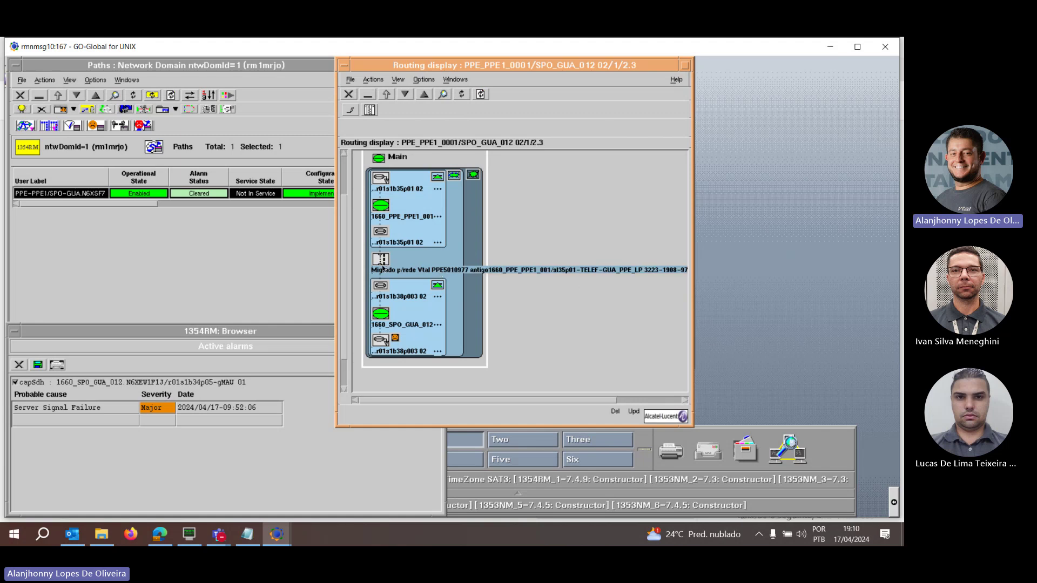
Check the active alarms on the 1660_SPO_GUA_012 termination point and open the MS trail structure of the migrated link
click(396, 338)
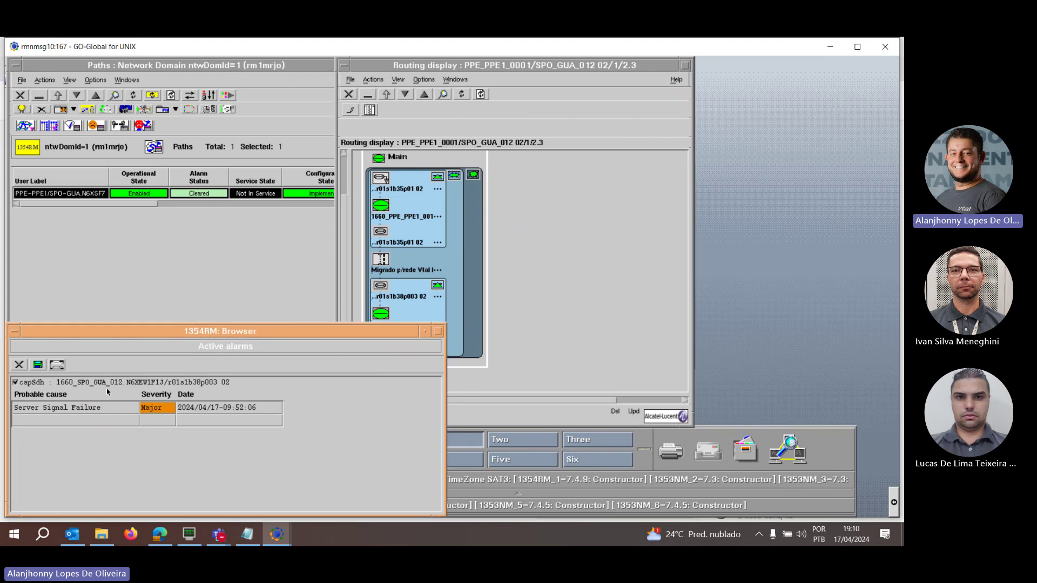
double_click(384, 263)
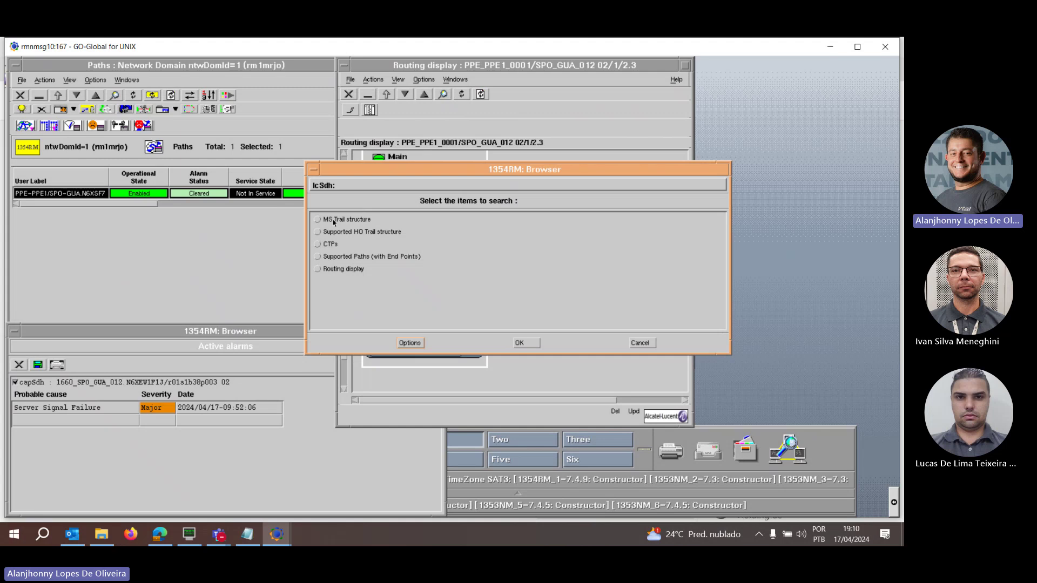
click(335, 219)
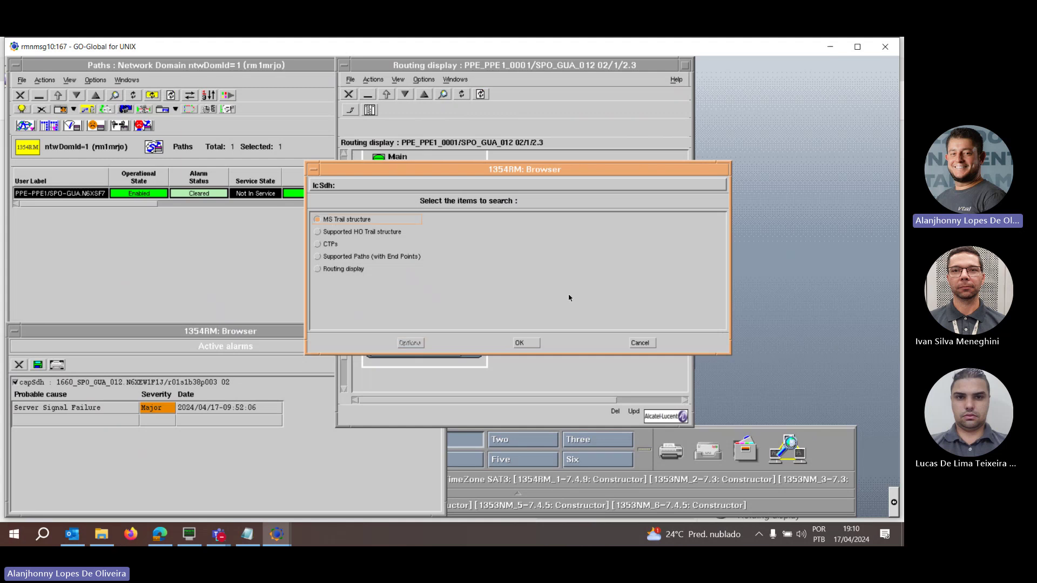
click(526, 344)
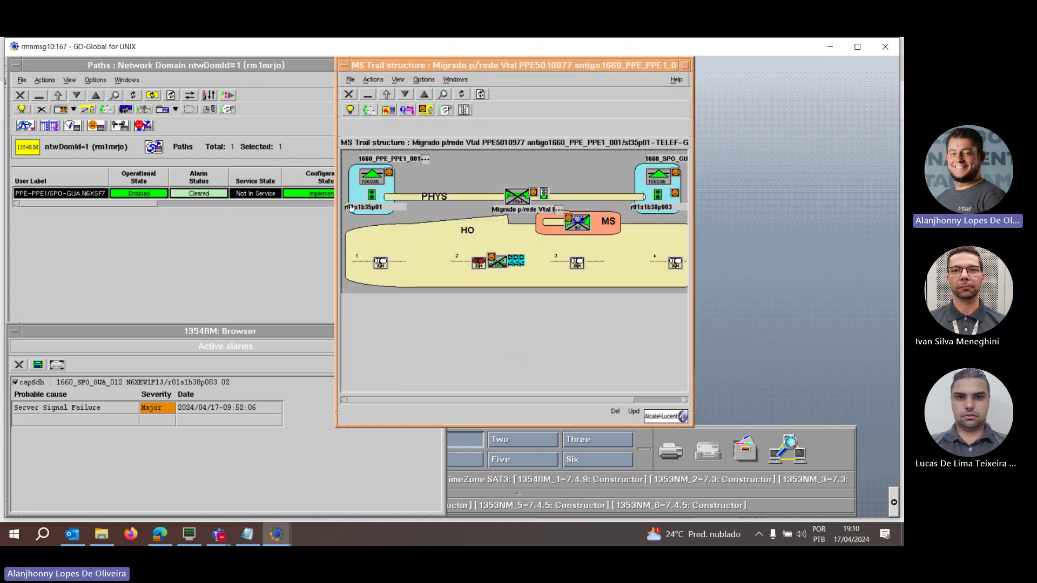
drag(339, 189, 211, 183)
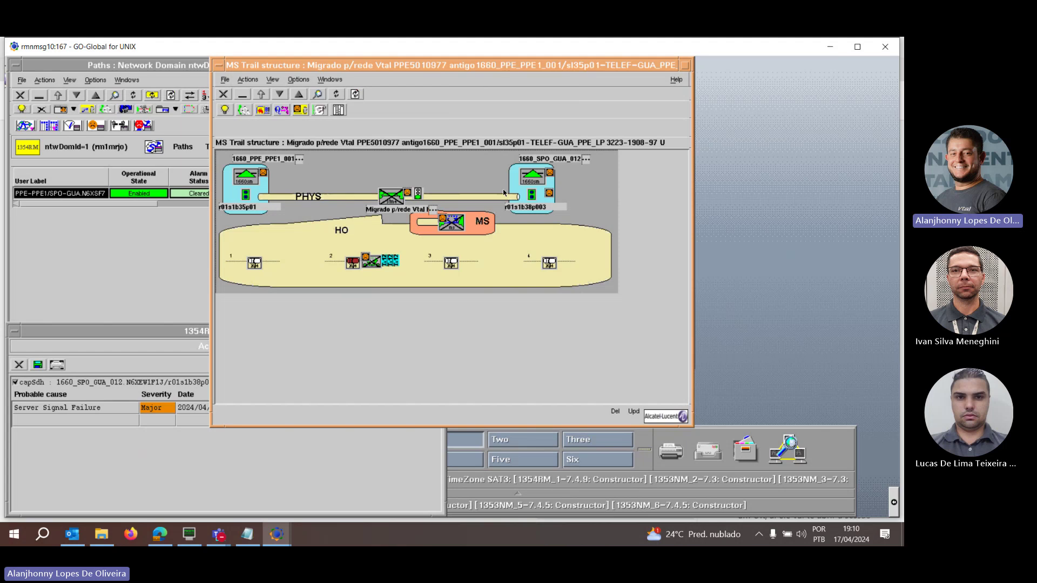
Check the active alarms of port r01s1b38p003 and view the attributes of the migrated physical connection without changing them
click(550, 193)
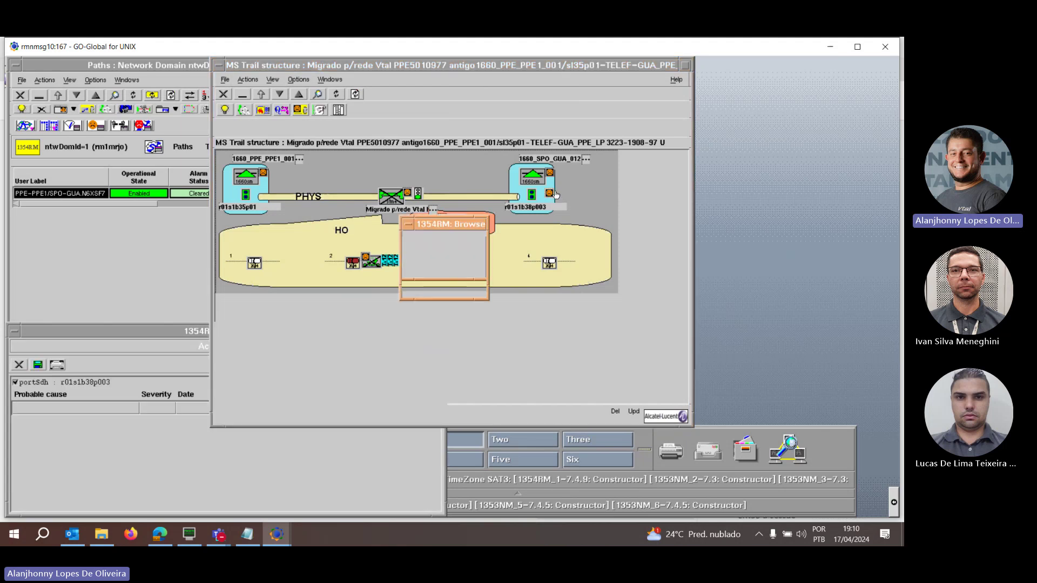
click(578, 236)
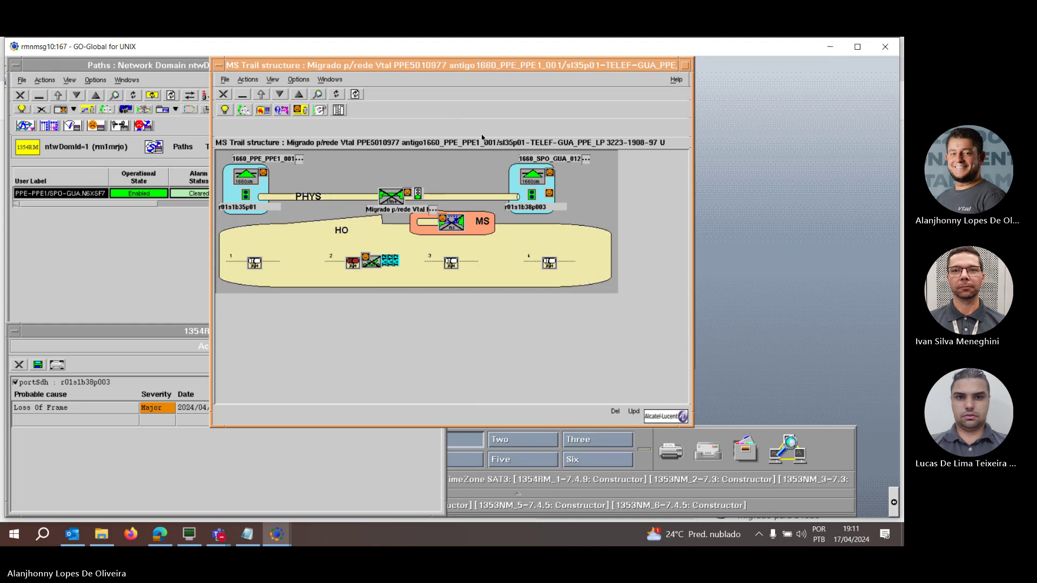
click(434, 204)
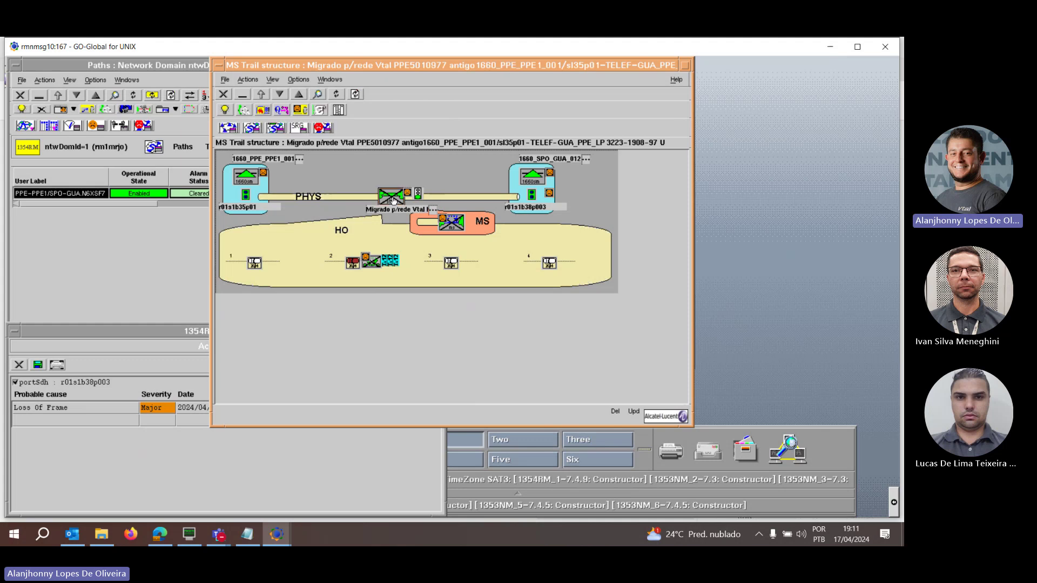
click(318, 94)
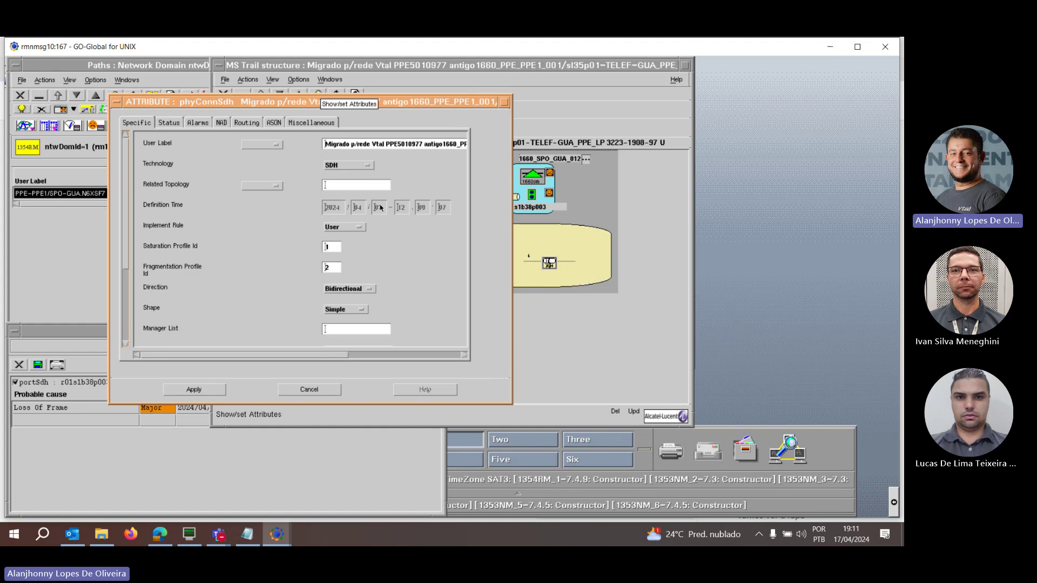
click(325, 390)
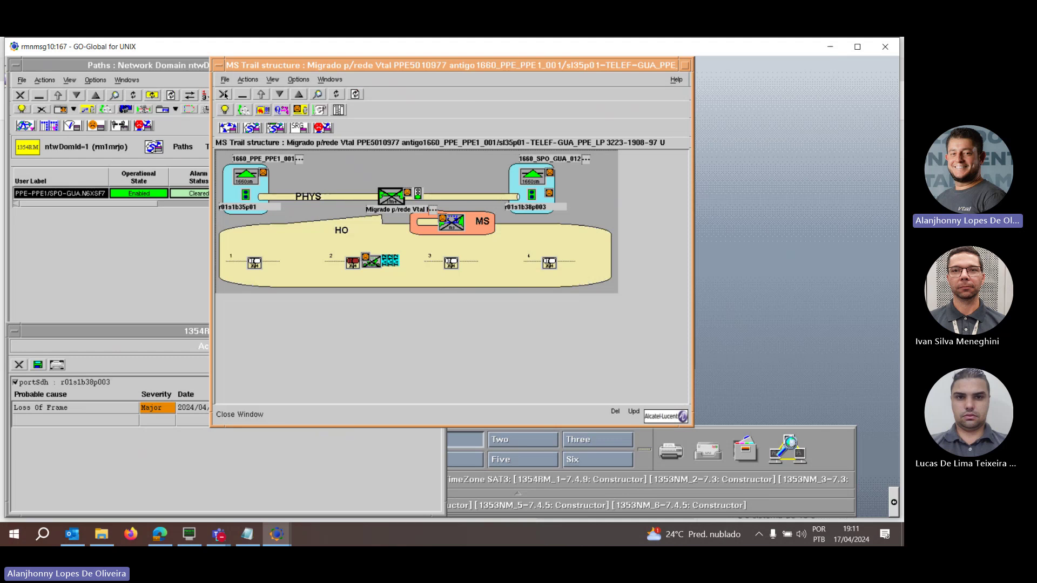
Close the MS trail structure and link routing display, and reopen the routing display of the channel 1 server trail
click(224, 94)
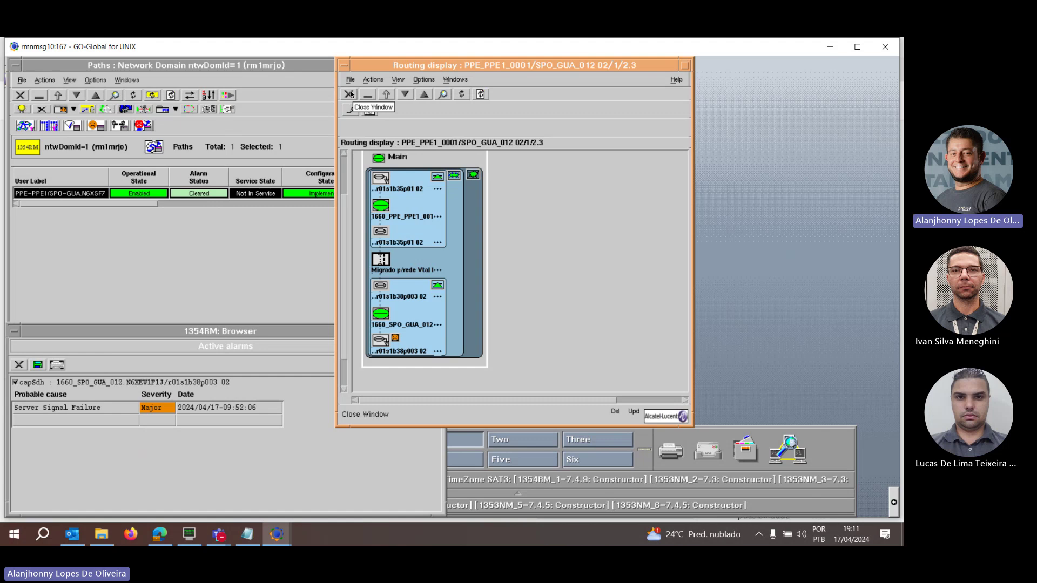
click(350, 94)
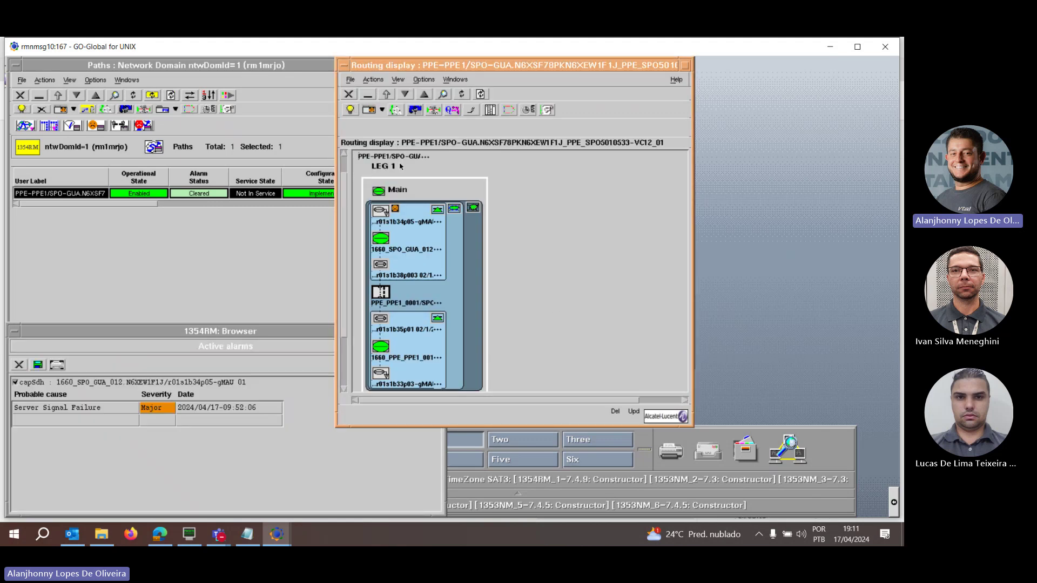
click(349, 94)
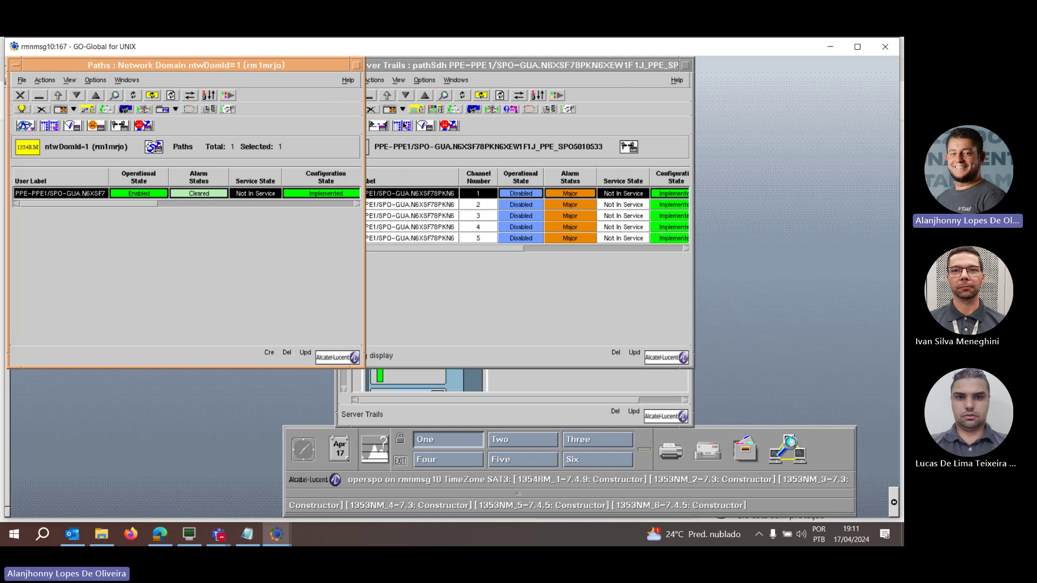
click(404, 126)
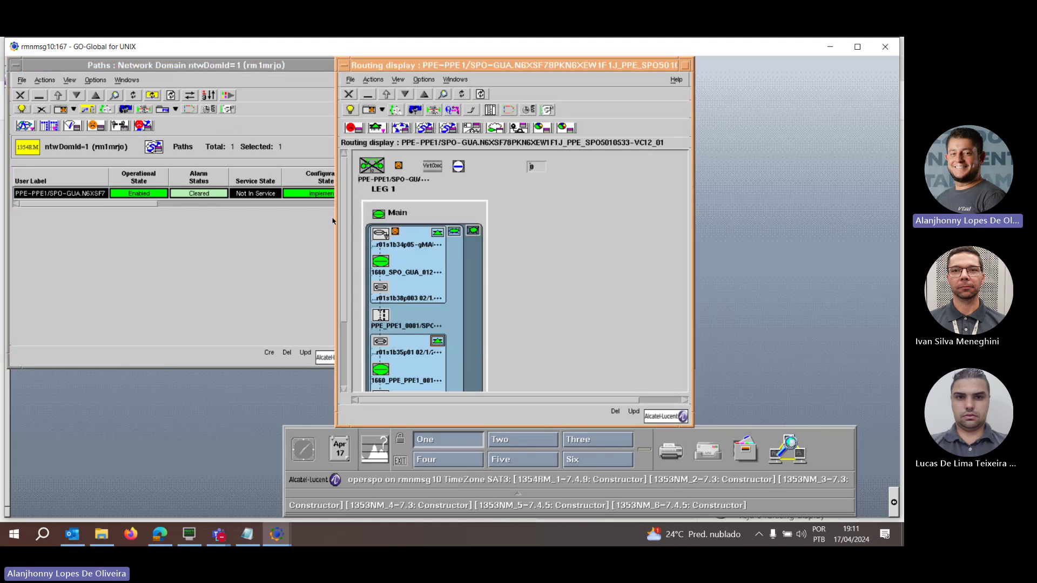
scroll(346, 218, down, 3)
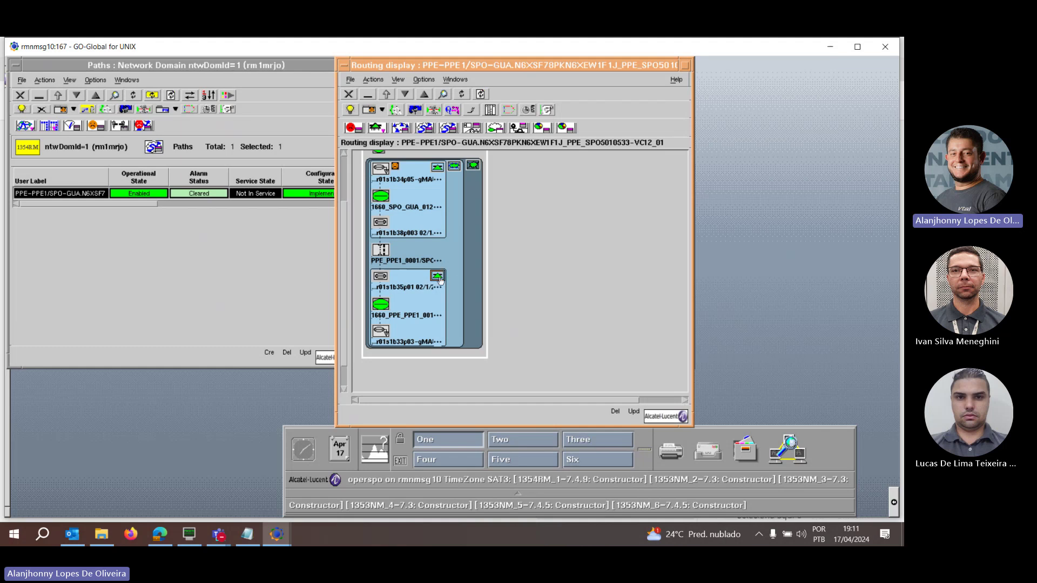
Open the node view of 1660_PPE_PPE1_001 and, from its topology, the ROTA_SP_I09 subnetwork map
click(377, 130)
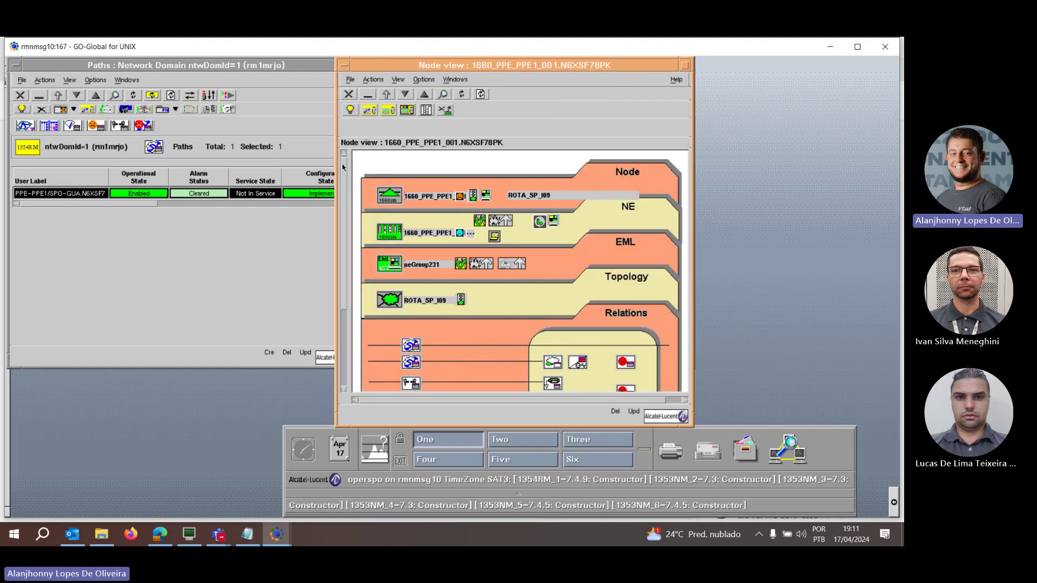
scroll(343, 179, down, 1)
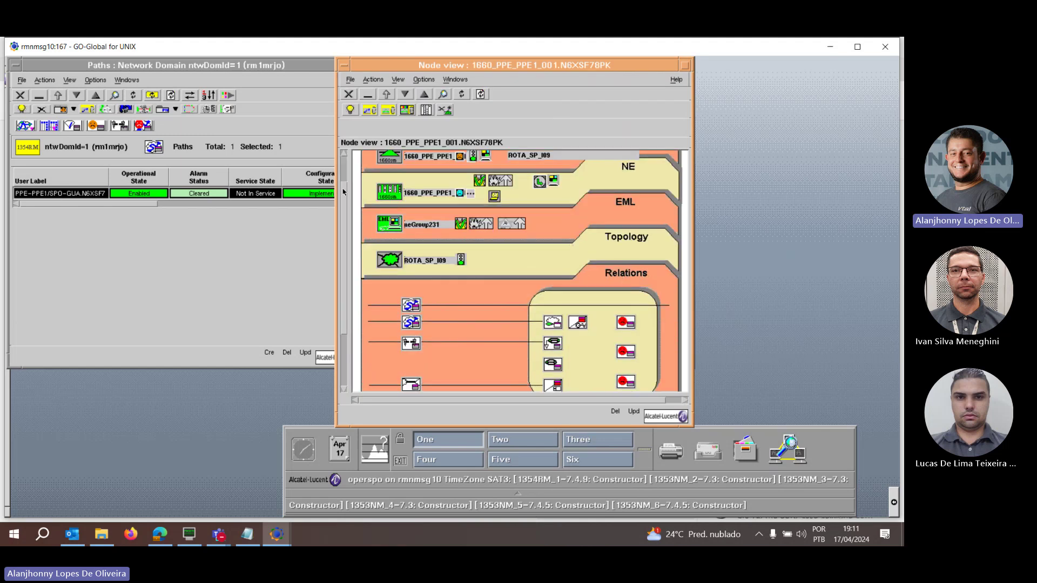
click(388, 262)
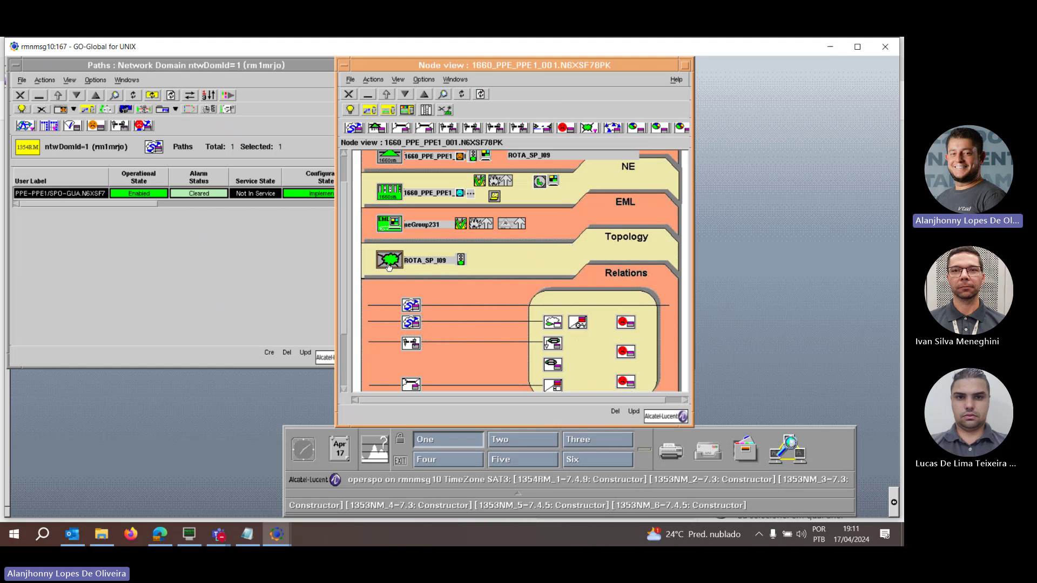
click(588, 130)
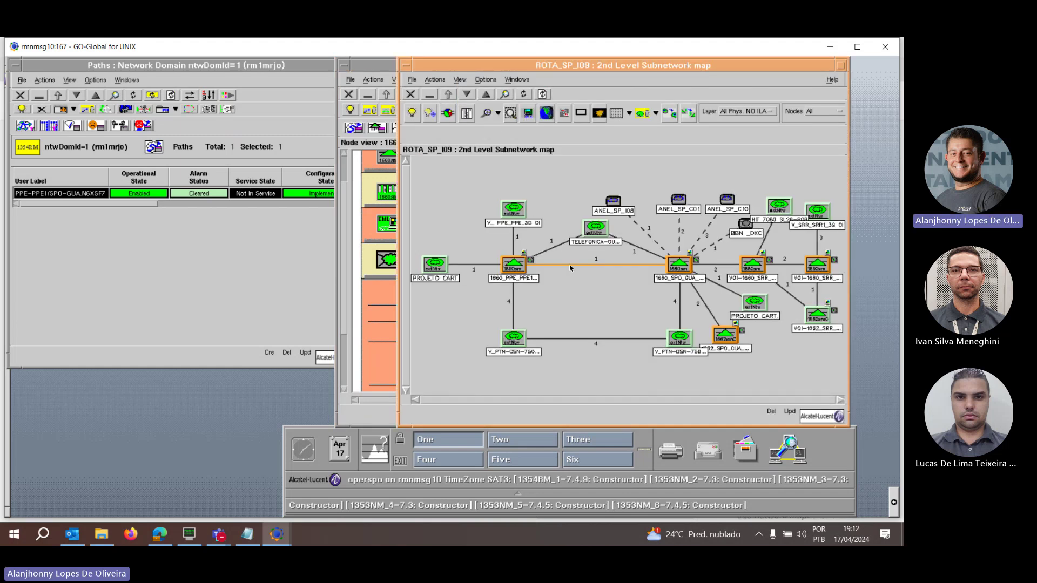
Examine the direct link between the 1660 PPE_PPE1 and SPO_GUA nodes on the subnetwork map
click(570, 267)
click(679, 264)
click(587, 266)
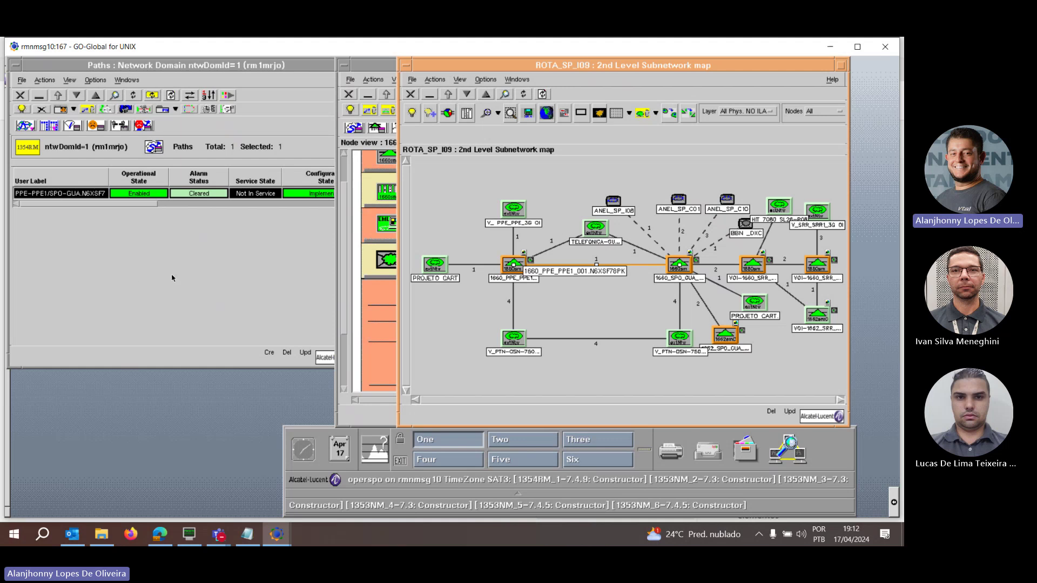
Open the Constraints wizard for the PPE-PPE1/SPO-GUA path from the paths list
click(230, 249)
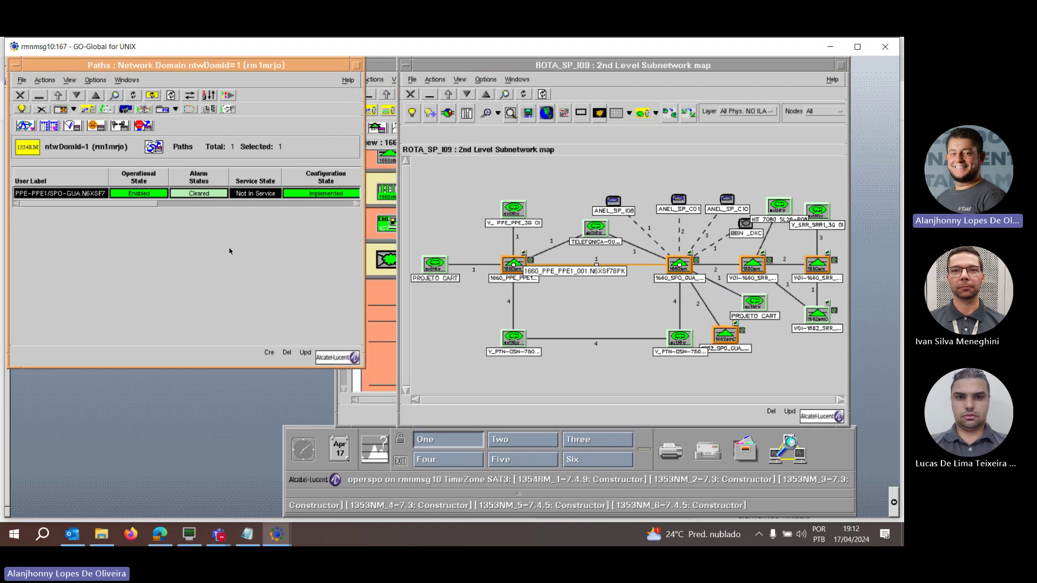
right_click(46, 196)
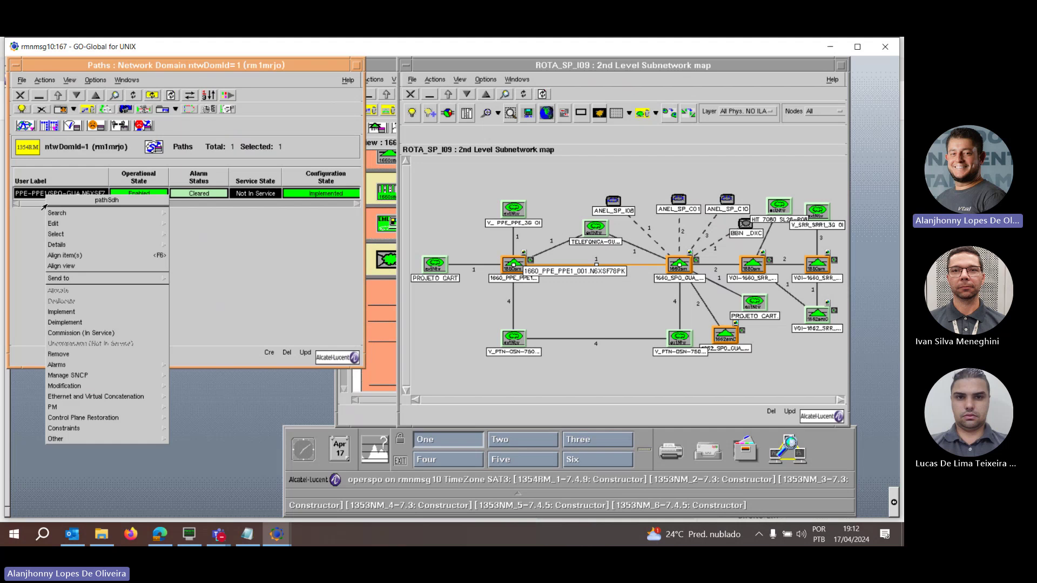
mouse_move(76, 428)
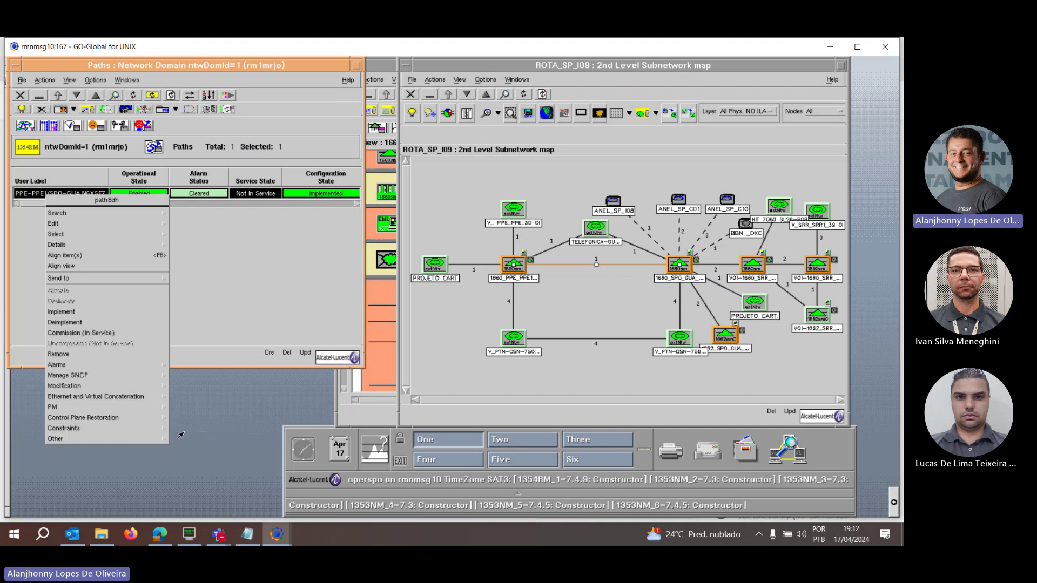
mouse_move(162, 420)
mouse_move(129, 428)
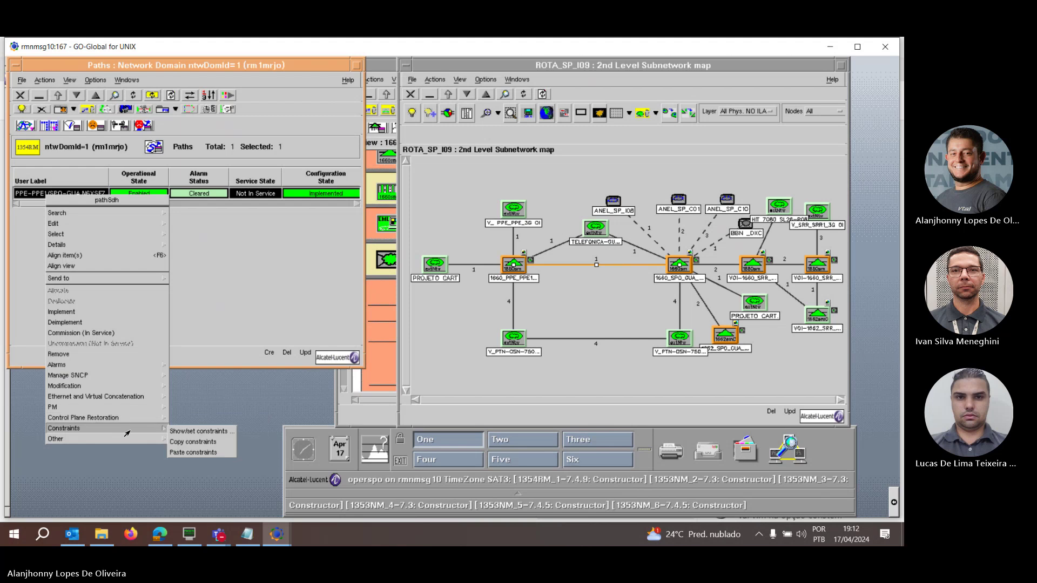
click(184, 431)
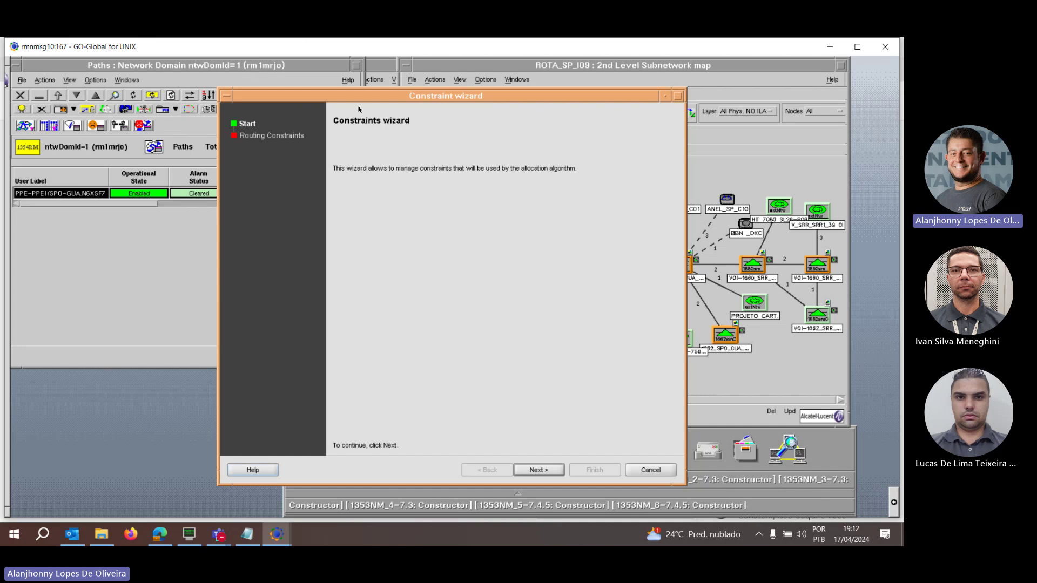
Advance the wizard to Routing Constraints and delete the PPE_PPE1_0001/SPO_GUA_012 constraint from the initial constraint set
drag(381, 93, 112, 101)
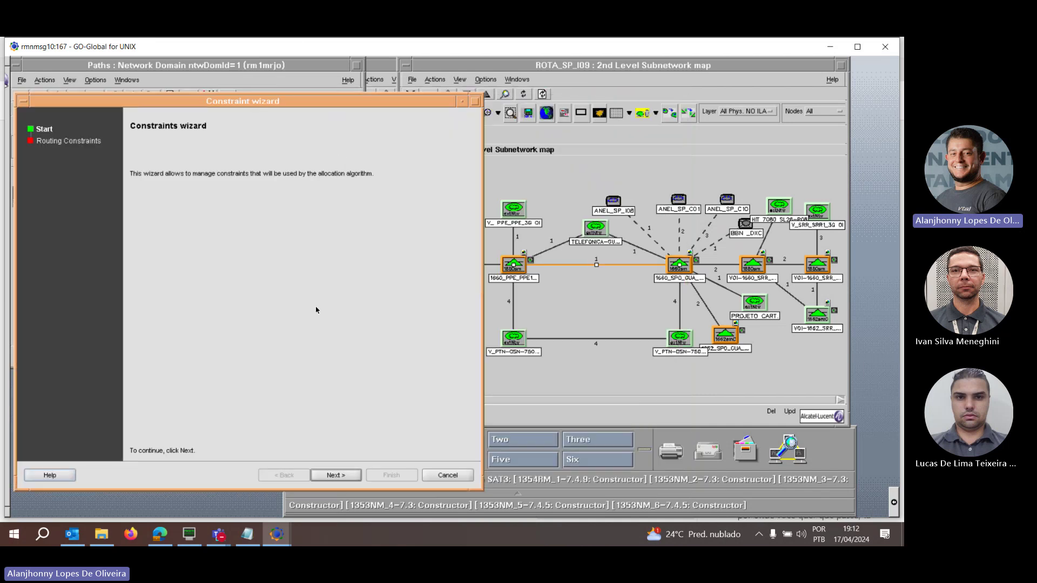
click(336, 475)
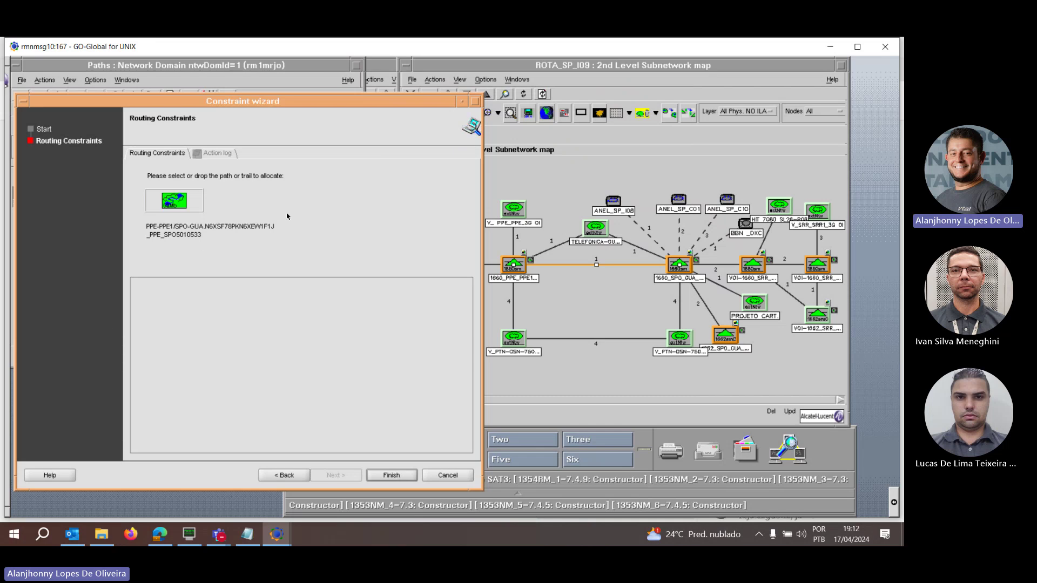
click(203, 299)
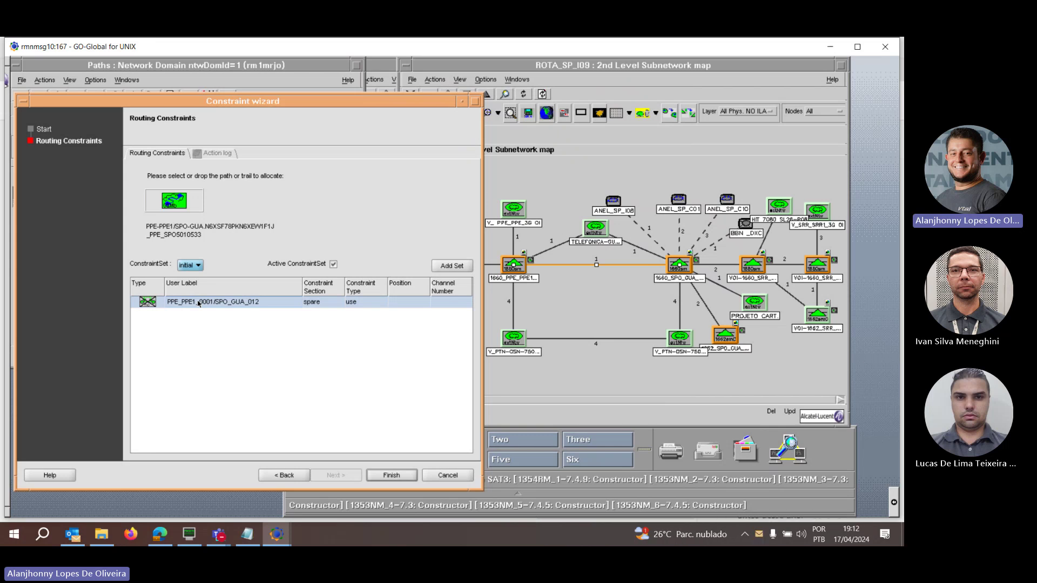
key(Delete)
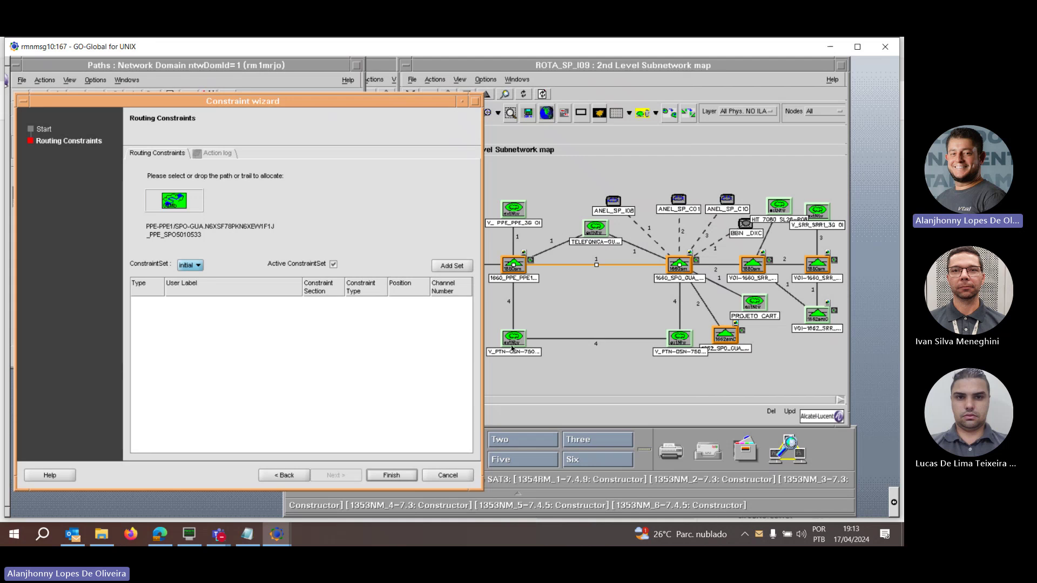
Open physical connection SPO_5146635_PTN-OSN-7500_SPO_GUA_3166_S34P01 from the map and display the structure of its SPO-GUA-ANEL_SP_I09 VC4S4 trail
click(681, 322)
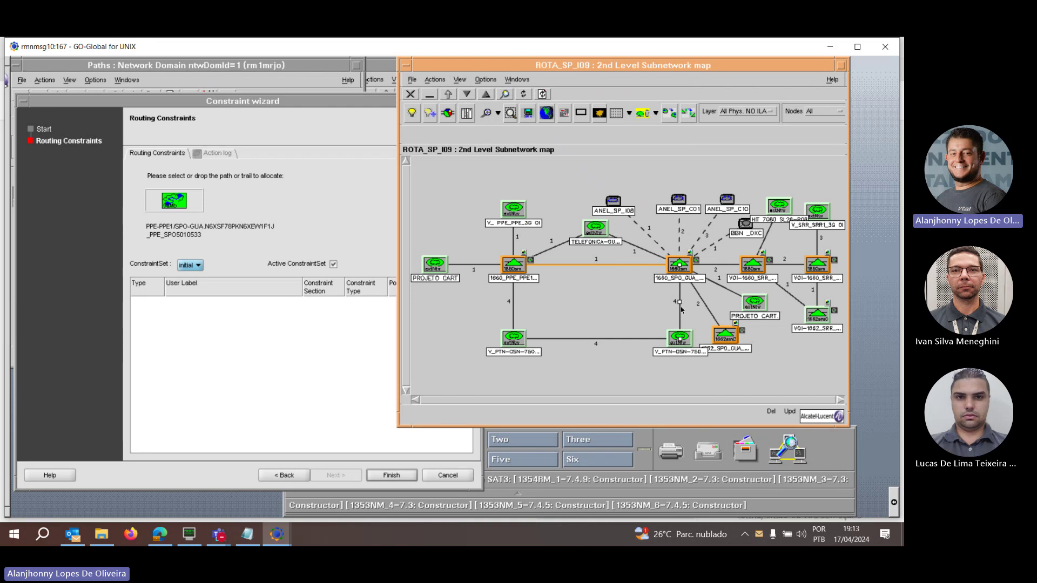
double_click(682, 310)
double_click(458, 194)
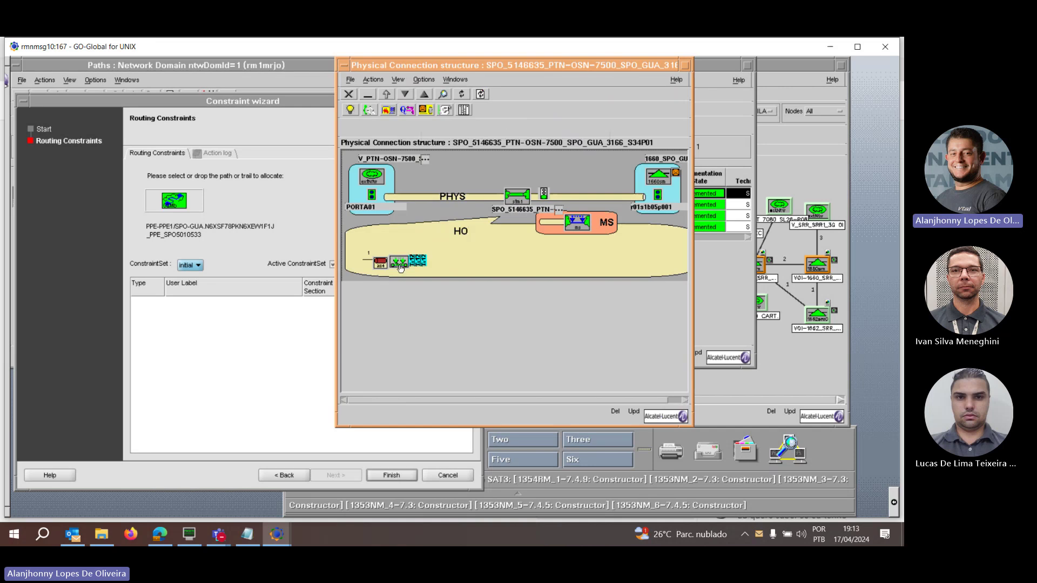
click(354, 130)
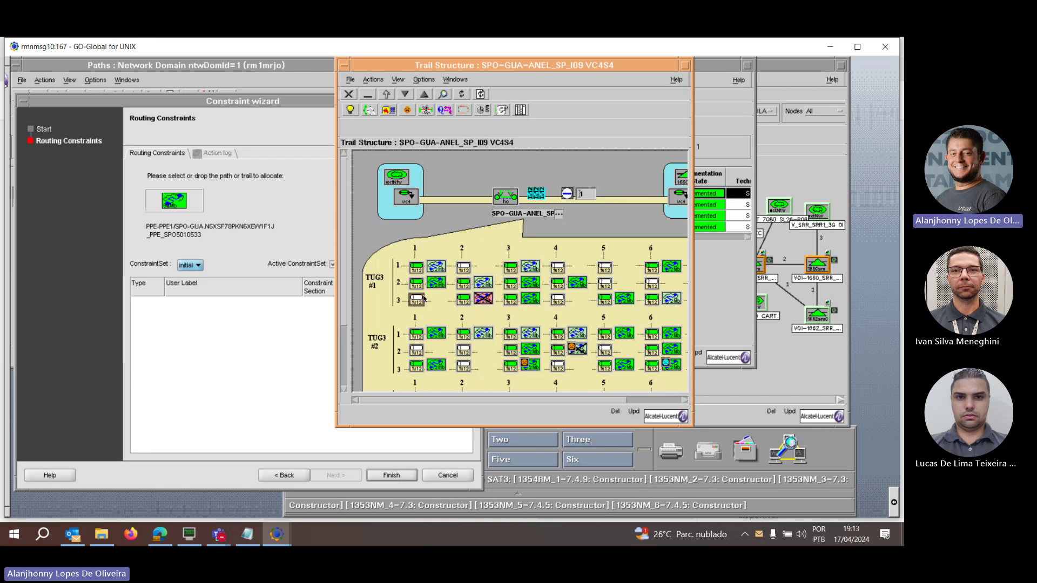
Add the free timeslot 01/1/1.3 of SPO-GUA-ANEL_SP_I09 VC4S4 to the routing constraints and reopen the trail structure from its physical connection
drag(417, 299, 418, 301)
drag(418, 301, 262, 356)
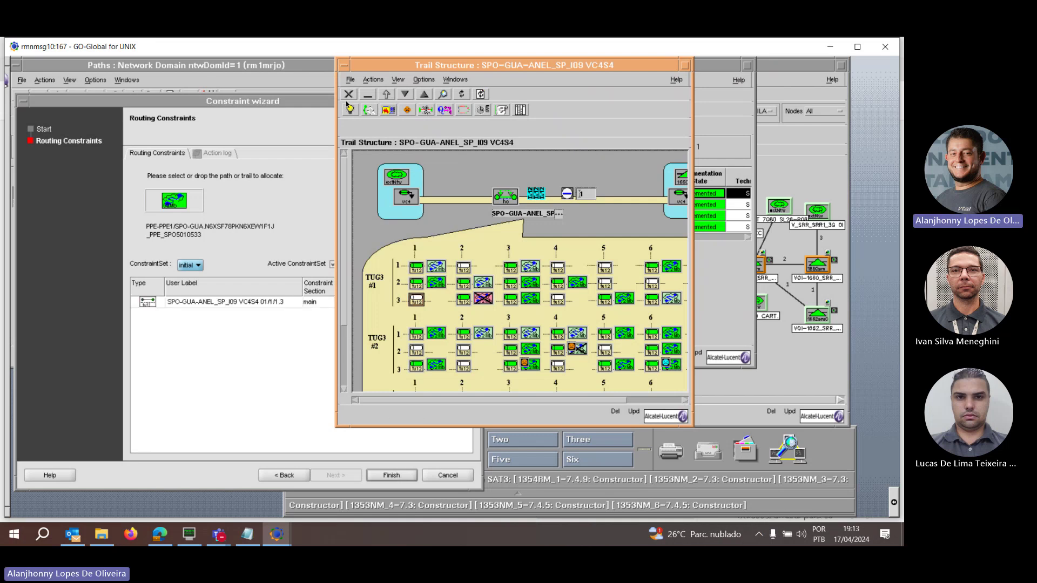
click(369, 110)
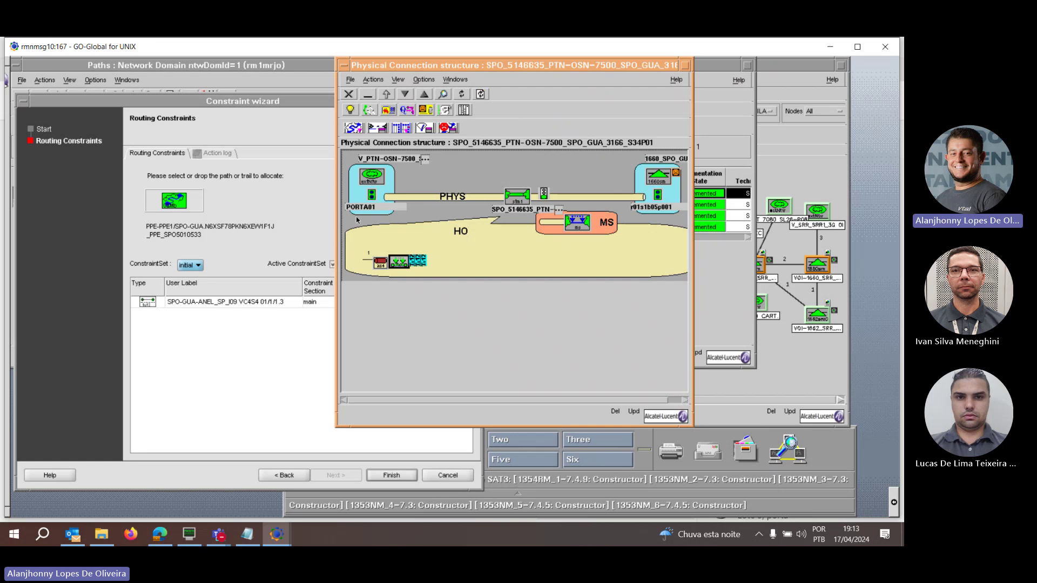
double_click(405, 264)
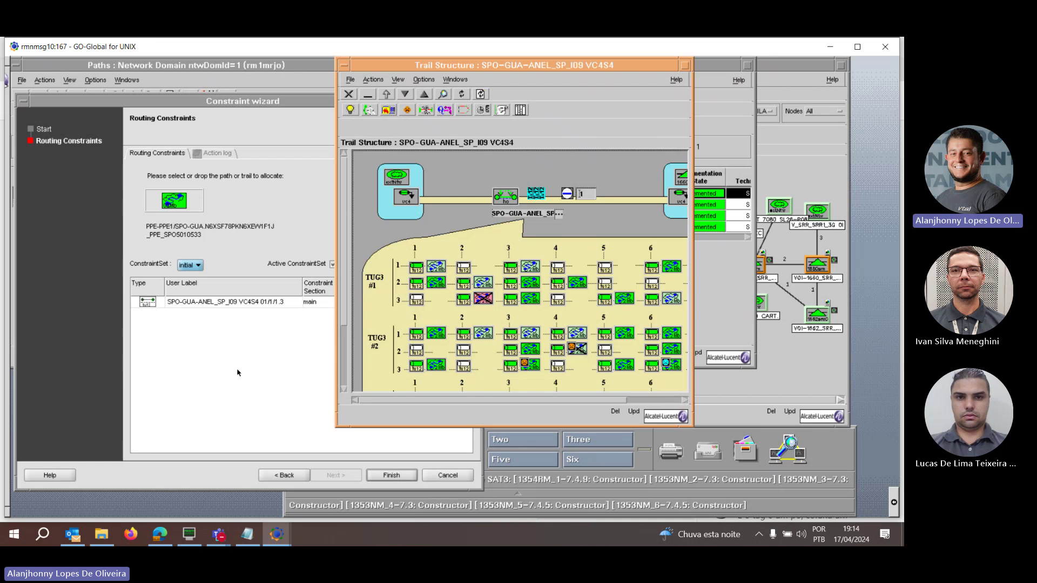
Close the SPO-GUA-ANEL_SP_I09 structure windows and display the PPE-PPE1-SPO-GUA VC4S1 trail structure from physical connection SPO_5146635_ANEL_71 (PTN_HUAWEI)
click(349, 110)
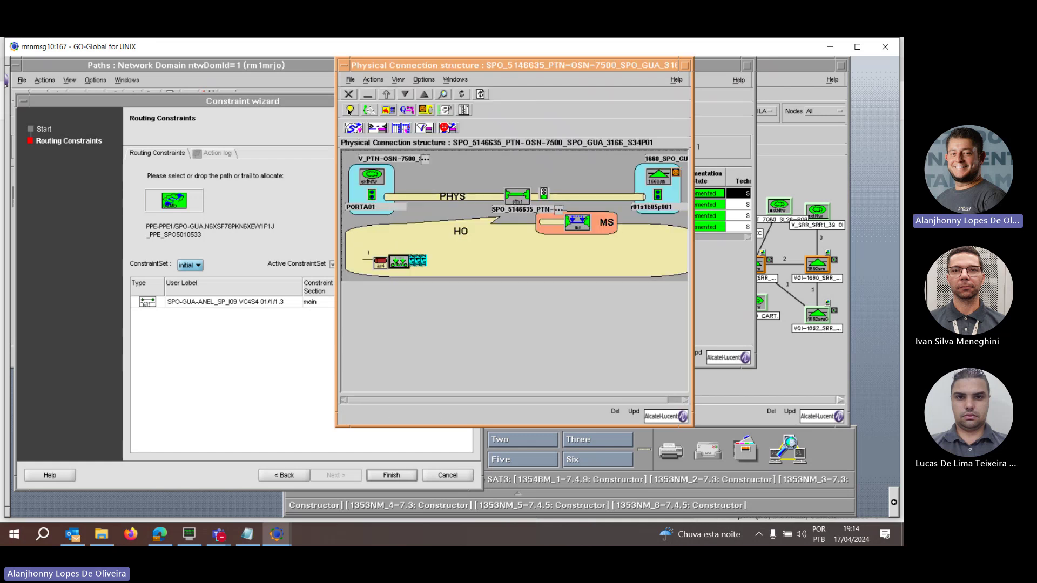
click(348, 94)
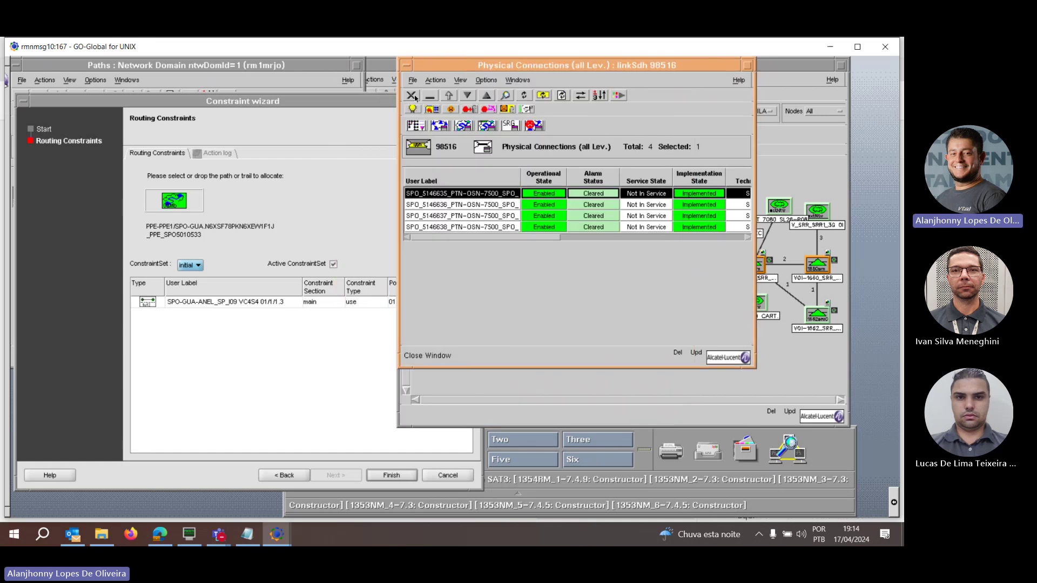
click(412, 96)
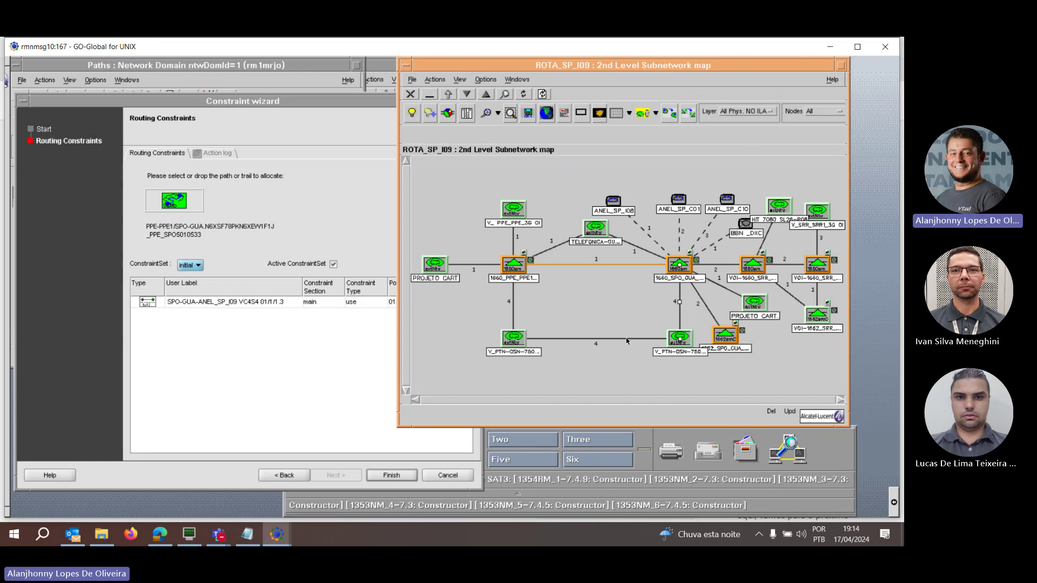
click(626, 342)
double_click(626, 341)
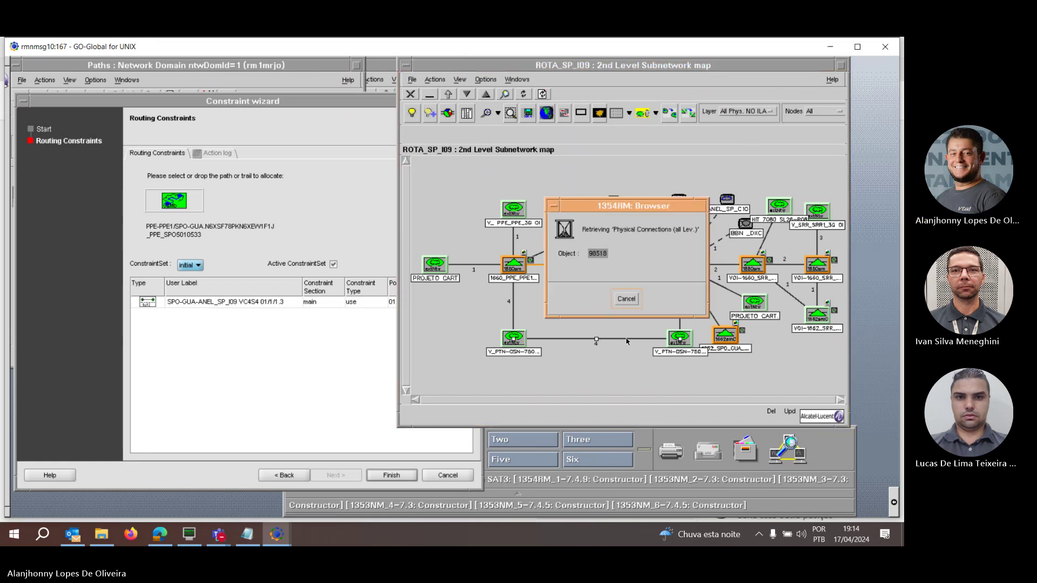
click(417, 128)
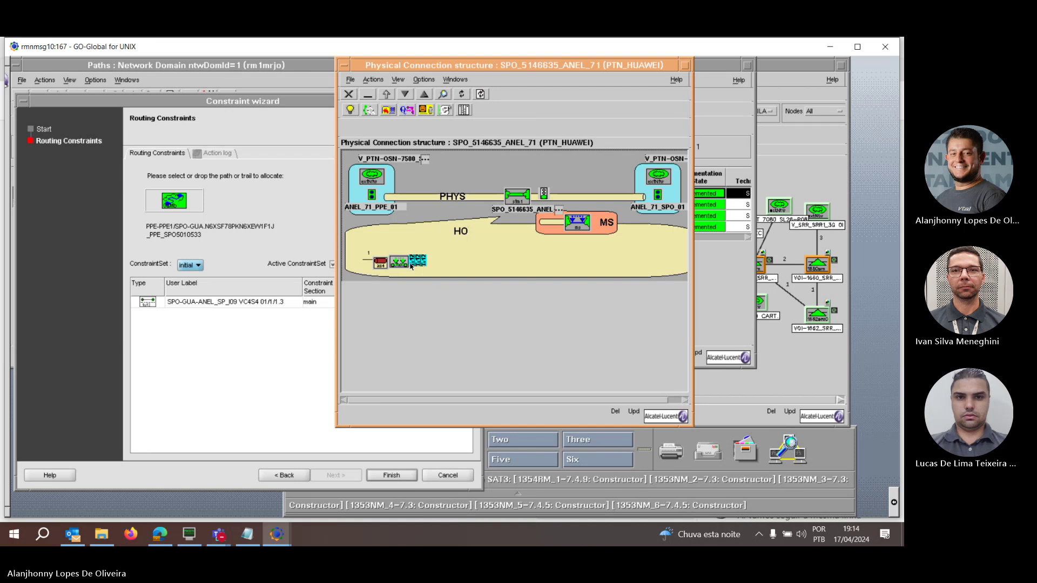
click(399, 262)
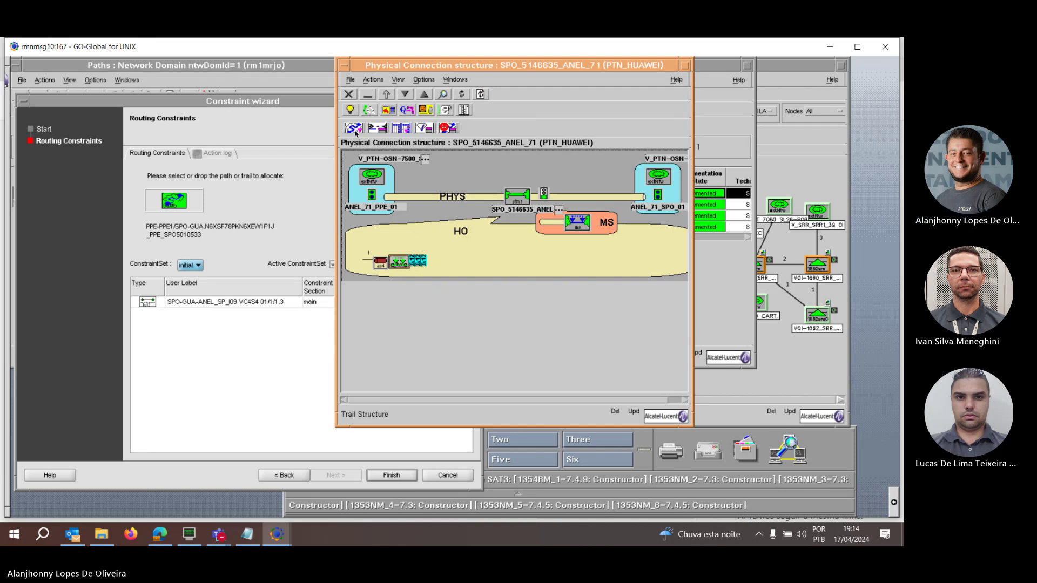
click(353, 129)
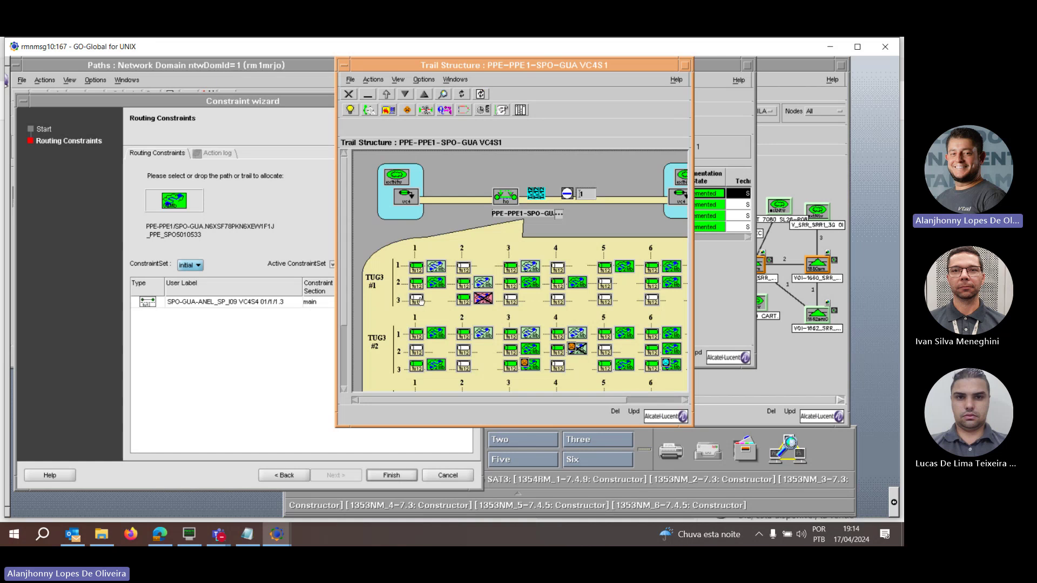
Add the free timeslot 01/1/1.3 of PPE-PPE1-SPO-GUA VC4S1 to the routing constraints and close its structure and connection windows
drag(419, 306, 227, 353)
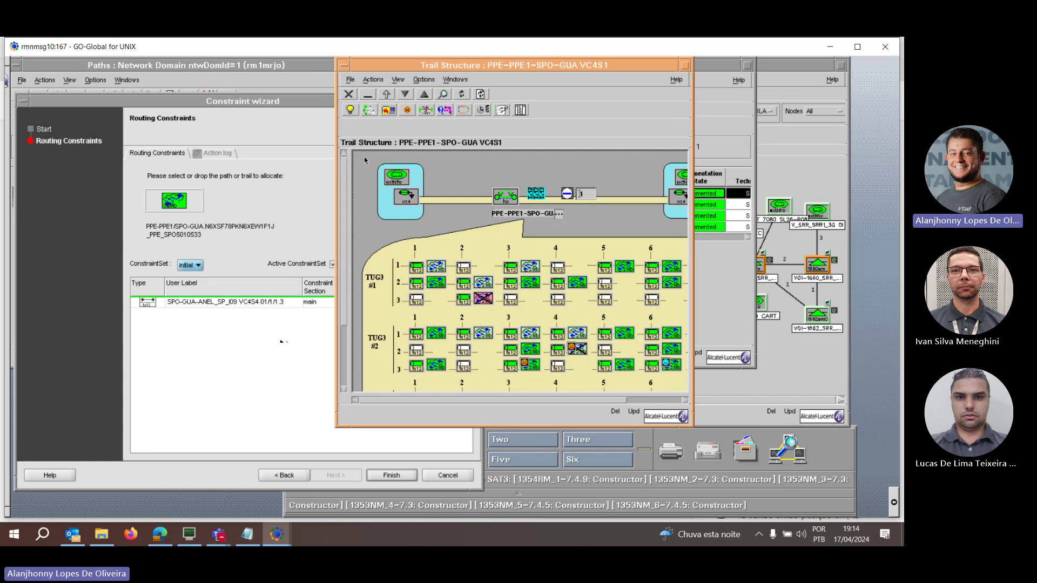
click(348, 96)
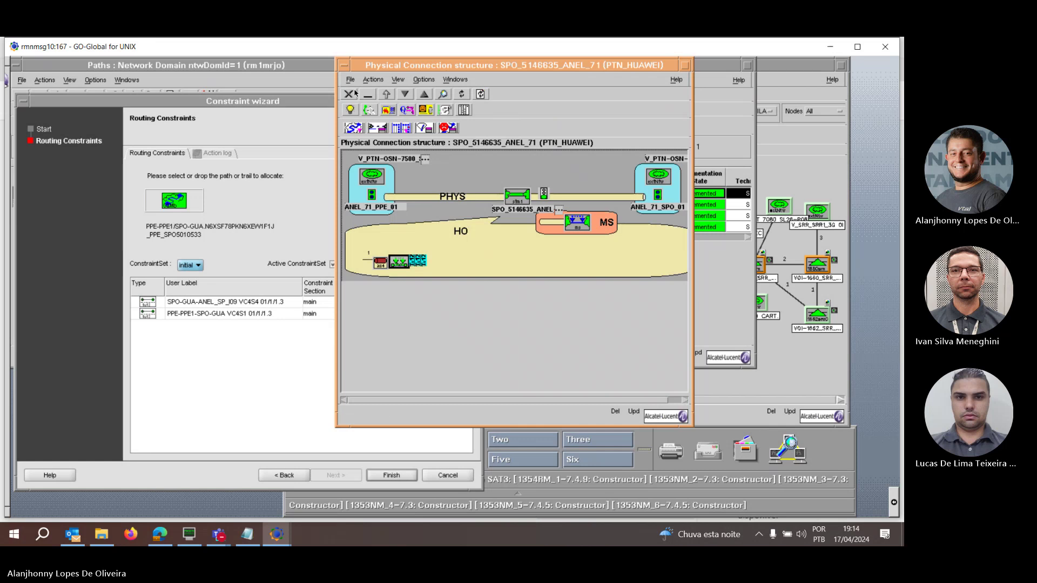
click(348, 96)
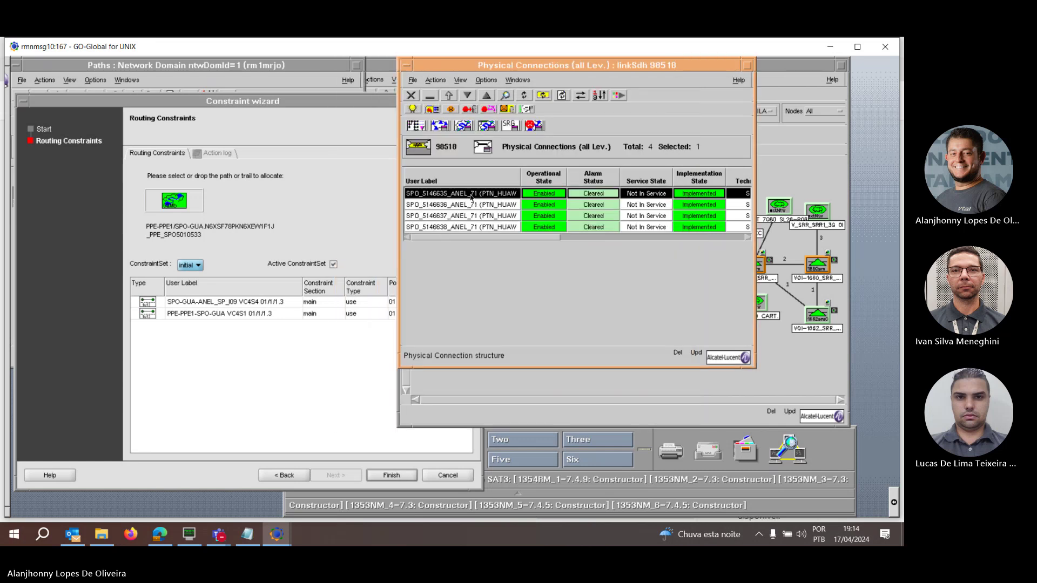
click(411, 95)
Open physical connection SPO_5146635_PTN-OSN-7500_PPE_PPE1_3160_S34P07 from the map and display the structure of its PPE-PPE1-ANEL_SP_I09 VC4S4 trail
double_click(513, 316)
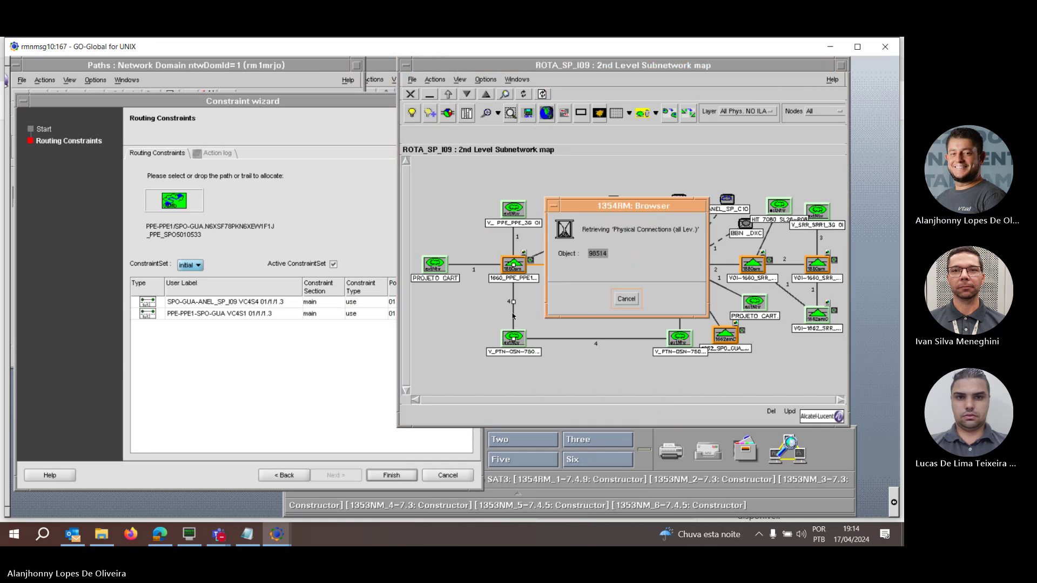
click(449, 194)
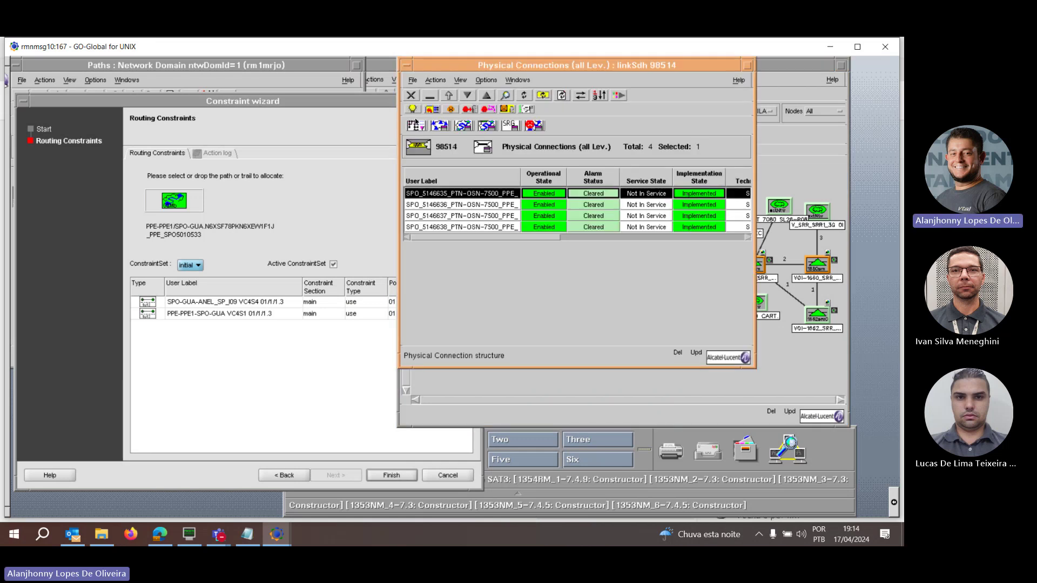
click(416, 123)
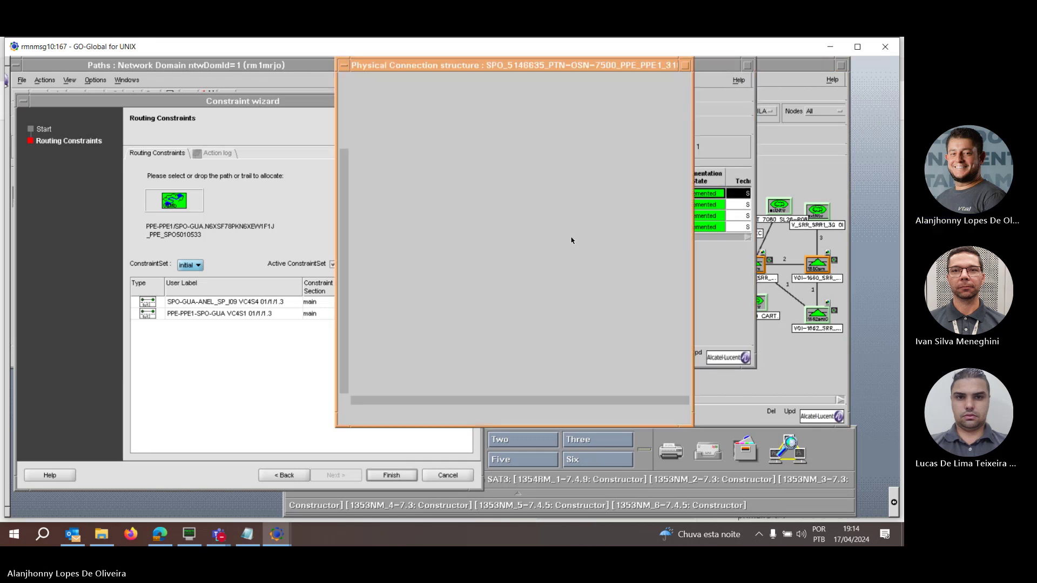
click(399, 263)
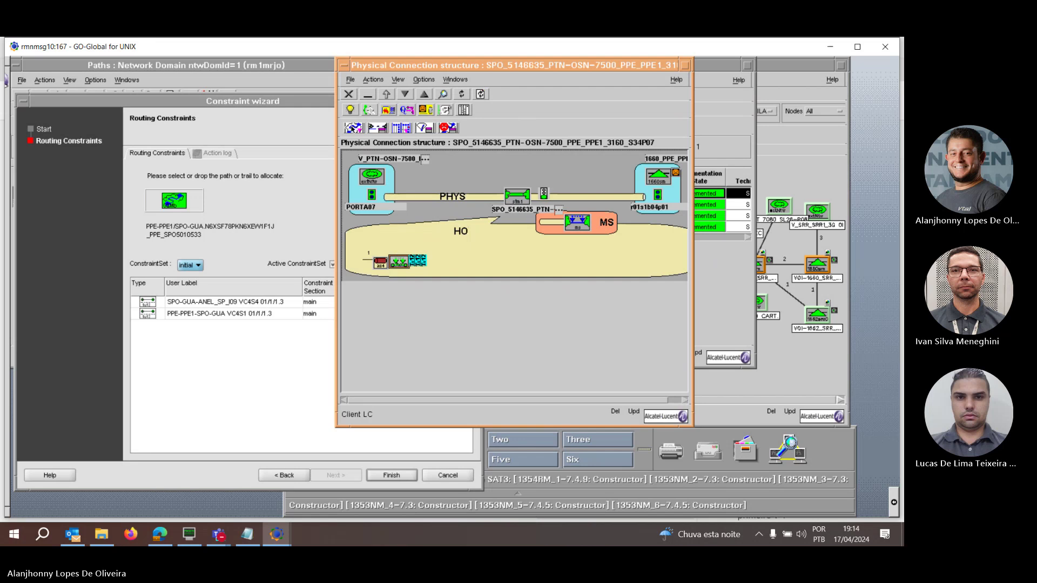
click(377, 128)
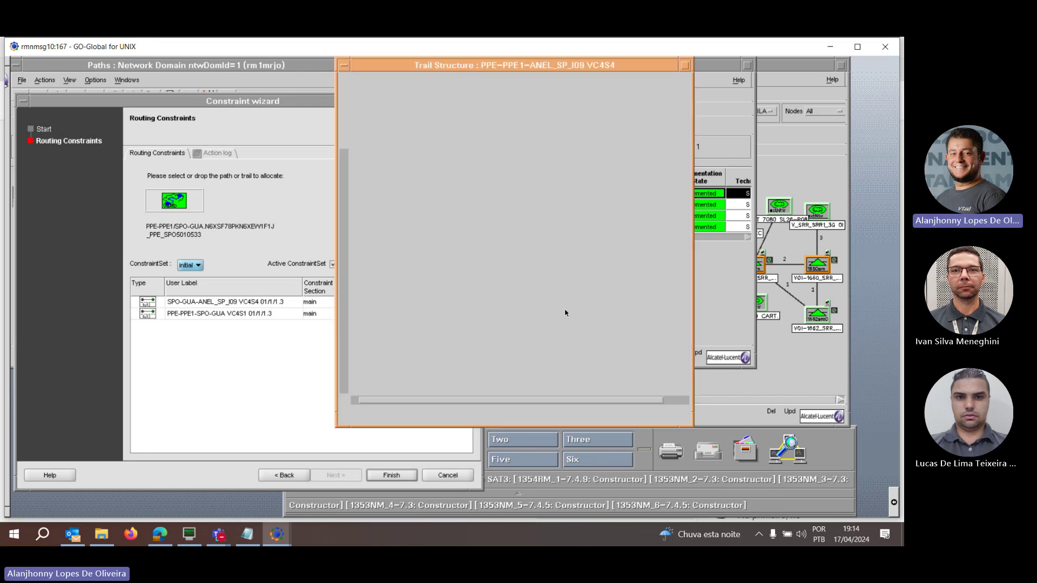
Add the free timeslot 01/1/1.3 of PPE-PPE1-ANEL_SP_I09 VC4S4 to the routing constraints and return to the Constraint wizard
drag(418, 303, 246, 373)
click(349, 94)
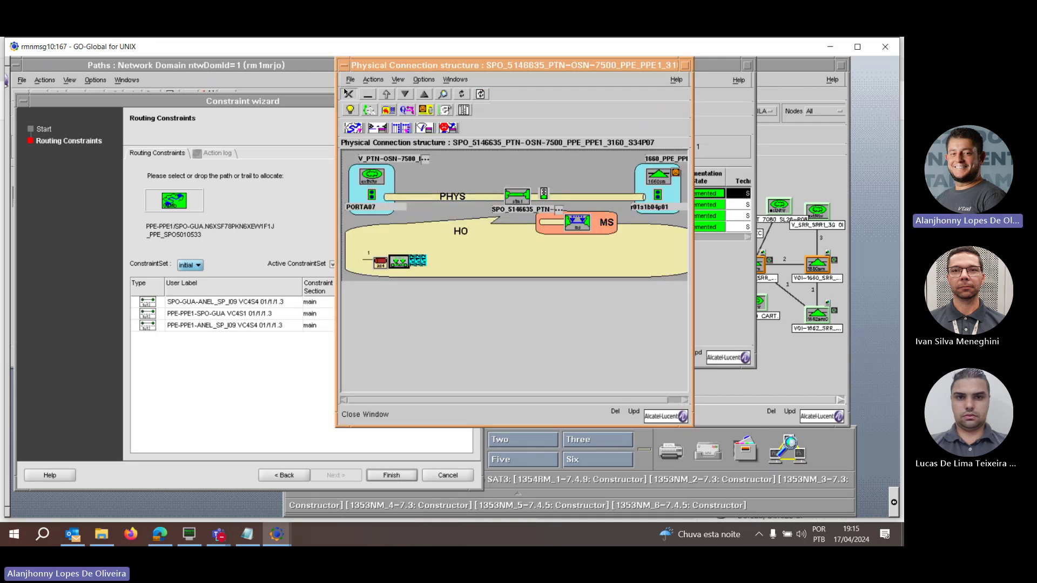
click(367, 96)
click(426, 96)
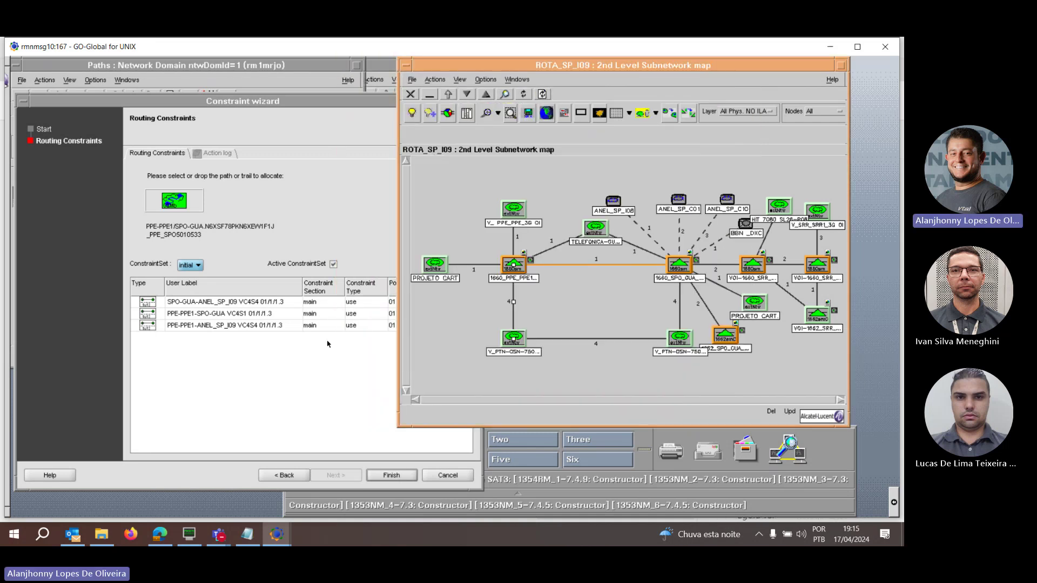
click(355, 339)
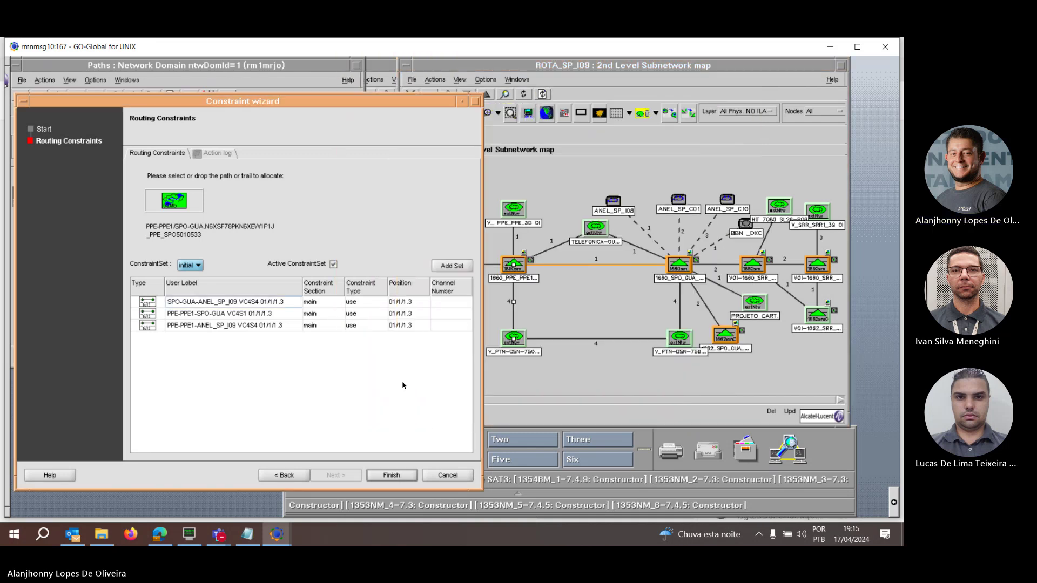
Set the Constraint Section of all three routing constraints to spare
double_click(316, 304)
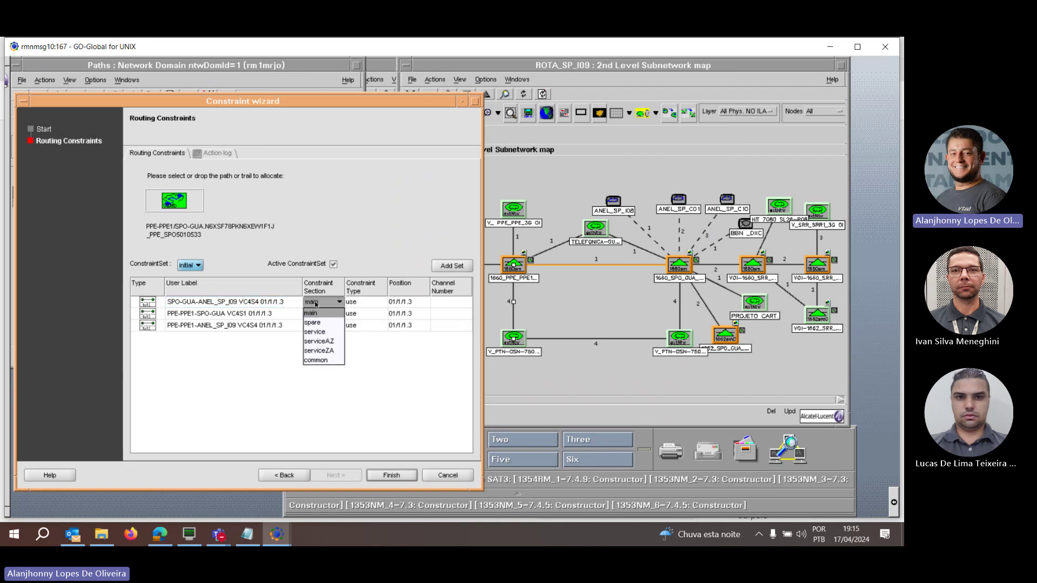
click(316, 326)
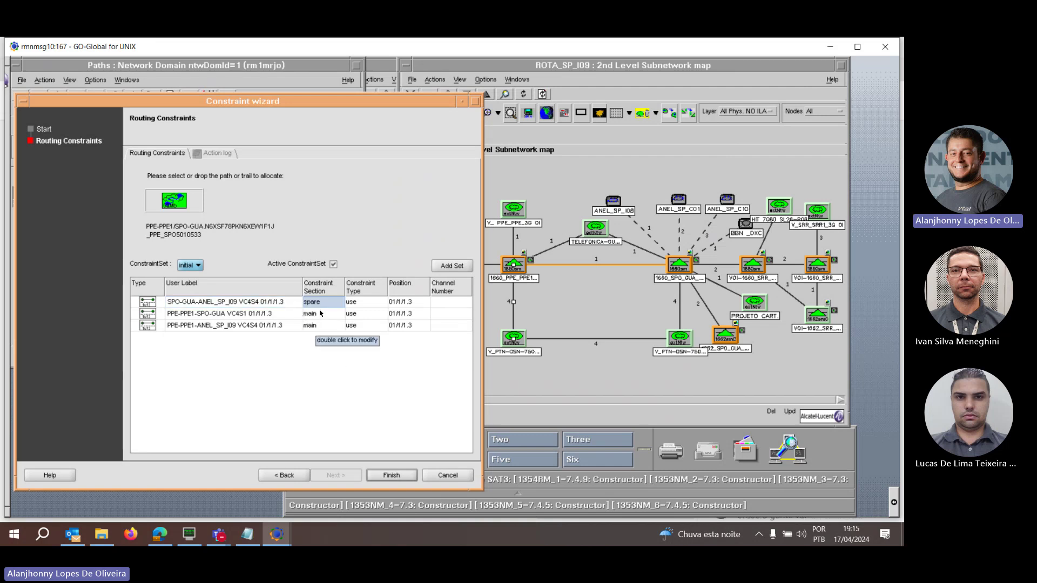
click(317, 314)
double_click(316, 316)
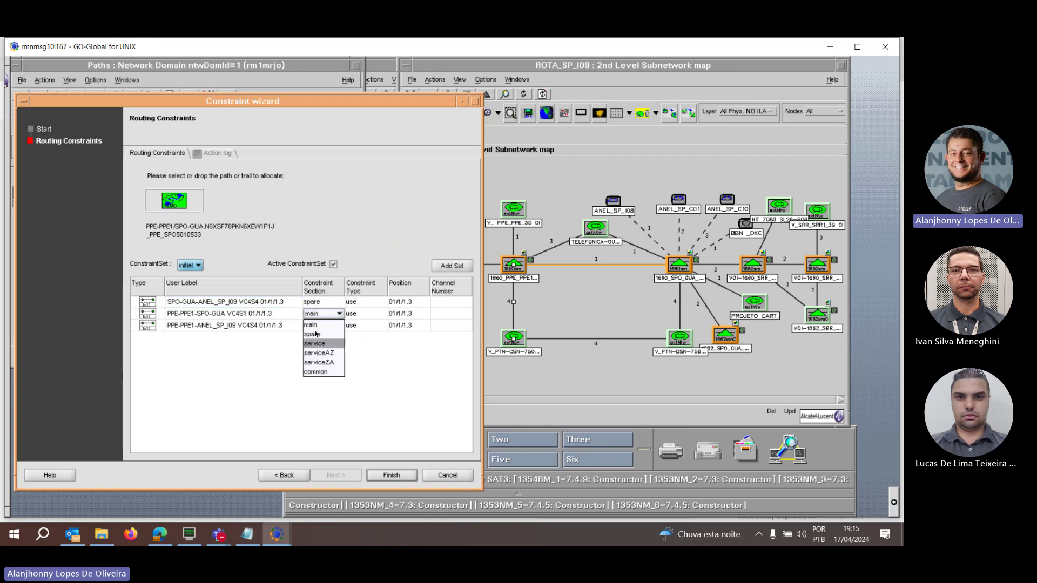
click(319, 333)
double_click(318, 325)
click(326, 340)
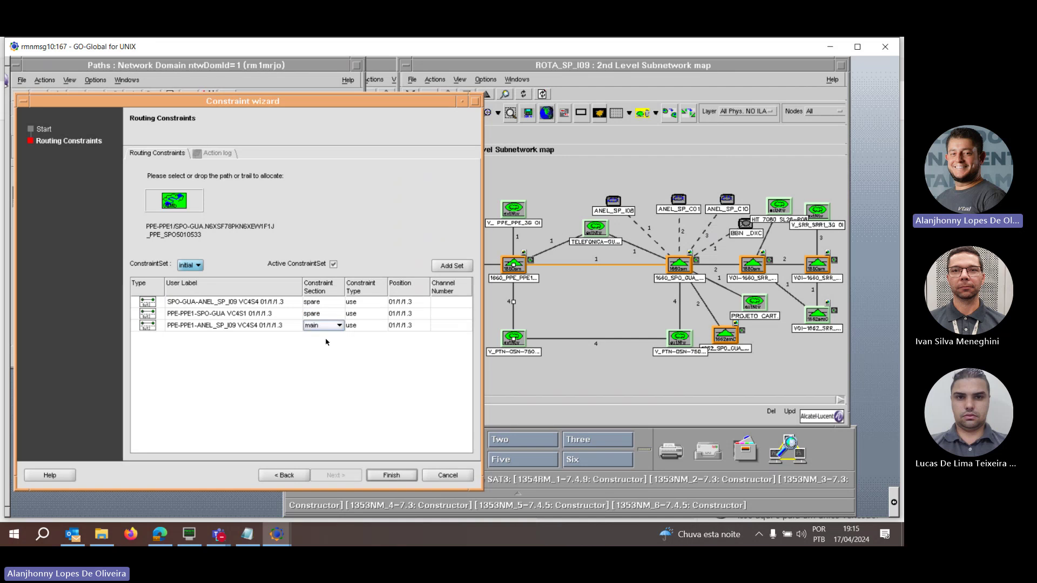
click(319, 329)
click(309, 347)
Set the Channel Number of all three routing constraints to 1, then submit the constraint set and close the wizard
double_click(445, 303)
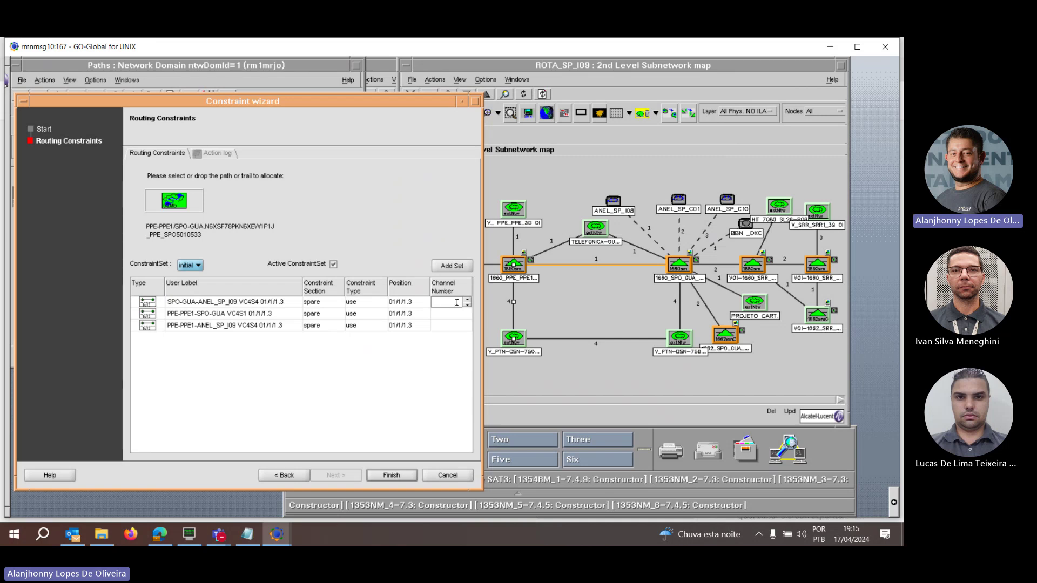
text(1)
key(Return)
double_click(445, 318)
text(1)
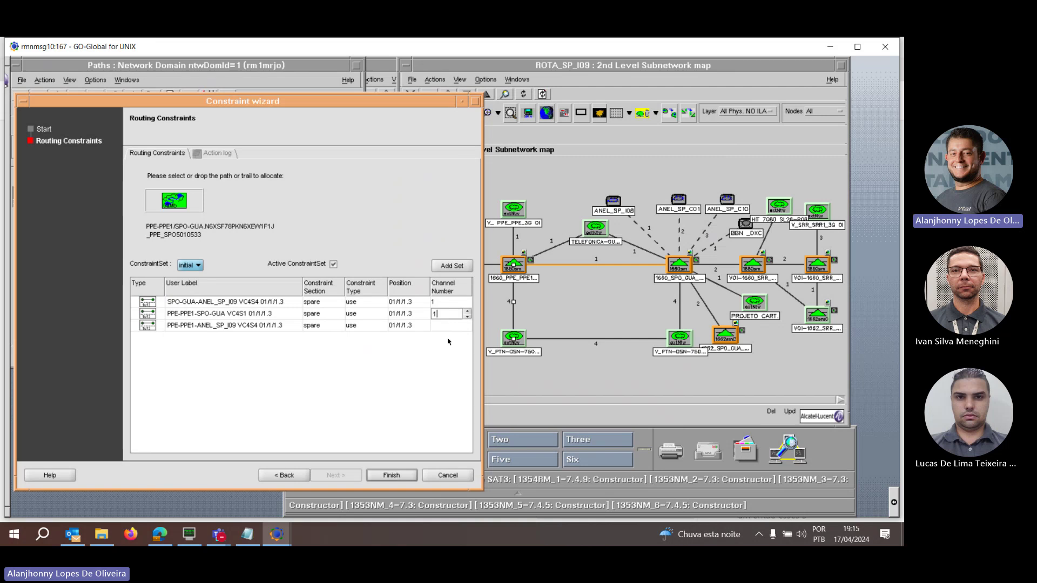
double_click(444, 326)
text(1)
click(392, 475)
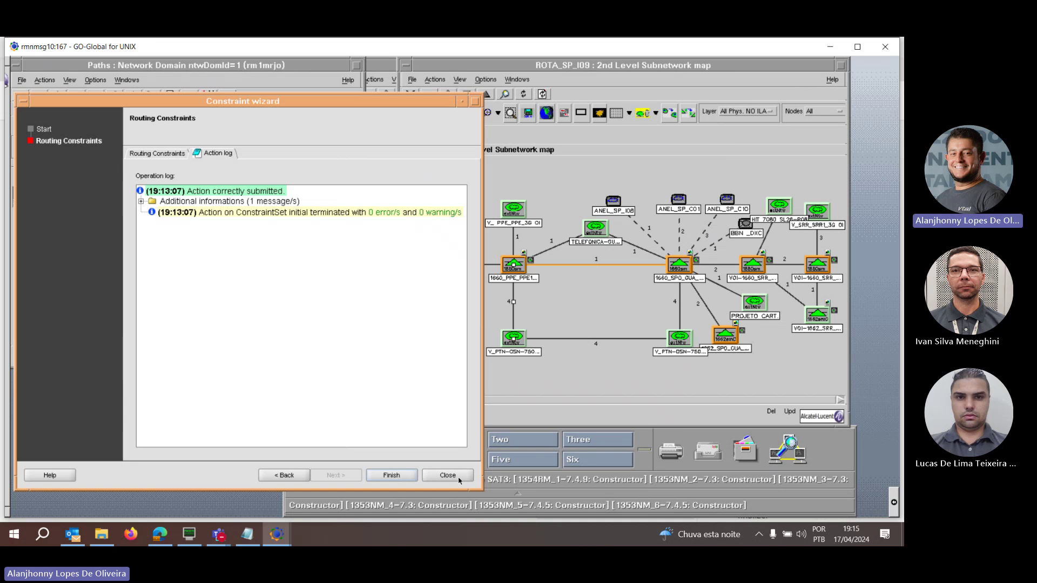
click(448, 475)
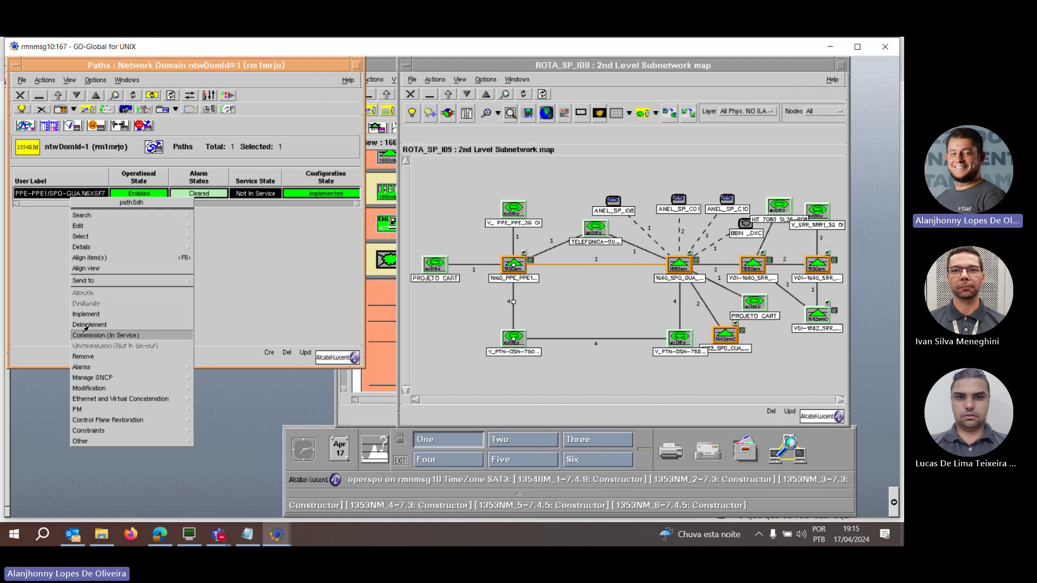
Deimplement the PPE-PPE1/SPO-GUA path from the paths list, confirm the operation and close the command log
click(88, 324)
right_click(38, 197)
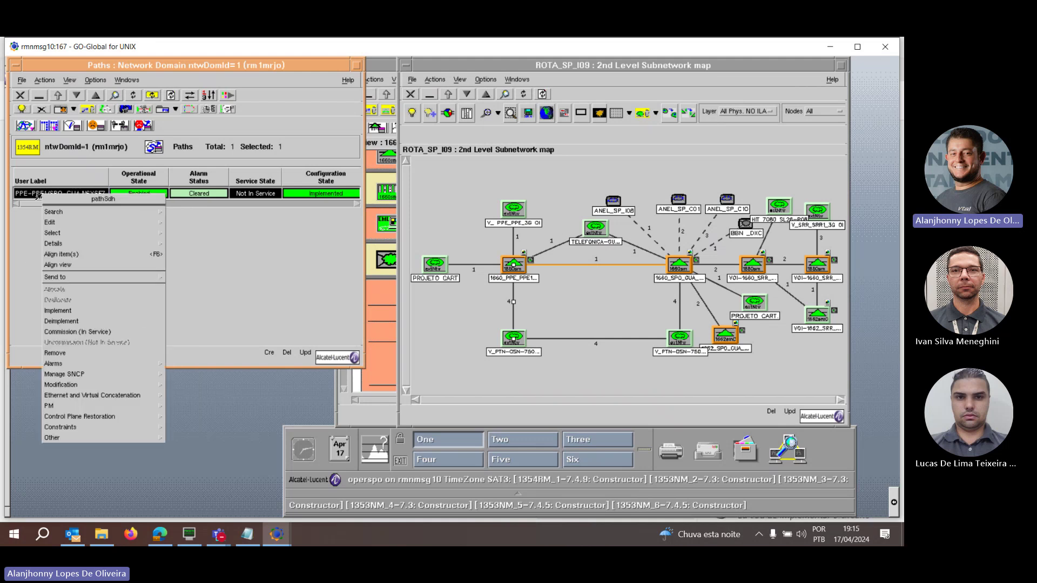
click(52, 324)
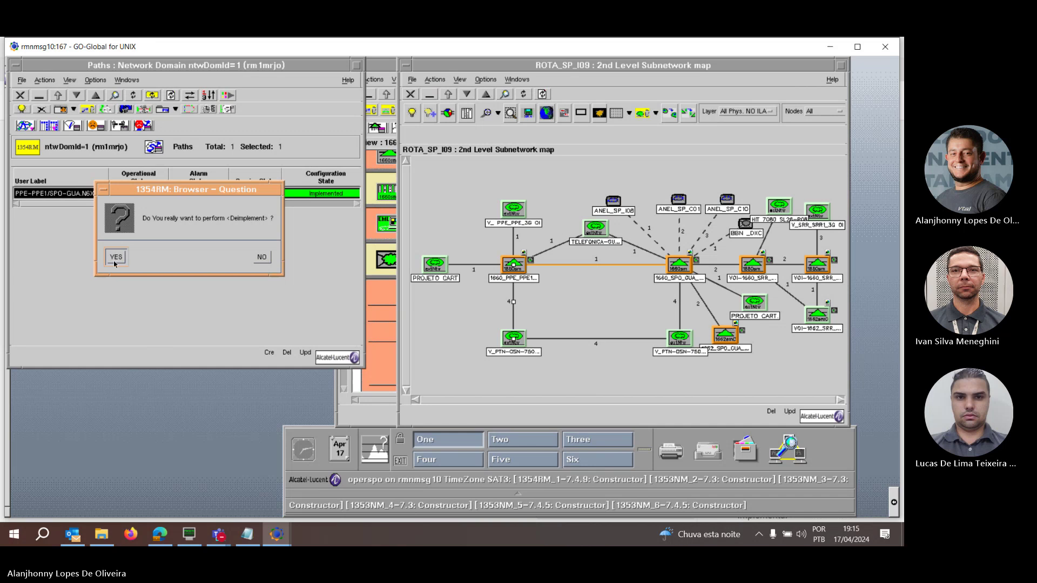
click(115, 257)
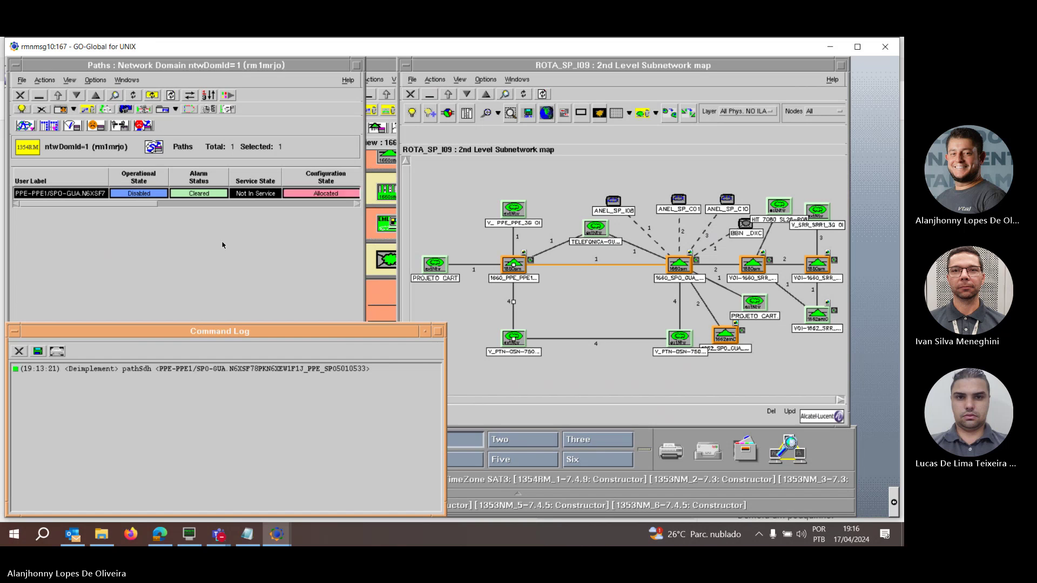
click(18, 352)
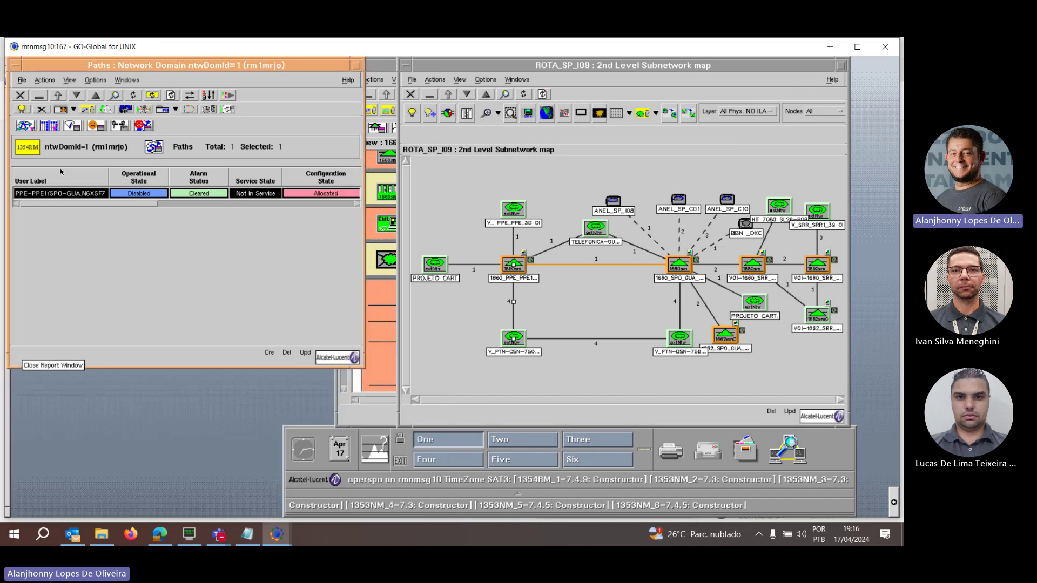
Deallocate the PPE-PPE1/SPO-GUA path and refresh its NAPs view
right_click(85, 197)
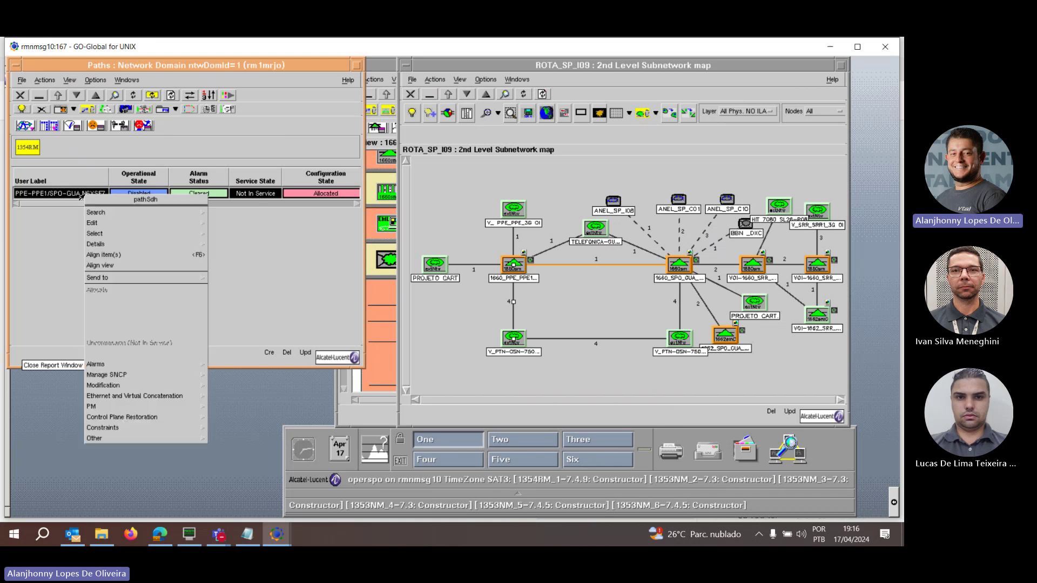
right_click(84, 196)
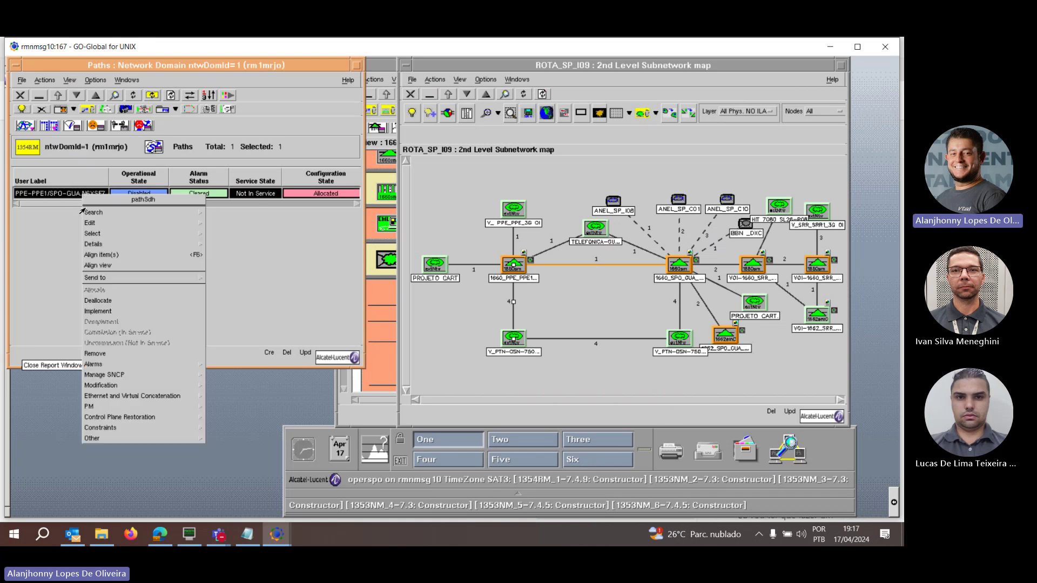
click(99, 301)
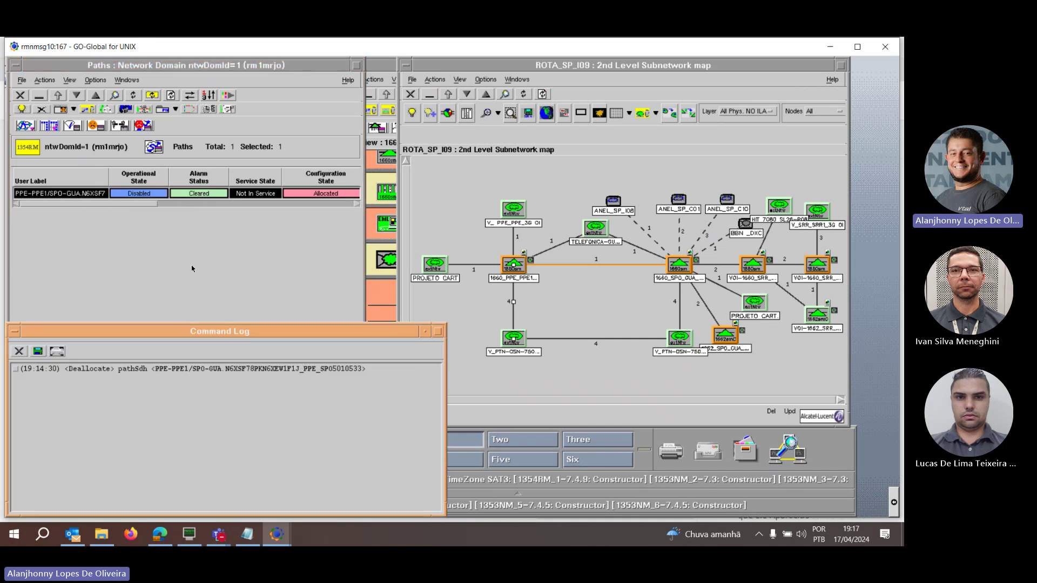
double_click(75, 196)
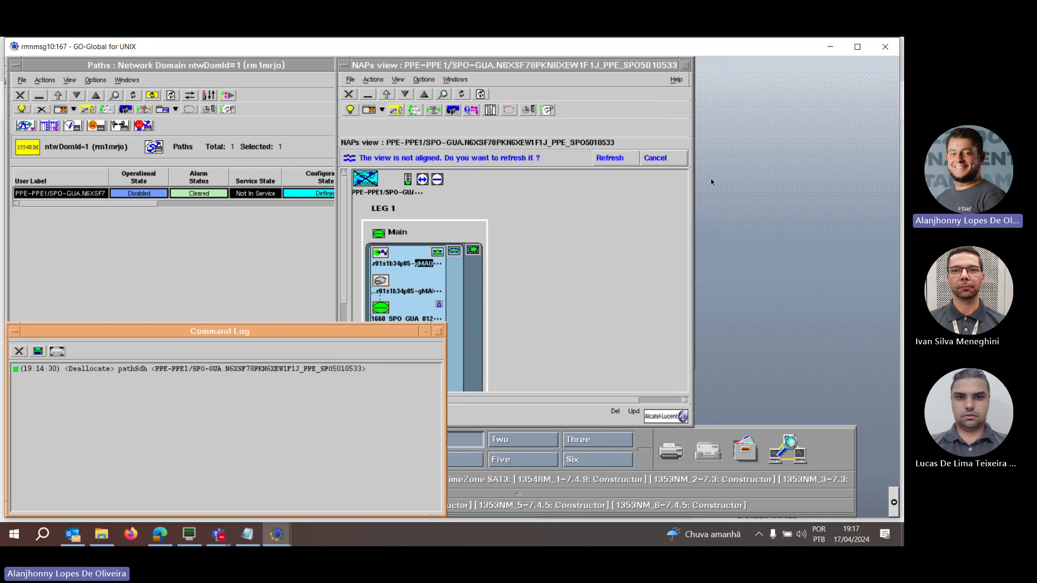
click(609, 158)
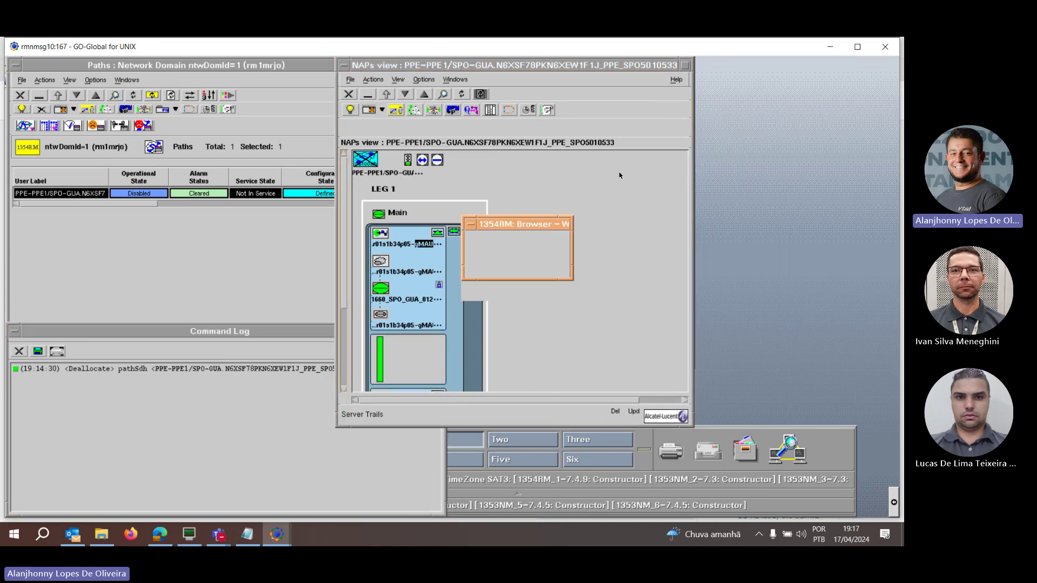
Add Spare protection to the PPE-PPE1/SPO-GUA path from its NAPs view
right_click(366, 166)
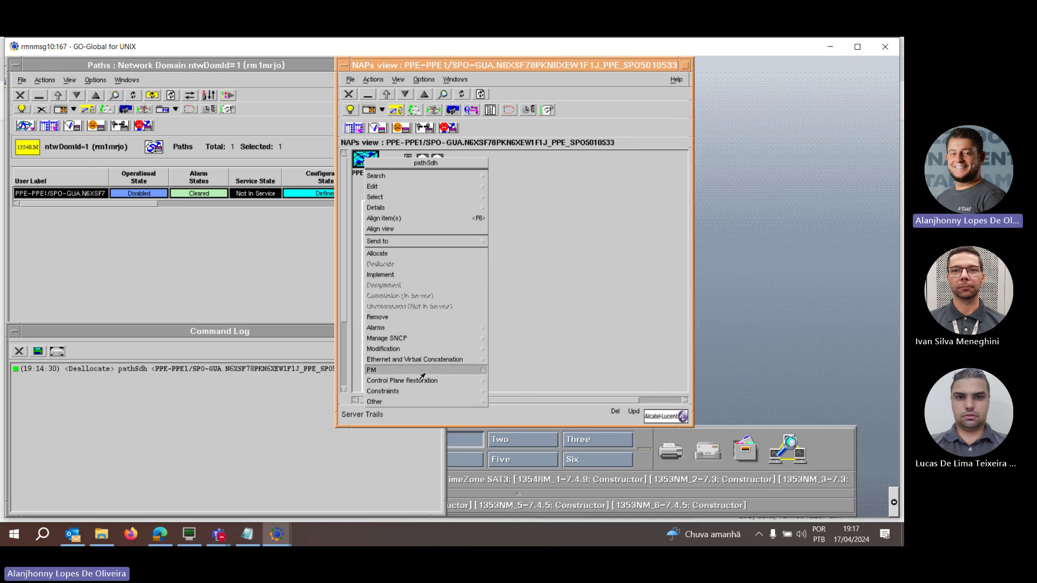
mouse_move(406, 343)
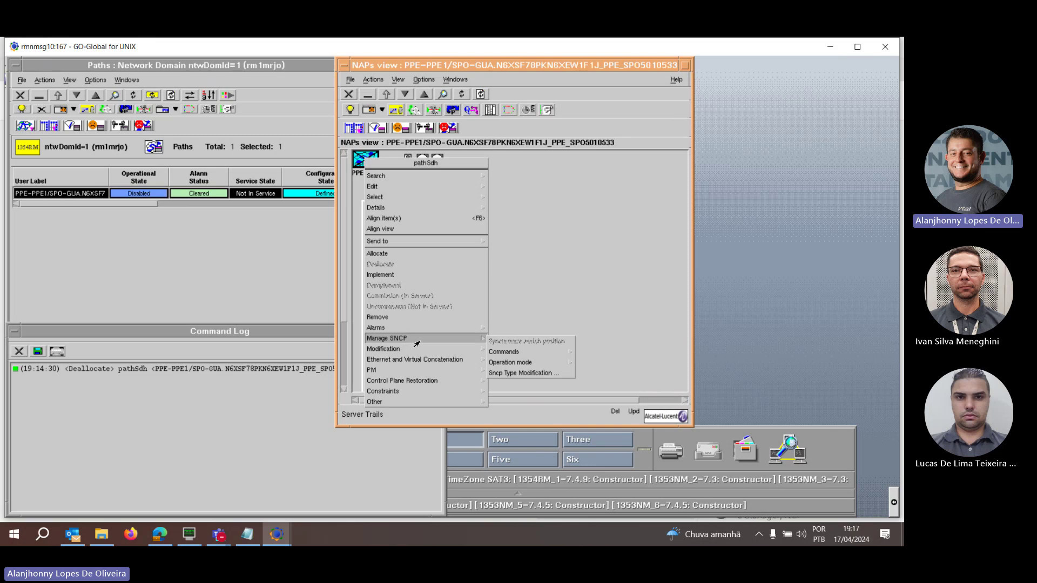
mouse_move(510, 355)
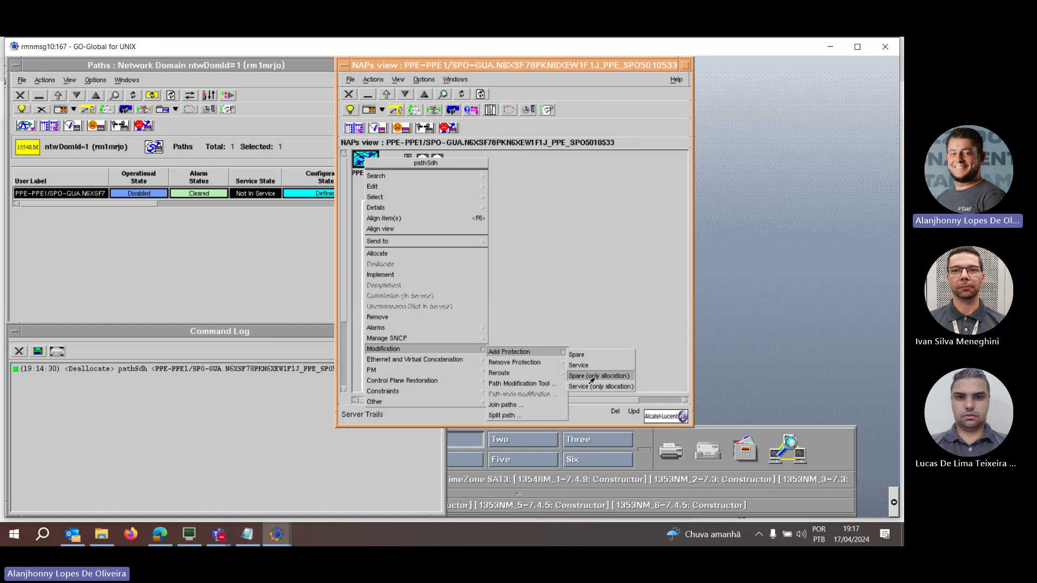
click(573, 356)
click(419, 287)
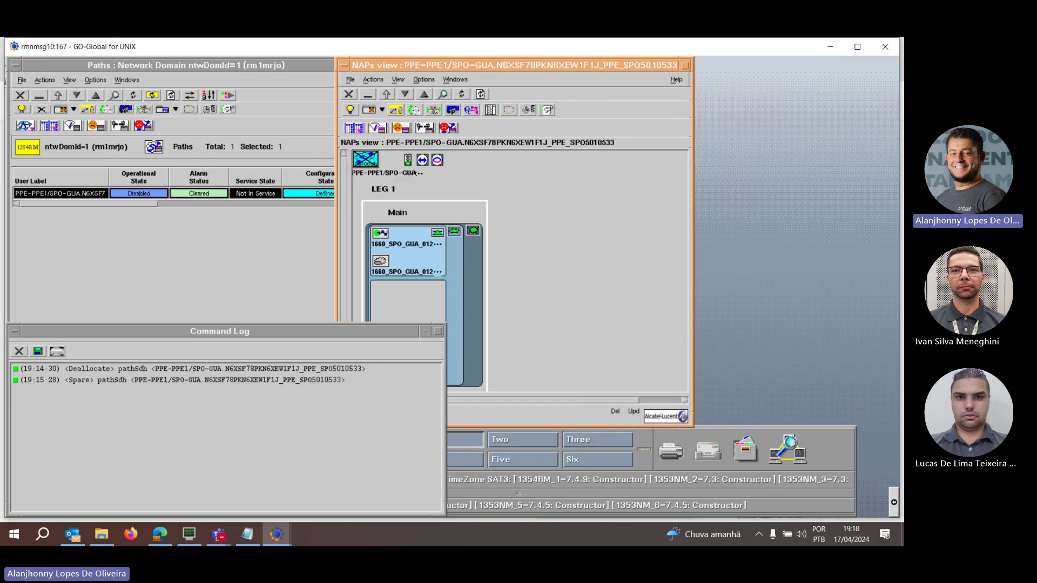
Allocate the PPE-PPE1/SPO-GUA path and refresh its NAPs view
right_click(366, 160)
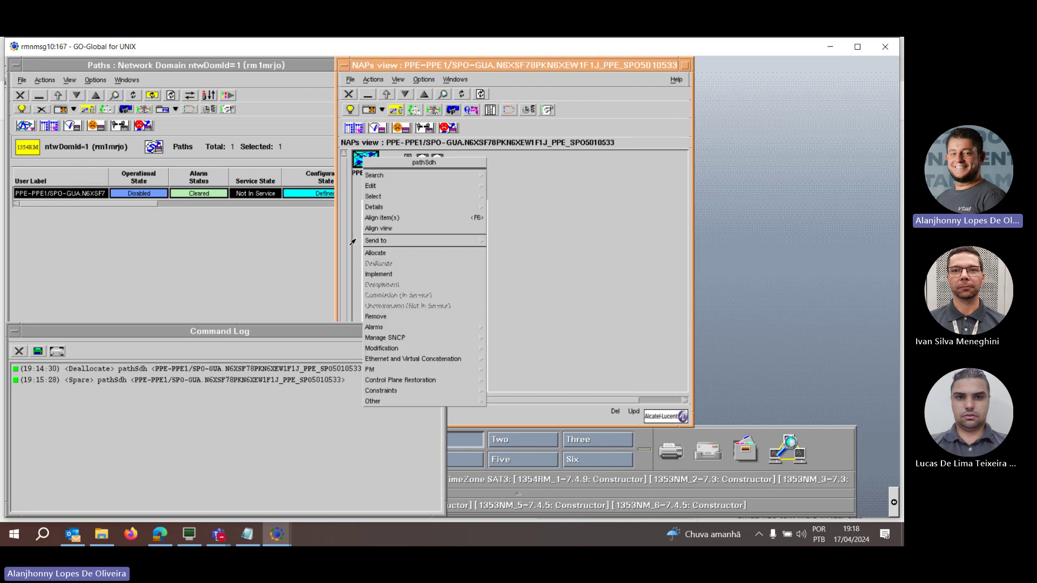
click(377, 255)
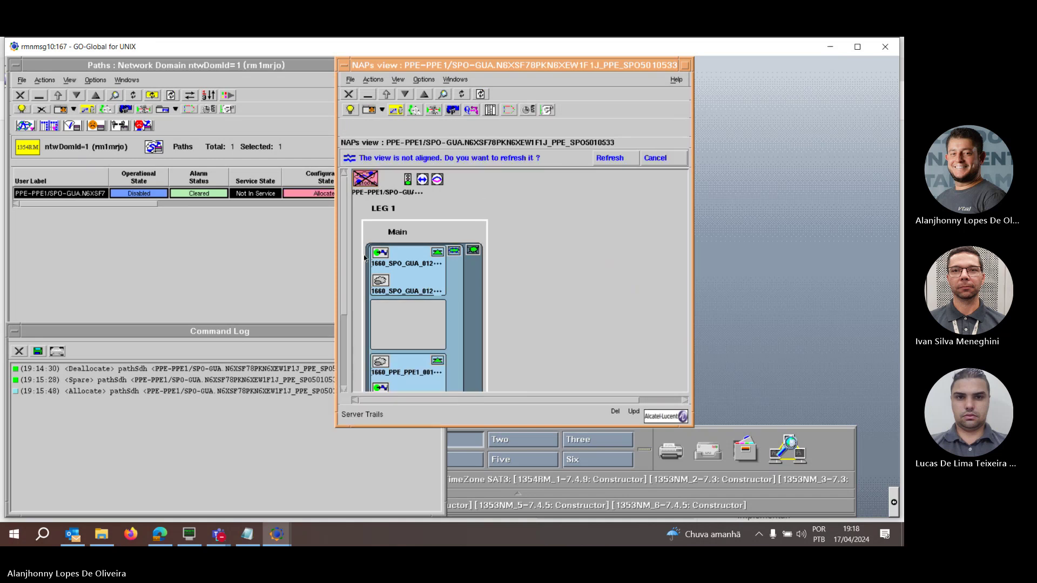
click(605, 158)
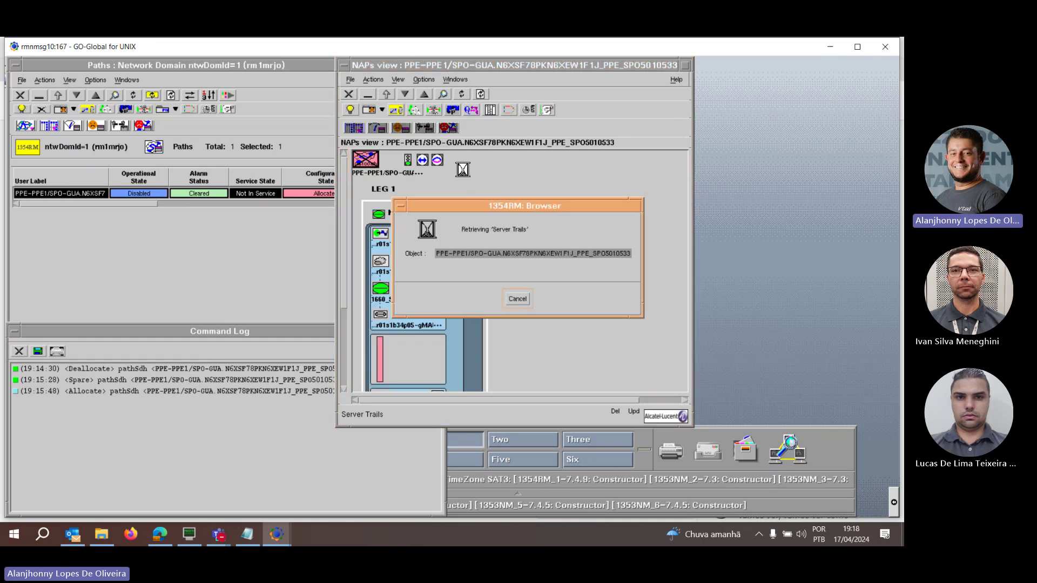
List the path's server trails and examine the main and spare routing of the channel 1 trail
click(426, 196)
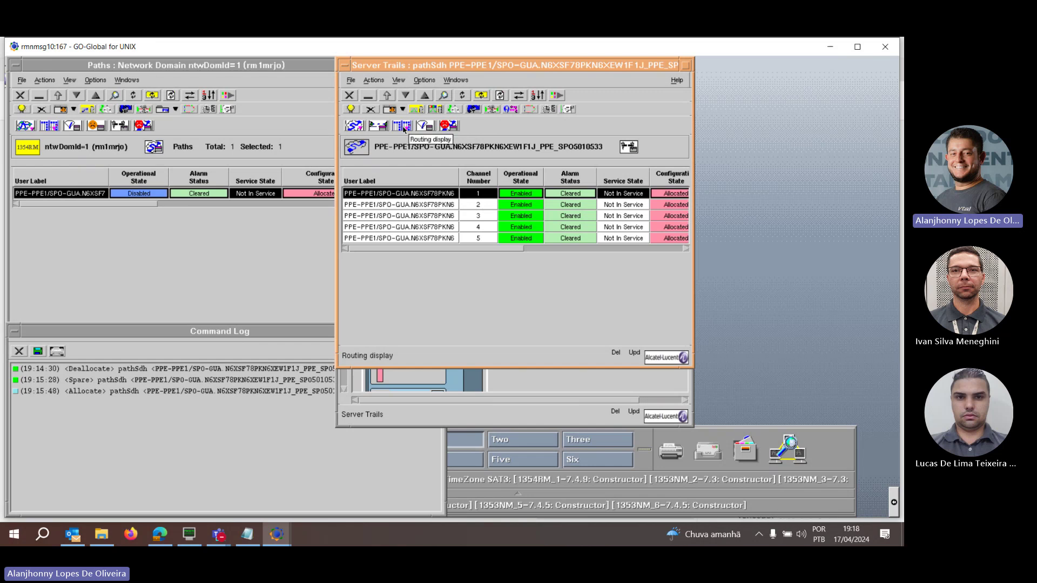
click(402, 127)
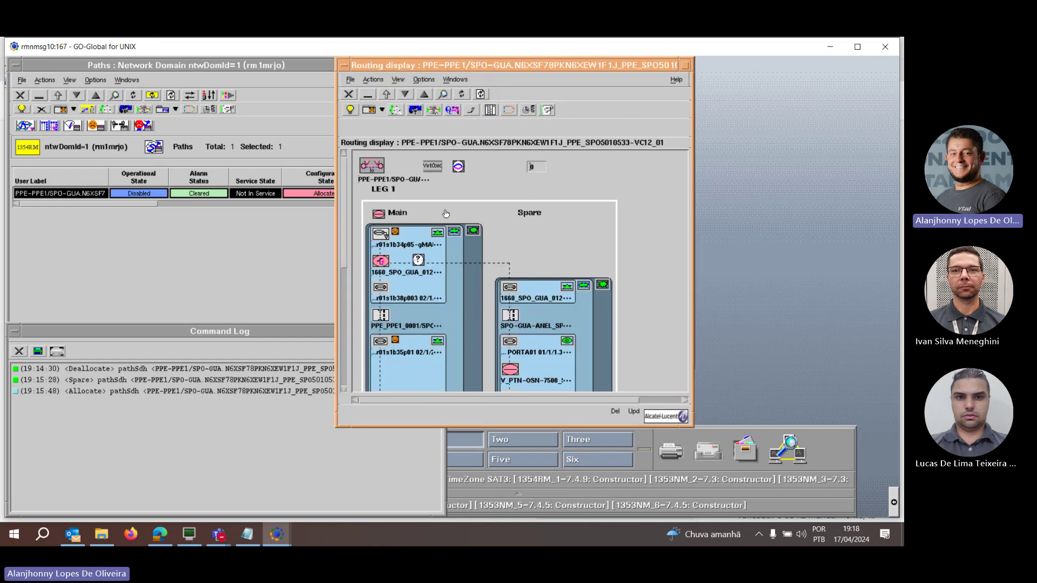
drag(346, 196, 430, 162)
double_click(432, 165)
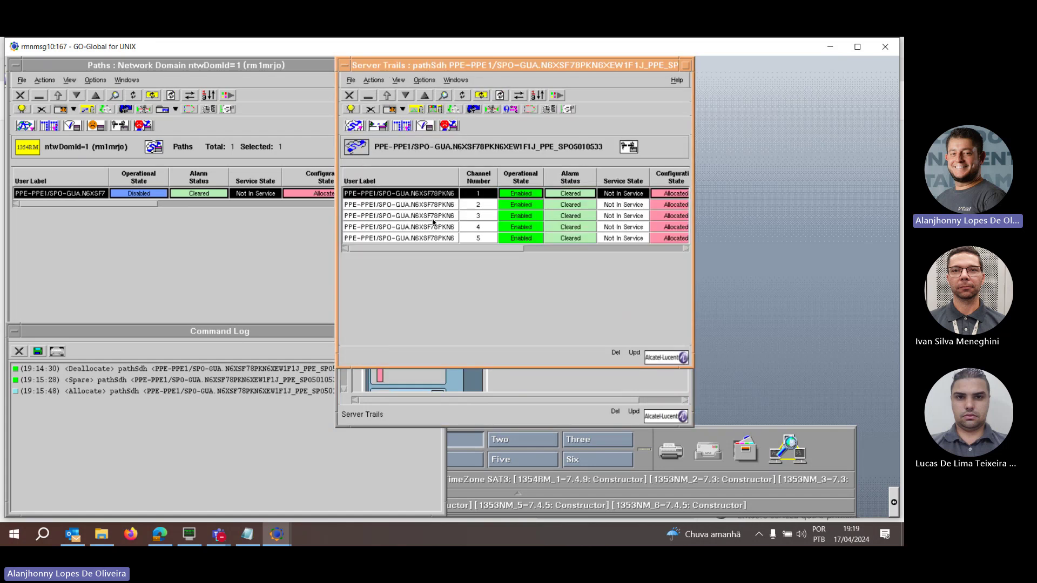
Examine the main and spare routing of the channel 2 server trail, then close its routing display
double_click(423, 208)
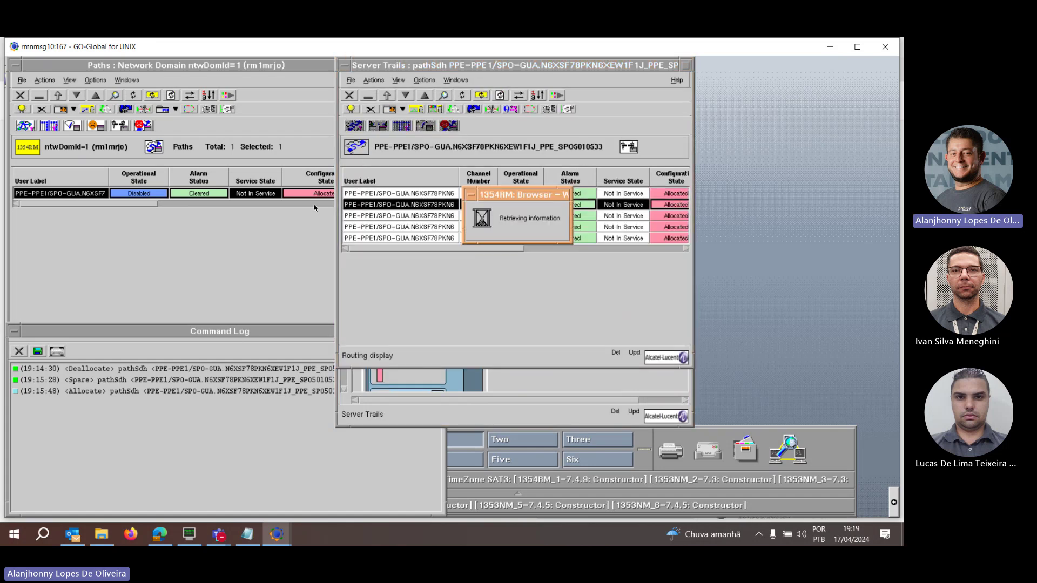
scroll(359, 258, down, 3)
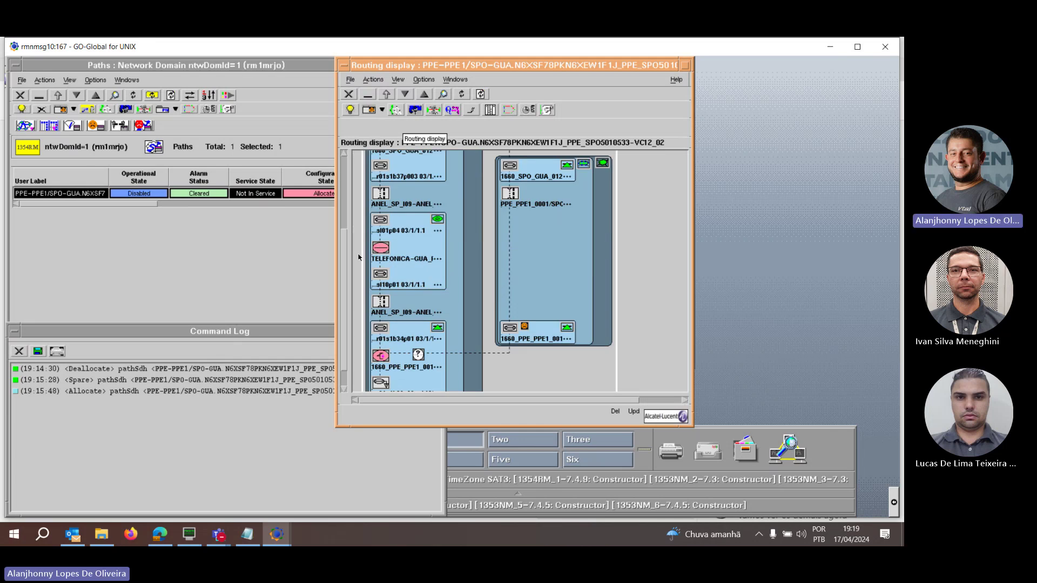
scroll(358, 257, down, 1)
scroll(372, 187, down, 5)
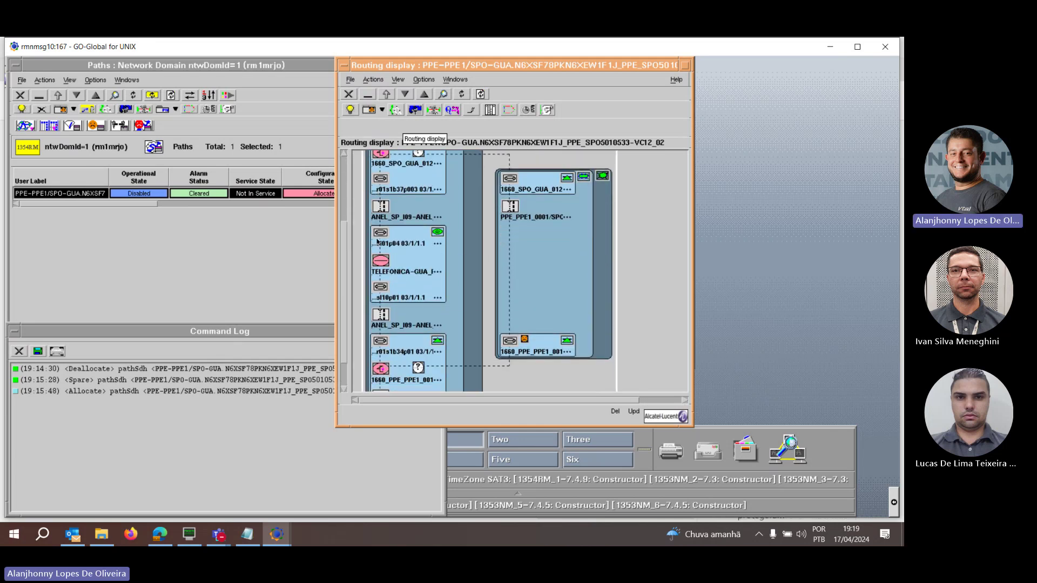
scroll(389, 235, down, 2)
scroll(408, 230, up, 3)
scroll(408, 230, down, 2)
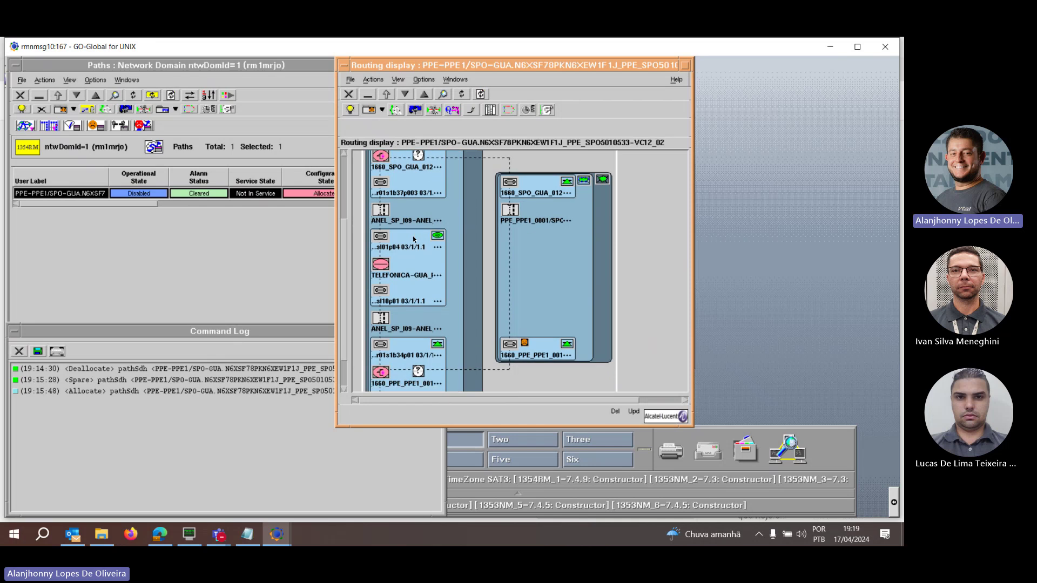
scroll(425, 248, down, 2)
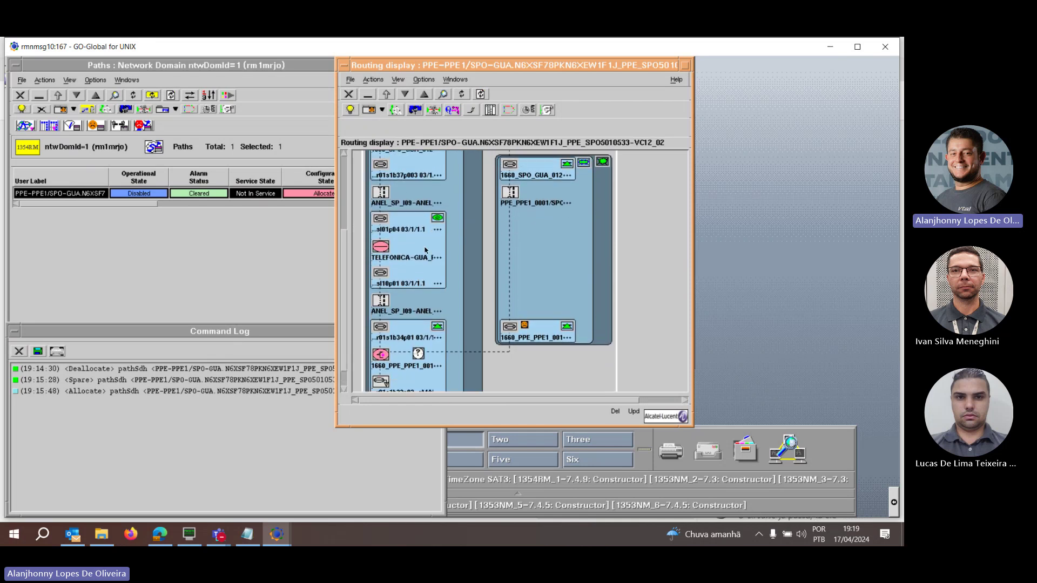
scroll(422, 236, up, 3)
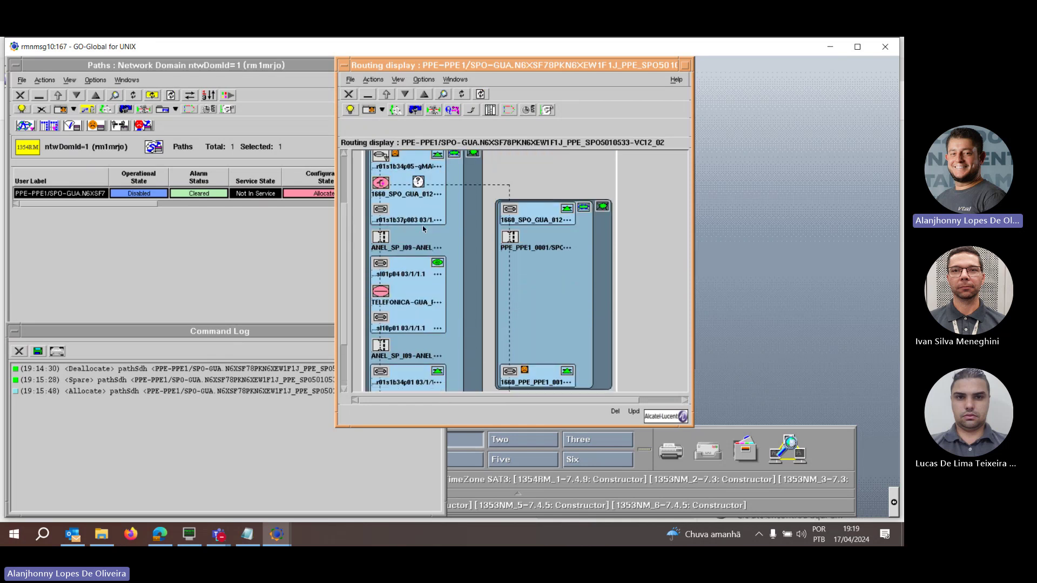
scroll(423, 246, down, 2)
scroll(428, 240, up, 5)
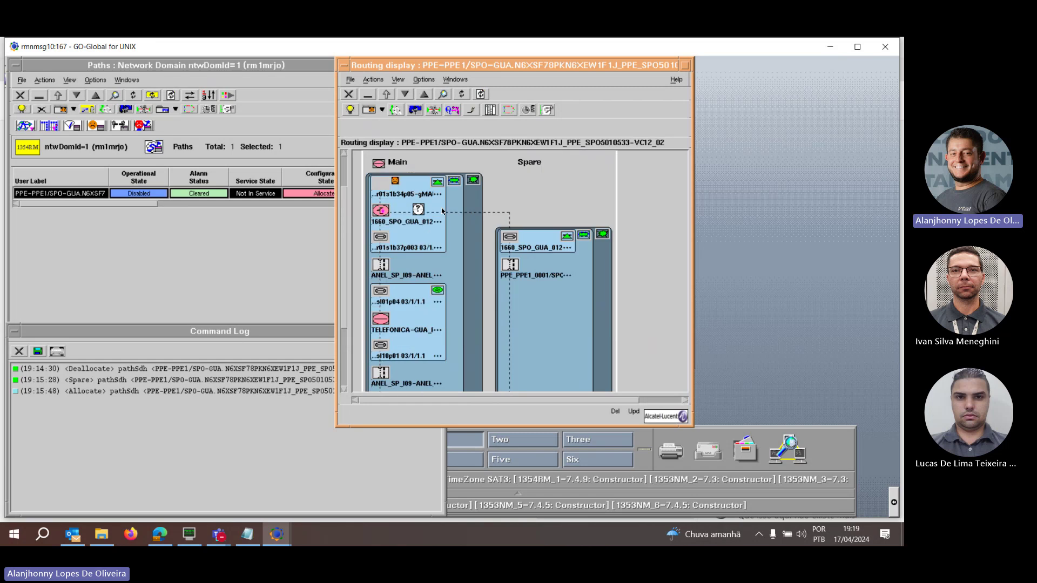
scroll(441, 208, down, 3)
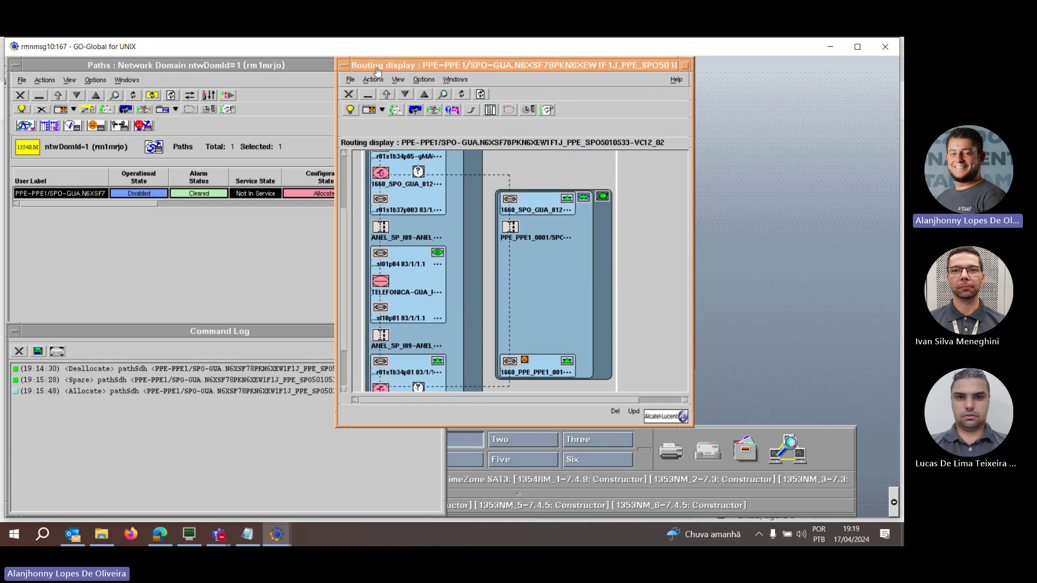
click(349, 95)
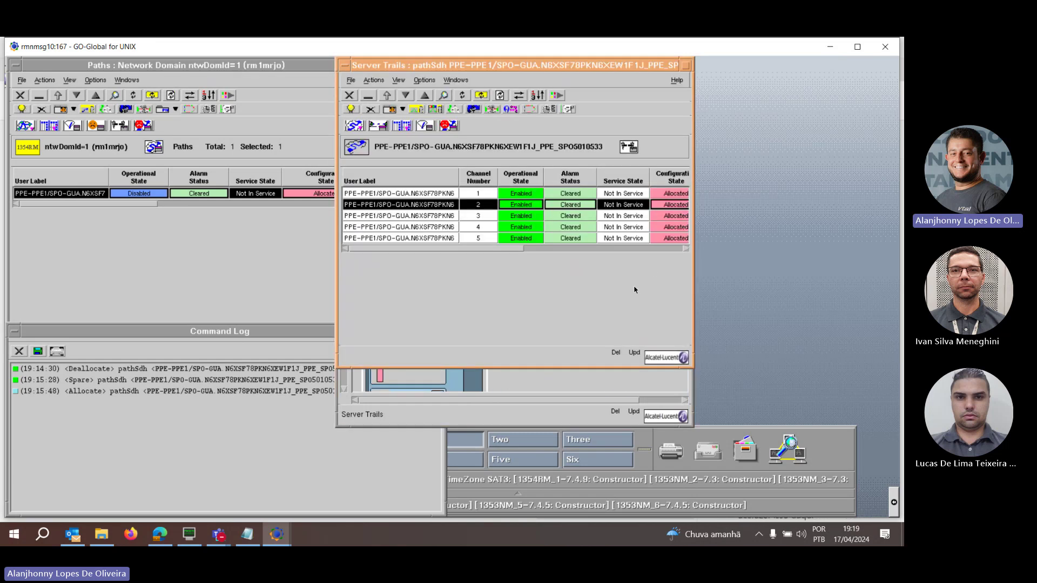
Recheck the channel 1 server trail's routing display, then close it and the server trails list
double_click(391, 195)
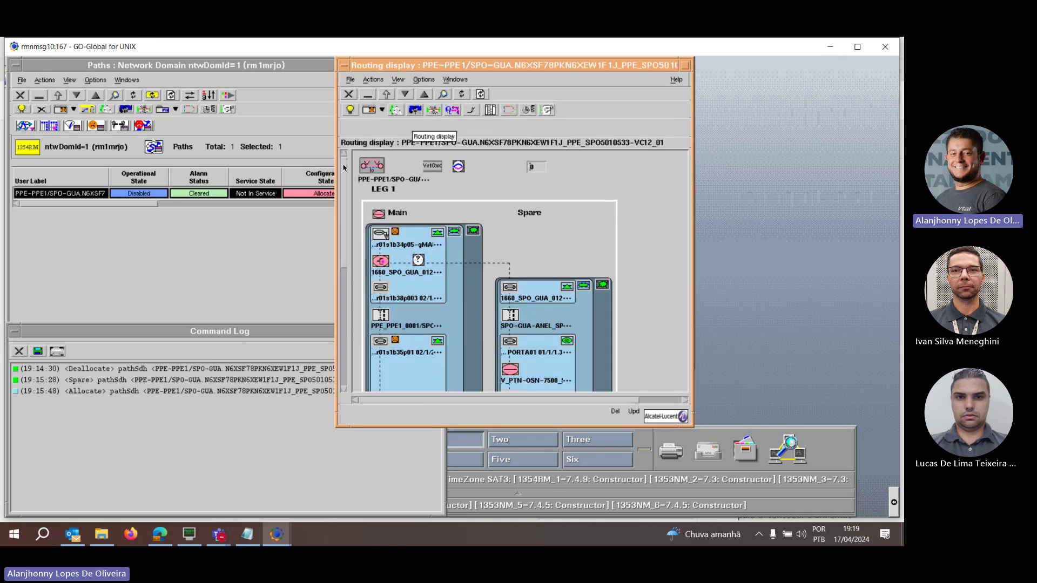
drag(344, 167, 254, 162)
click(396, 110)
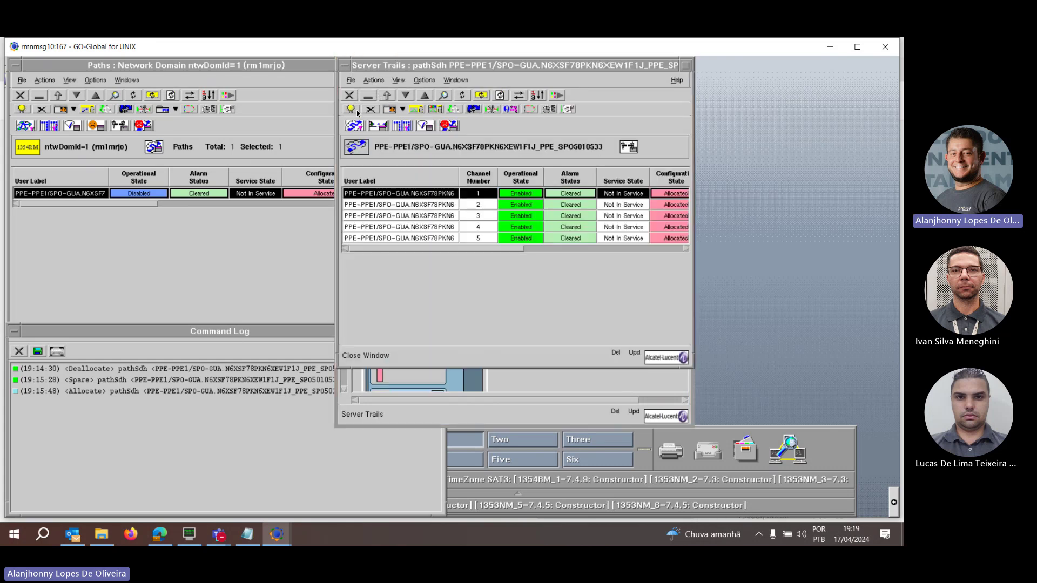
click(343, 97)
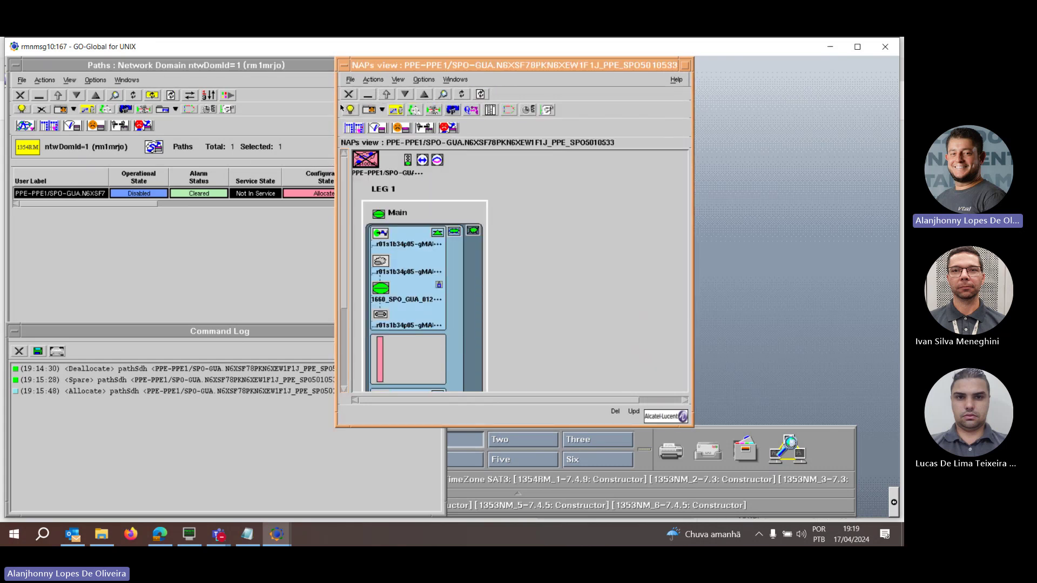
Open the node view of 1660_PPE_PPE1_001 from the NAPs view, and from there the ROTA_SP_I09 second-level subnetwork map
scroll(353, 332, down, 5)
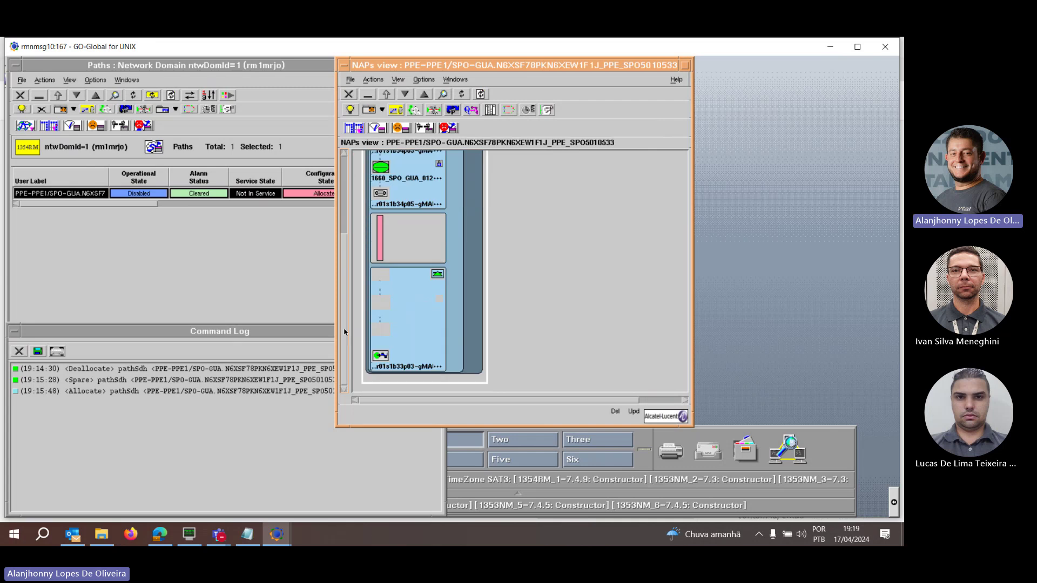
click(380, 128)
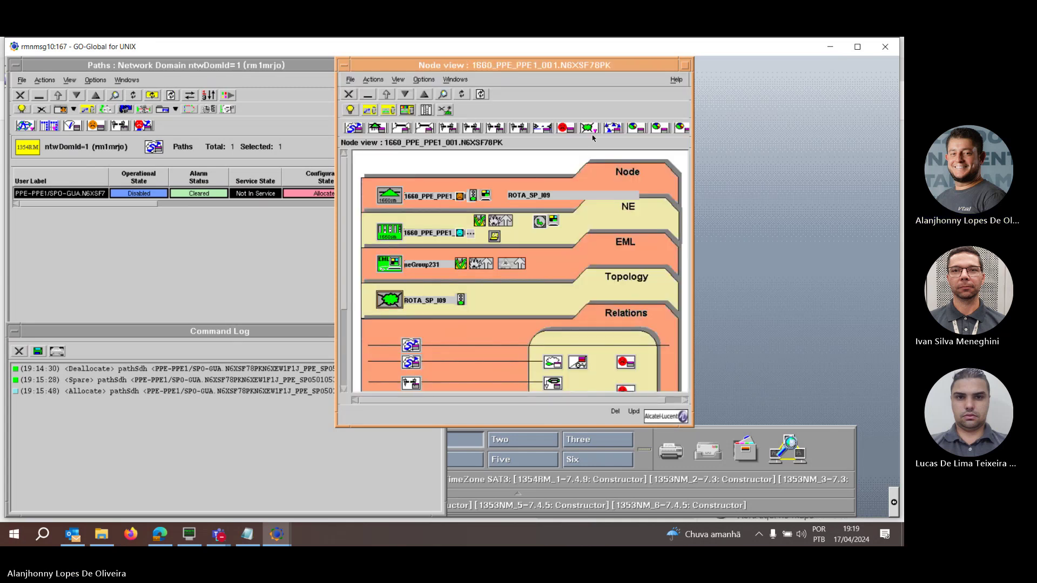
click(612, 127)
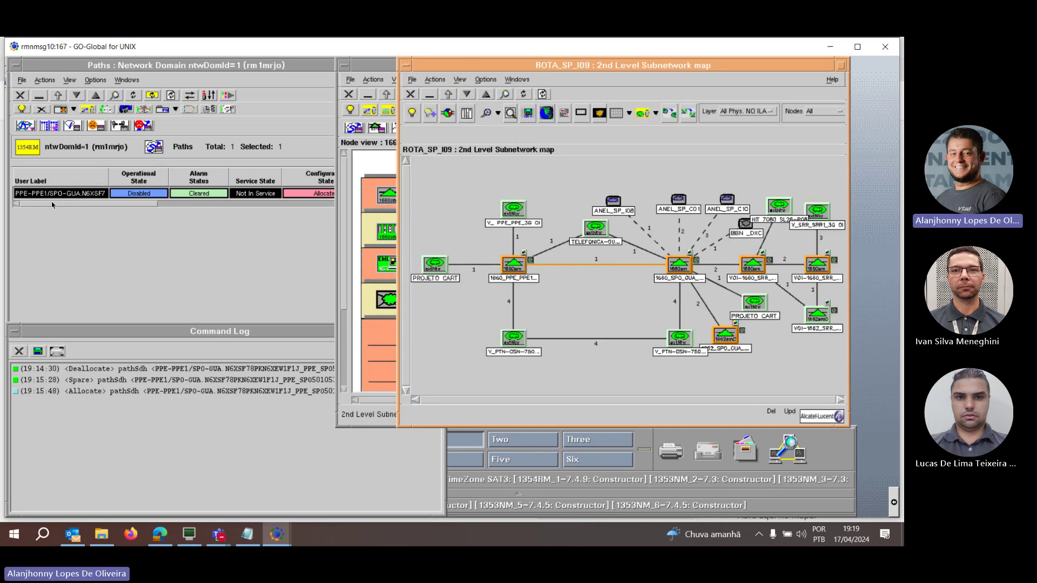
Open the PPE-PPE1/SPO-GUA path's routing constraints in the Constraint wizard and move the wizard clear of the subnetwork map
click(81, 229)
right_click(58, 194)
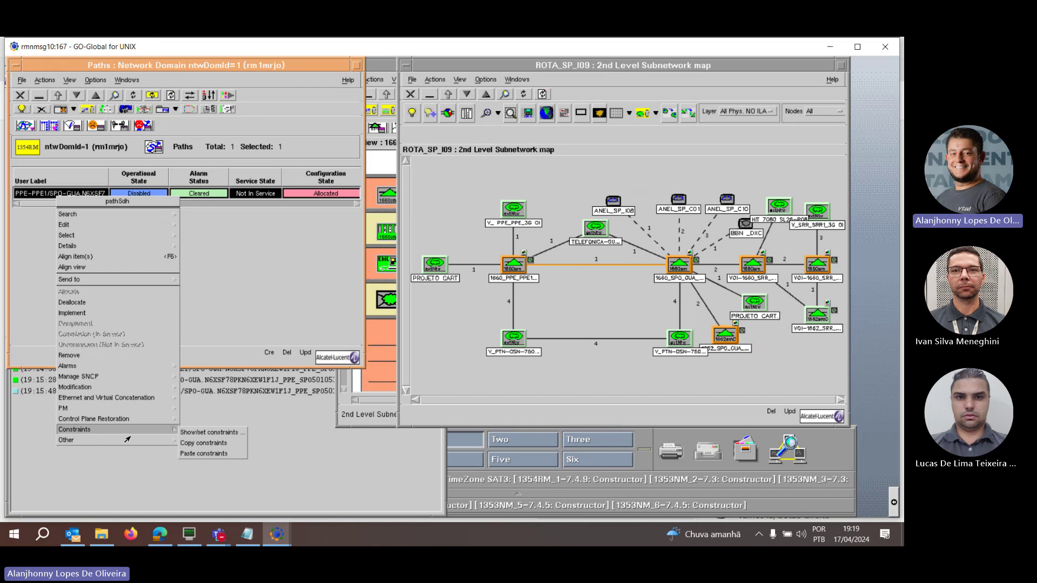
mouse_move(156, 434)
click(204, 431)
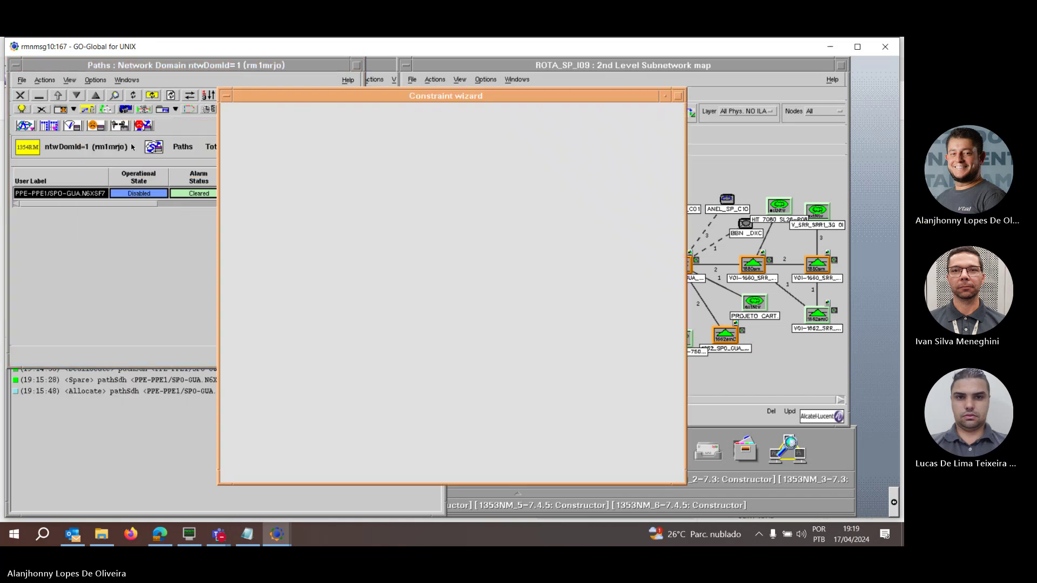
click(547, 472)
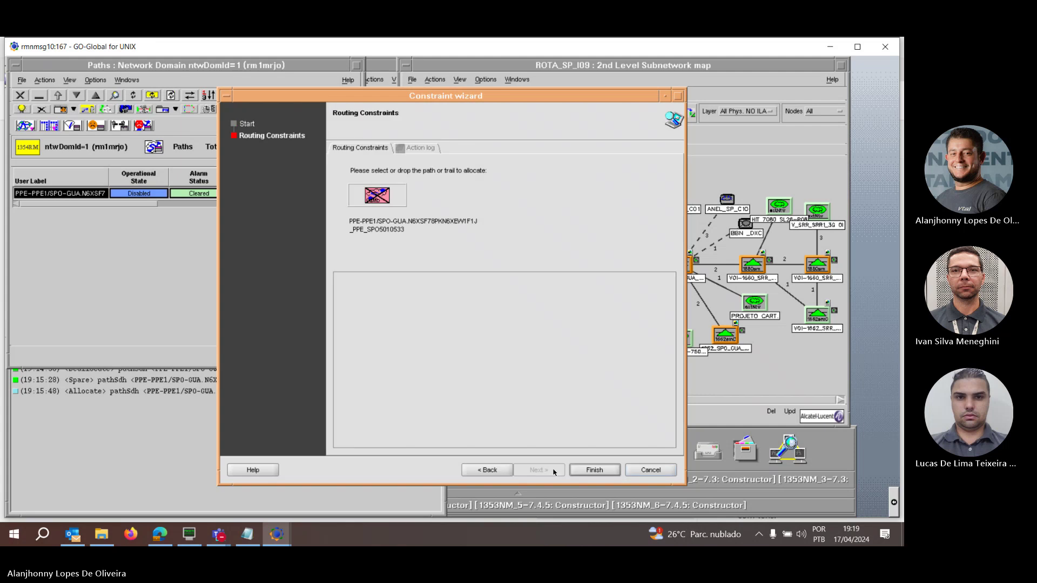
drag(422, 101, 230, 90)
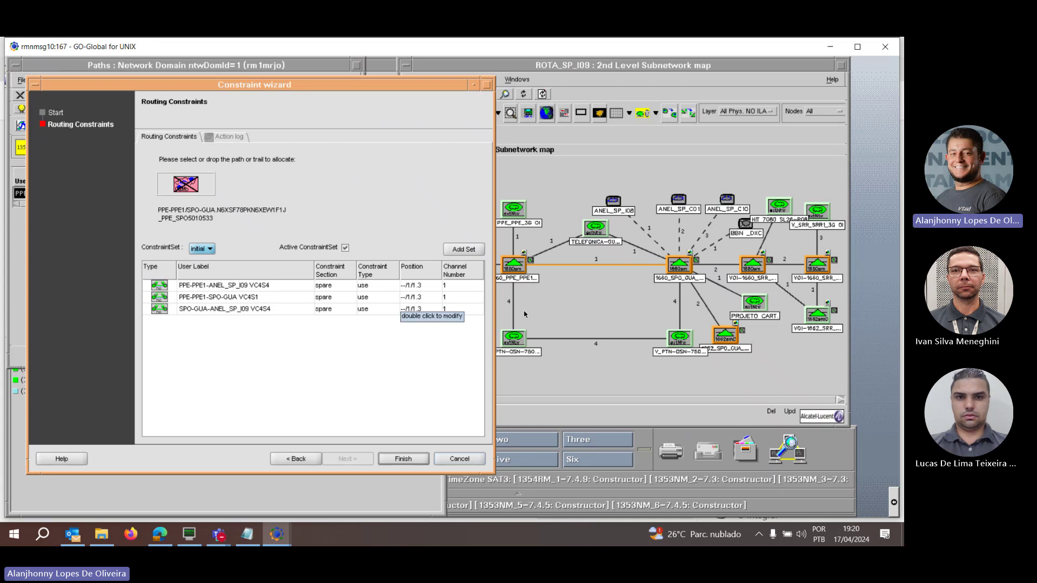
Add time slot 01/1/2.1 of the SPO-GUA-ANEL_SP_I09 VC4S4 trail, on the first SPO-GUA/PTN-OSN-7500 connection, to the routing constraints and close its structure views
click(727, 387)
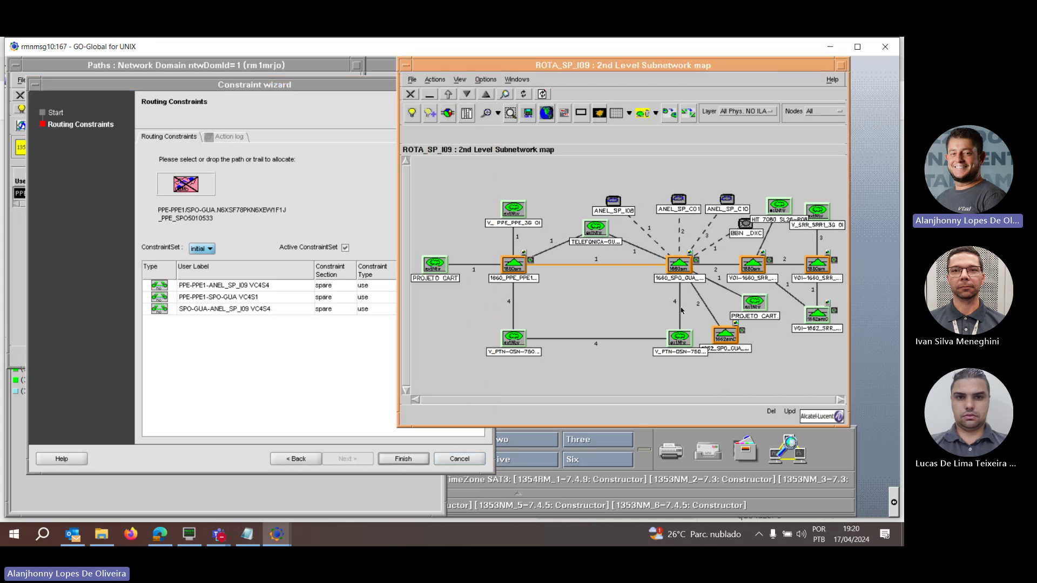
click(515, 306)
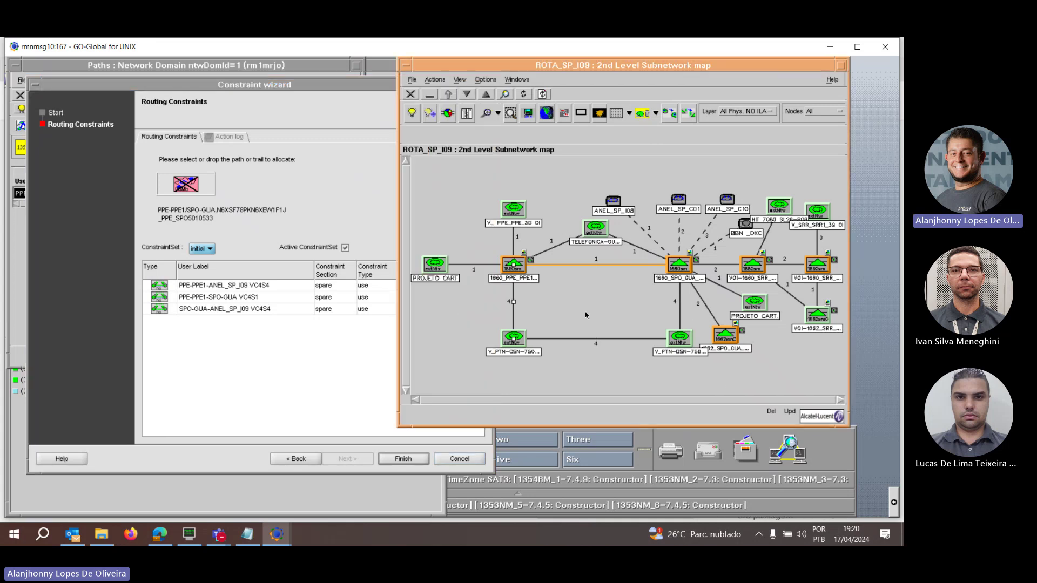
double_click(680, 310)
double_click(458, 194)
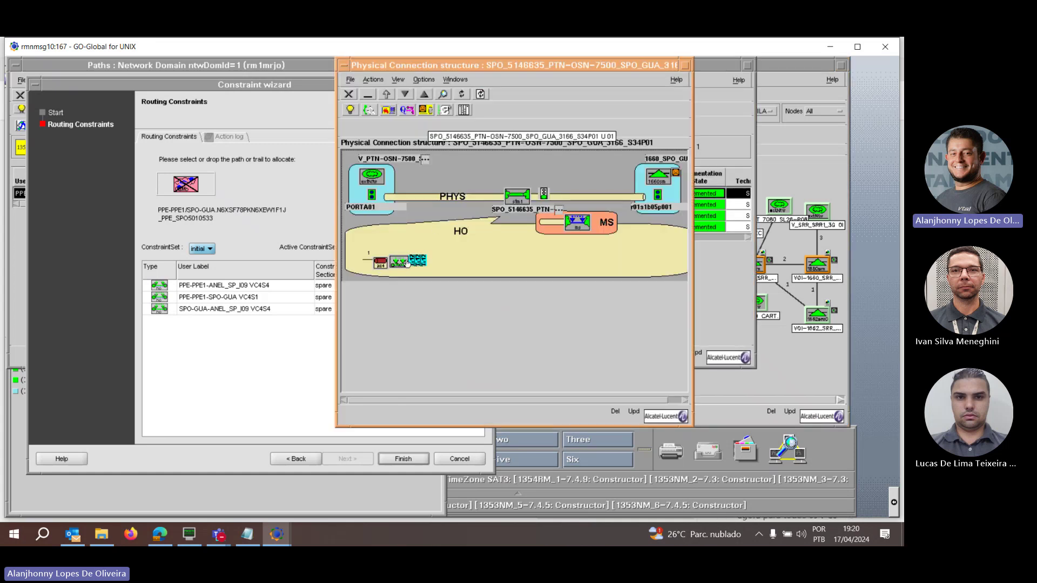
click(353, 128)
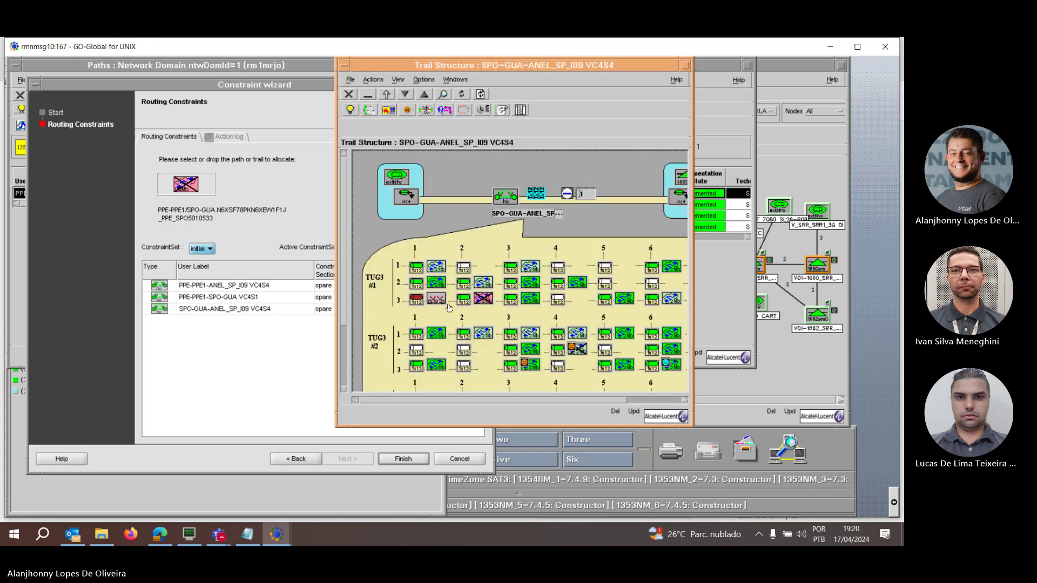
drag(467, 270, 289, 346)
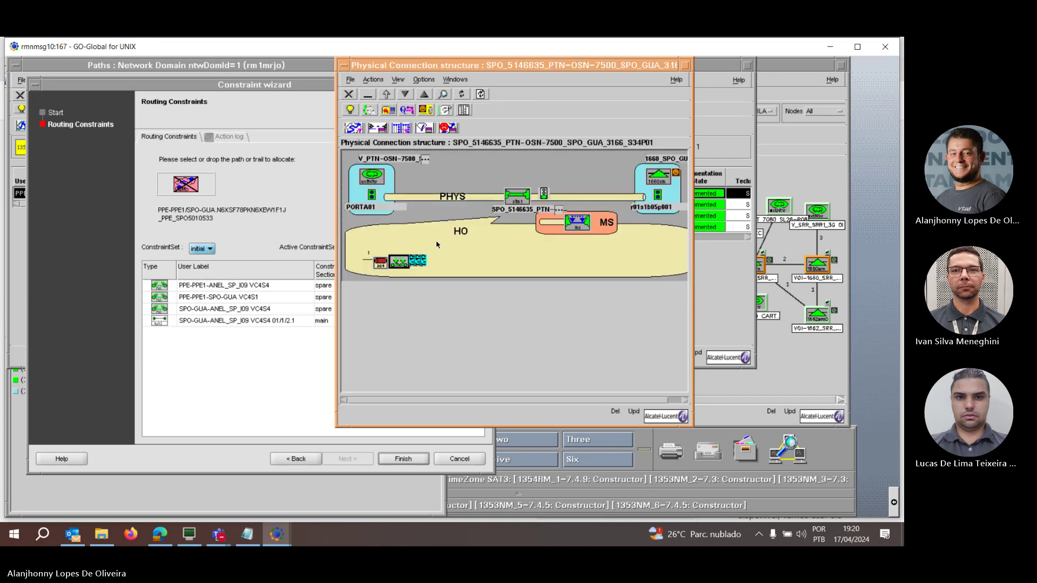
click(348, 94)
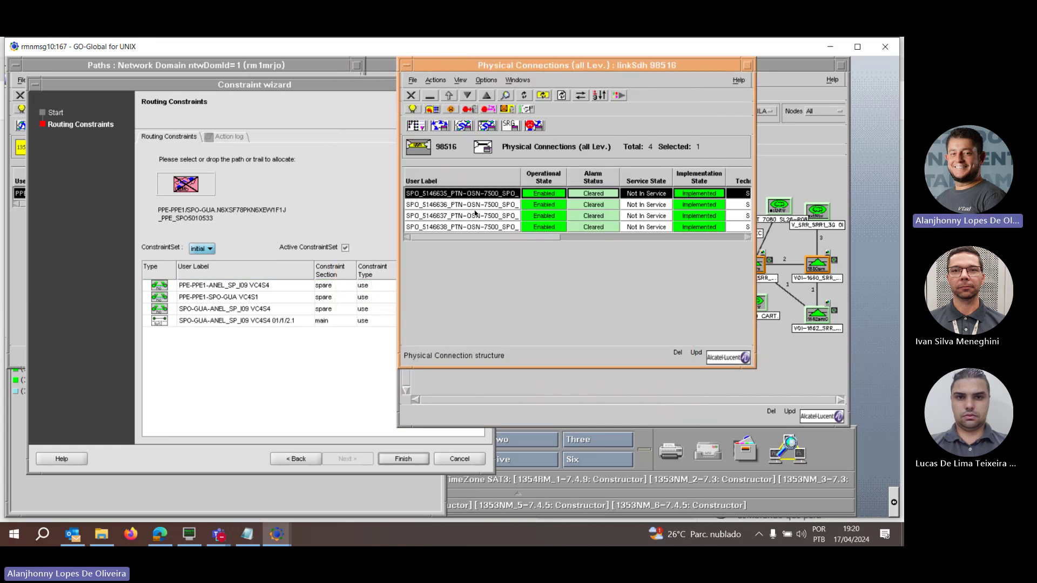
Add time slot 01/1/2.1 of the PPE-PPE1-SPO-GUA VC4S1 trail, on the first ANEL_71 (PTN_HUAWEI) connection, to the routing constraints and close its structure views
click(410, 95)
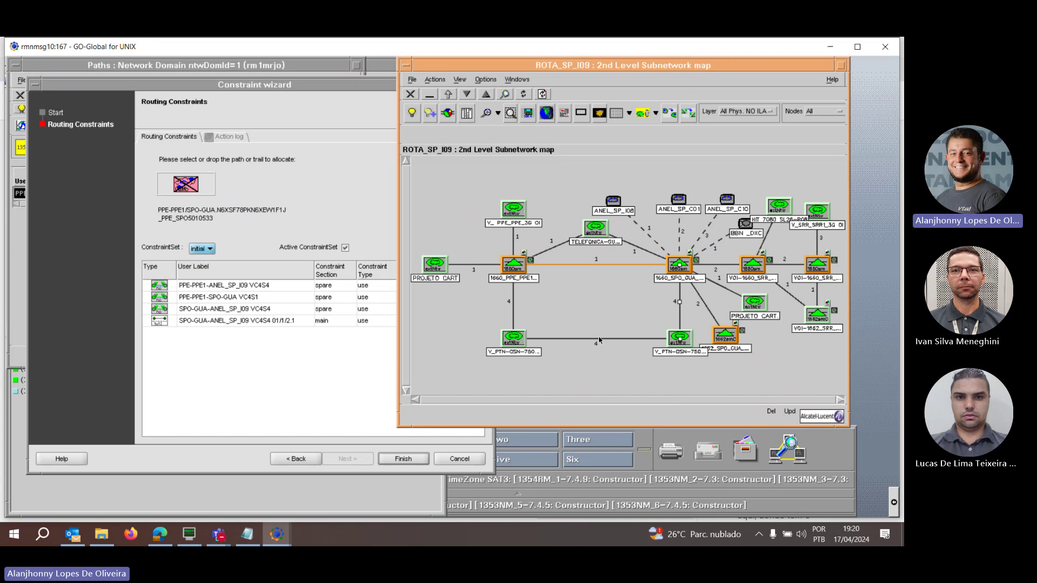
double_click(598, 341)
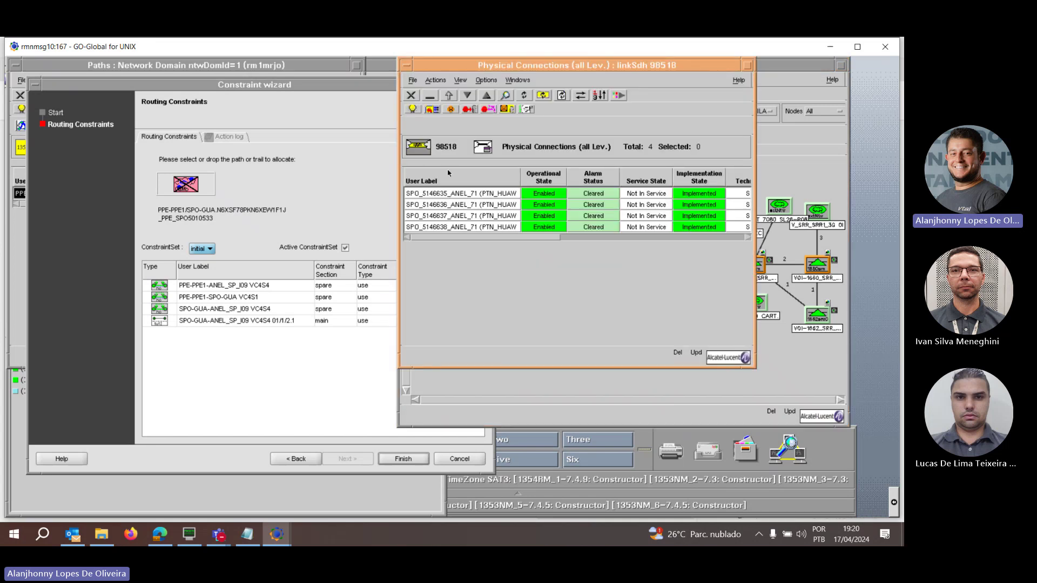
double_click(450, 193)
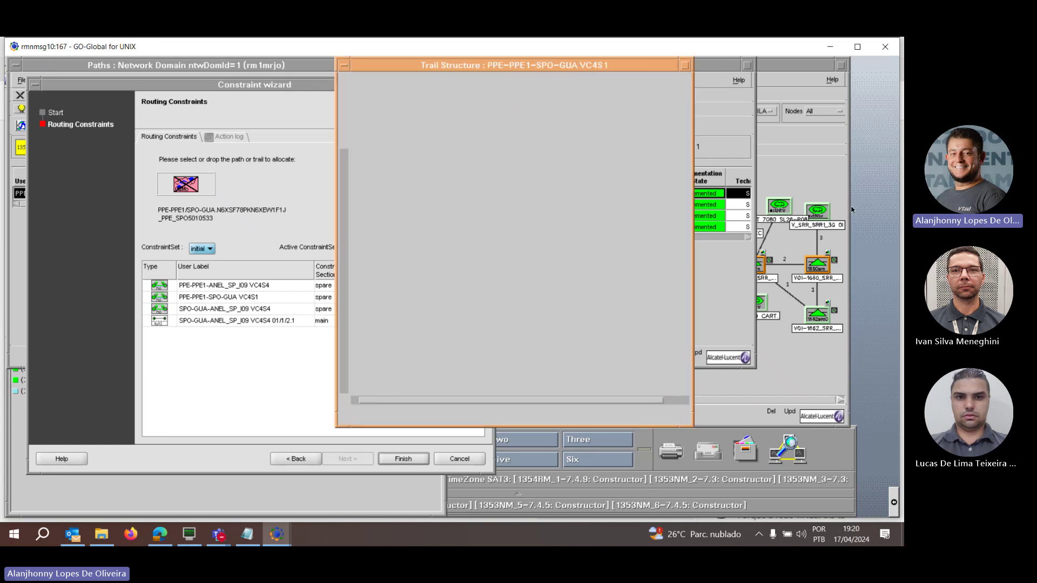
drag(465, 268, 297, 348)
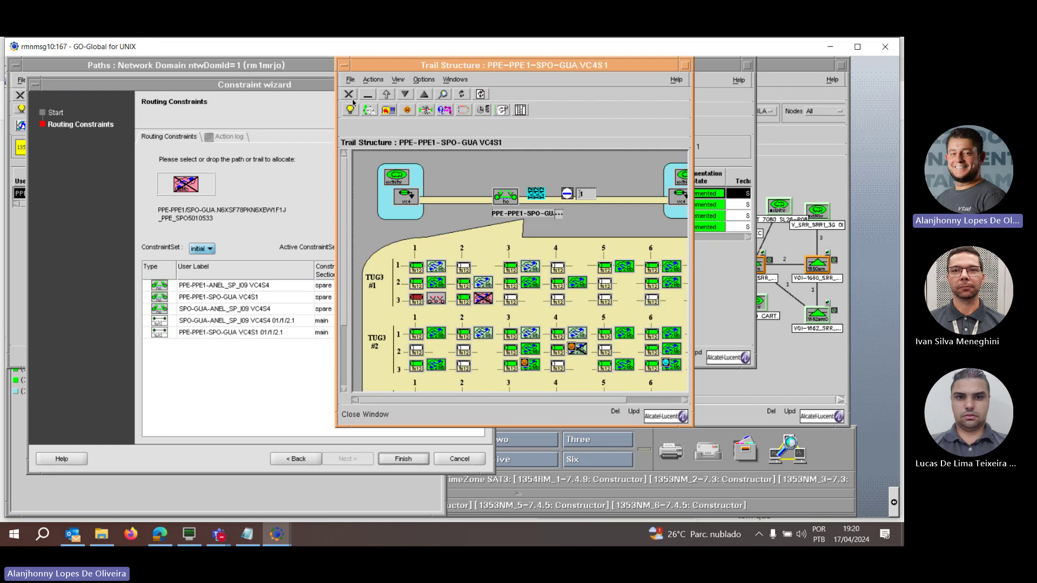
click(382, 111)
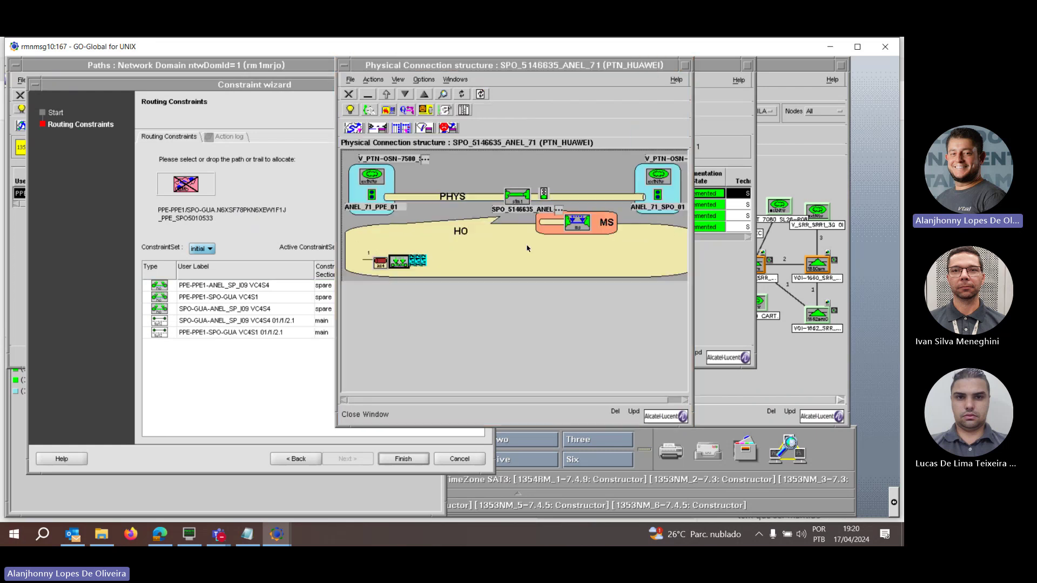
click(349, 94)
click(414, 95)
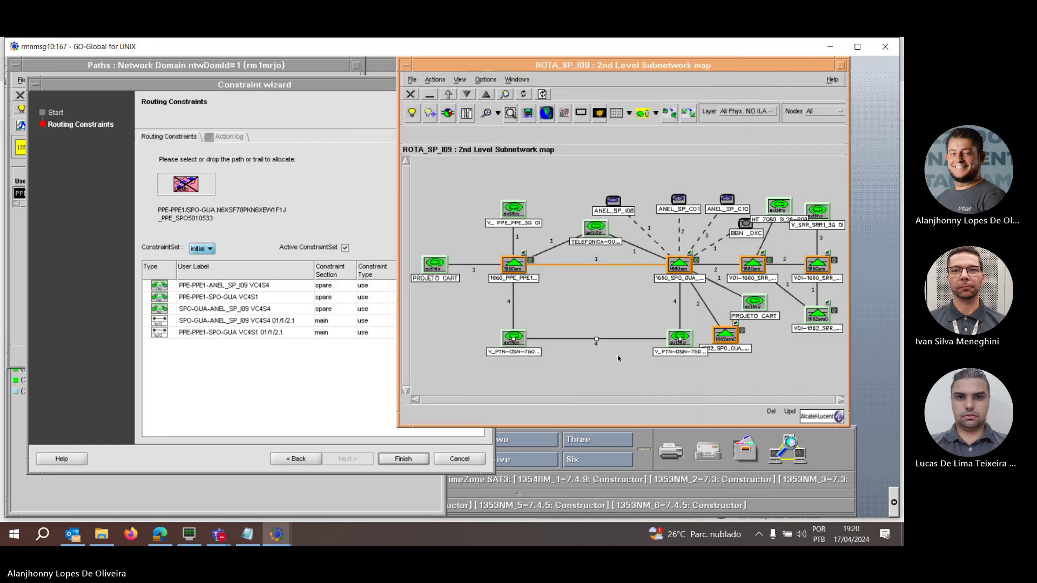
Add time slot 01/1/2.1 of the PPE-PPE1-ANEL_SP_I09 VC4S4 trail, on the first PTN-OSN-7500/PPE-PPE1 connection, to the routing constraints and close its views
double_click(514, 319)
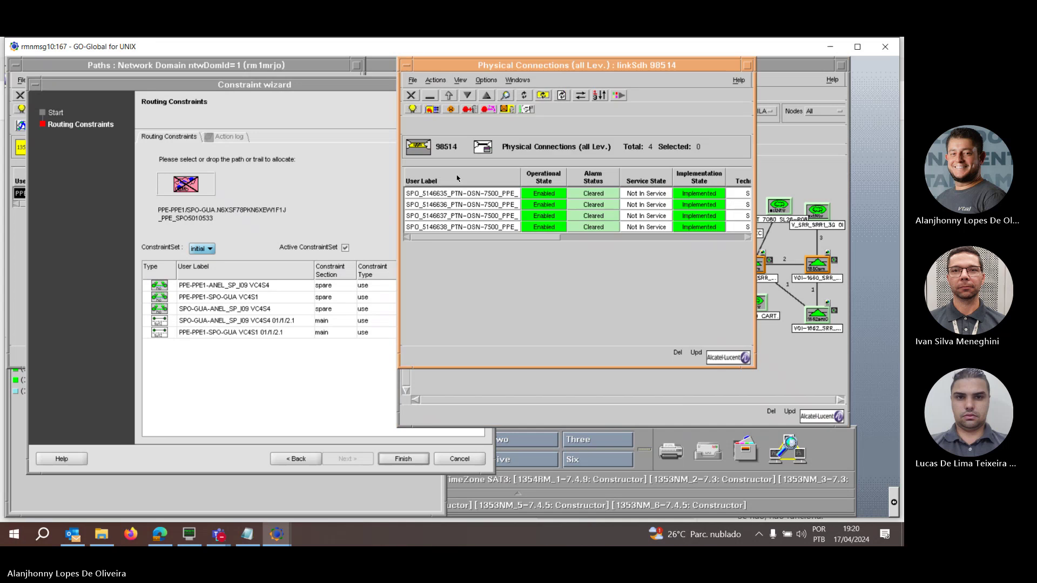
double_click(457, 194)
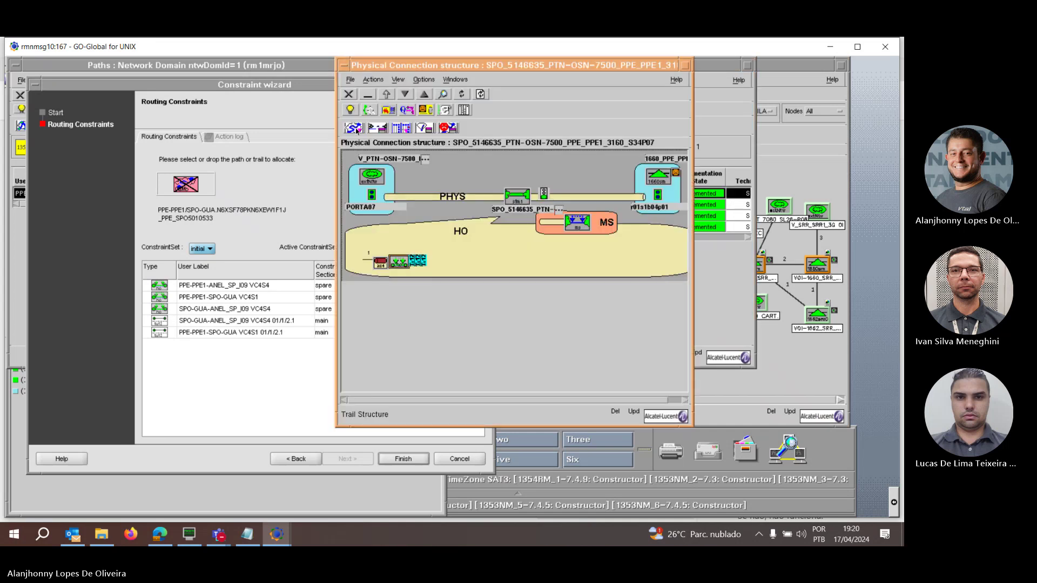
double_click(532, 209)
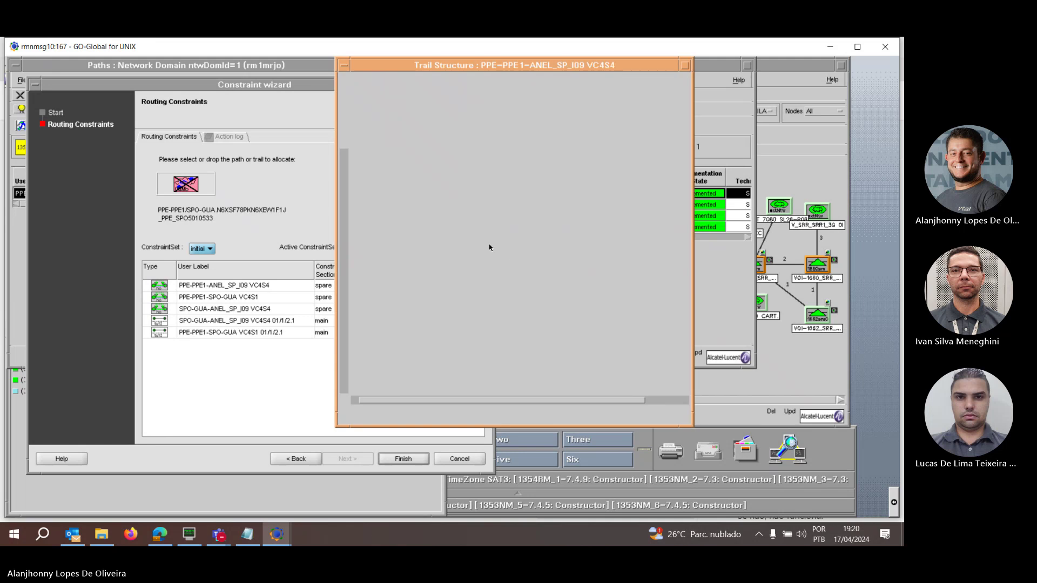
drag(466, 269, 249, 388)
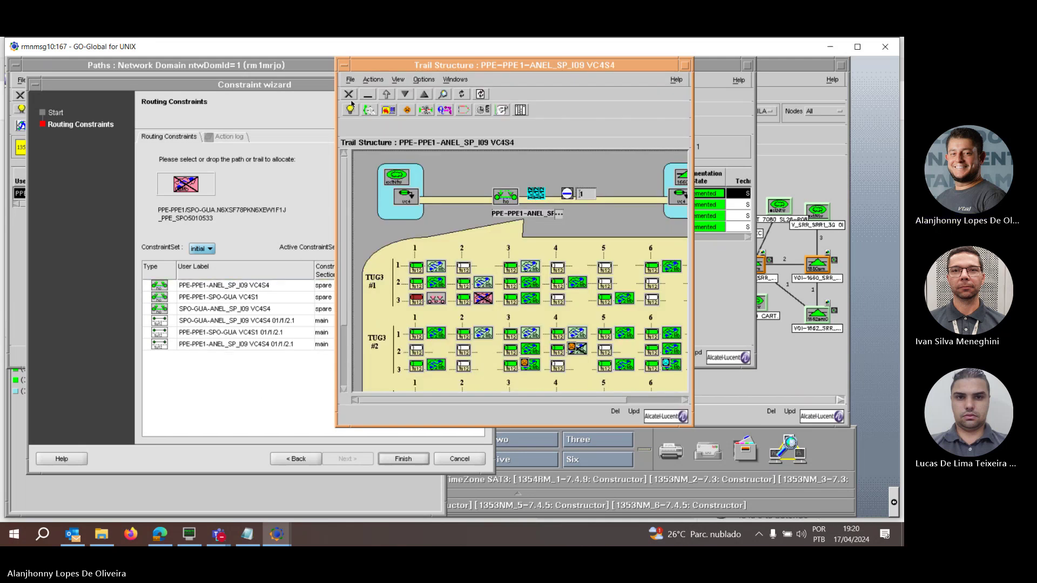
click(348, 95)
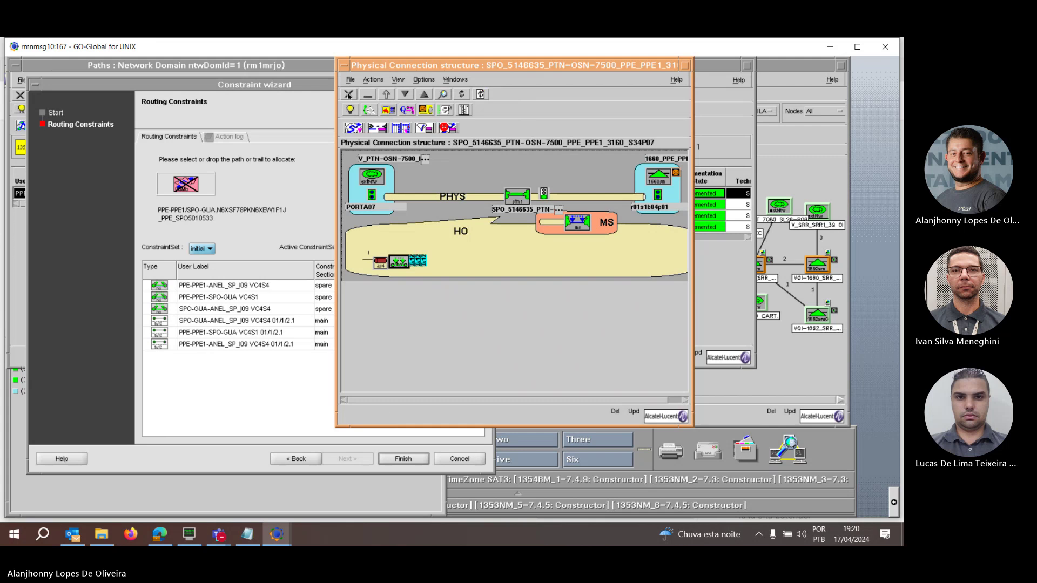
click(349, 95)
click(411, 95)
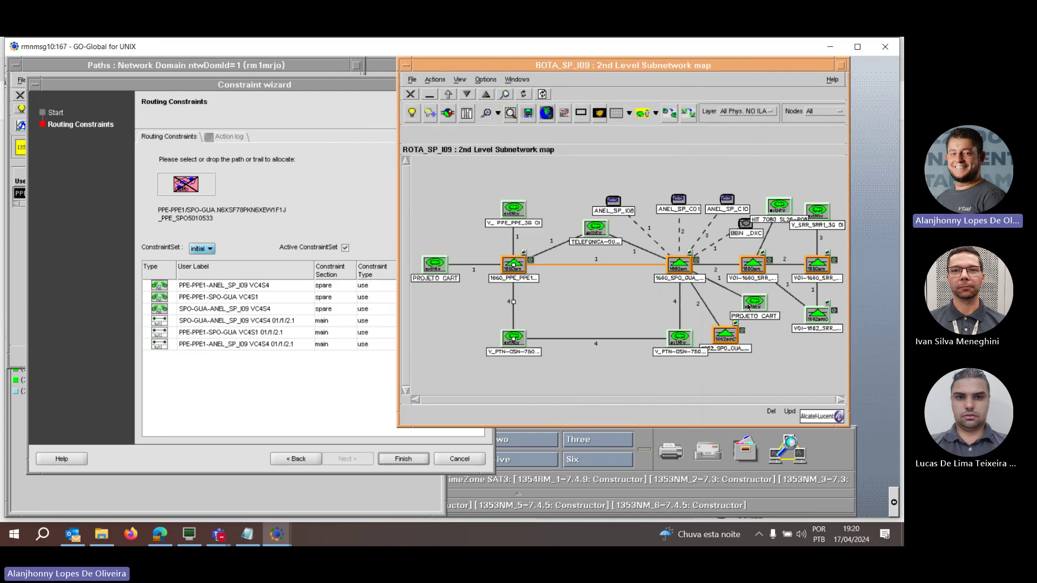
Add time slot 01/1/4.1 of the SPO-GUA-ANEL_SP_I09 VC4S4 trail, on the first SPO-GUA/PTN-OSN-7500 connection, to the routing constraints and close its views
double_click(681, 312)
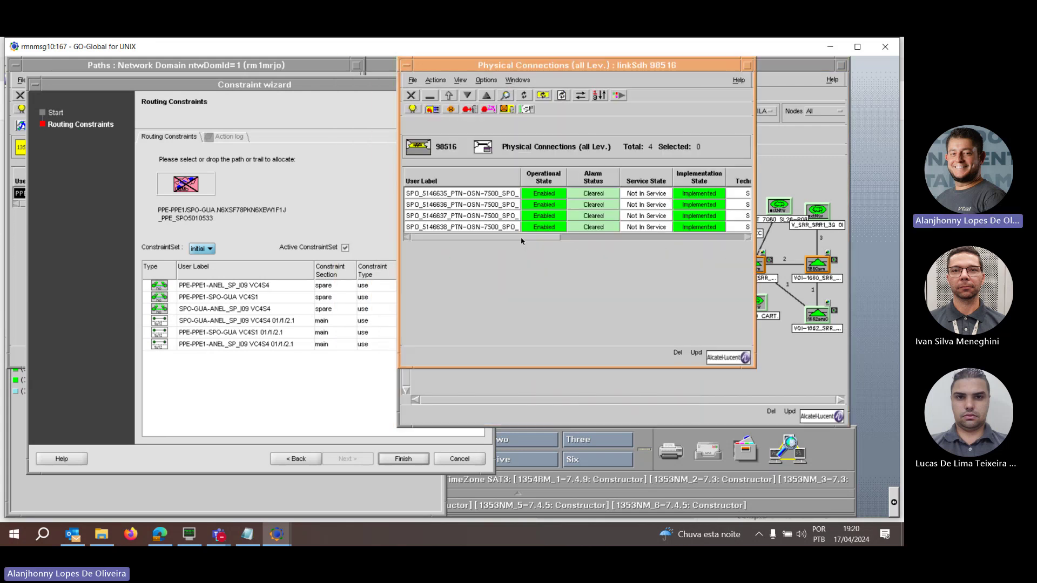
click(437, 193)
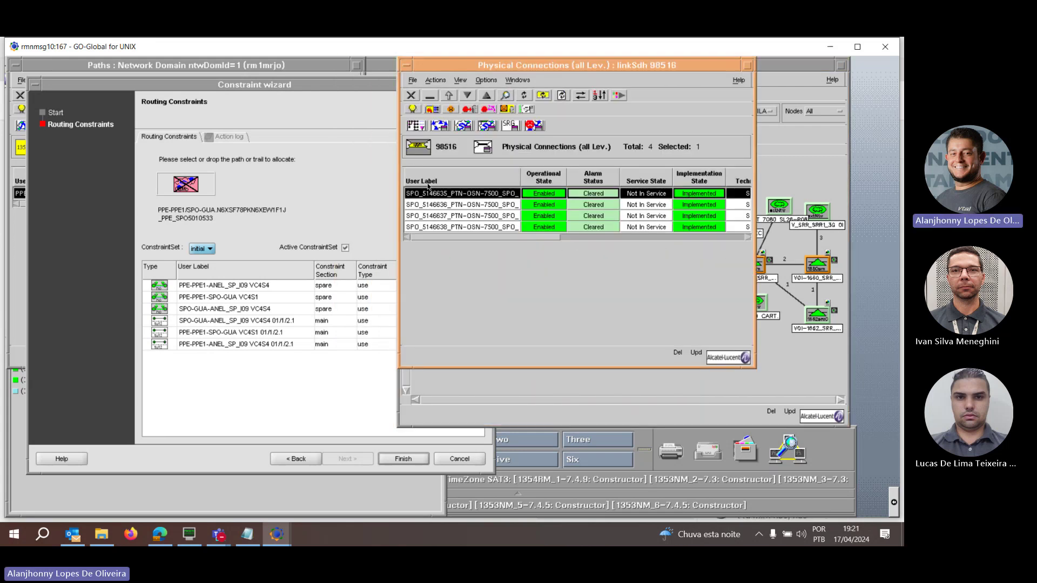
click(419, 112)
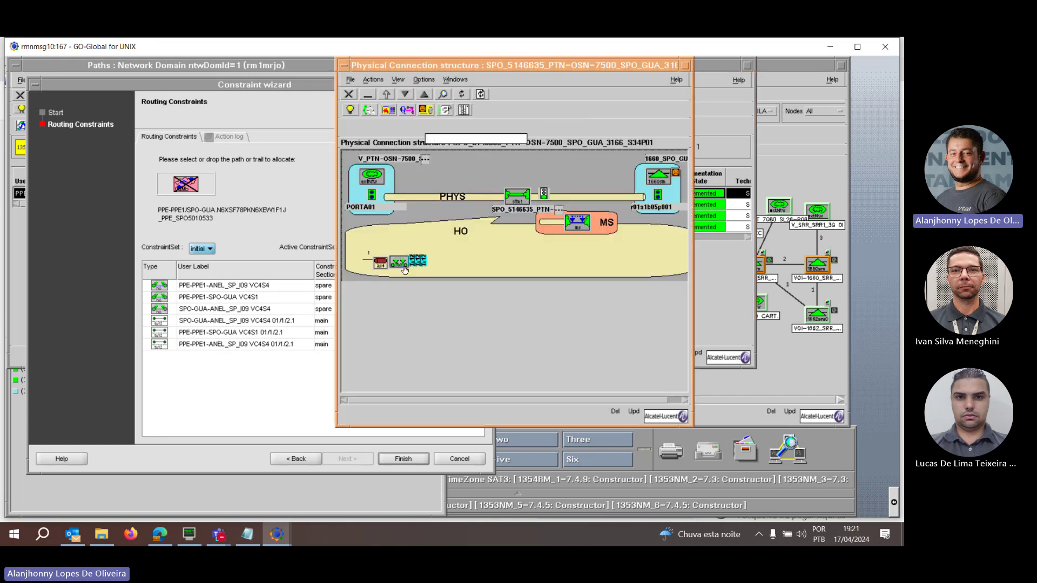
click(399, 263)
click(354, 128)
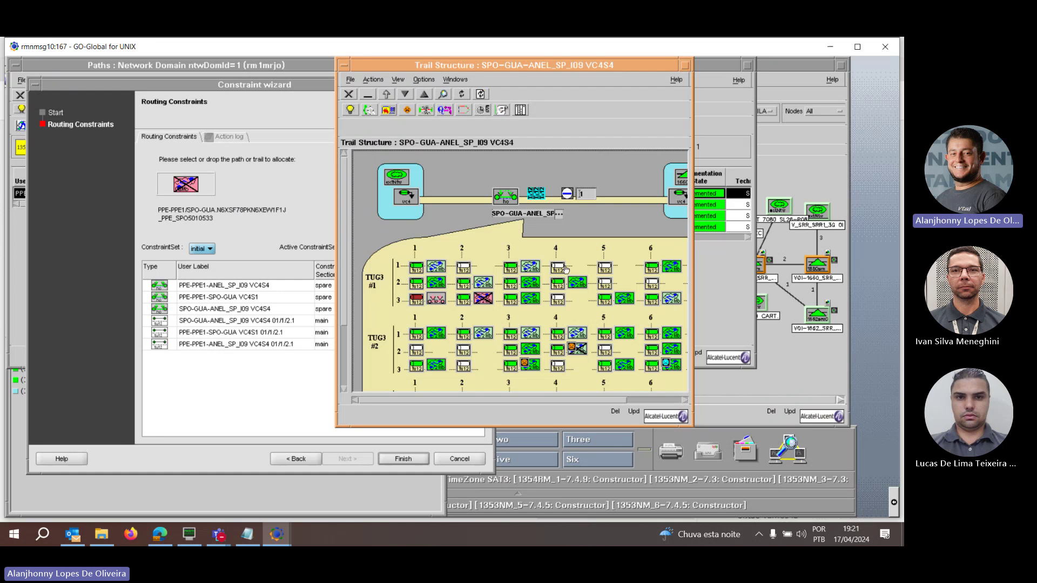
click(316, 381)
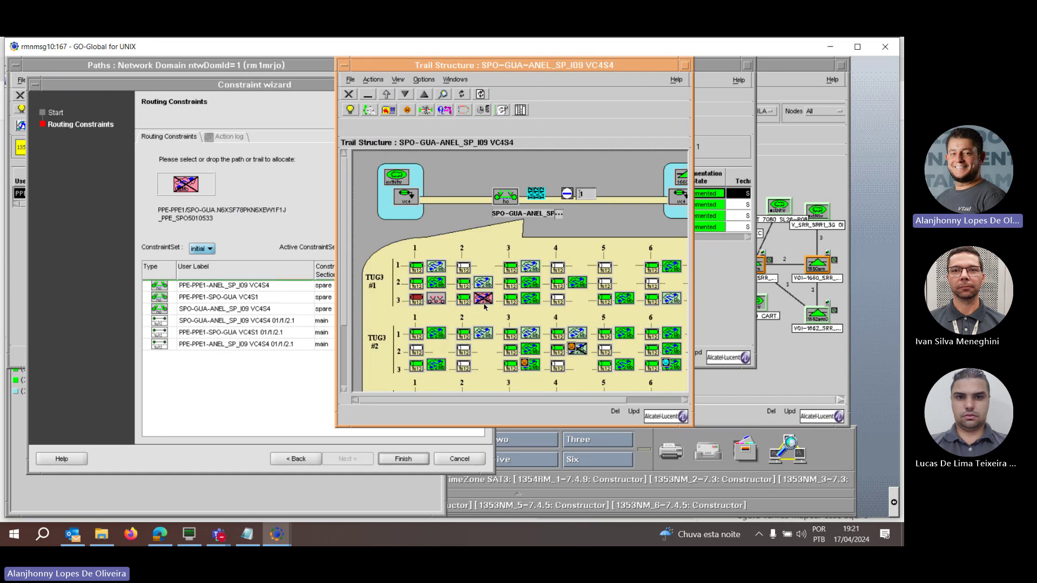
double_click(484, 302)
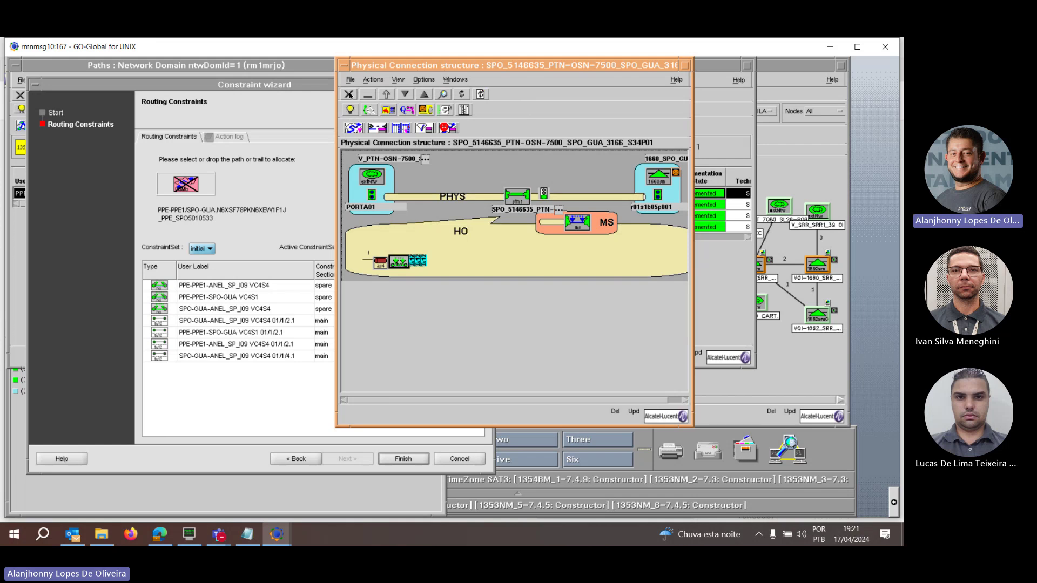
click(350, 95)
click(459, 205)
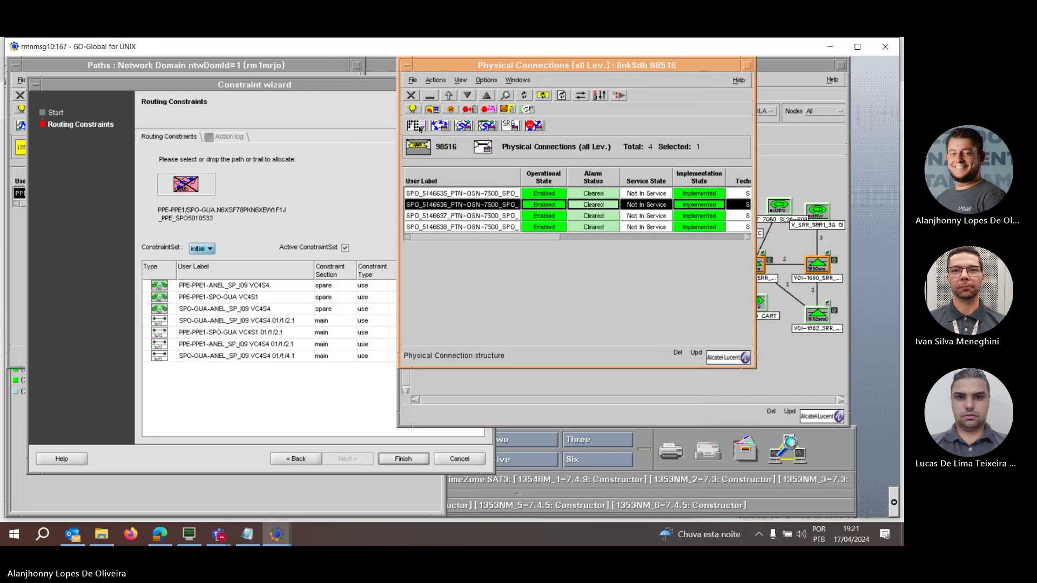
click(414, 95)
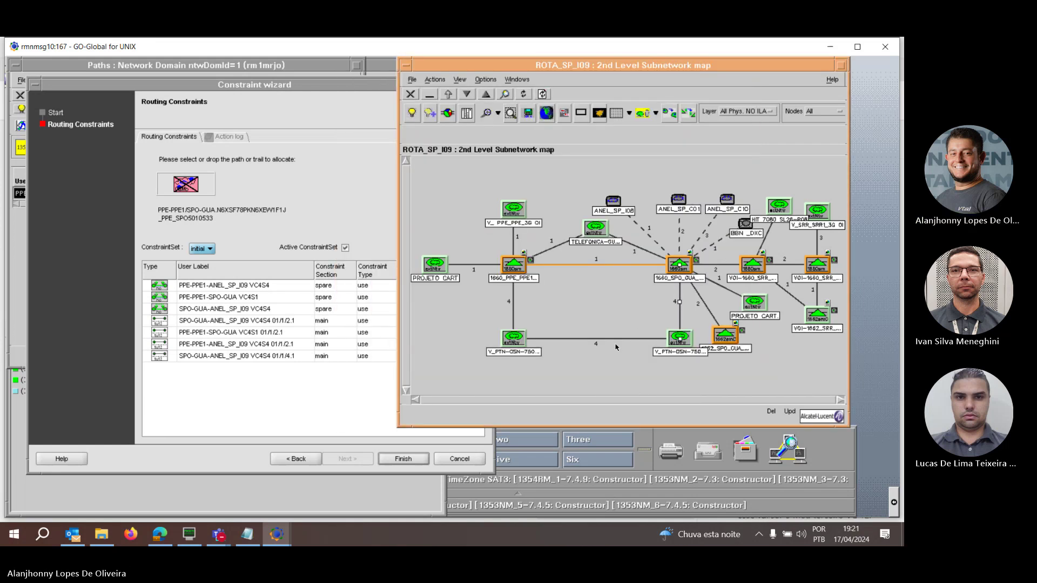
Add time slot 01/1/4.1 of the PPE-PPE1-SPO-GUA VC4S1 trail, on the first ANEL_71 (PTN_HUAWEI) connection, to the routing constraints and close its views
double_click(617, 339)
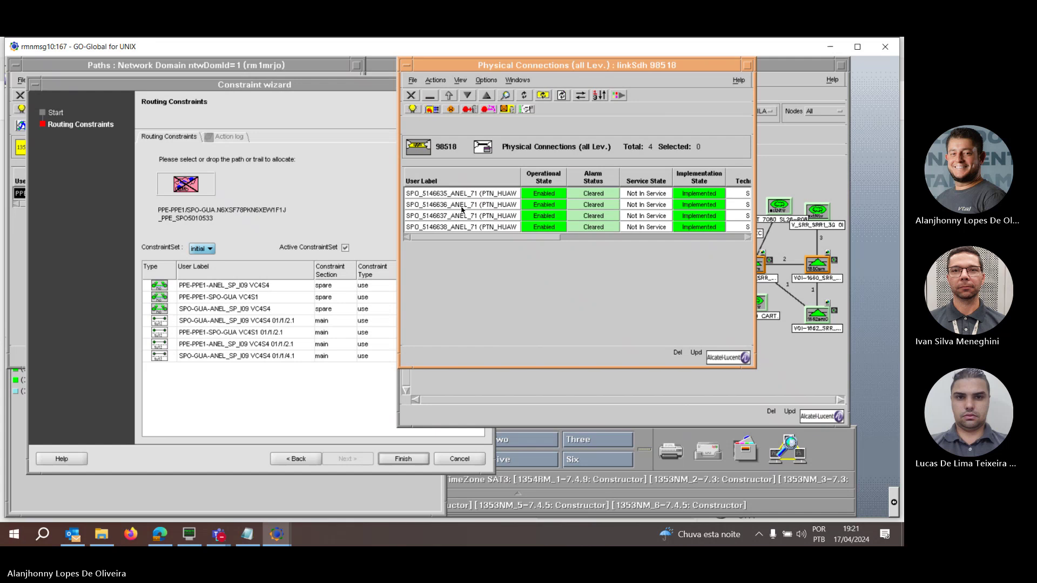
click(454, 193)
click(415, 125)
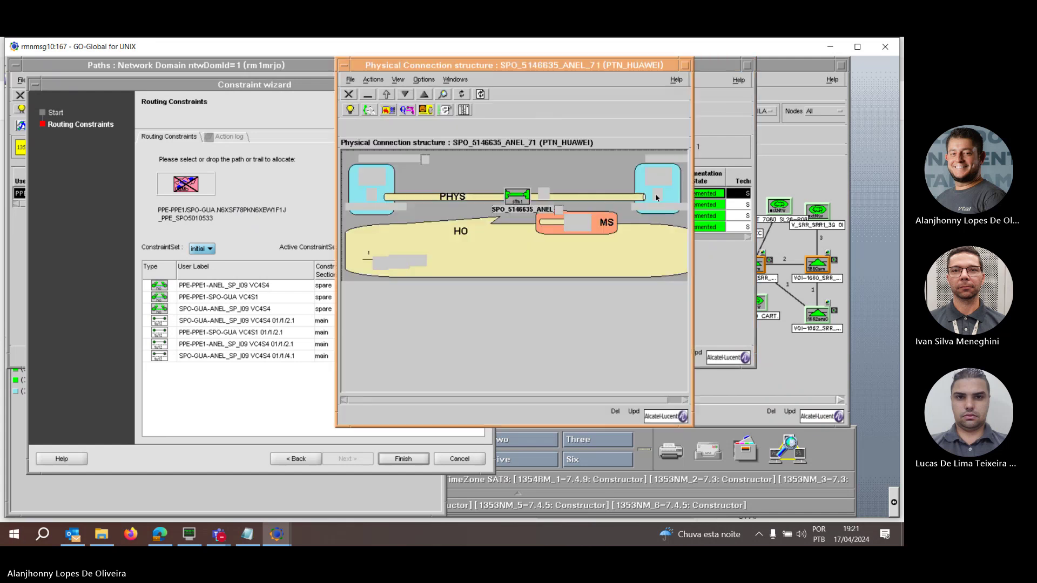
click(403, 262)
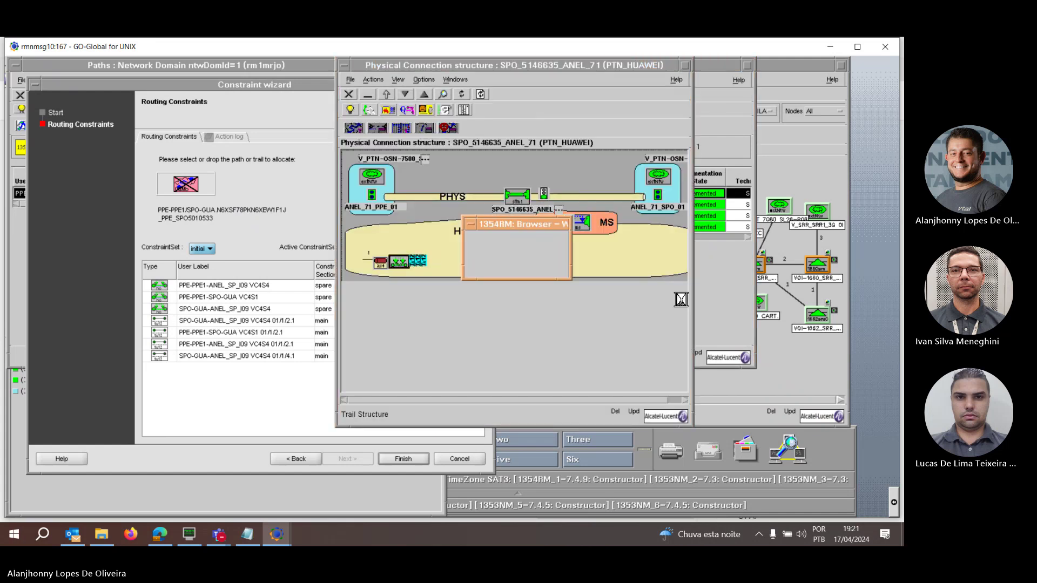
click(377, 128)
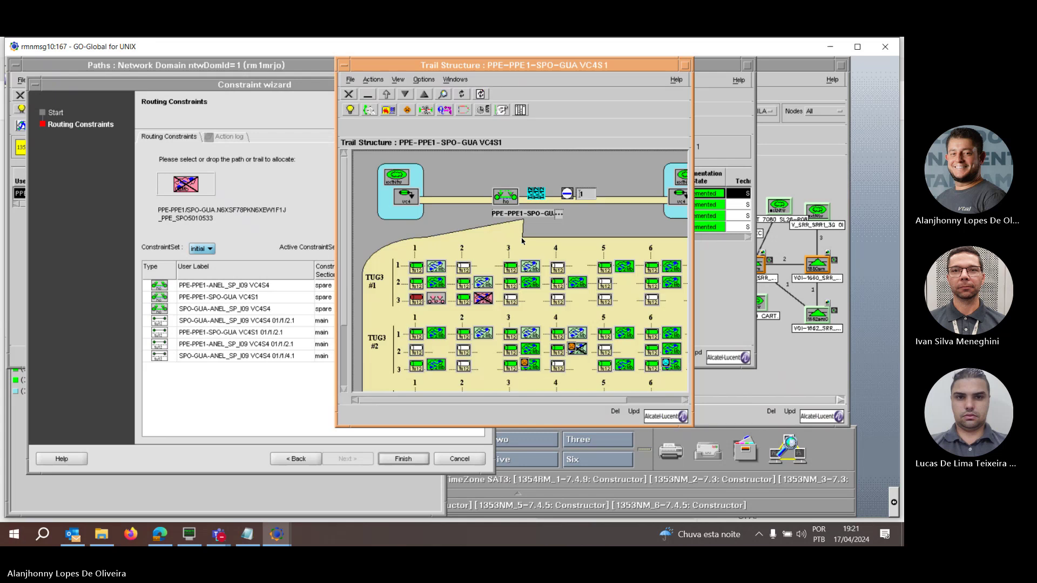
drag(555, 273, 280, 374)
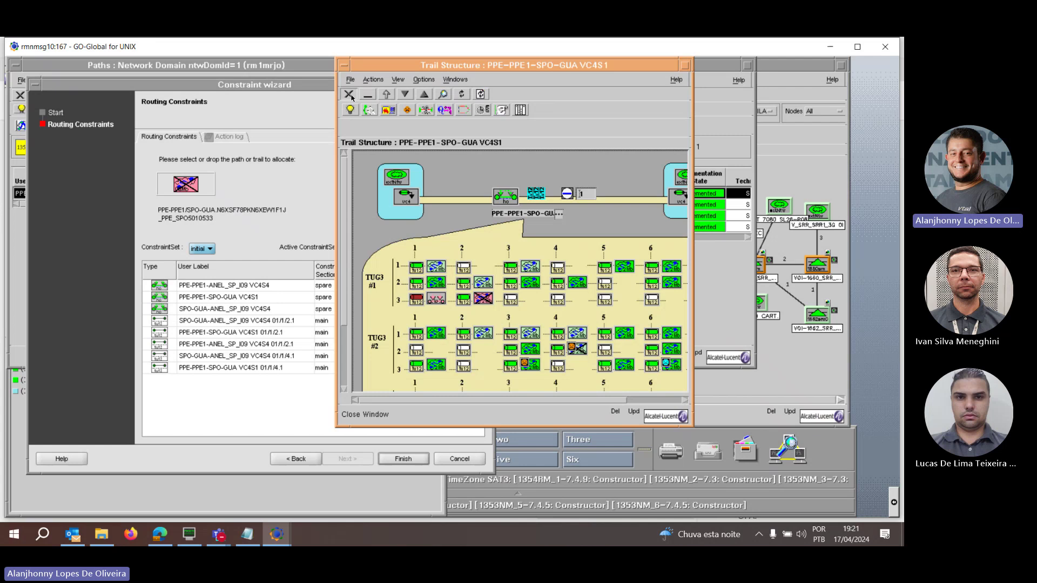
click(350, 96)
click(351, 96)
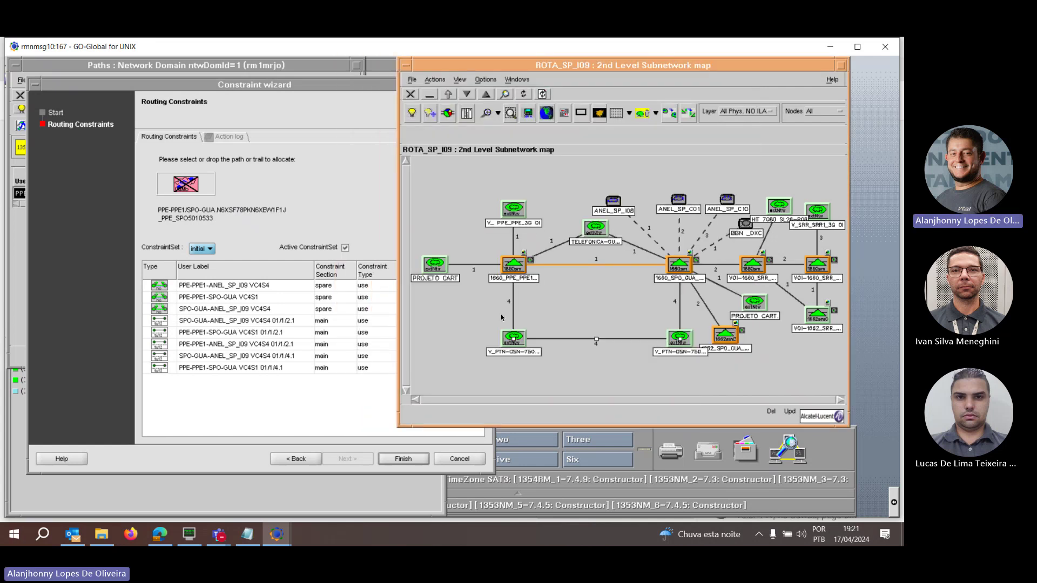
Add time slot 01/1/4.1 of the PPE-PPE1-ANEL_SP_I09 VC4S4 trail, on the first PTN-OSN-7500/PPE-PPE1 connection, to the routing constraints and close its views
double_click(514, 314)
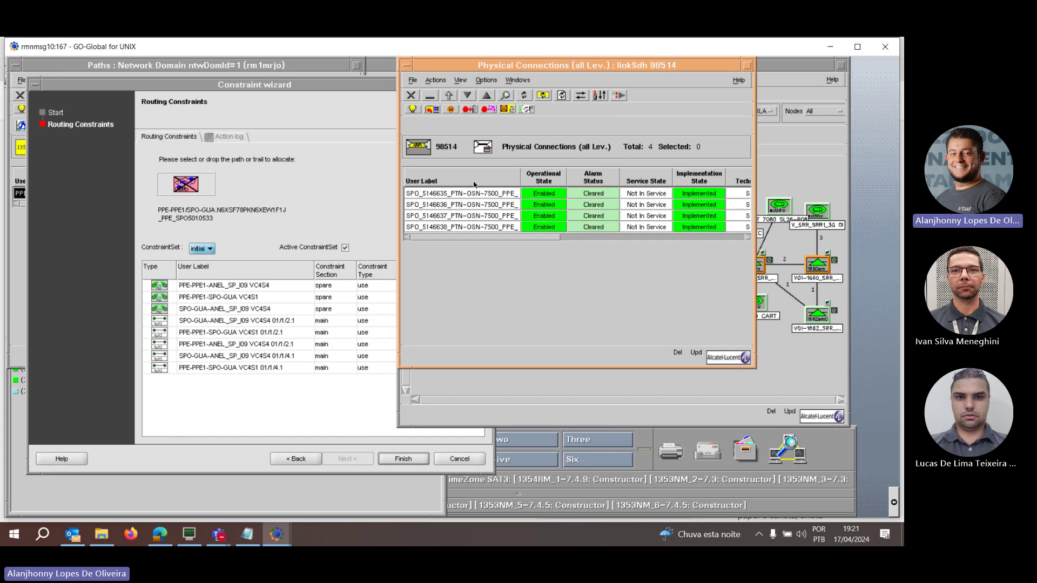
double_click(470, 195)
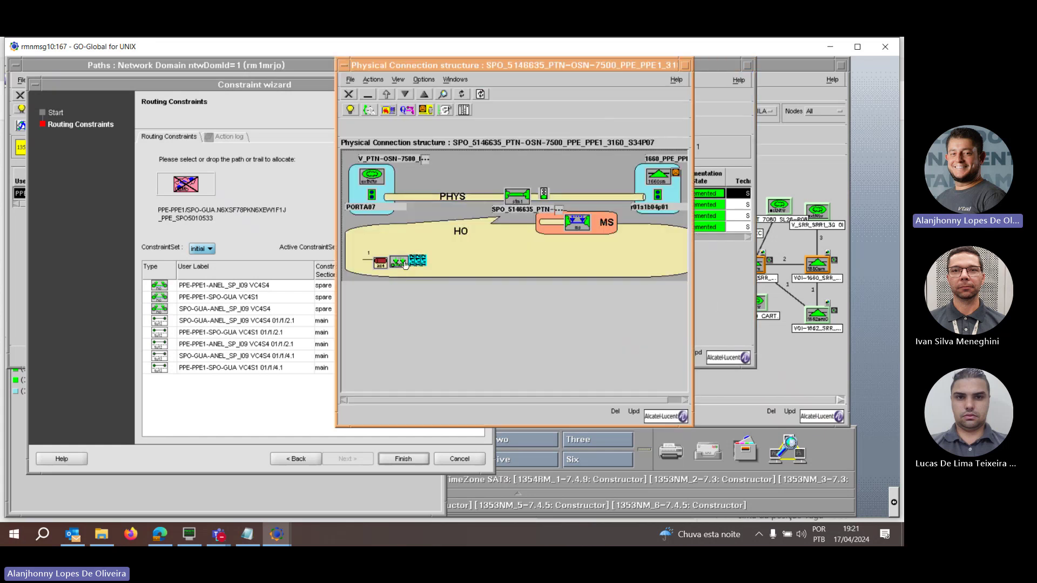
double_click(400, 263)
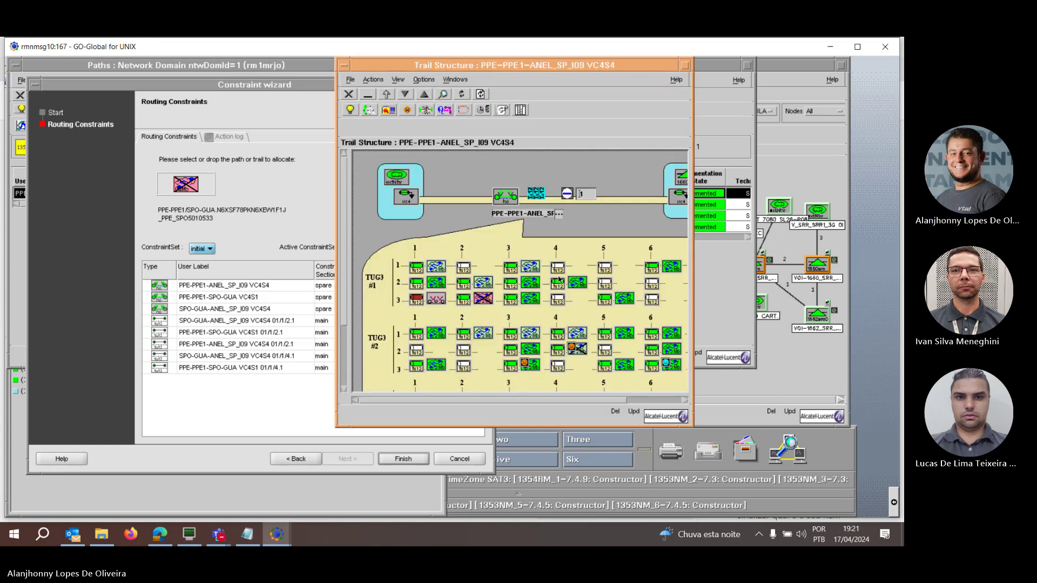
drag(570, 278, 279, 386)
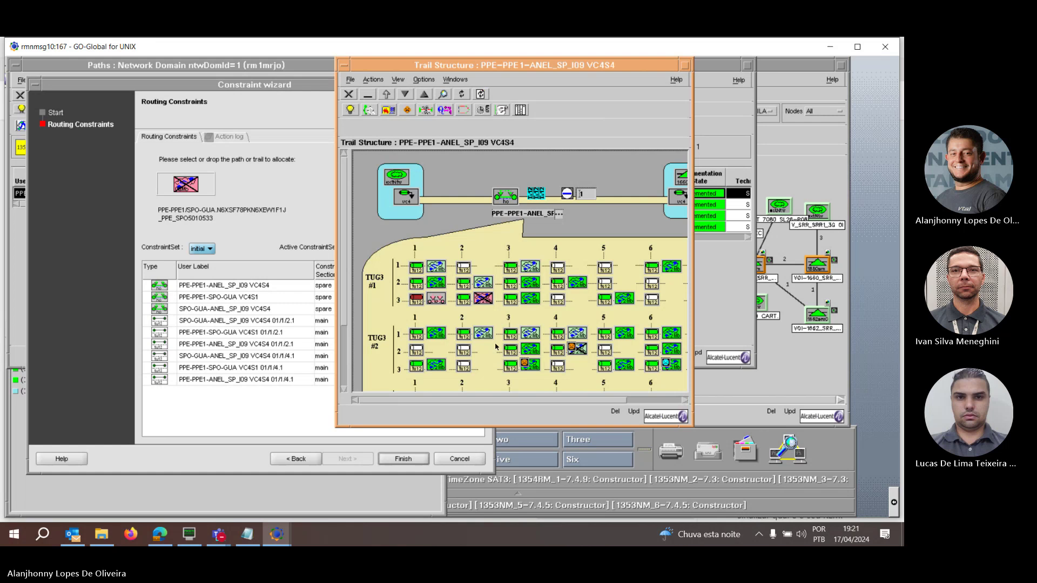
click(348, 94)
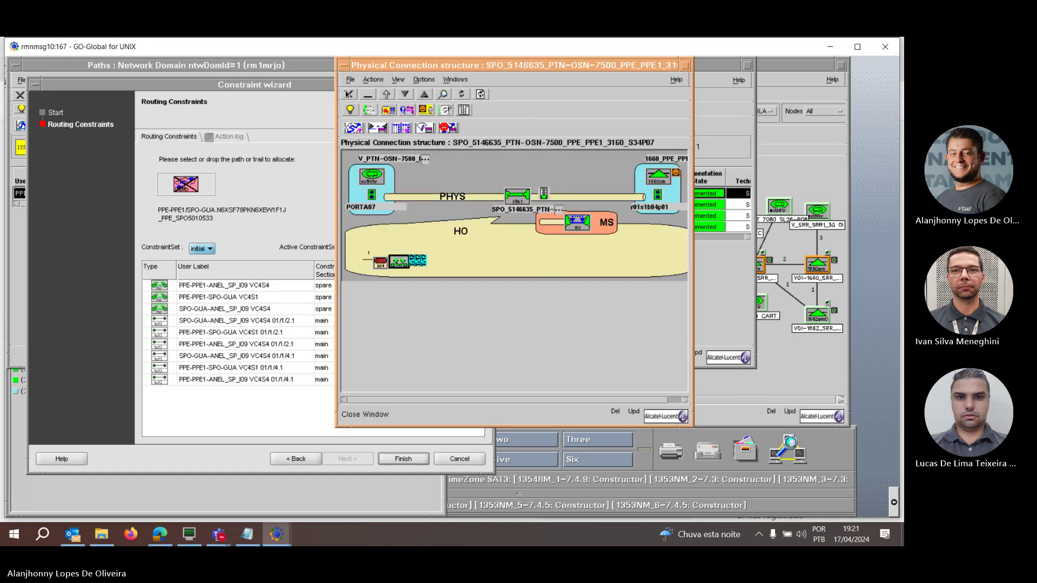
click(349, 94)
click(411, 95)
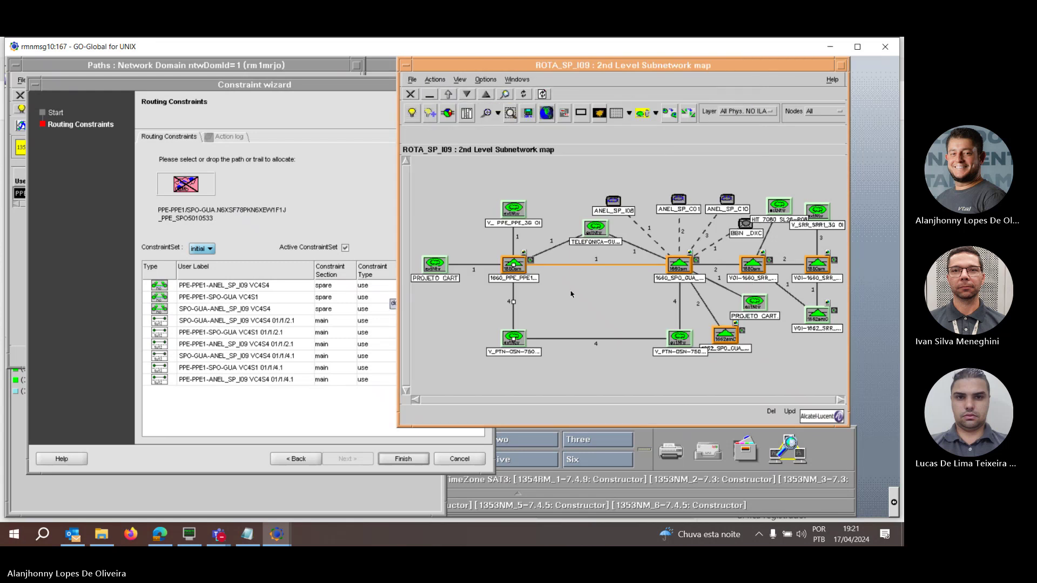
Add time slot 01/1/5.1 of the SPO-GUA-ANEL_SP_I09 VC4S4 trail, on the first SPO-GUA/PTN-OSN-7500 connection, to the routing constraints and close its views
double_click(679, 319)
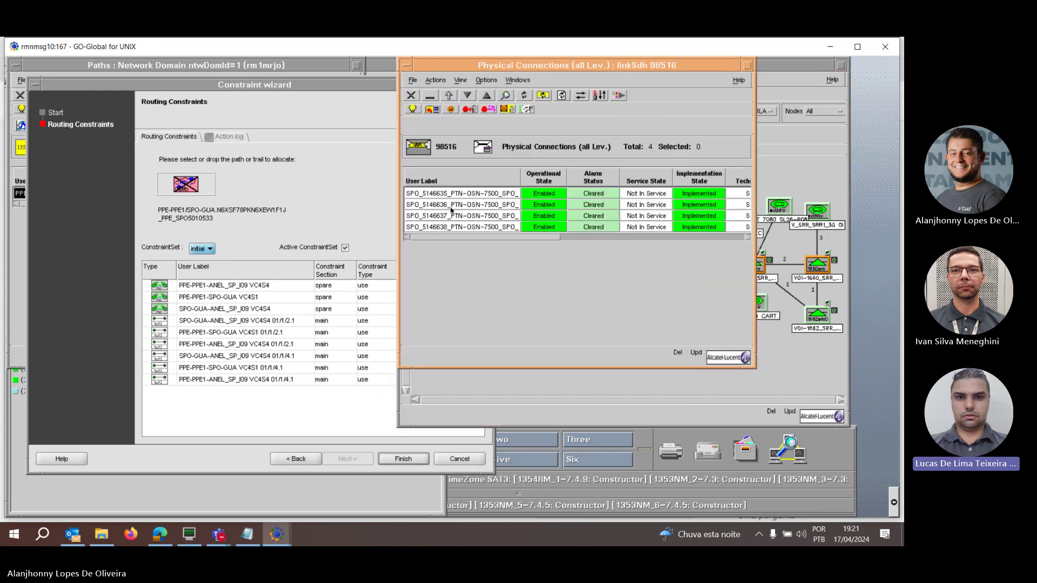
click(464, 193)
click(421, 131)
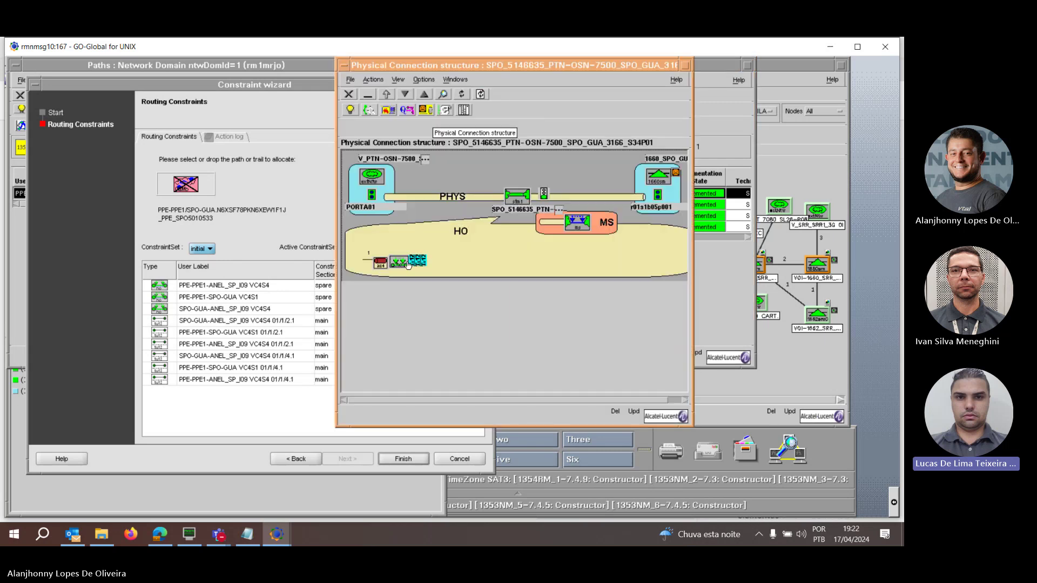
click(408, 265)
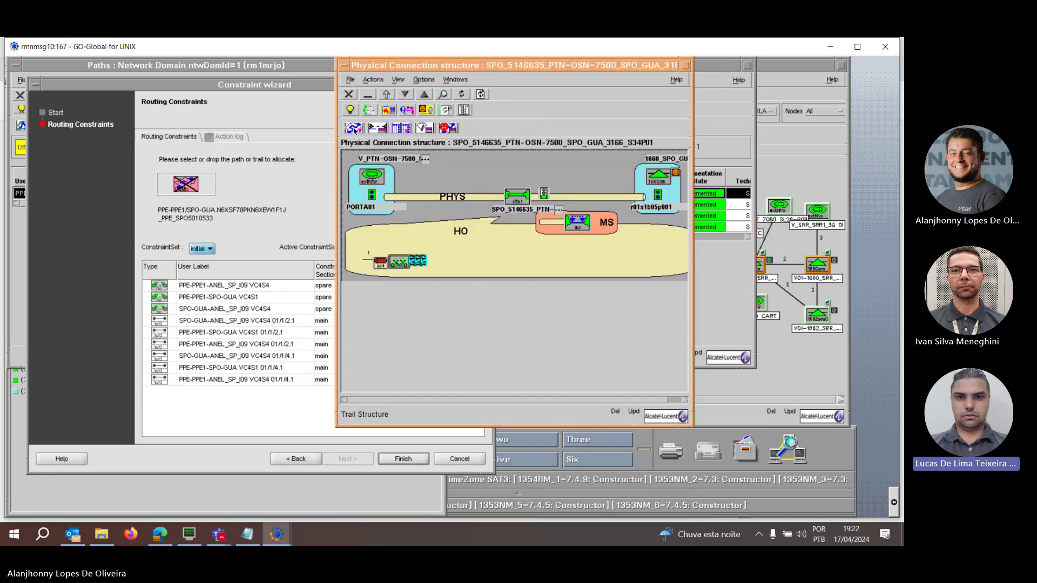
click(372, 129)
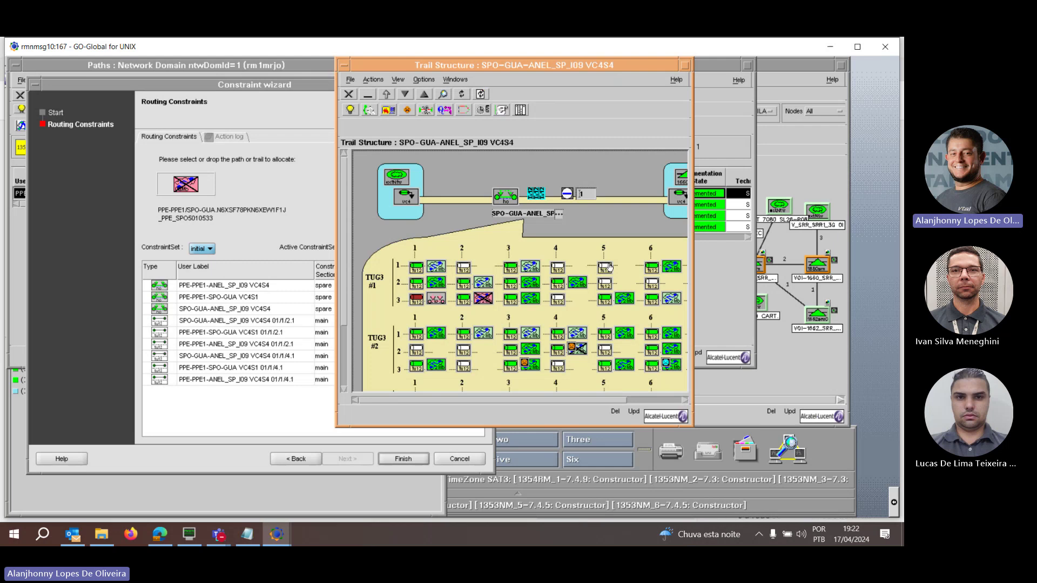
drag(604, 270, 270, 408)
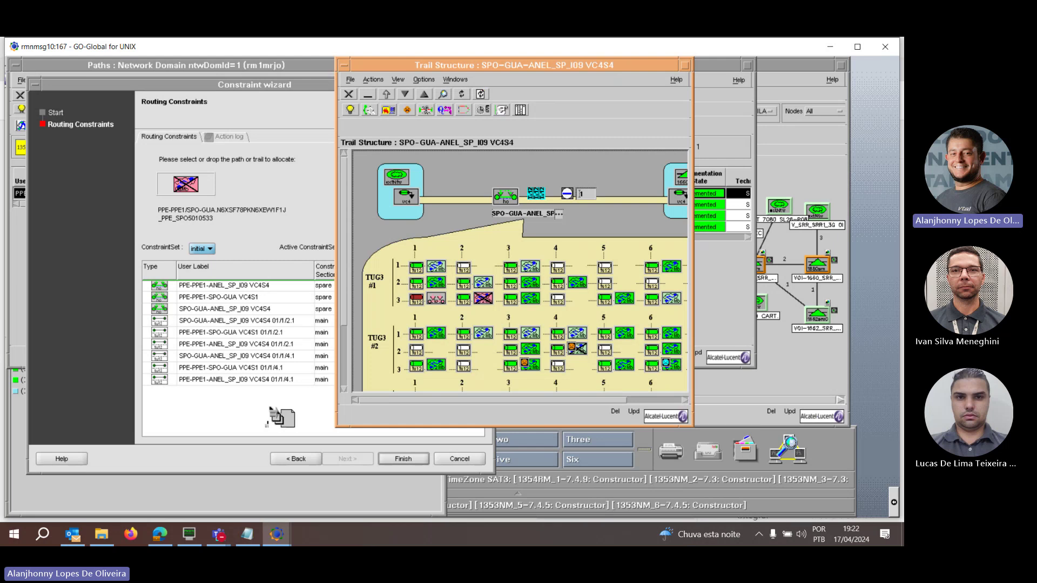
drag(270, 409, 270, 408)
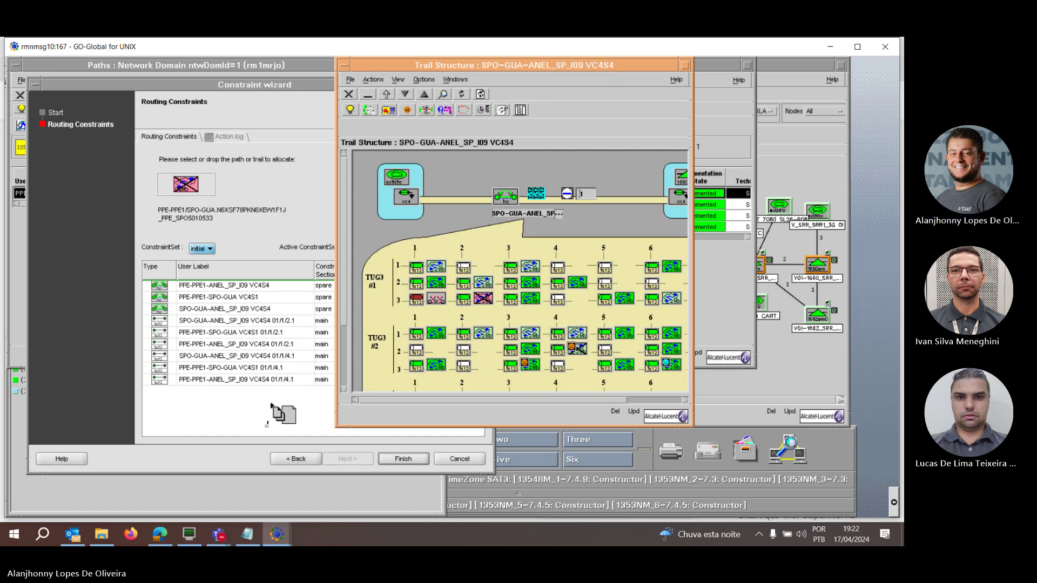
drag(273, 406, 273, 406)
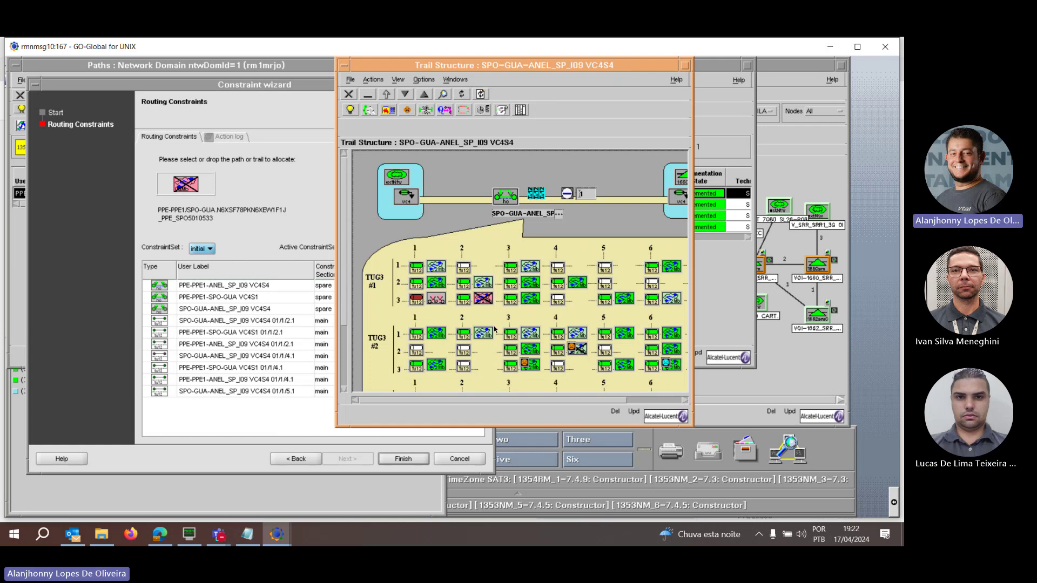
click(349, 95)
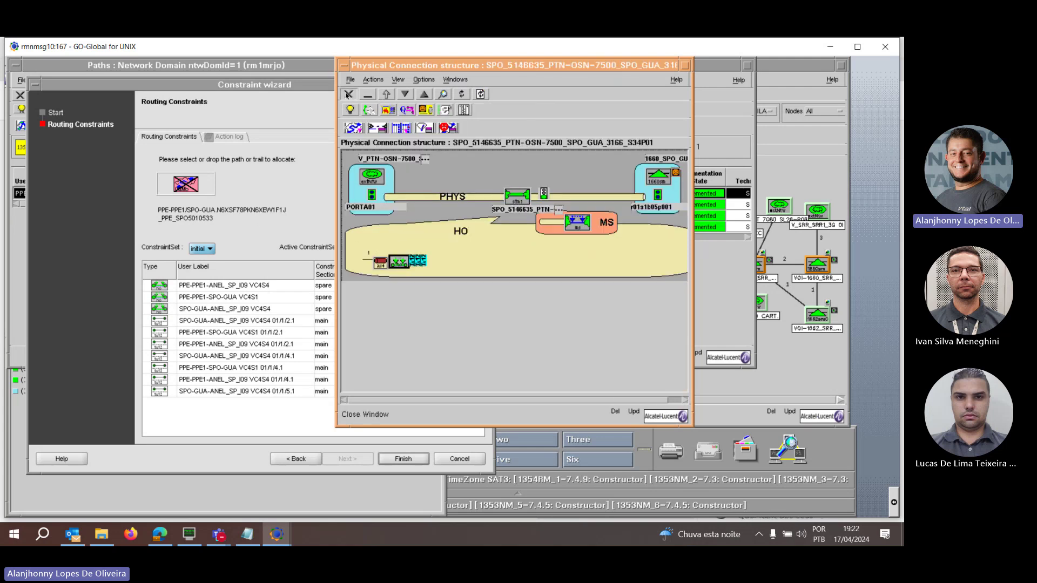
click(348, 94)
click(489, 204)
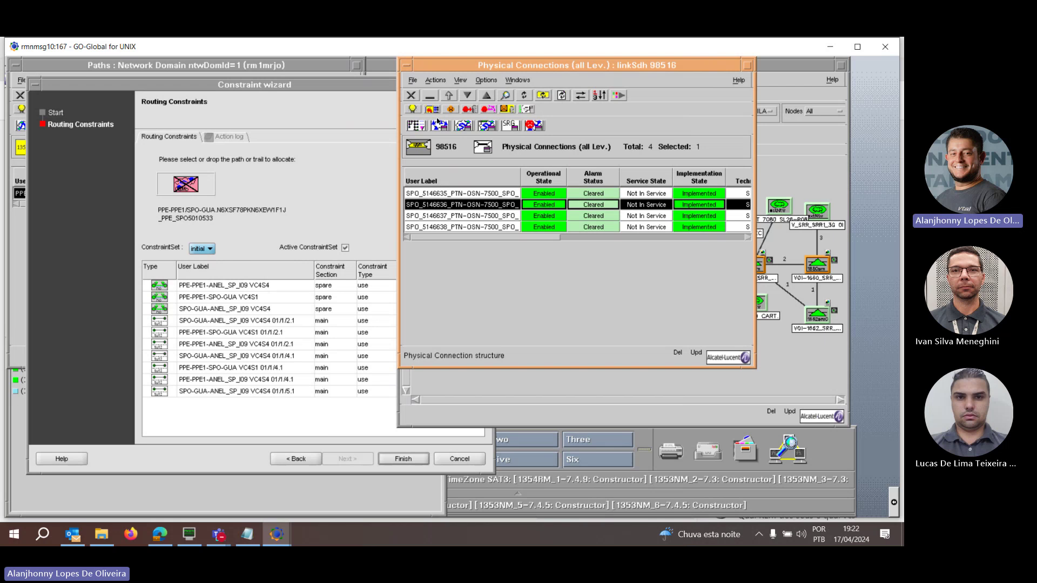
click(411, 96)
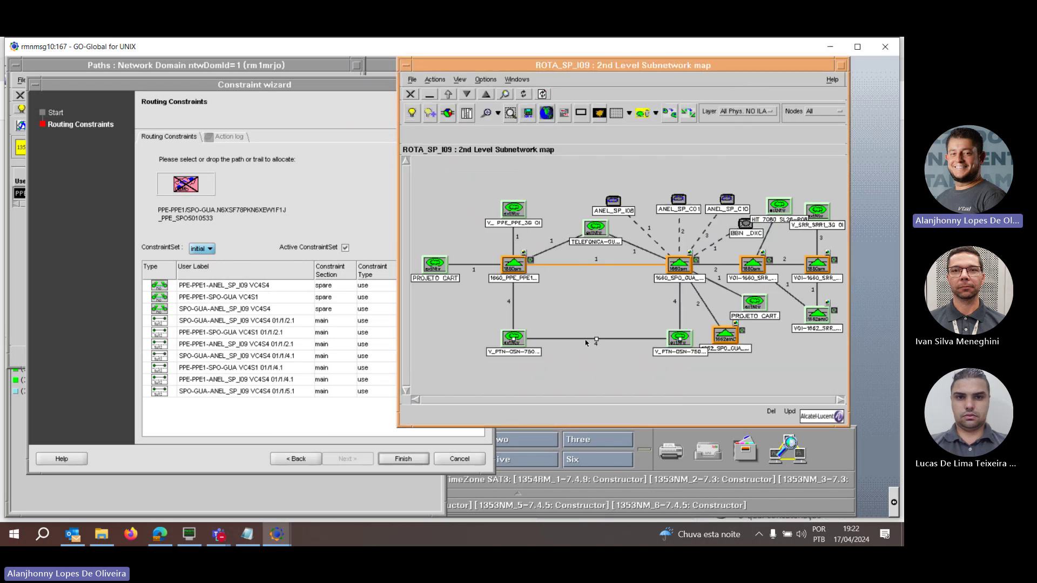
Check the availability of time slot 01/1/5.1 in the PPE-PPE1-SPO-GUA VC4S1 trail on the first ANEL_71 (PTN_HUAWEI) connection, and close its views
double_click(586, 341)
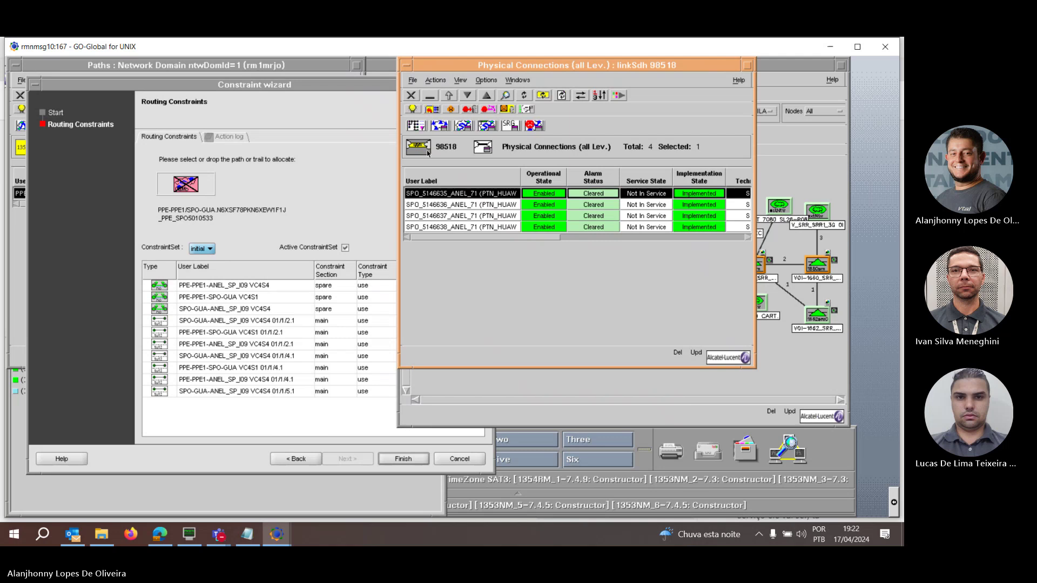
double_click(459, 194)
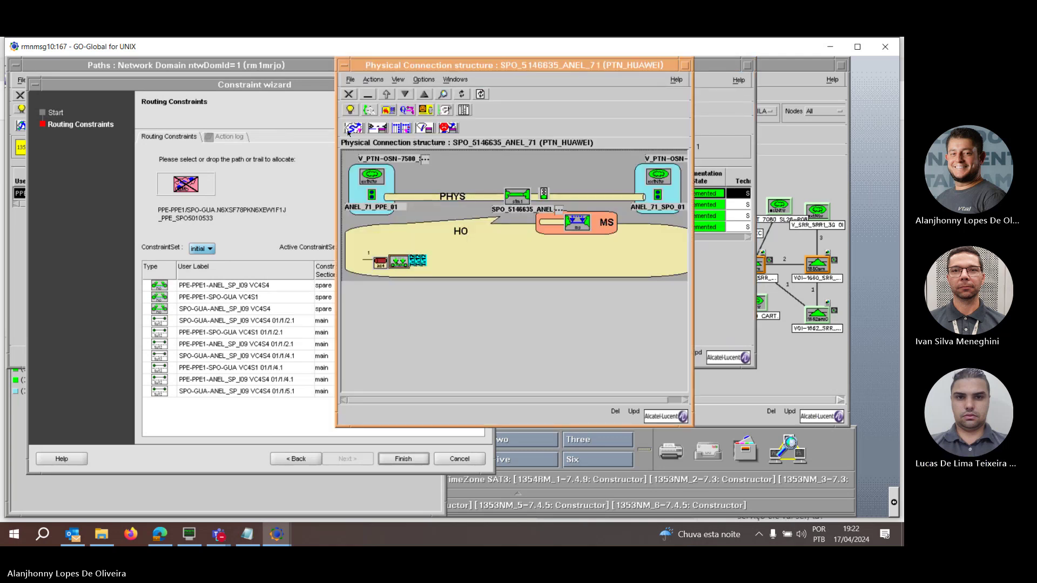
click(351, 129)
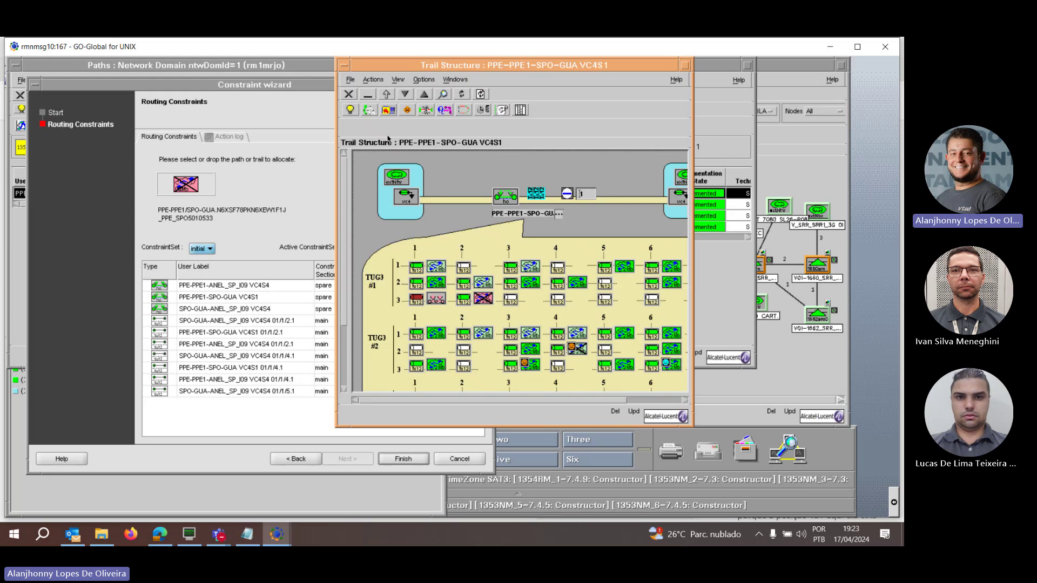
click(348, 94)
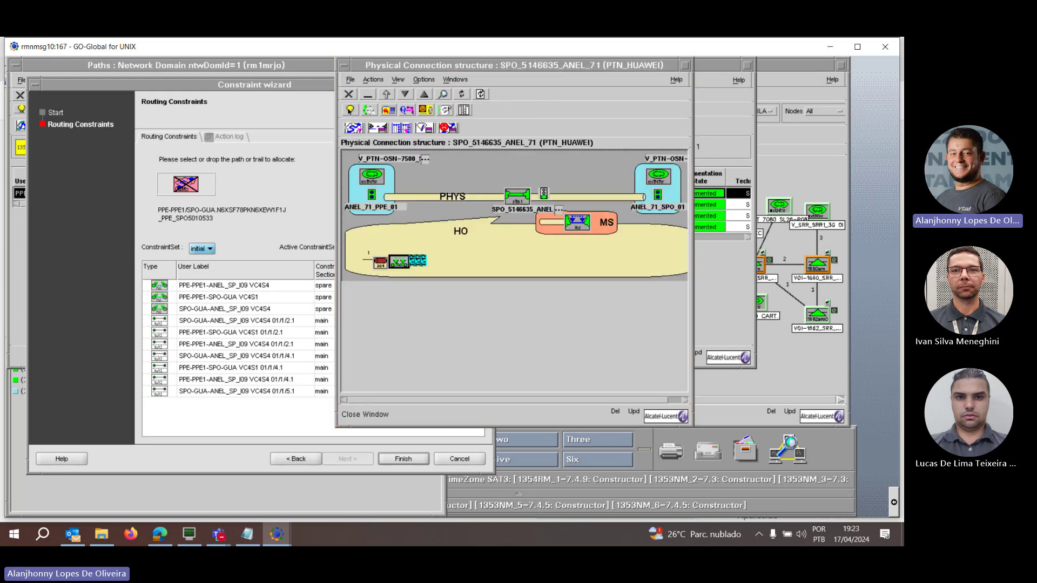
click(349, 94)
click(413, 95)
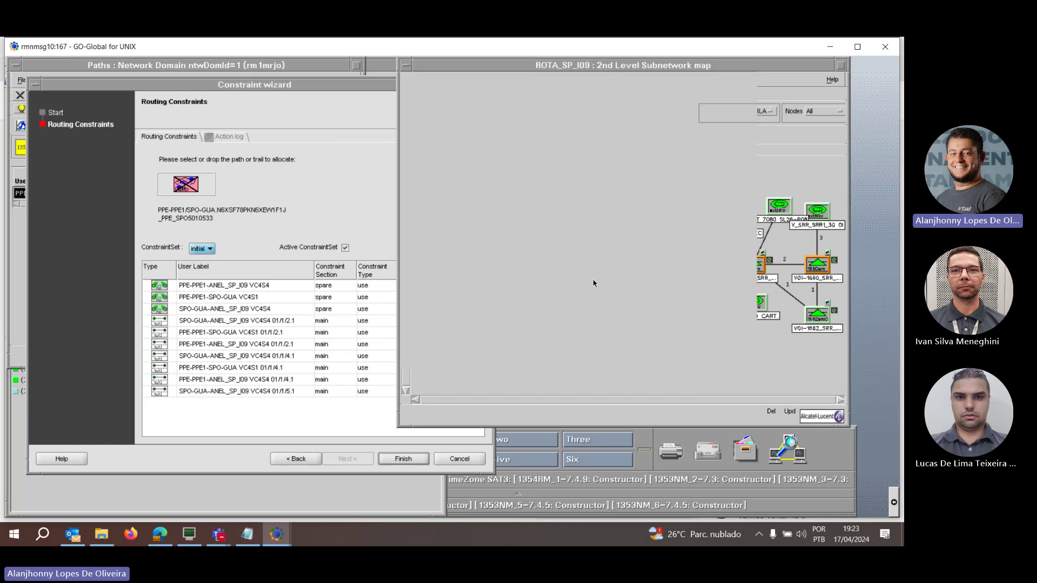
Delete the SPO-GUA-ANEL_SP_I09 VC4S4 01/1/5.1 entry from the routing constraints
click(270, 398)
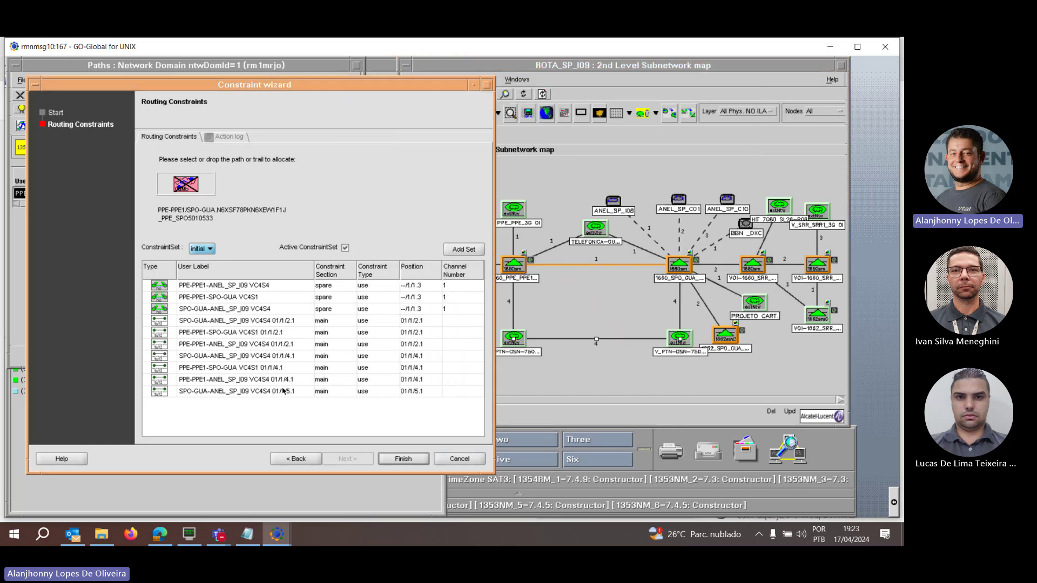
click(284, 392)
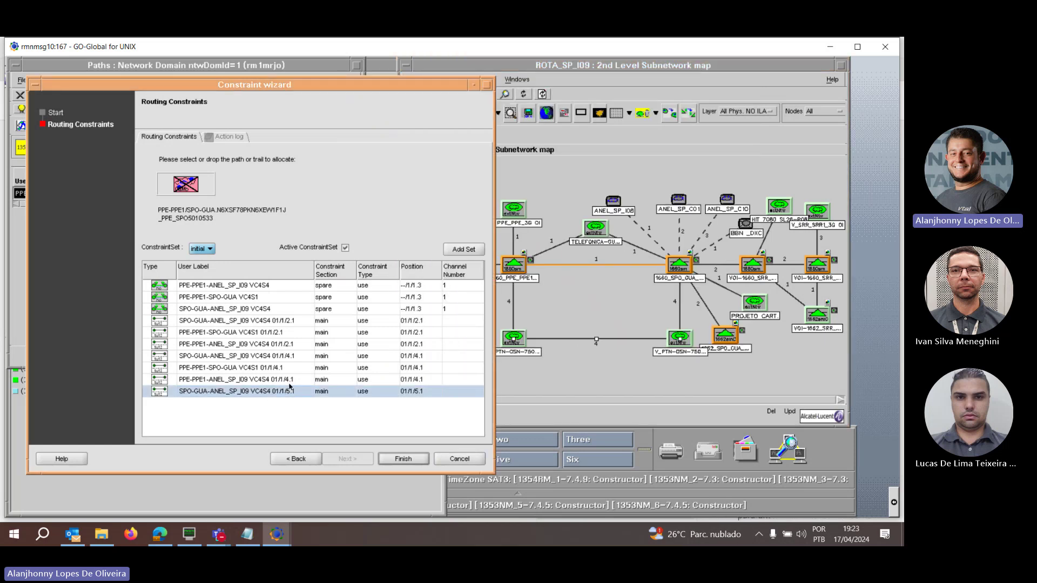
key(Delete)
Add time slot 01/1/7.2 of the SPO-GUA-ANEL_SP_I09 VC4S4 trail, on the first SPO-GUA/PTN-OSN-7500 connection, to the routing constraints and close its views
click(679, 305)
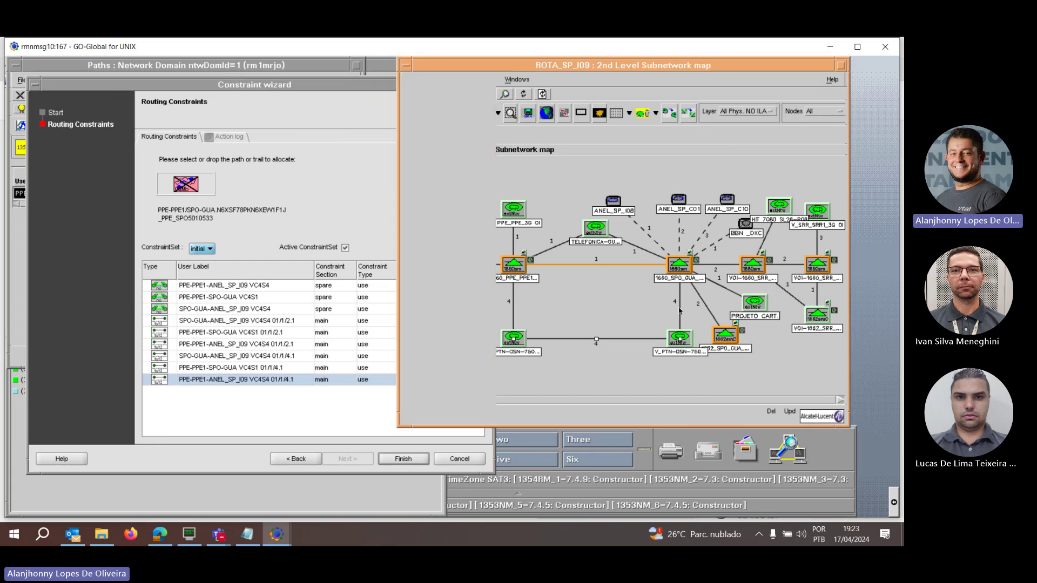
double_click(680, 320)
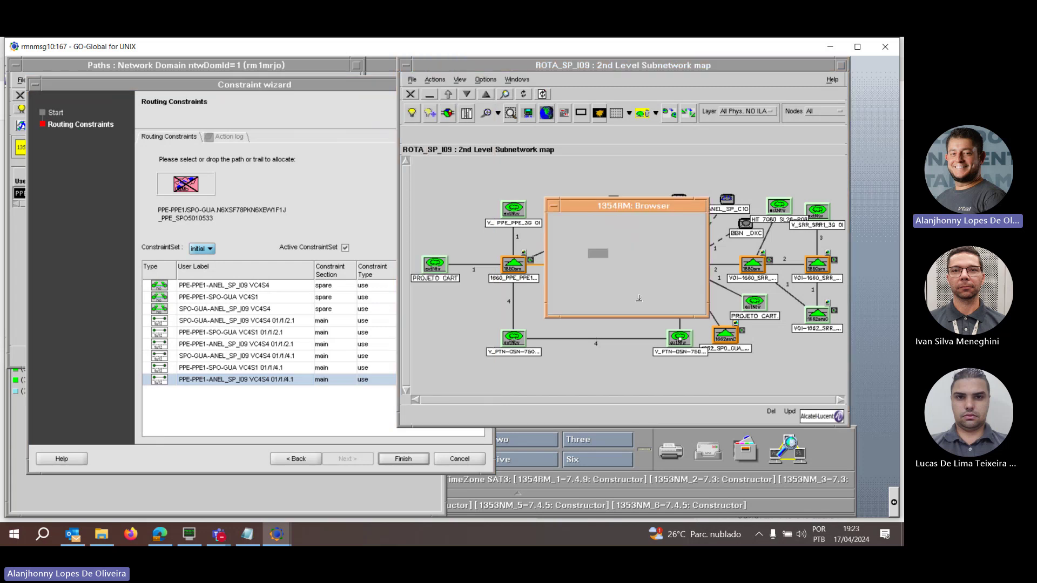
click(415, 130)
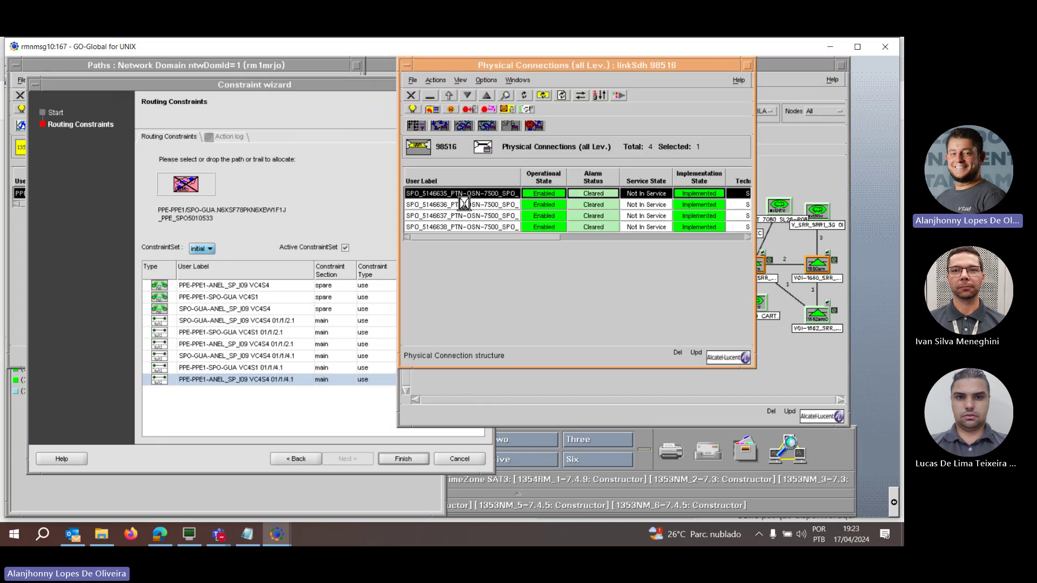
click(403, 268)
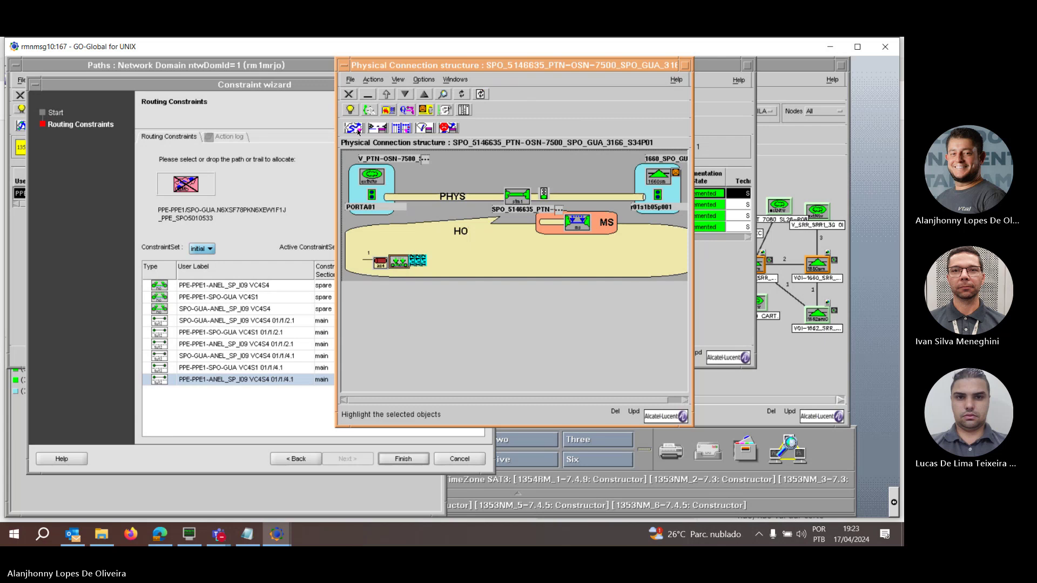
click(354, 128)
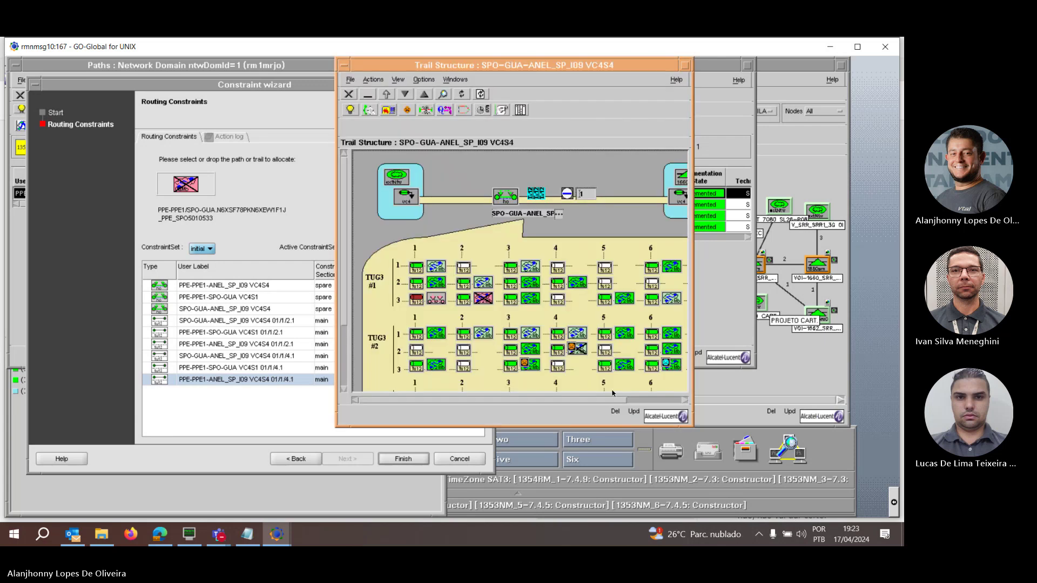
drag(536, 403, 600, 403)
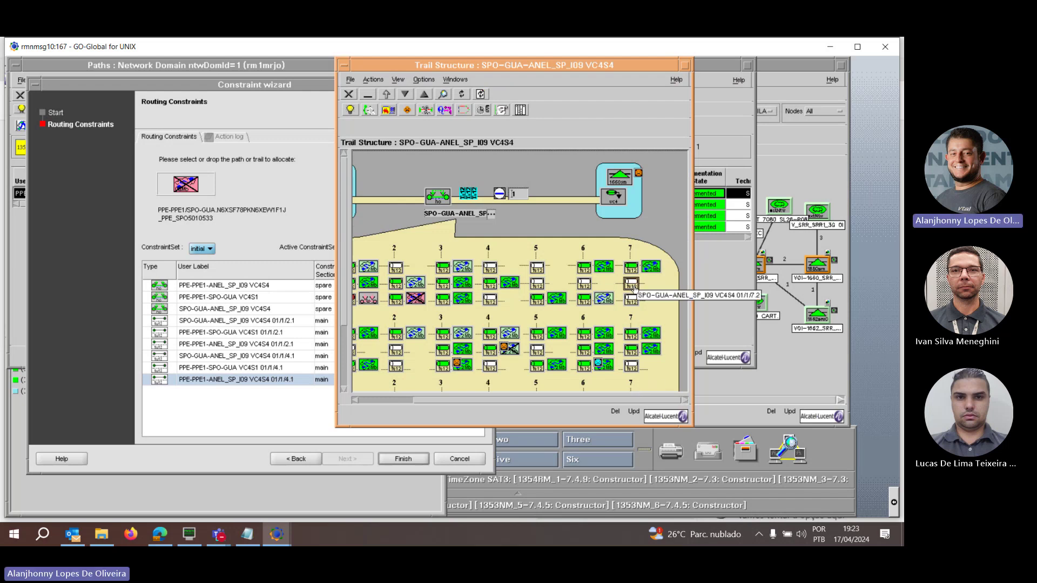
drag(635, 289, 294, 421)
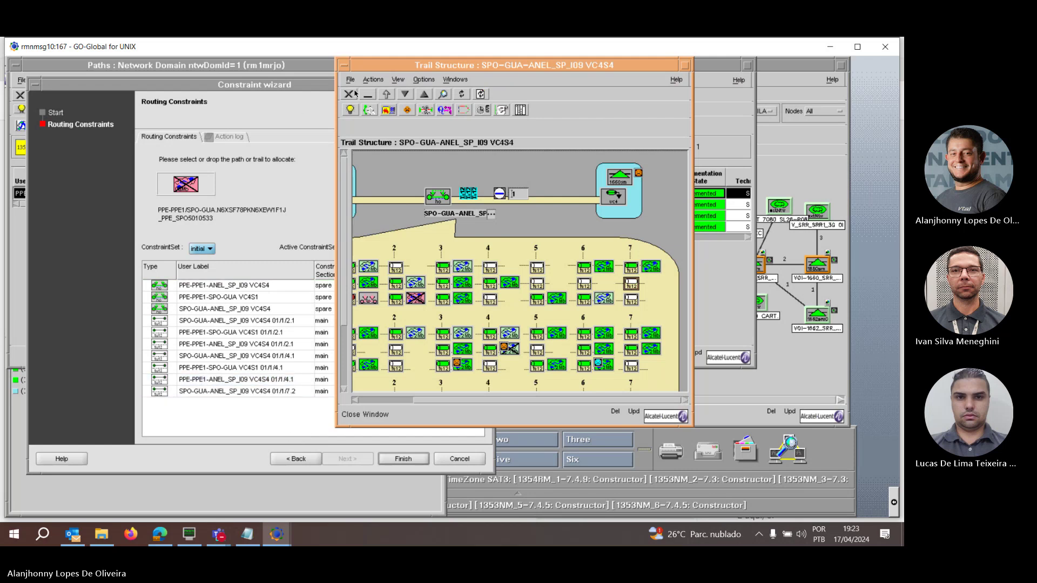
click(348, 95)
click(348, 95)
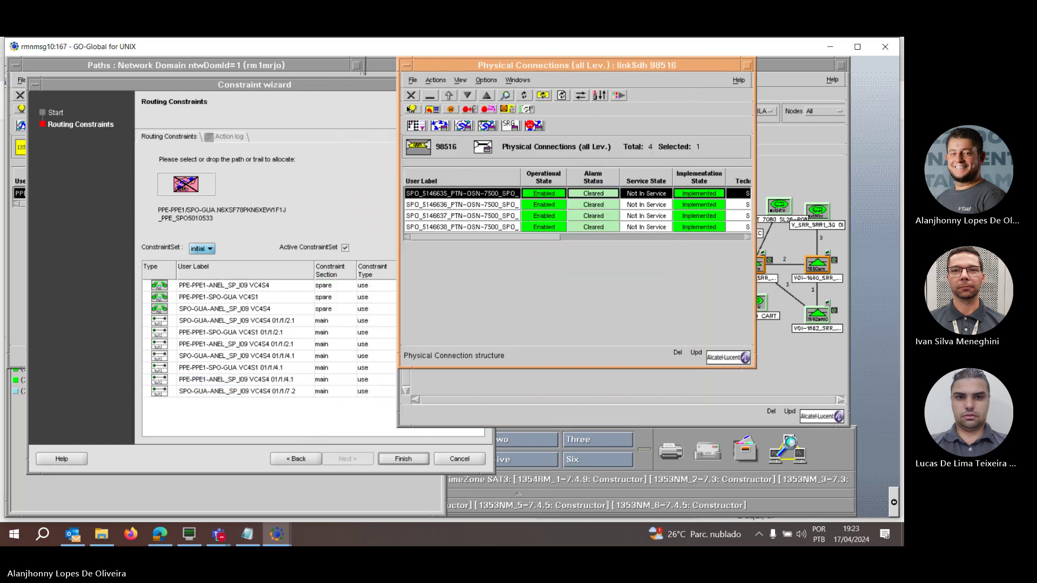
click(411, 95)
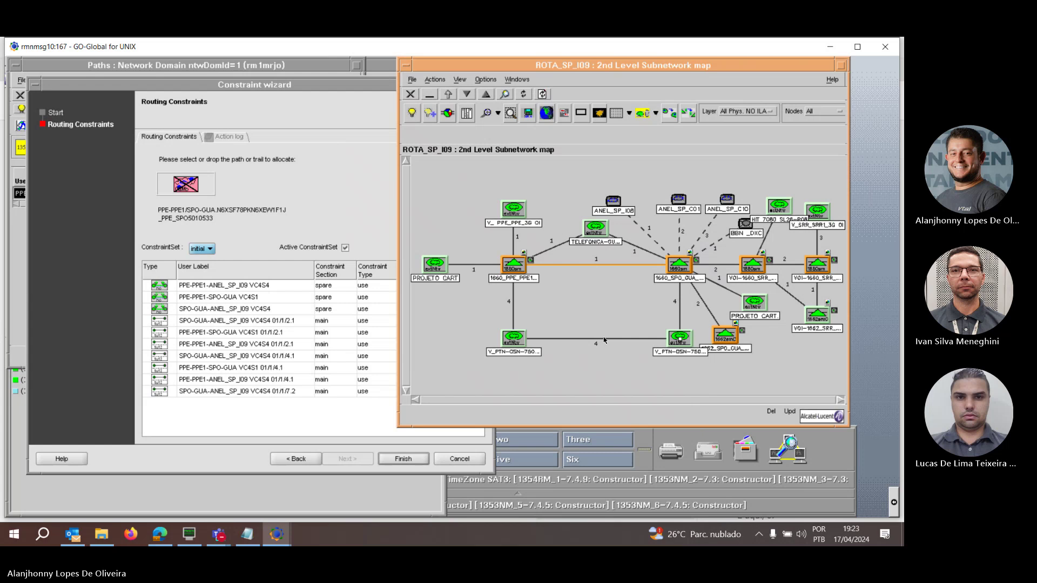
Add time slot 01/1/7.2 of the PPE-PPE1-SPO-GUA VC4S1 trail, on the first ANEL_71 (PTN_HUAWEI) connection, to the routing constraints and close its views
double_click(604, 340)
double_click(451, 194)
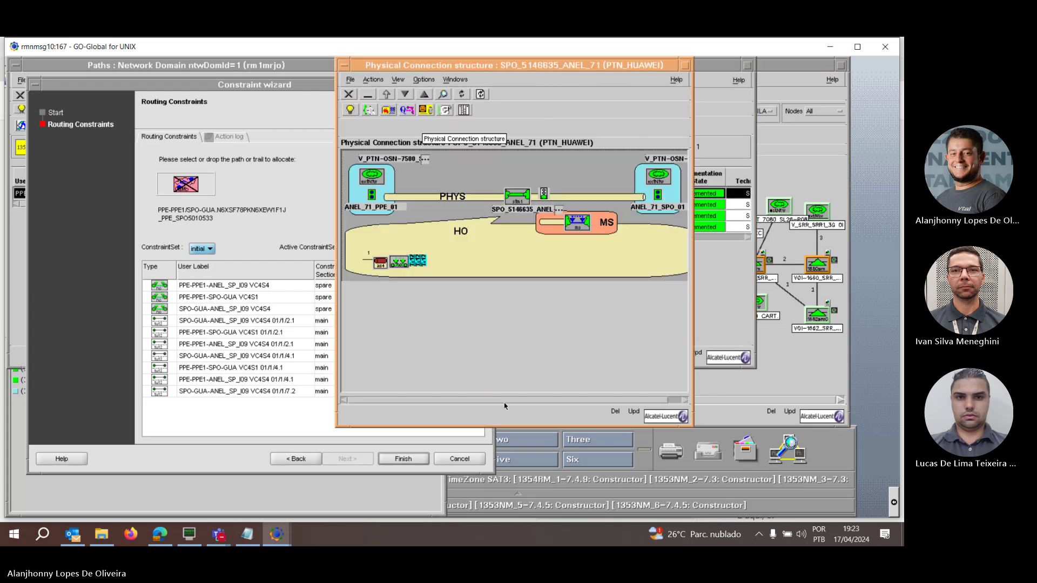
click(399, 262)
click(378, 128)
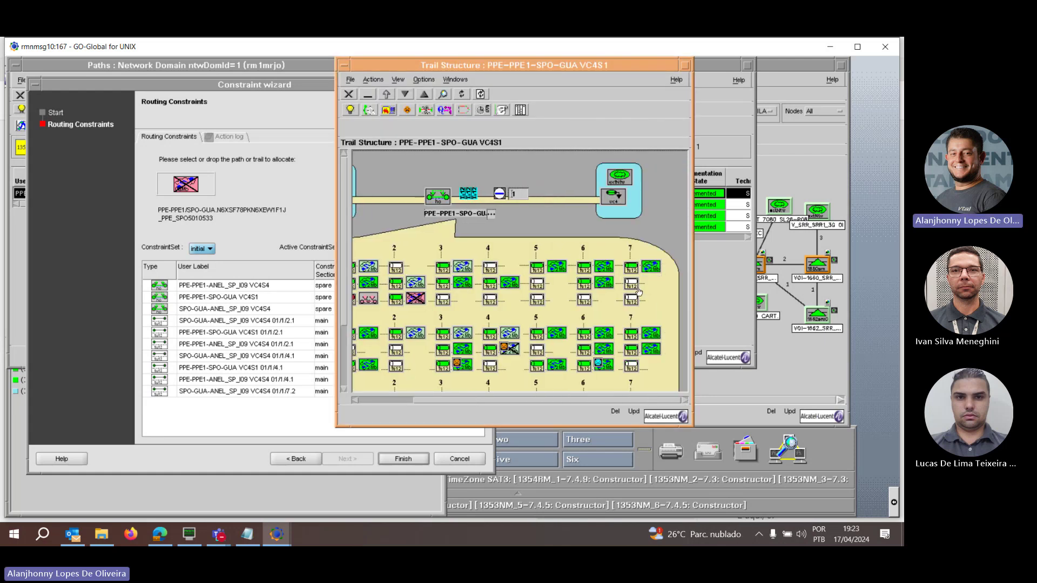
drag(638, 292, 284, 414)
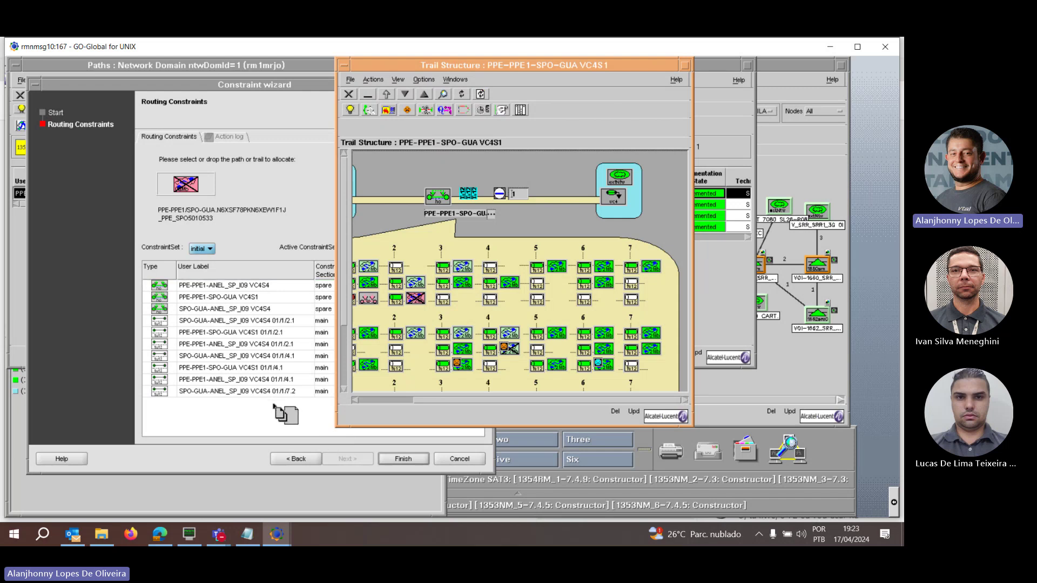
click(350, 95)
click(350, 96)
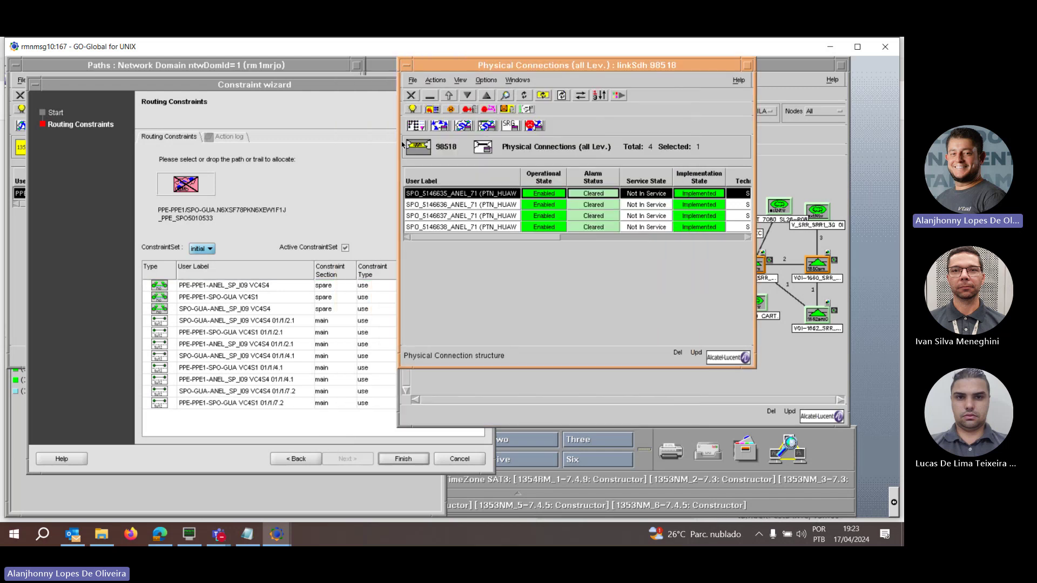
click(410, 95)
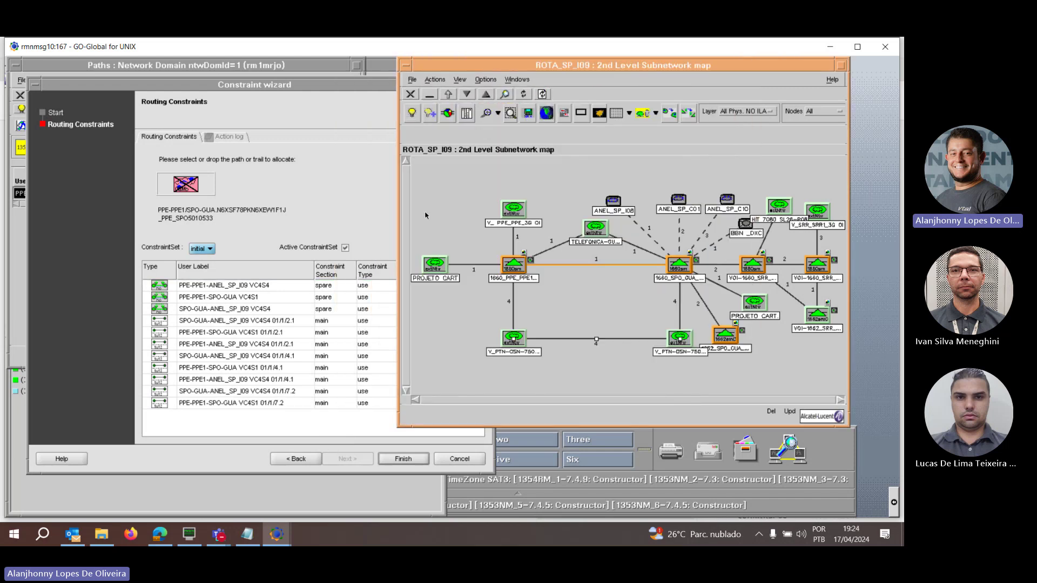
Add time slot 01/1/7.2 of the PPE-PPE1-ANEL_SP_I09 VC4S4 trail, on the first PPE-PPE1/PTN-OSN-7500 connection, to the routing constraints and close its views
double_click(514, 305)
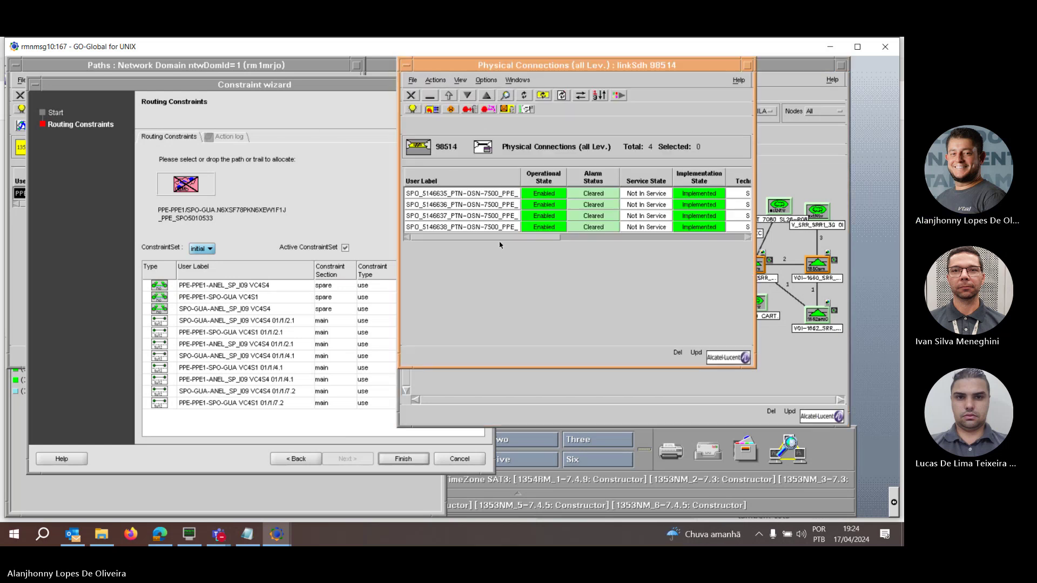
click(439, 125)
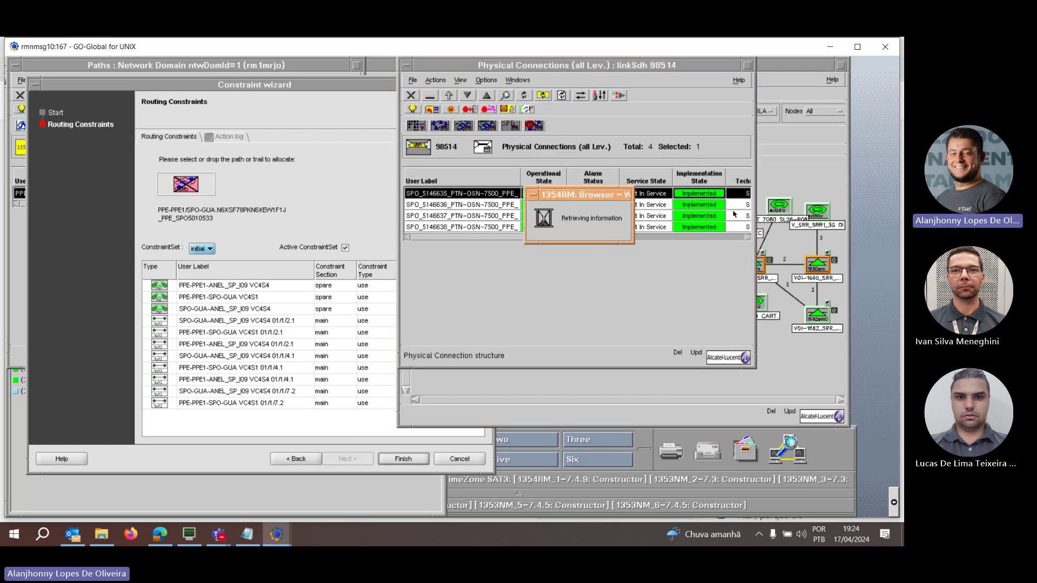
double_click(404, 260)
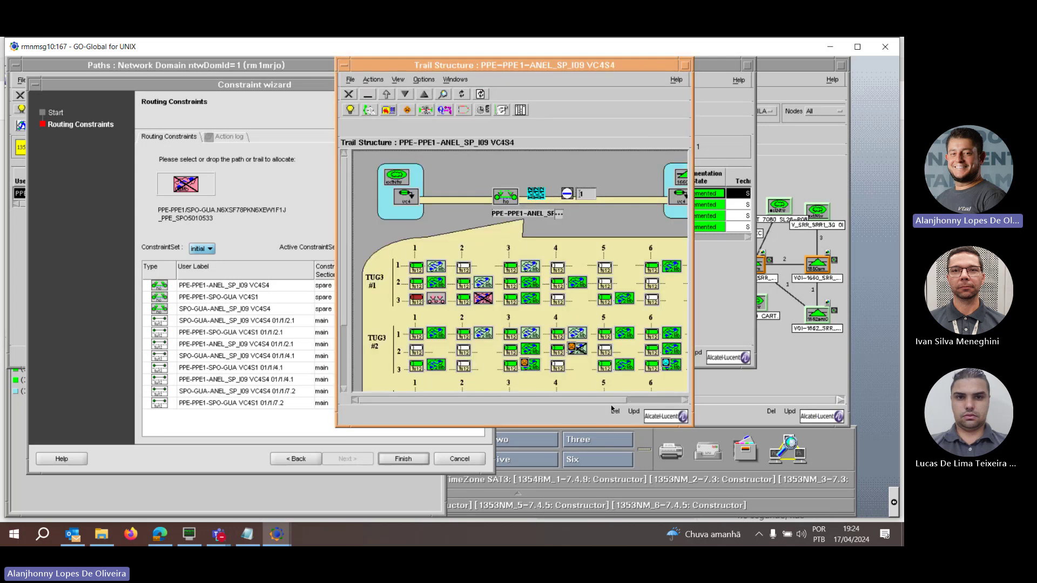
scroll(654, 307, right, 2)
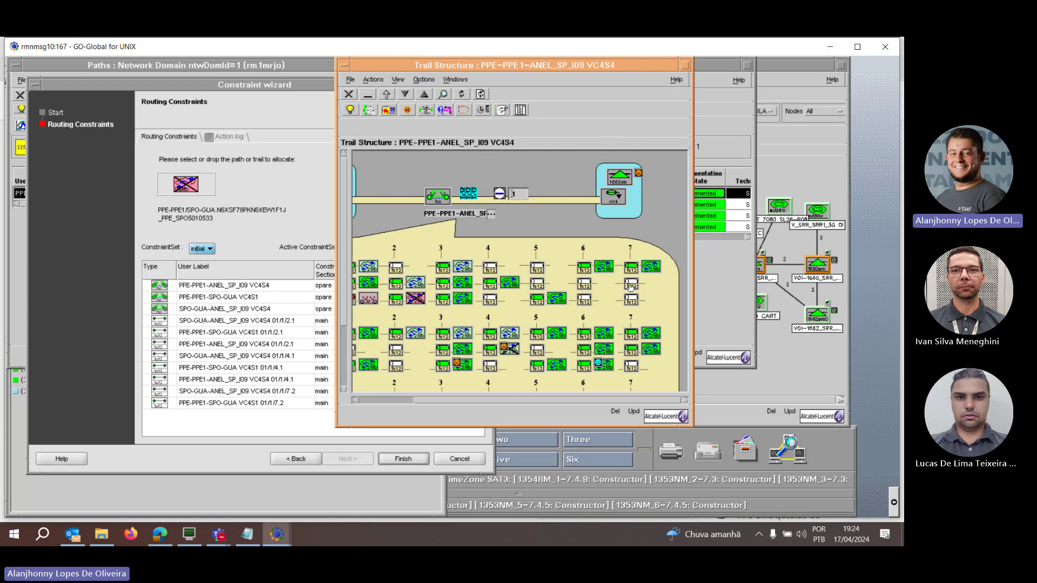
drag(631, 287, 265, 420)
double_click(367, 184)
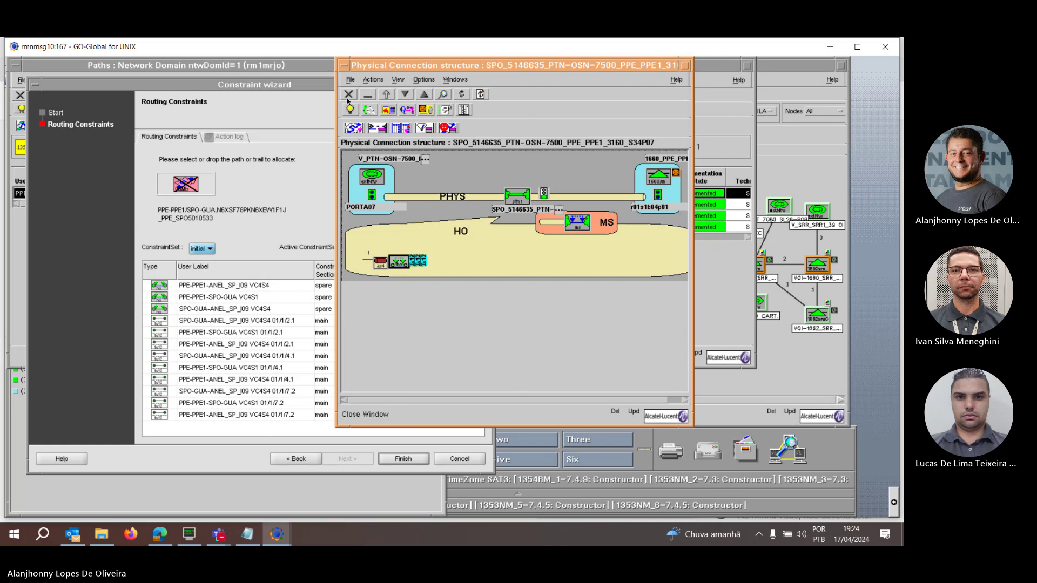
click(351, 98)
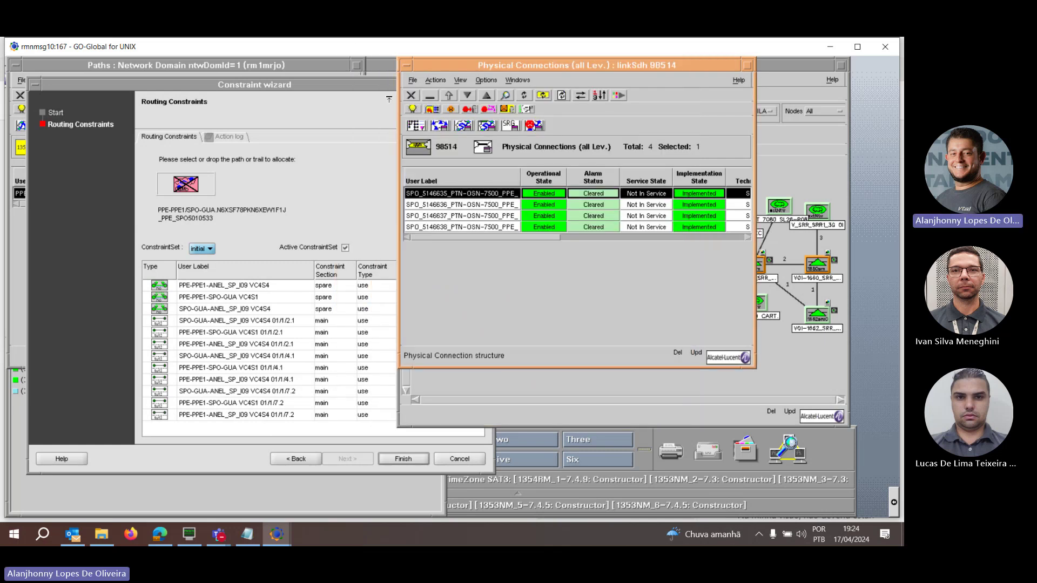
click(411, 95)
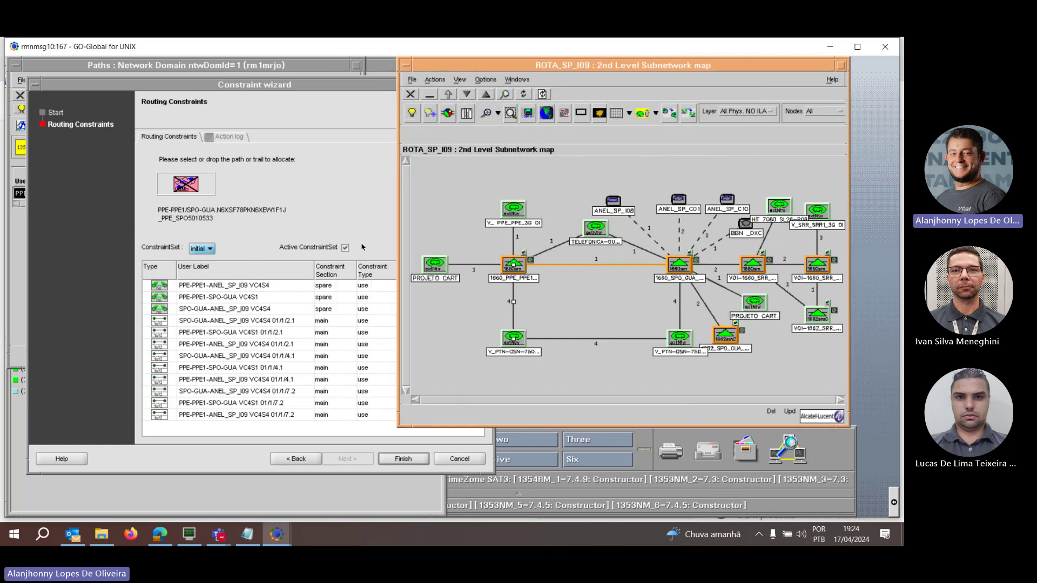
Add time slot 01/1/7.3 of the SPO-GUA-ANEL_SP_I09 VC4S4 trail, on the first SPO-GUA/PTN-OSN-7500 connection, to the routing constraints and close its views
drag(397, 324, 494, 331)
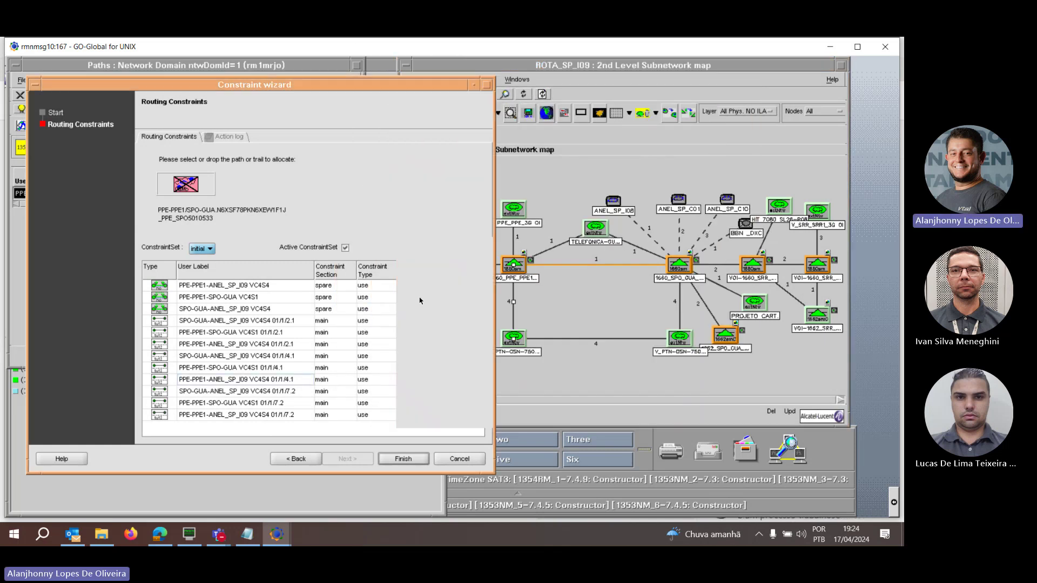
double_click(680, 306)
double_click(457, 195)
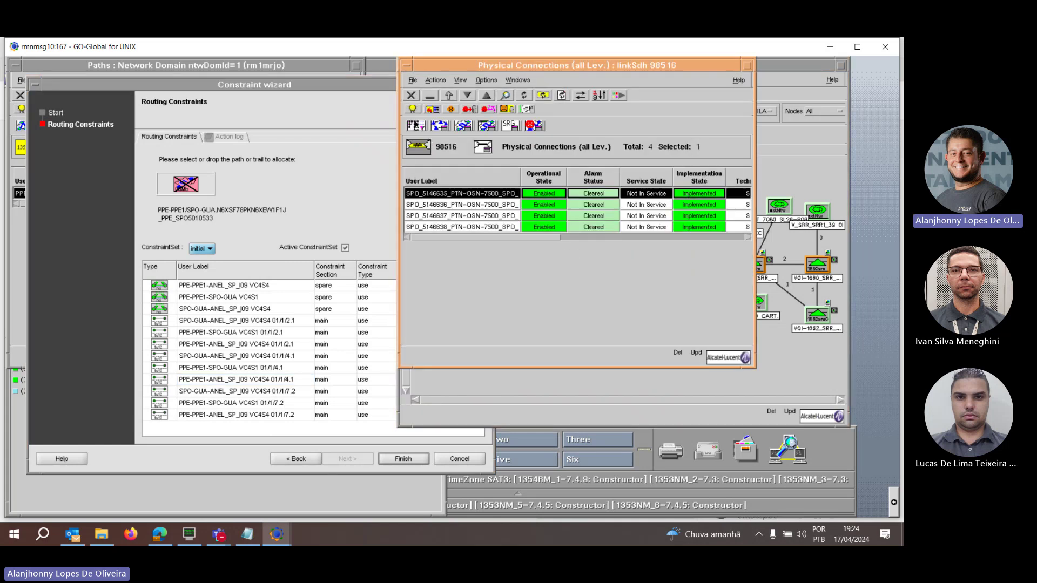
double_click(399, 262)
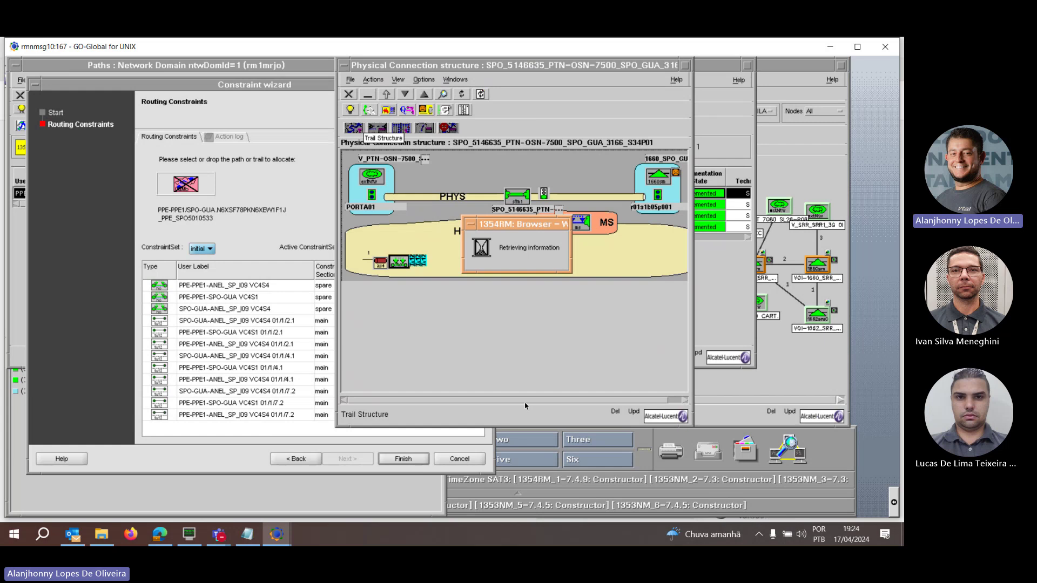
drag(521, 403, 281, 440)
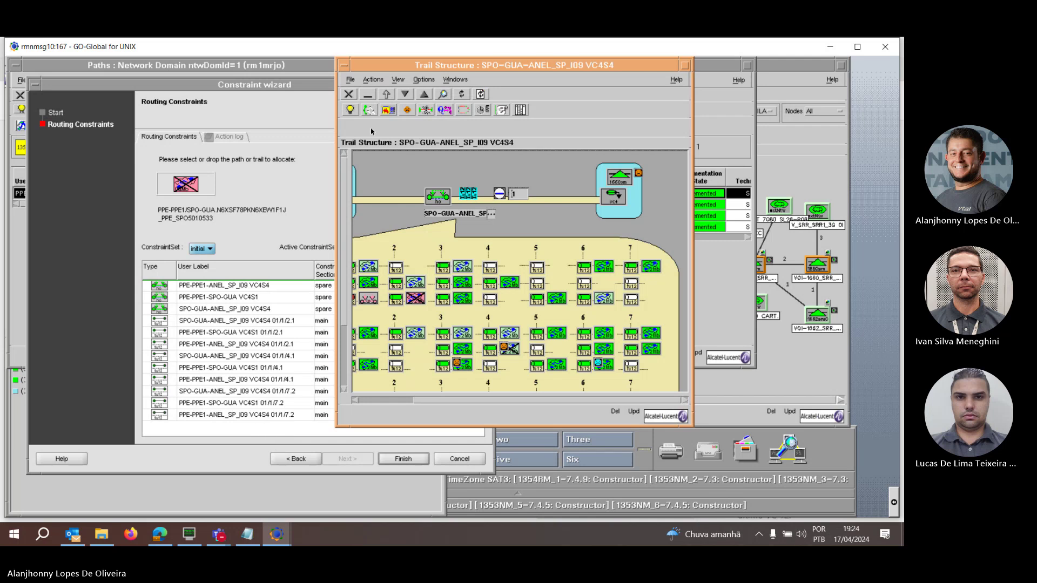
click(346, 95)
click(347, 95)
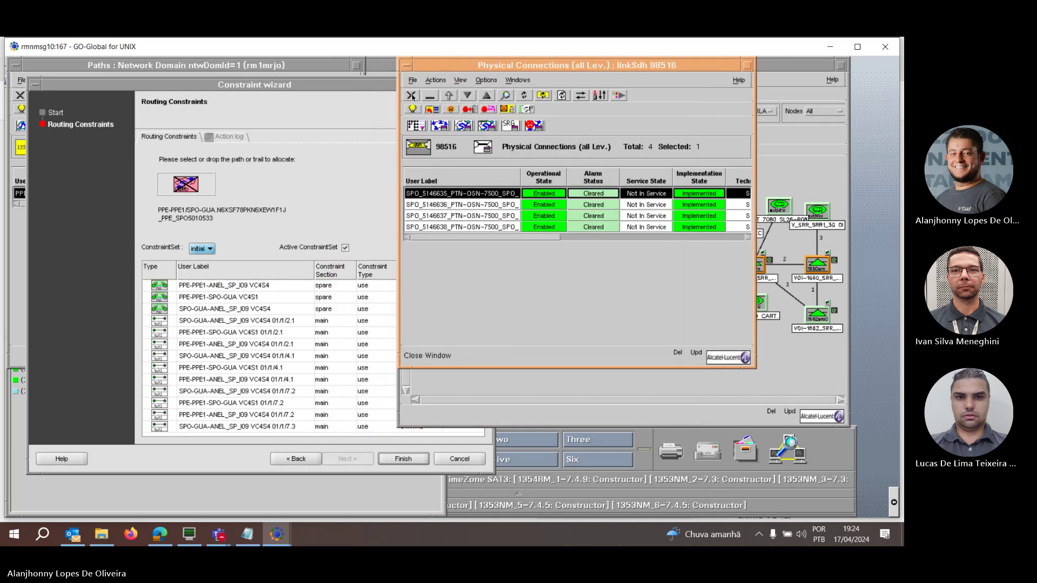
click(412, 95)
Open the structure of the PPE-PPE1-SPO-GUA VC4S1 trail from the first ANEL_71 (PTN_HUAWEI) connection between the two PTN-OSN-7500 nodes
double_click(619, 340)
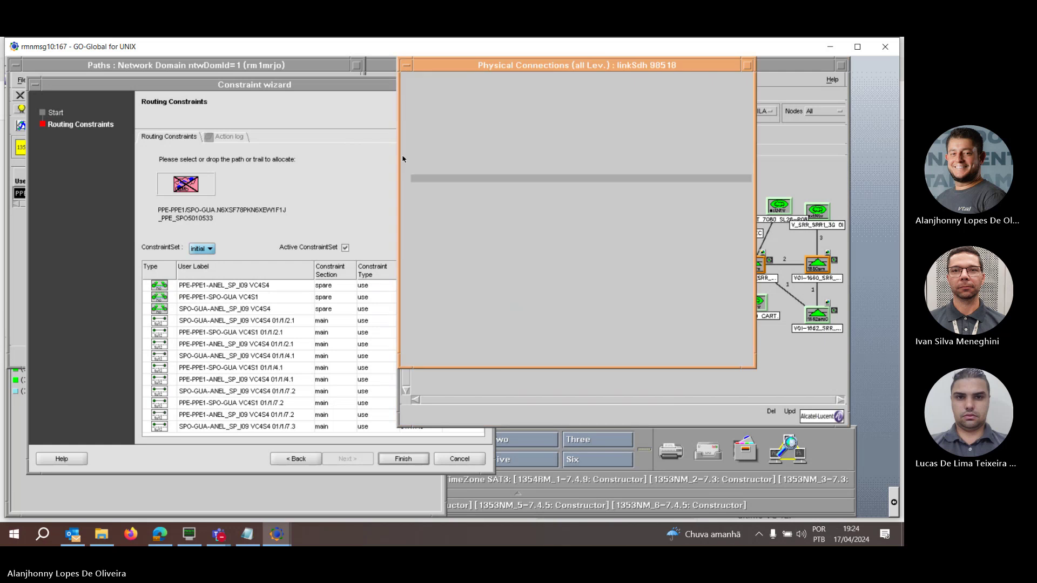
click(428, 130)
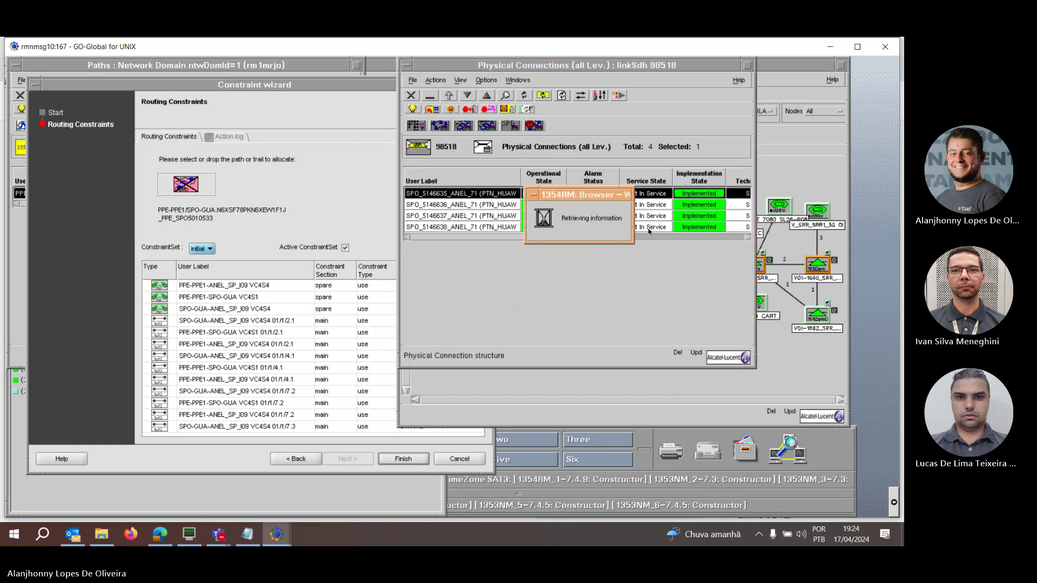
double_click(402, 265)
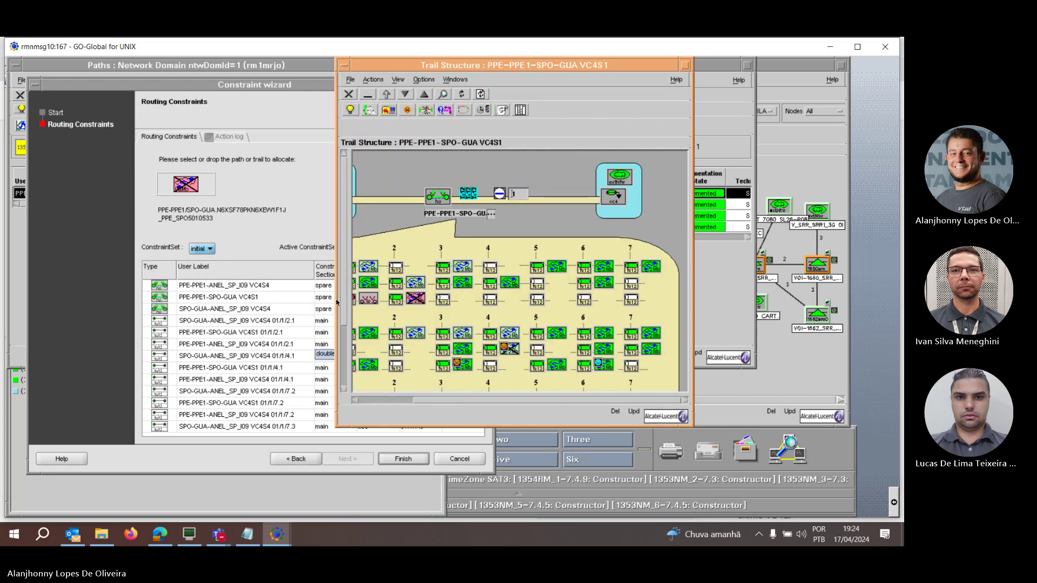
Add time slot 01/1/7.3 of trail PPE-PPE1-SPO-GUA VC4S1 to the routing constraints and close the trail and physical connection windows
click(268, 447)
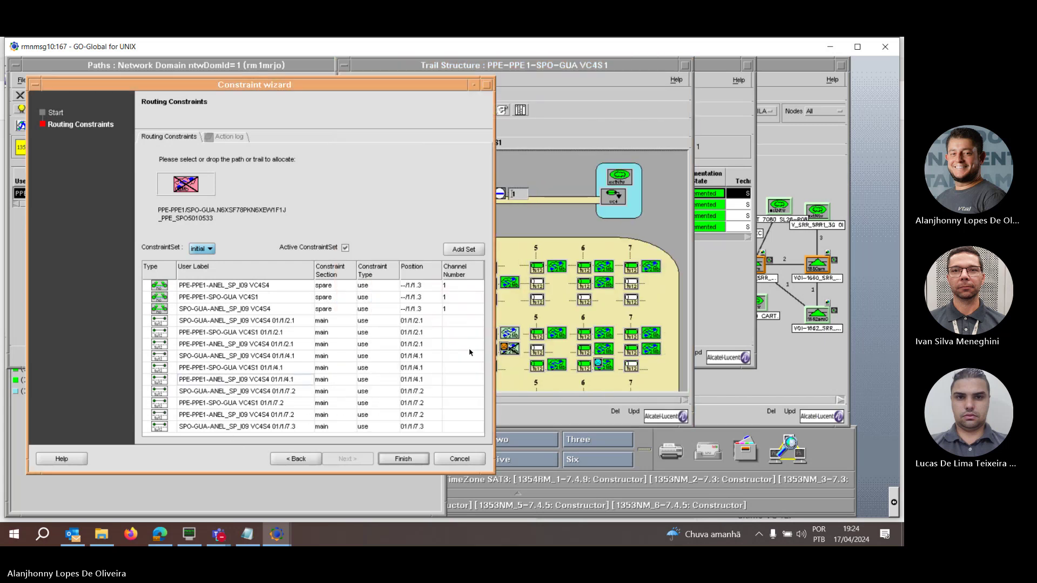
drag(632, 303, 410, 430)
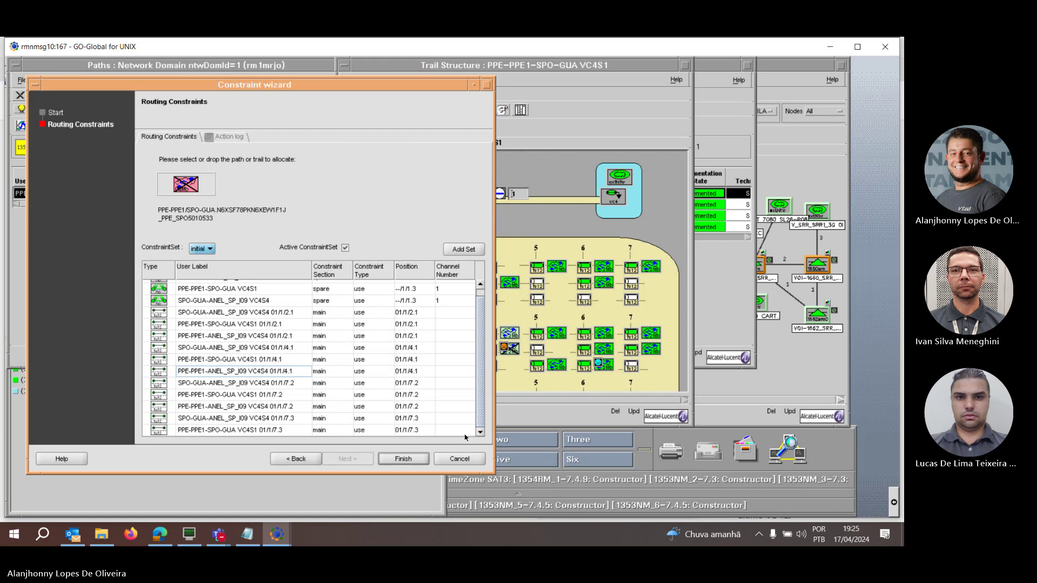
click(607, 150)
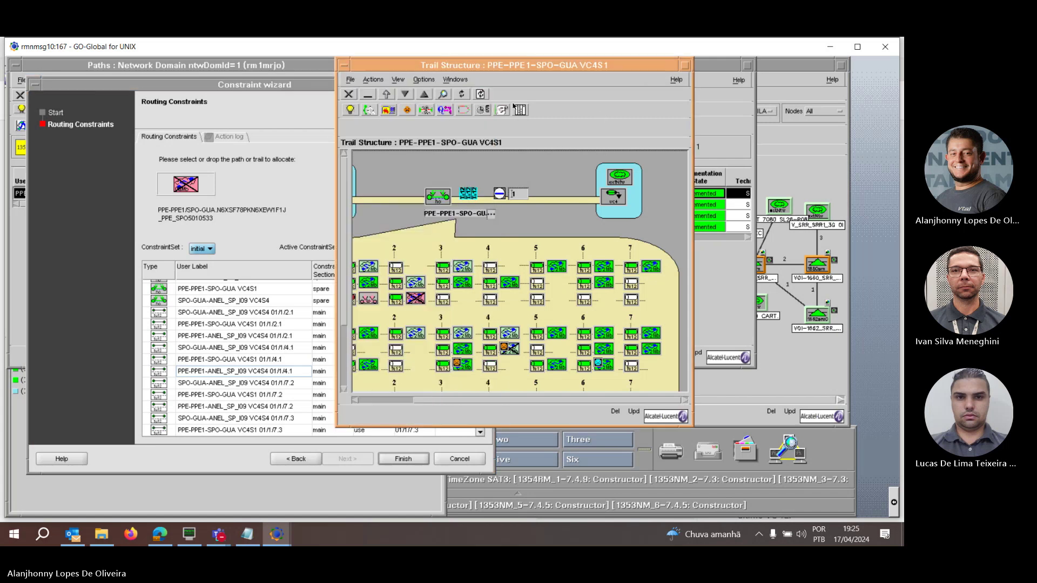
double_click(570, 232)
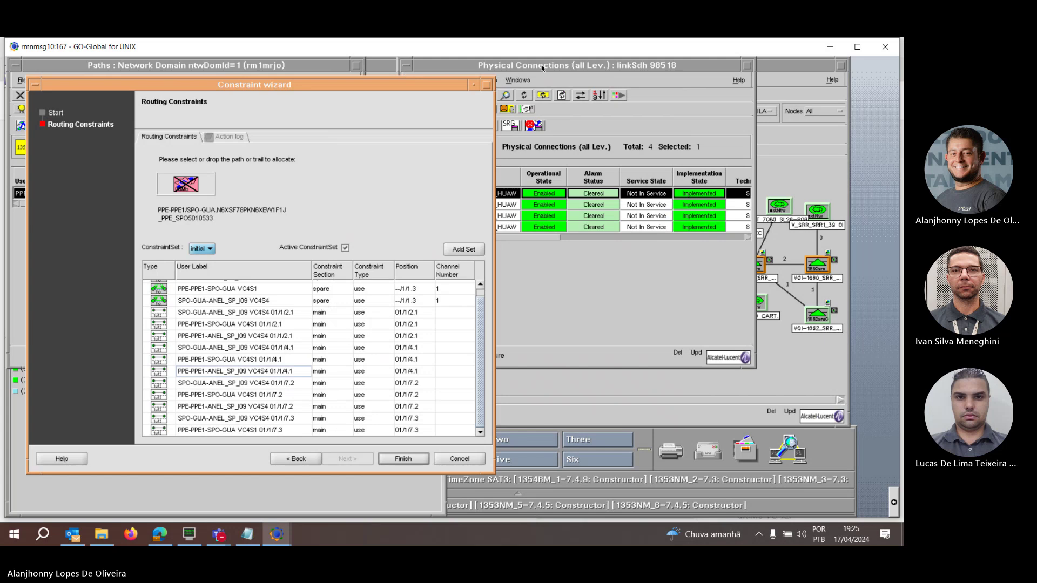
click(406, 76)
click(409, 95)
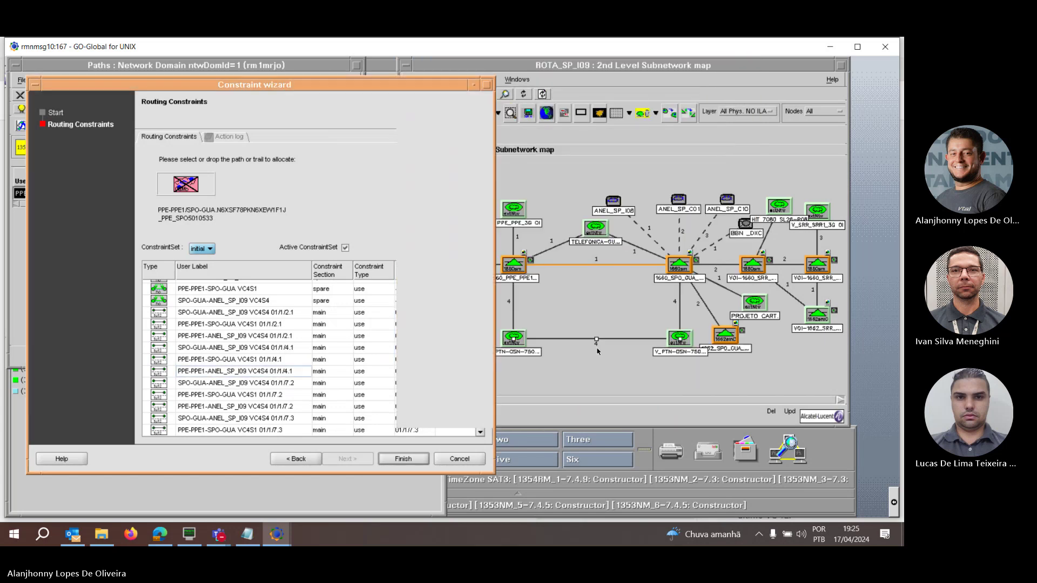
Open the structure of trail PPE-PPE1-ANEL_SP_I09 VC4S4 from the first physical connection between the PTN-OSN-7500 and 1660_PPE_PPE1 nodes
double_click(515, 319)
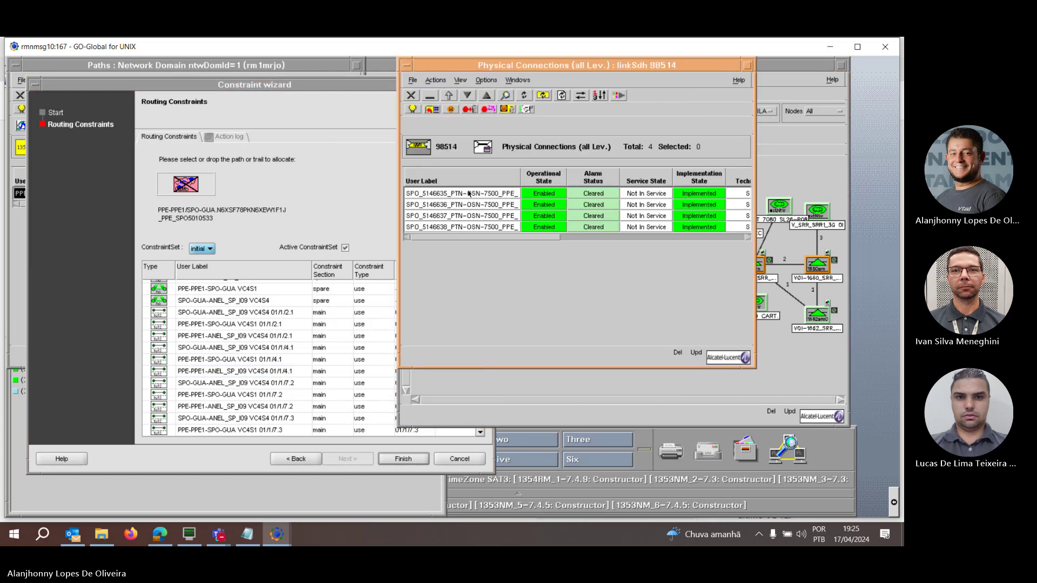
double_click(469, 193)
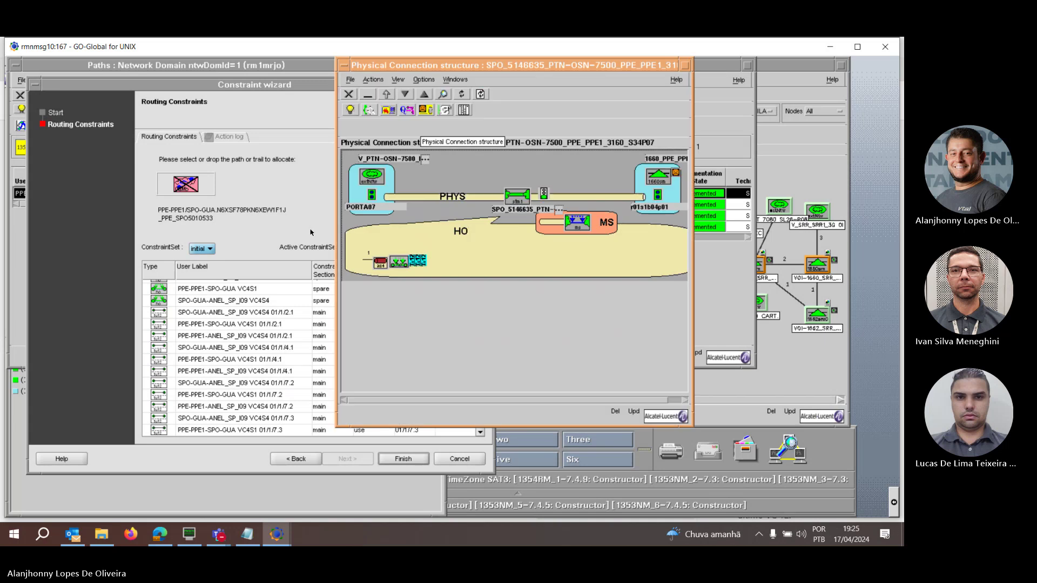
double_click(399, 262)
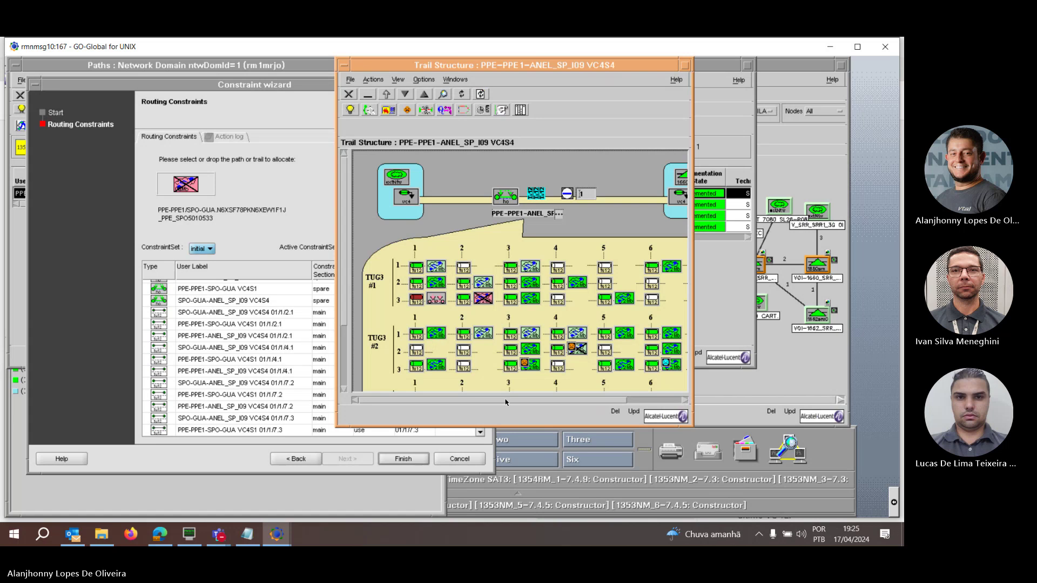
Add time slot 01/1/7.3 of trail PPE-PPE1-ANEL_SP_I09 VC4S4 to the routing constraints and close the trail and physical connection windows
click(630, 401)
drag(631, 305, 312, 434)
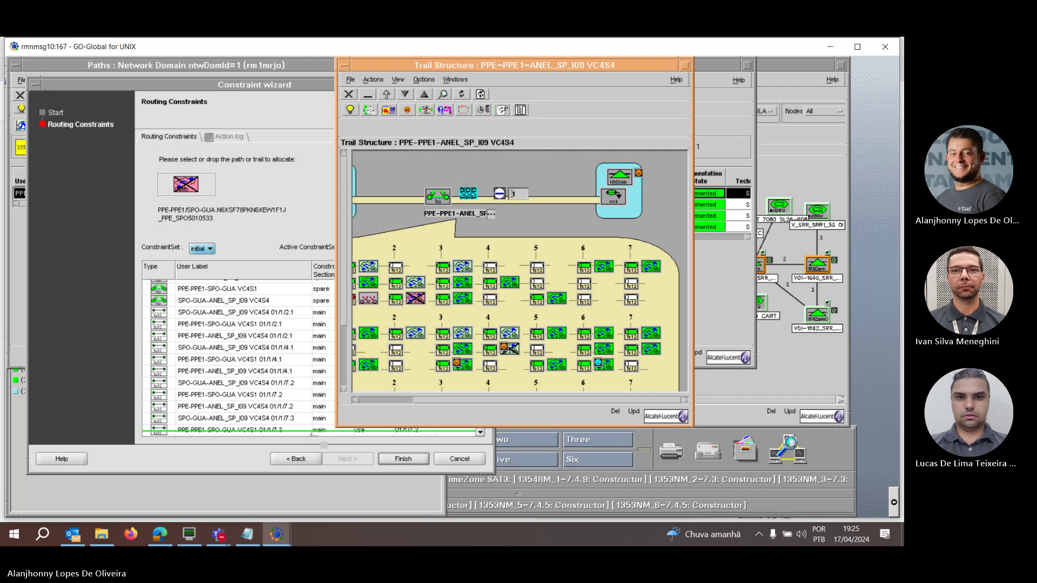
double_click(438, 196)
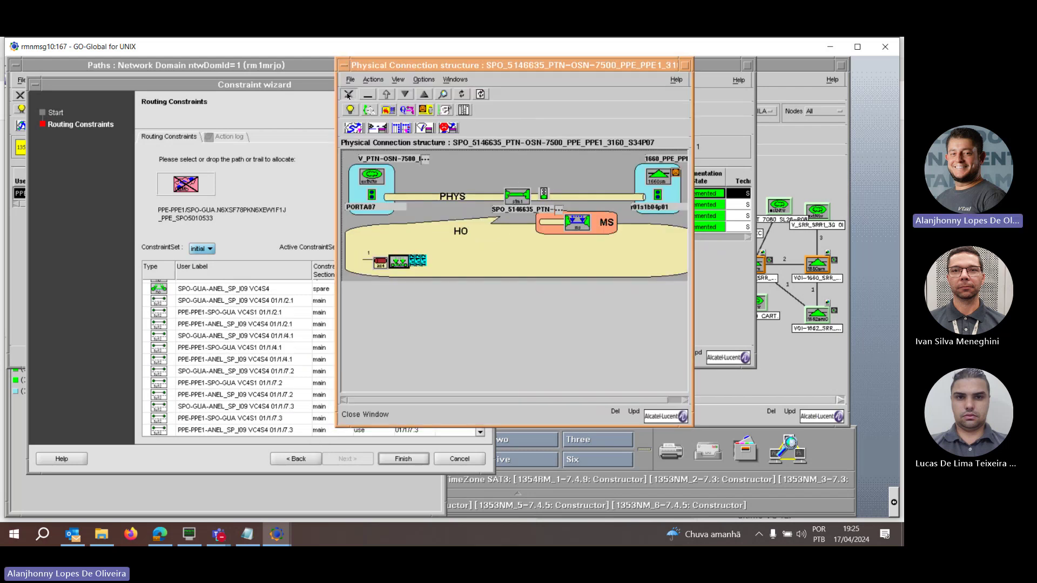
click(349, 94)
click(411, 95)
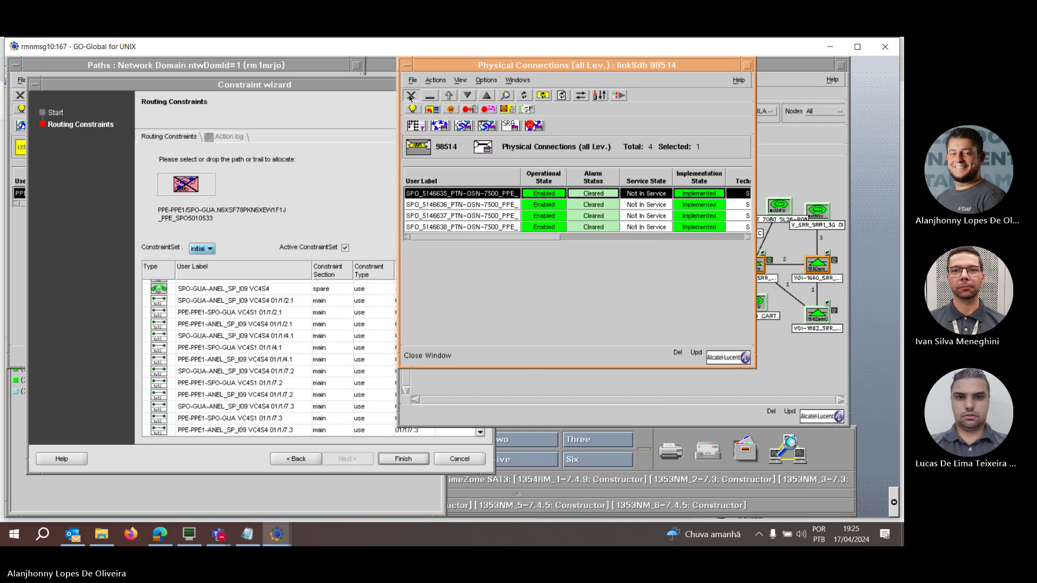
click(322, 189)
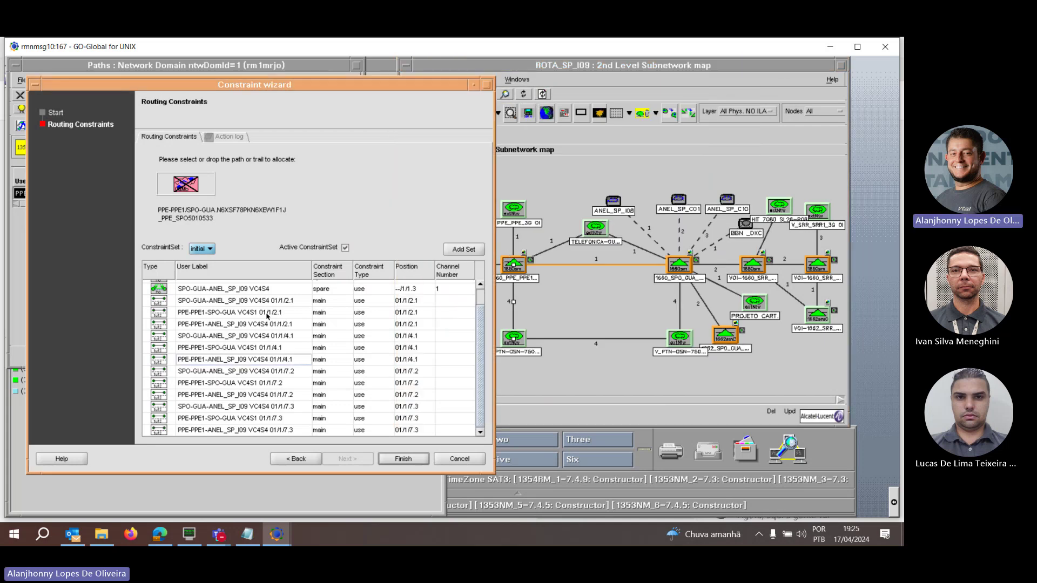
Set the channel number to 2 for the three main constraints at position 01/1/2.1
scroll(482, 292, up, 2)
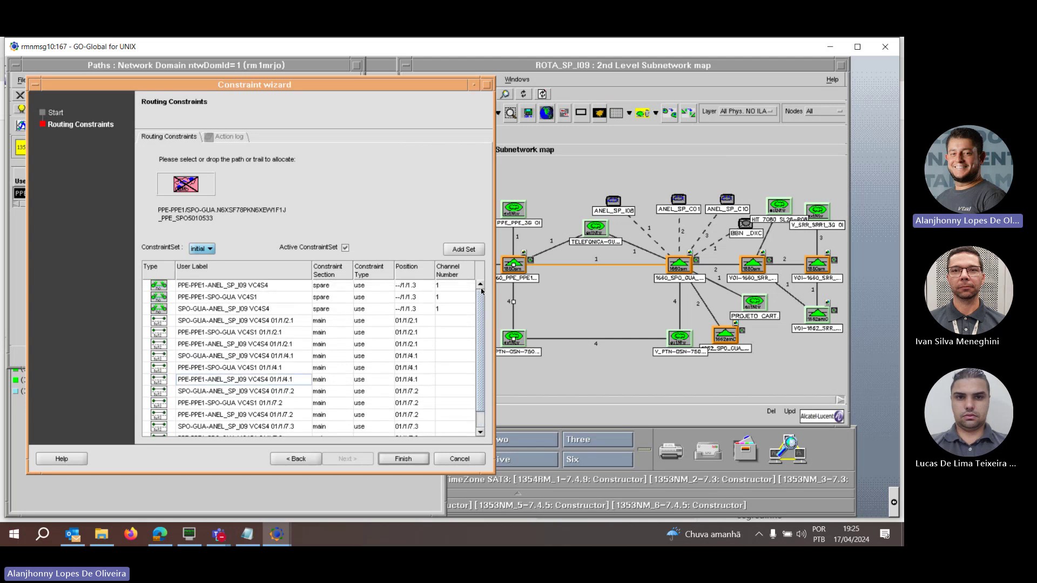
double_click(447, 319)
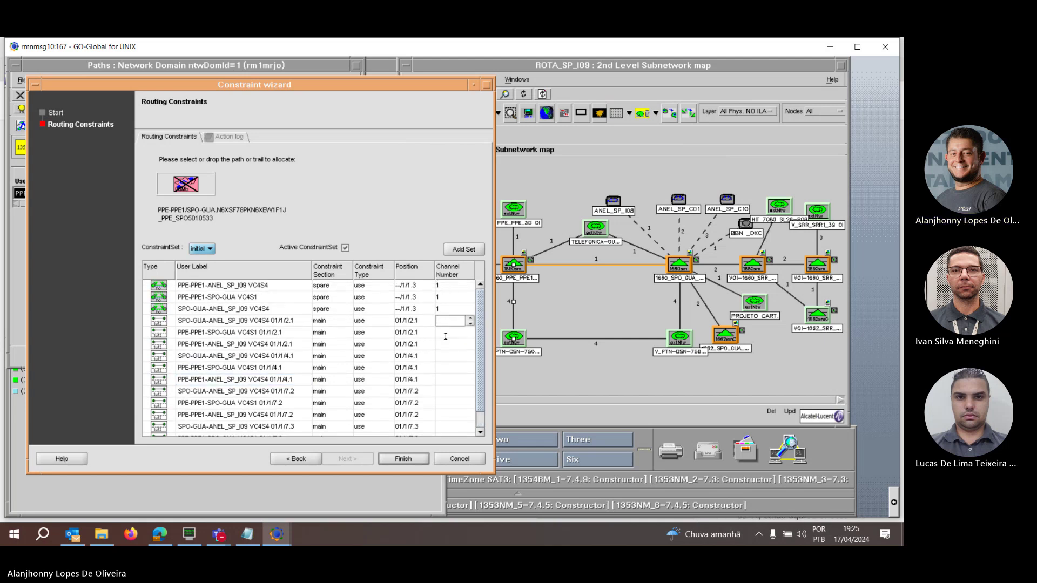
text(2)
double_click(445, 333)
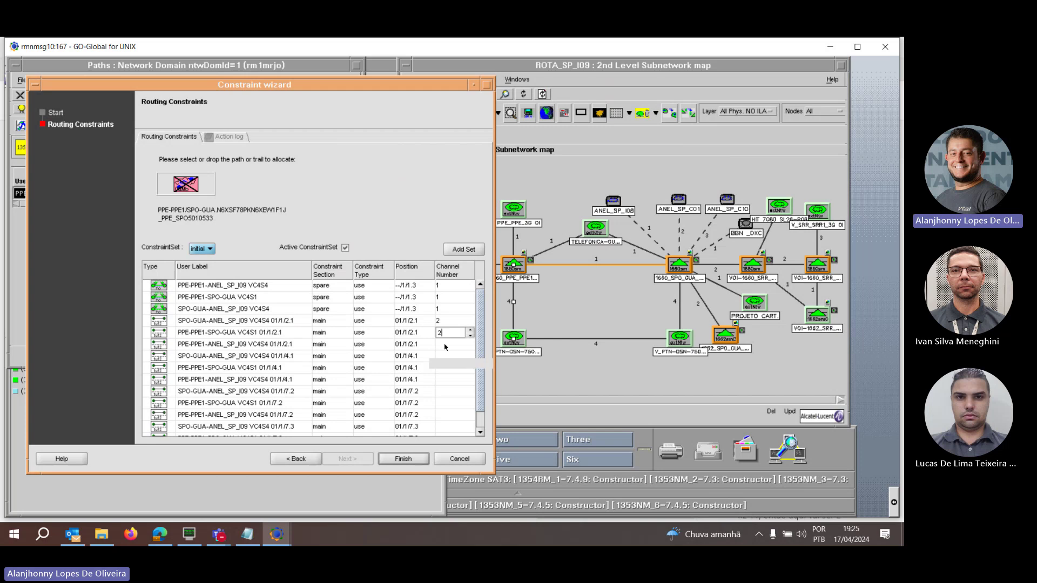
text(2)
double_click(445, 345)
text(2)
Set the channel number to 3 for the three main constraints at position 01/1/4.1
double_click(443, 357)
text(3)
double_click(445, 368)
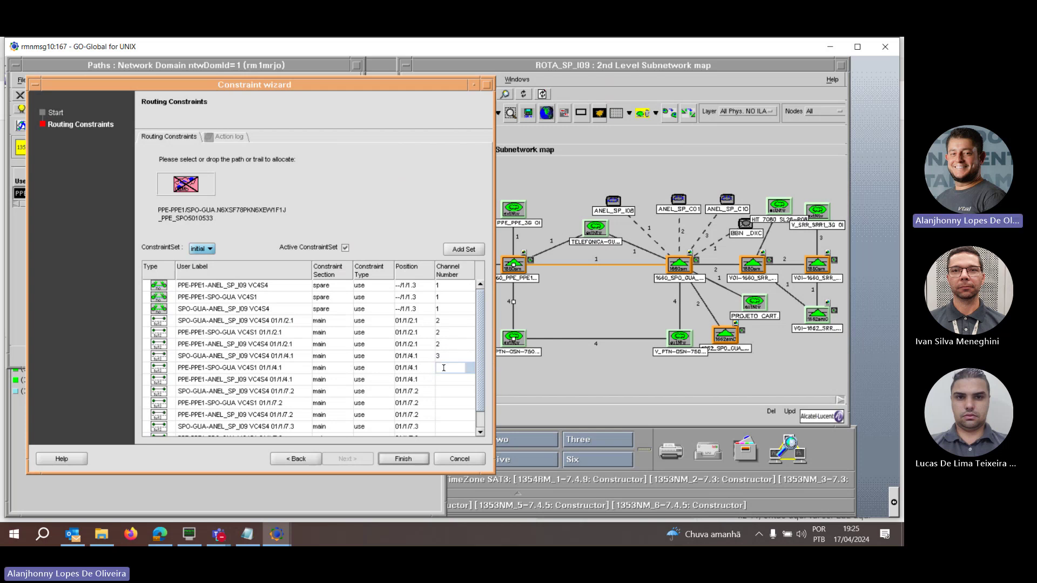
text(3)
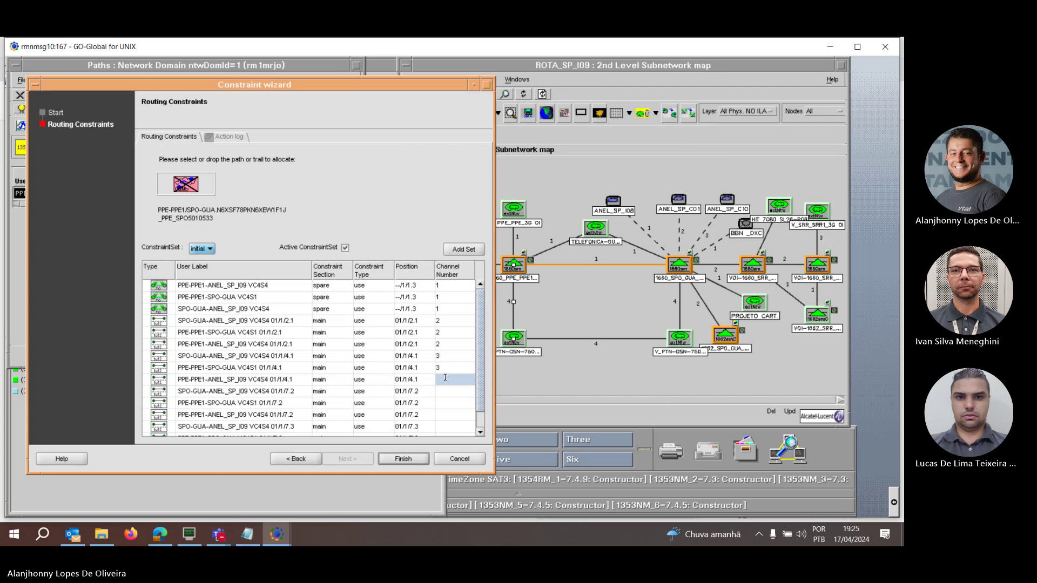
click(446, 379)
Set the channel number to 4 for the three main constraints at position 01/1/7.2
double_click(441, 394)
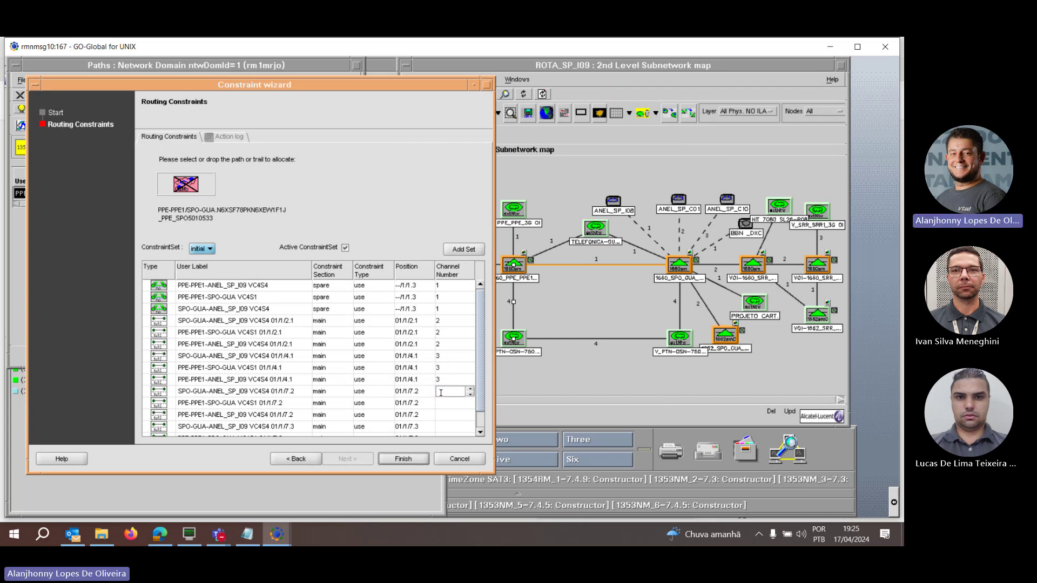
double_click(443, 401)
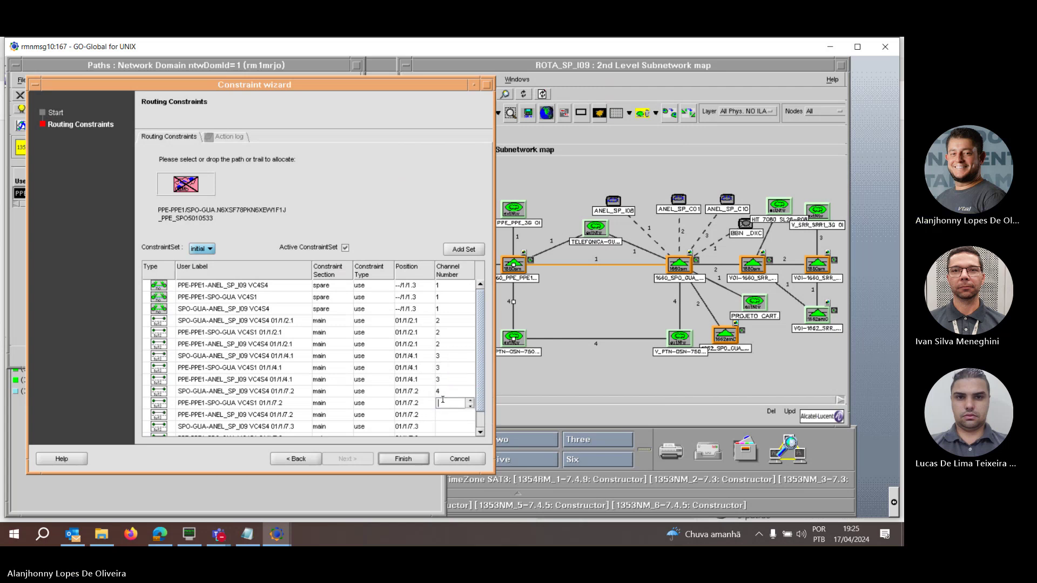
text(4)
click(441, 416)
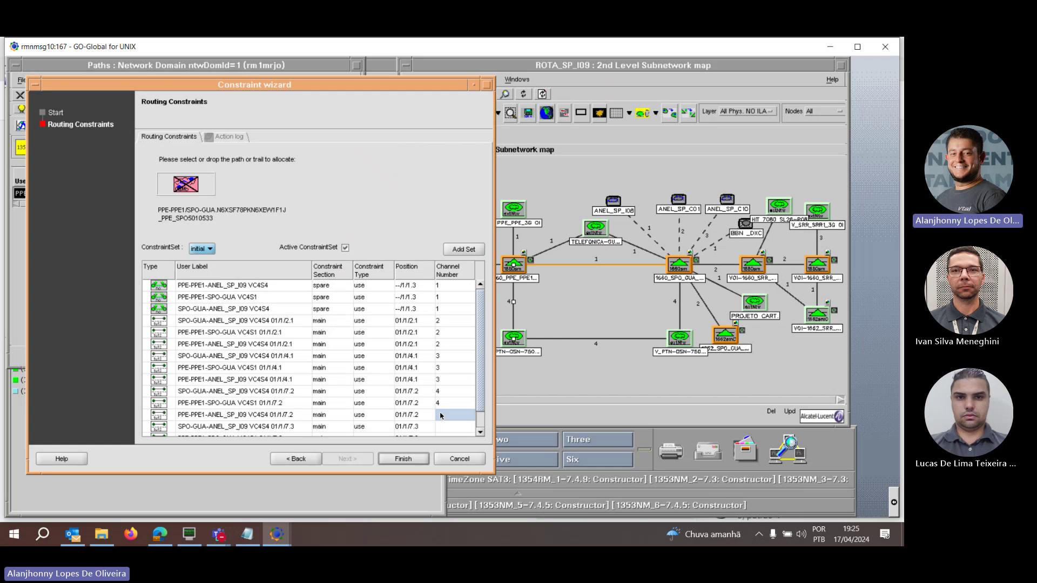
text(4)
Set the channel number to 5 for the three constraints at position 01/1/7.3, and submit and close the Constraint wizard
click(439, 427)
text(5)
scroll(482, 378, down, 2)
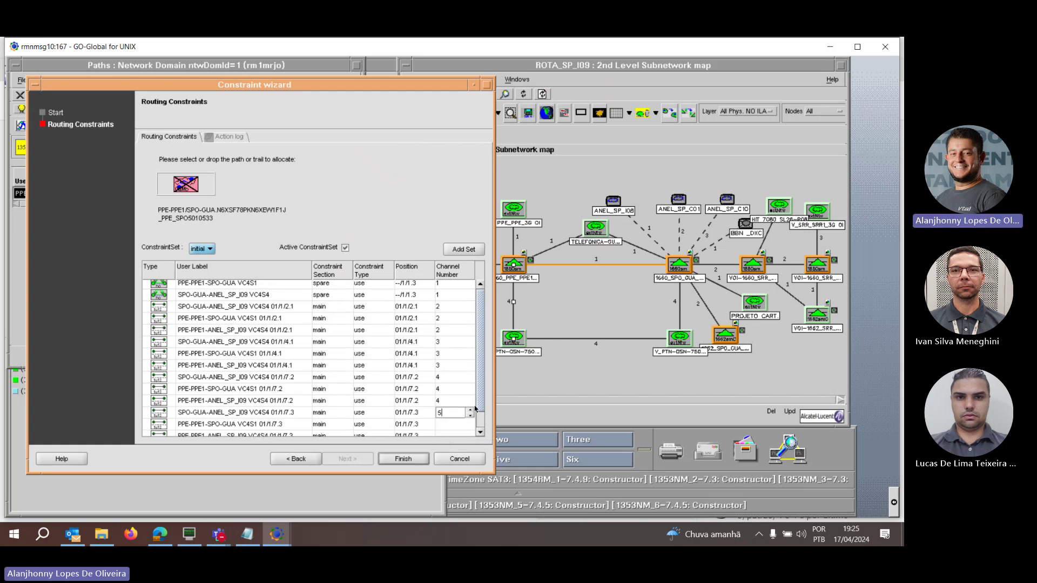
click(454, 419)
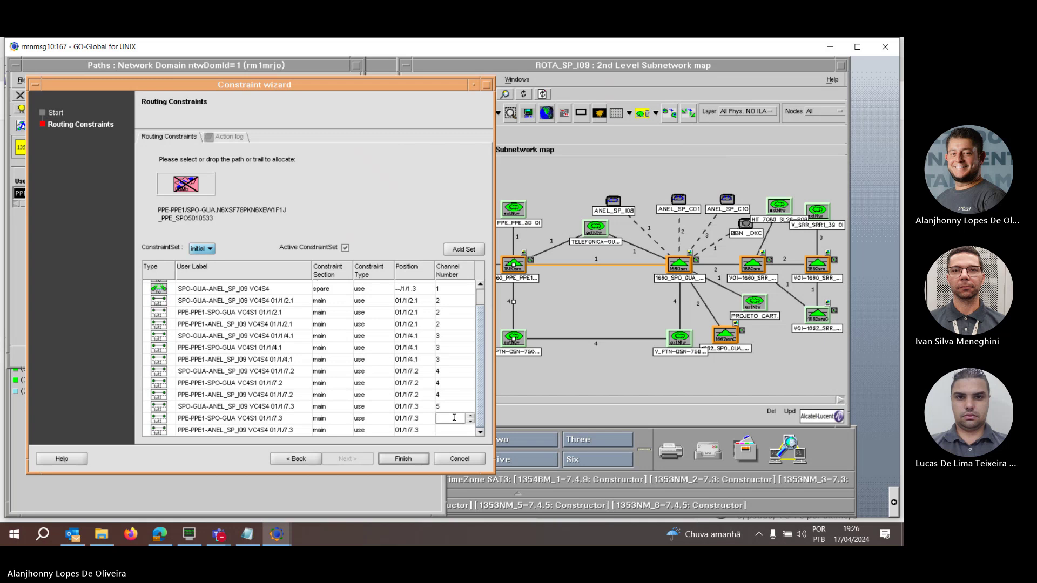
text(5)
click(443, 430)
text(5)
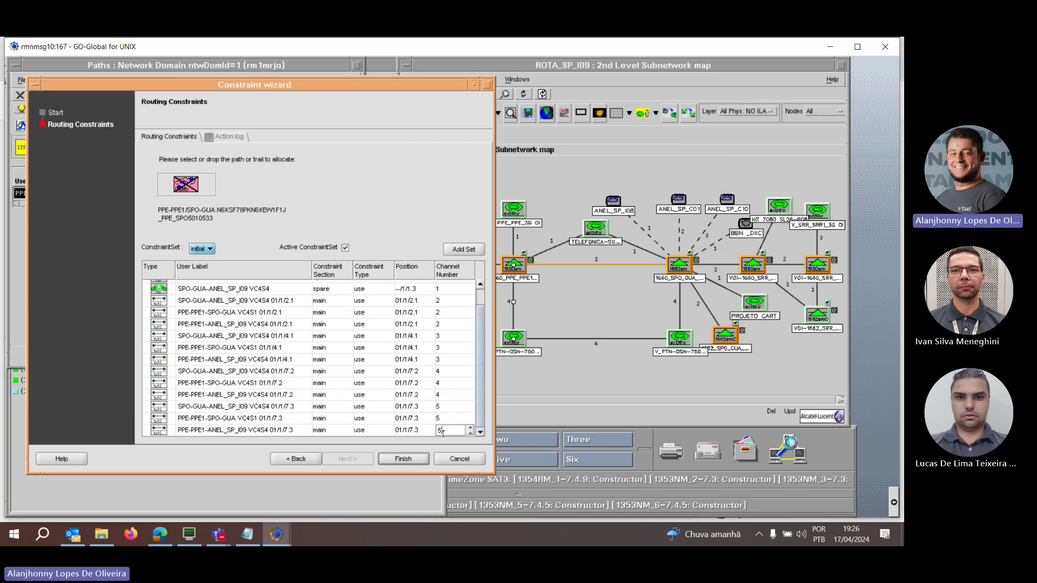
click(403, 458)
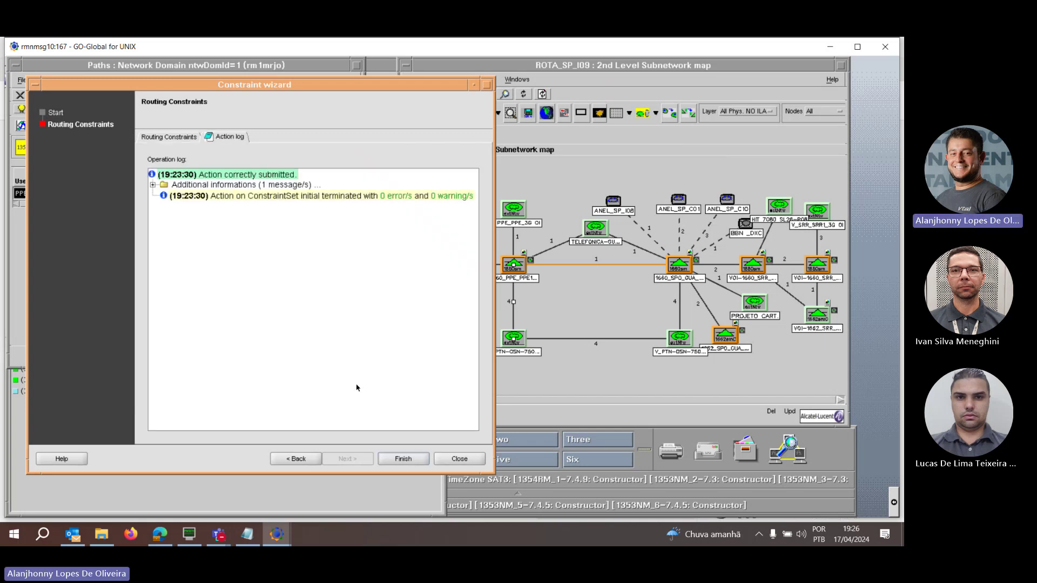
click(459, 459)
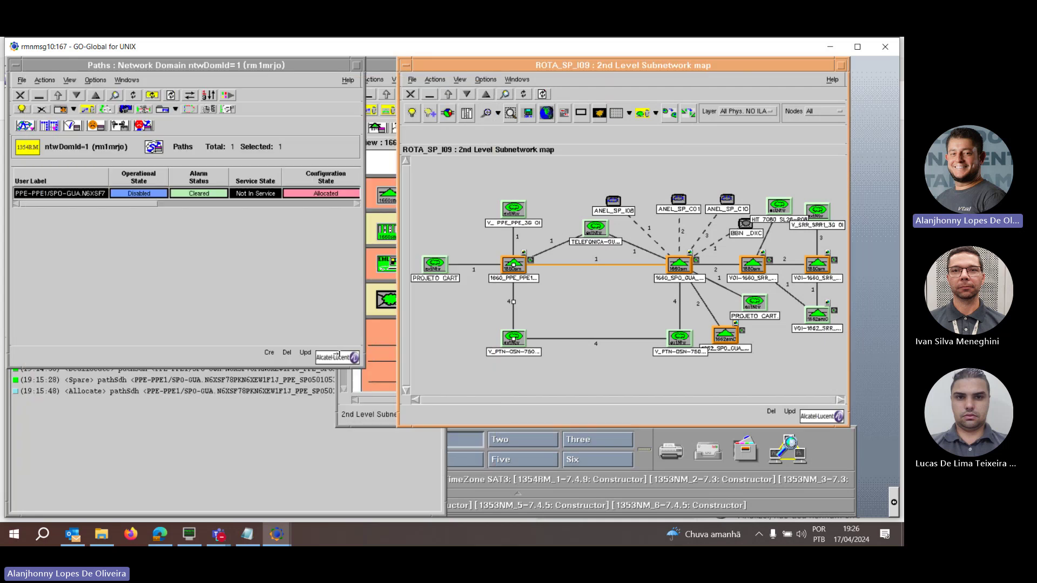
Deallocate the PPE-PPE1/SPO-GUA path and close the ROTA_SP_I09 subnetwork map
right_click(77, 194)
click(89, 300)
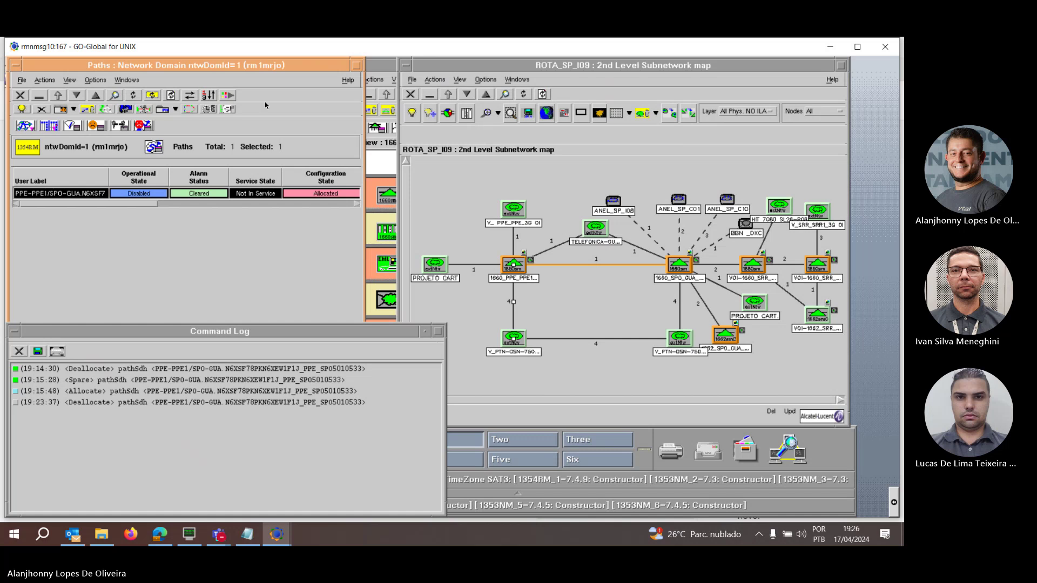
click(368, 115)
click(612, 161)
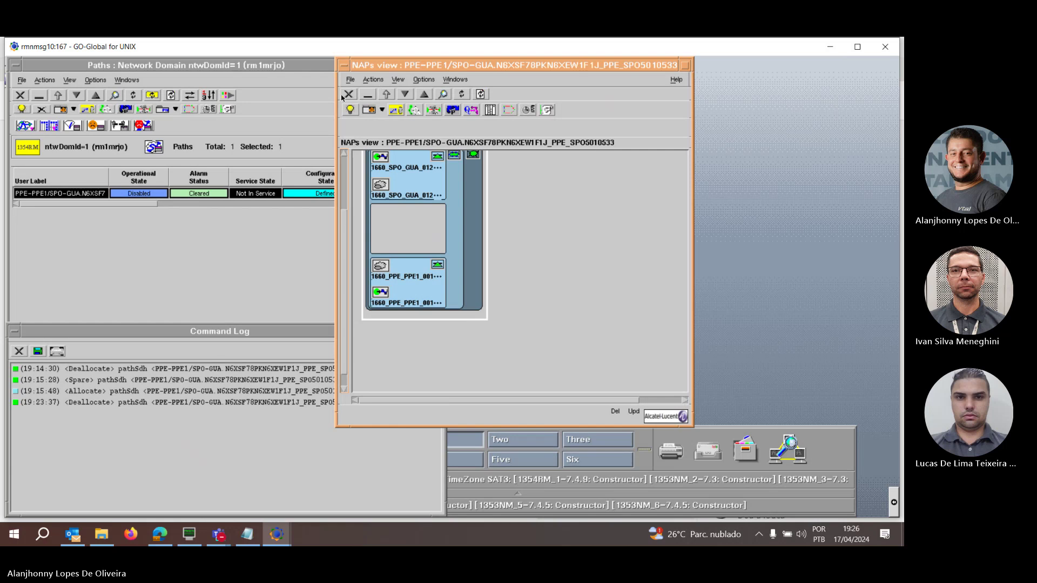
Try to implement the PPE-PPE1/SPO-GUA path
right_click(67, 196)
click(80, 313)
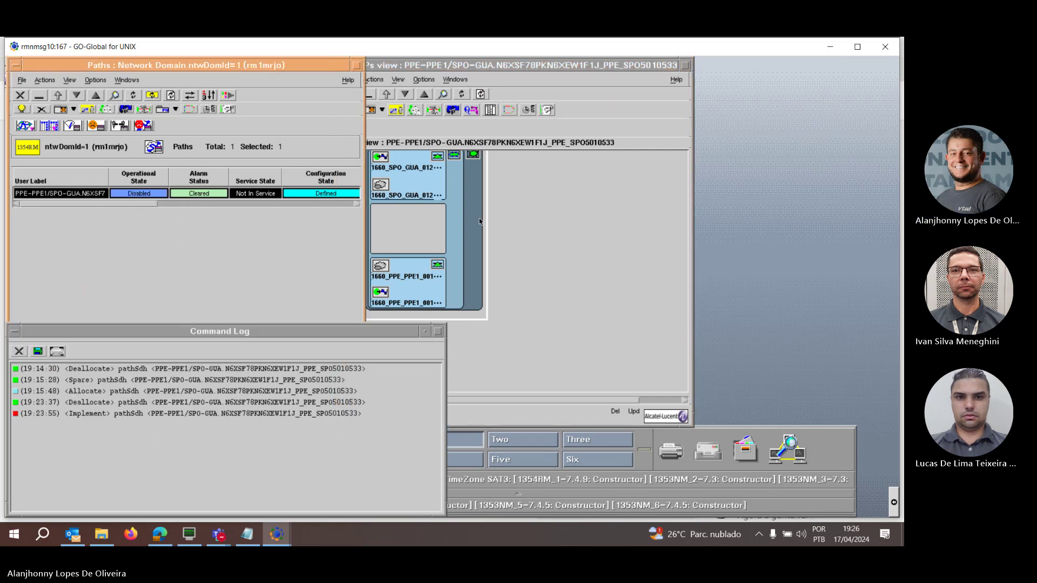
Close the path's NAPs view and refresh the Paths window
click(521, 258)
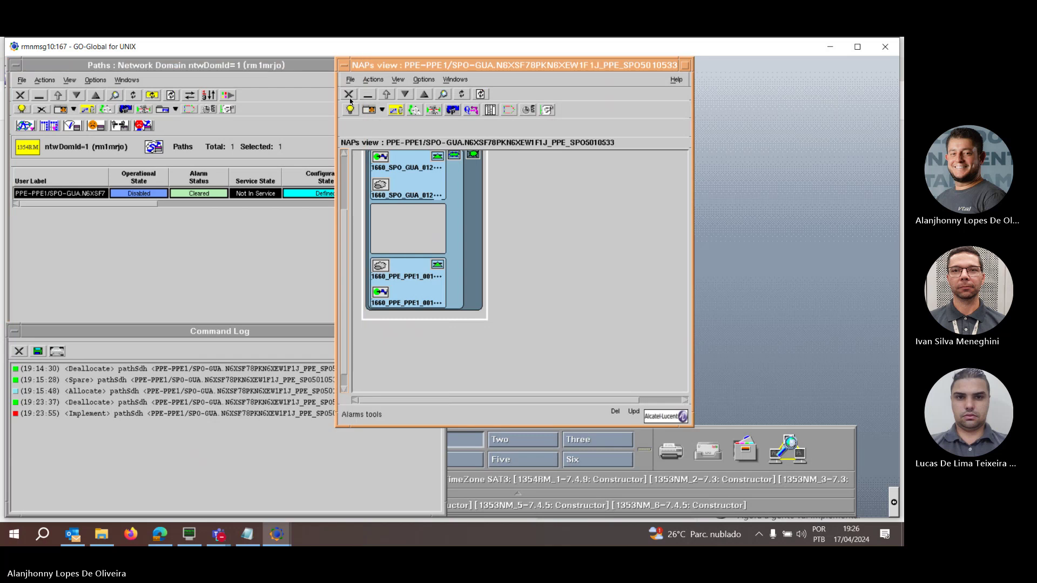
click(352, 96)
click(170, 98)
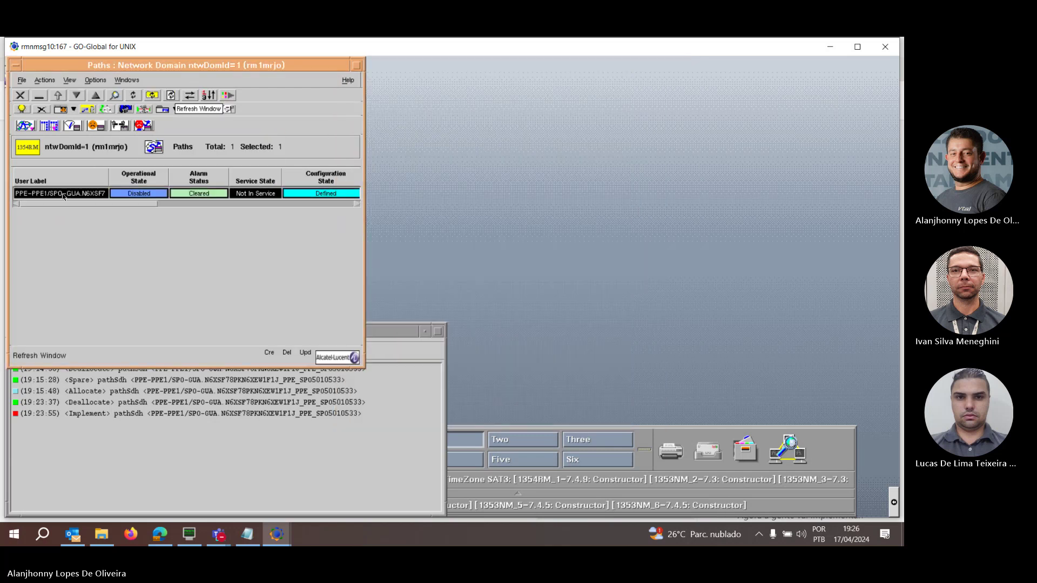
Allocate the PPE-PPE1/SPO-GUA path, refresh the list with the command log closed, and open the path's server trails
right_click(63, 196)
click(87, 287)
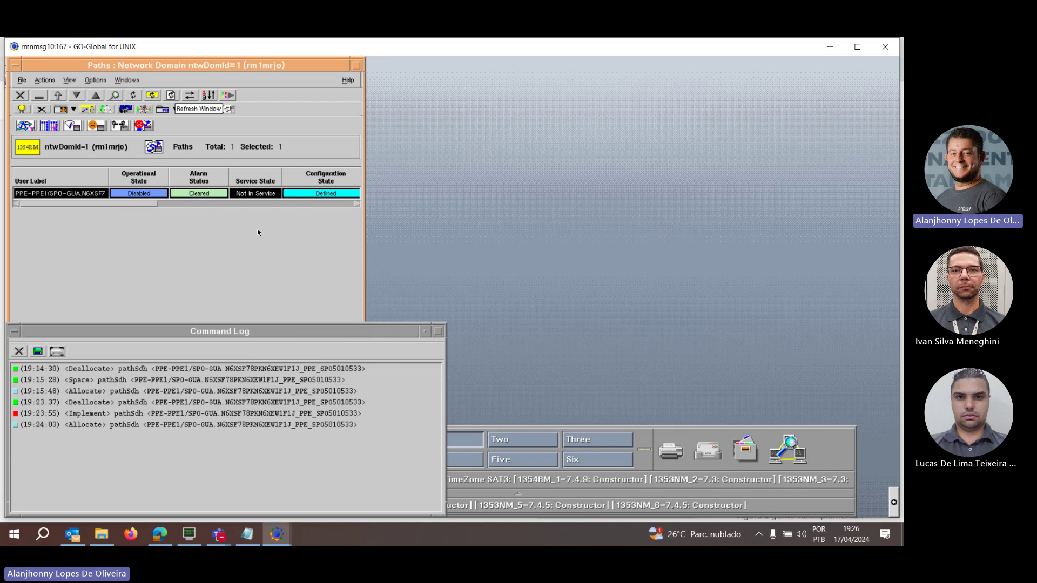
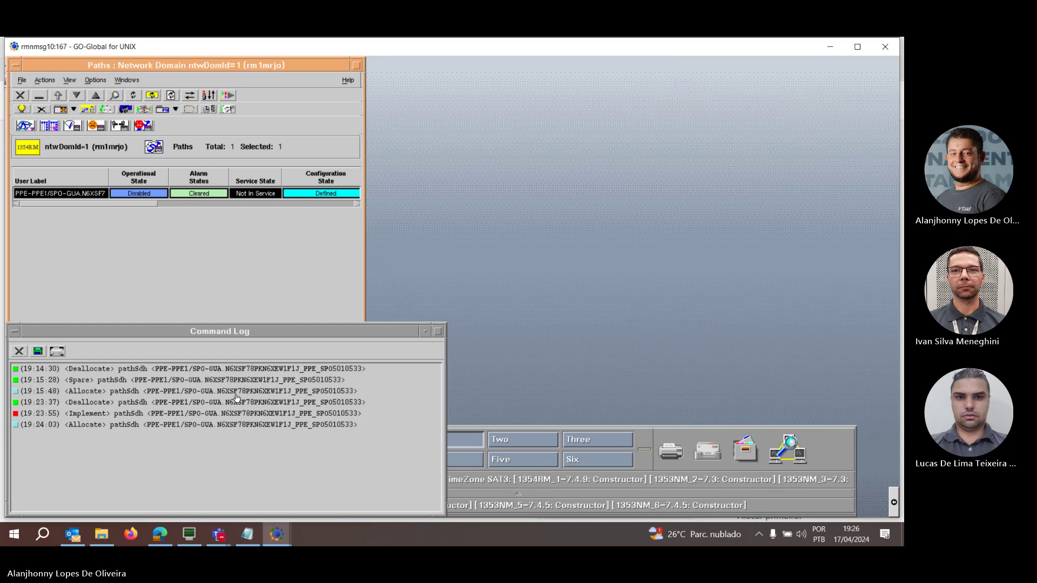
click(132, 96)
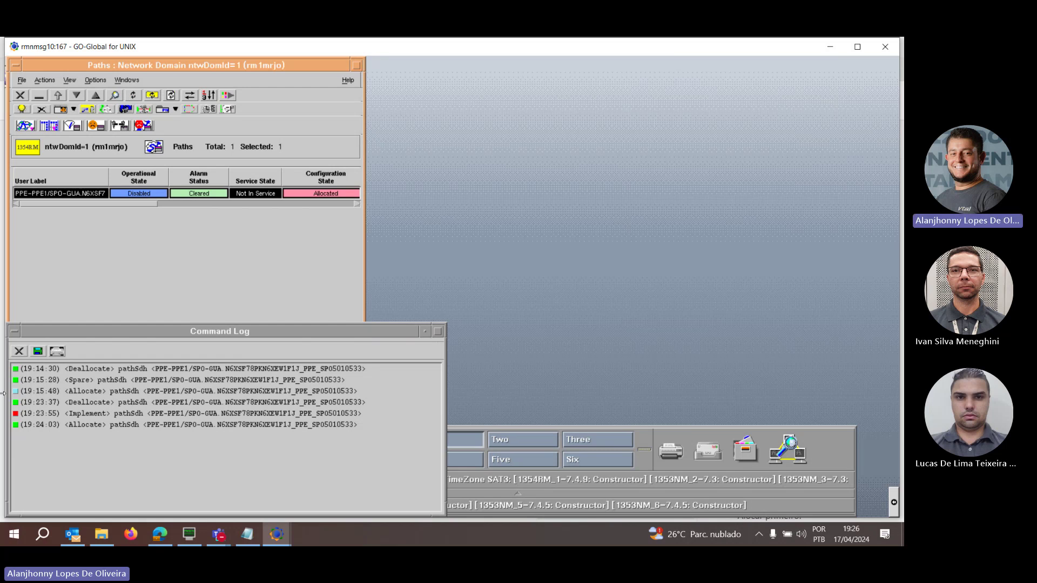
click(18, 351)
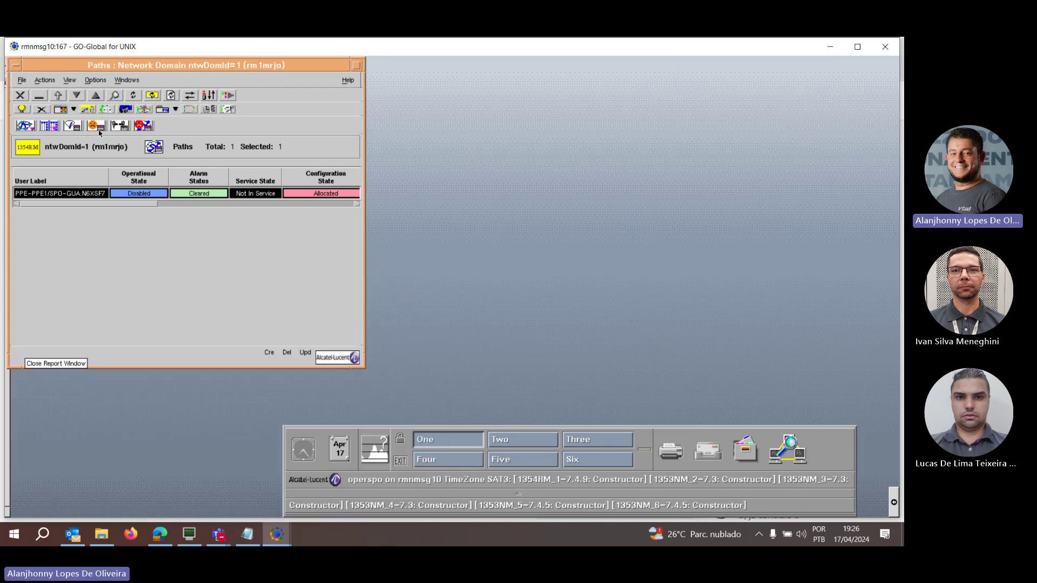
click(120, 126)
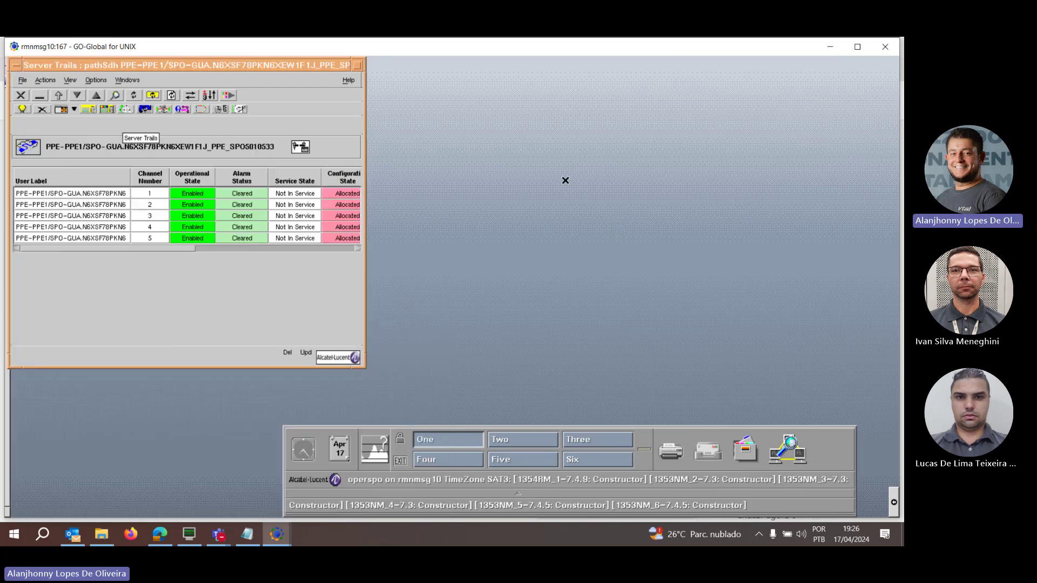
Reopen the path's server trails and examine the main and spare routes in channel 1's routing display
click(21, 95)
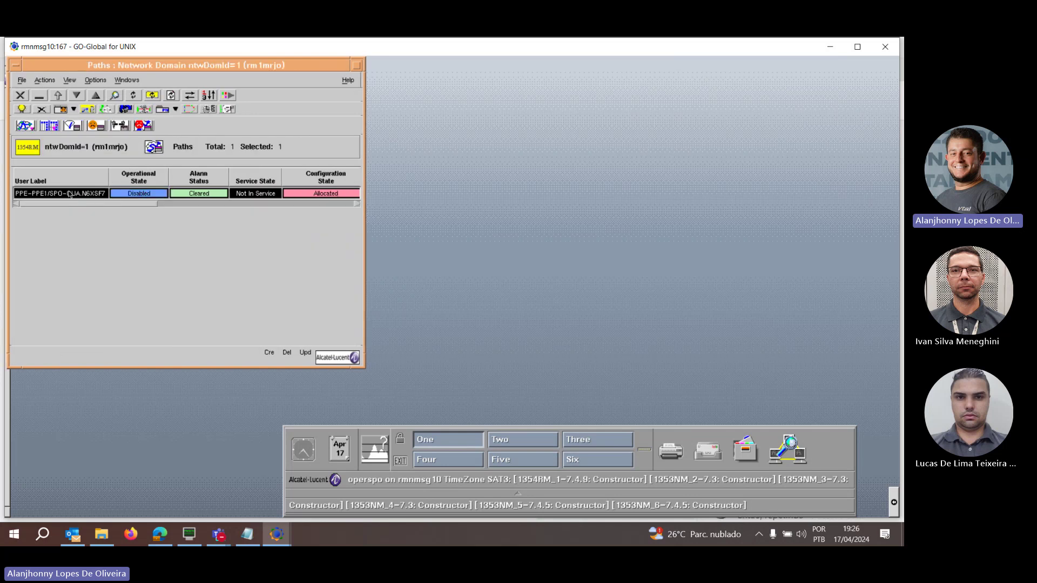
click(120, 126)
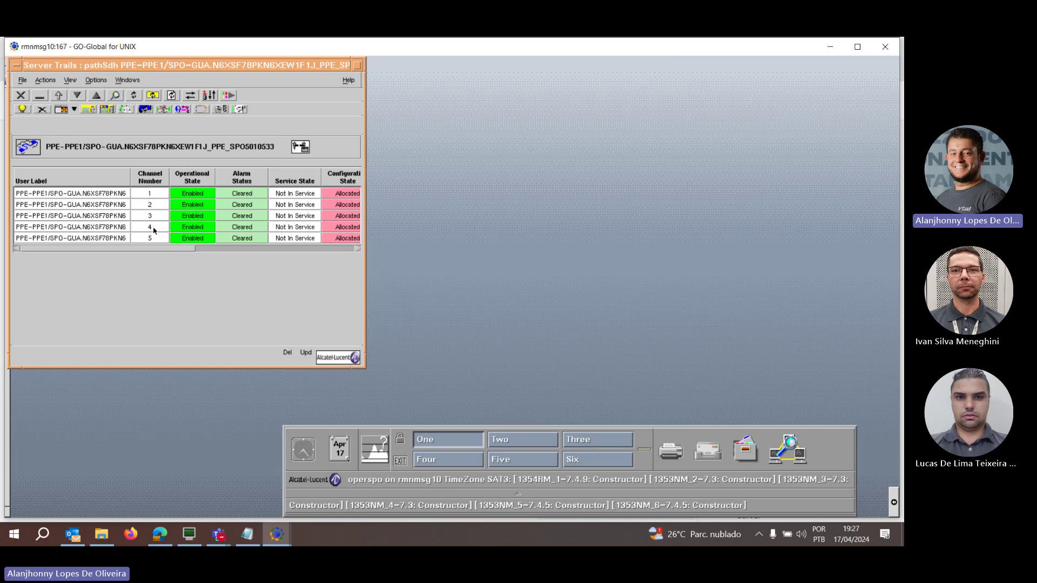
double_click(98, 196)
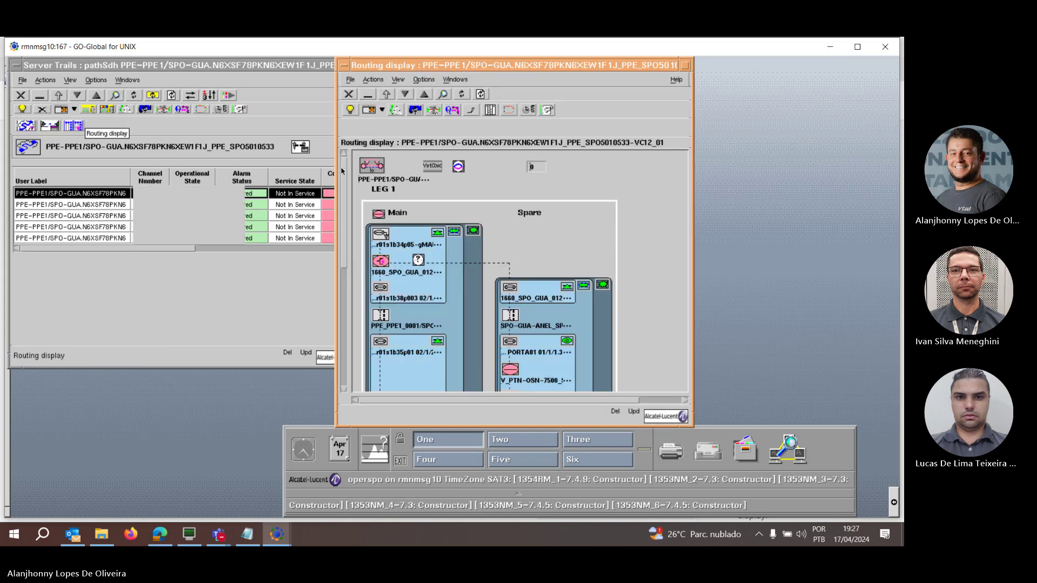
scroll(346, 188, down, 1)
scroll(349, 254, down, 10)
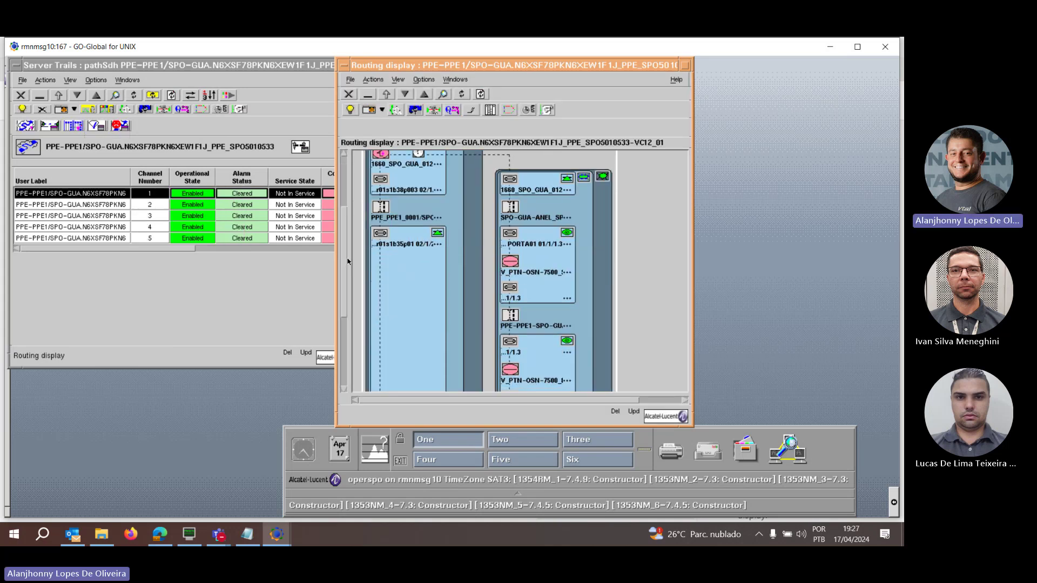
scroll(401, 252, up, 10)
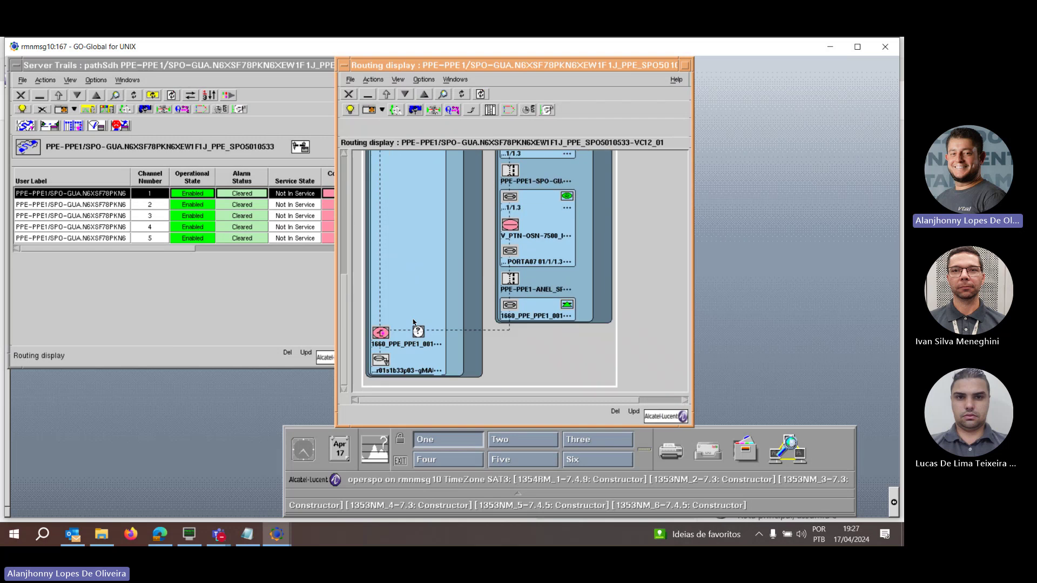
scroll(439, 230, down, 3)
scroll(439, 231, down, 10)
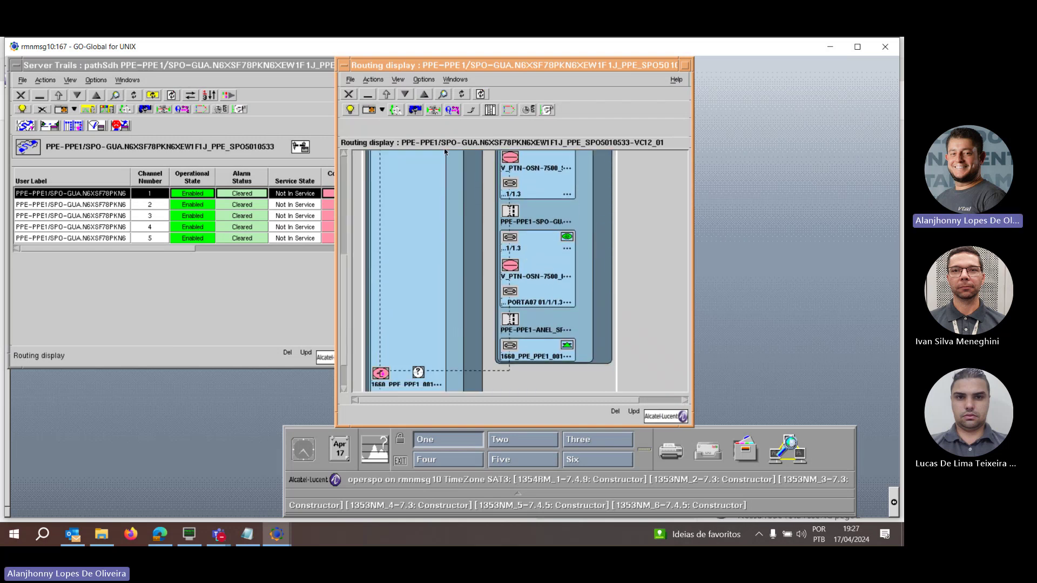
click(349, 94)
Examine the main and spare routes in channel 2's routing display, then close the display
click(103, 205)
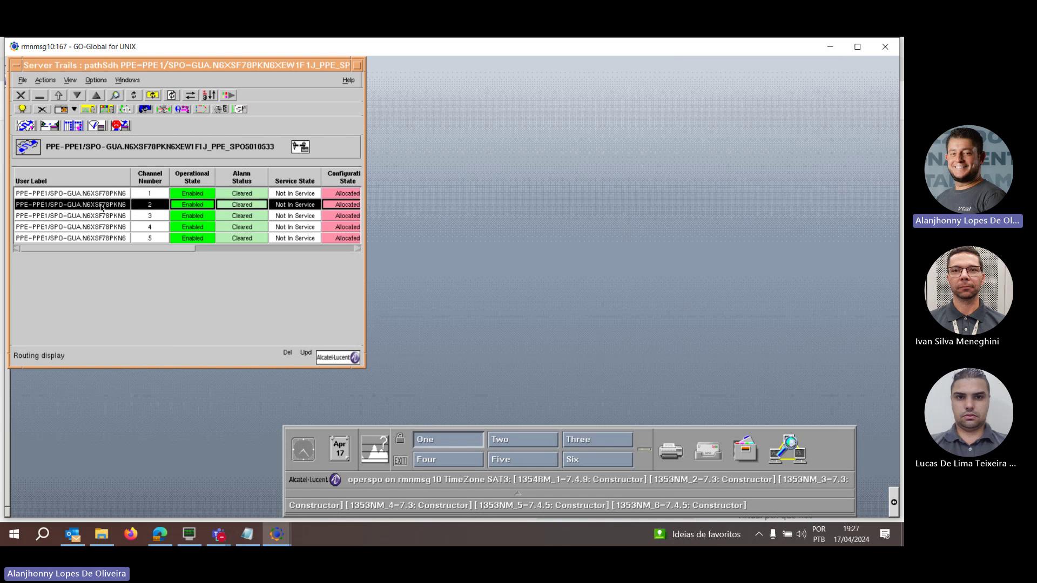
click(75, 127)
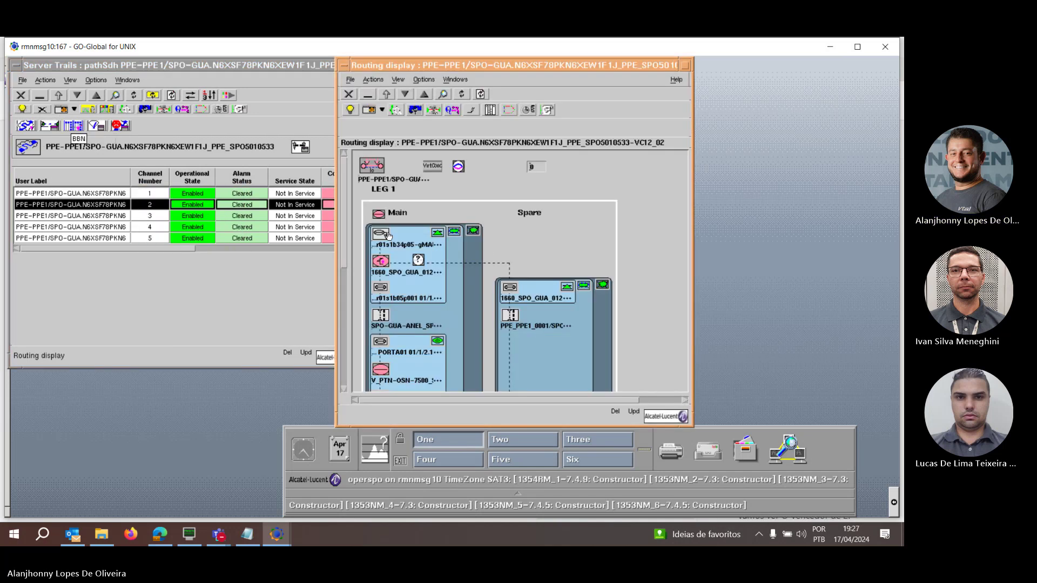
scroll(380, 277, down, 3)
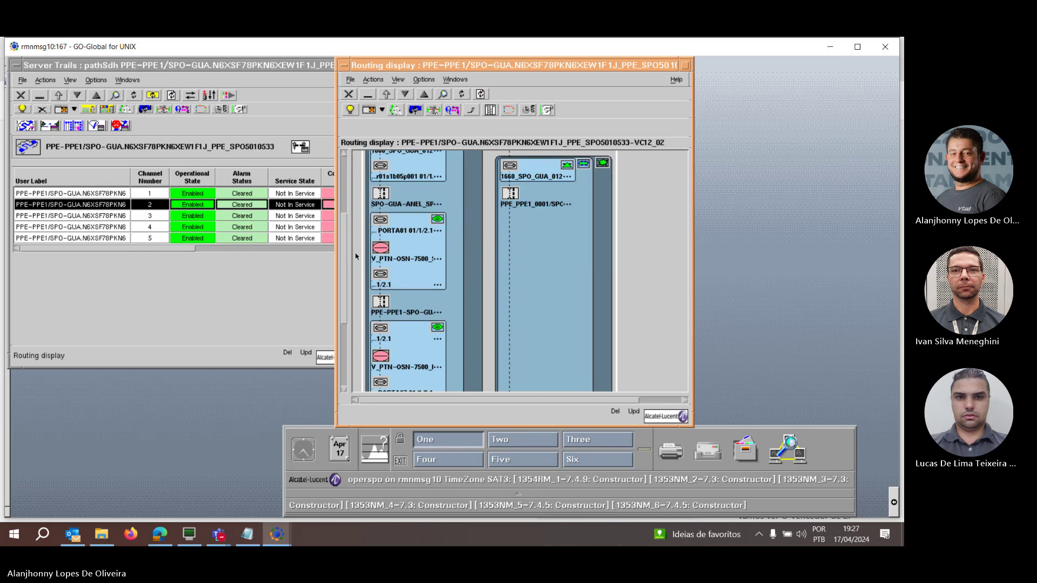
scroll(379, 277, down, 10)
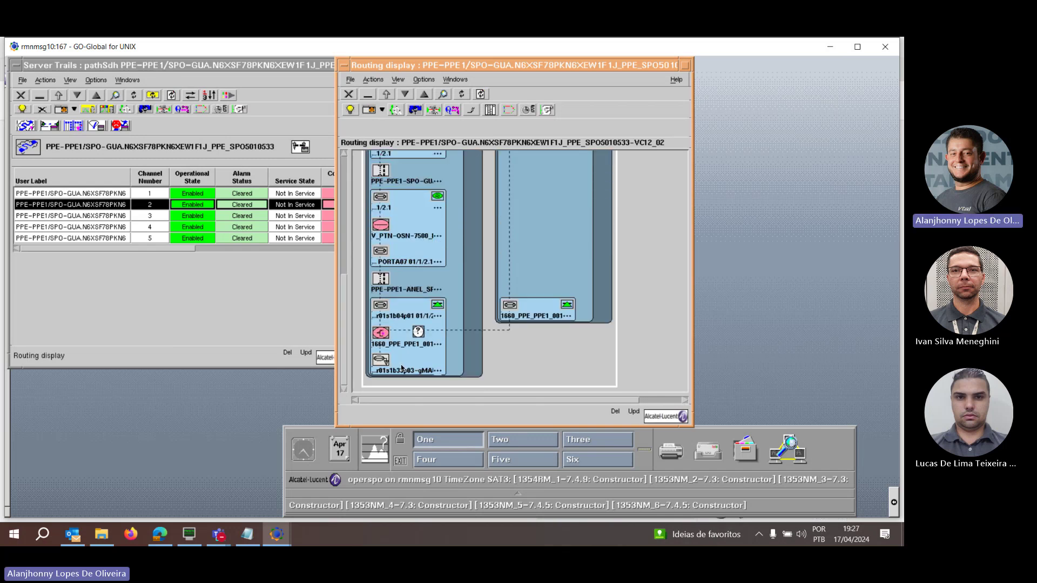
scroll(413, 372, up, 12)
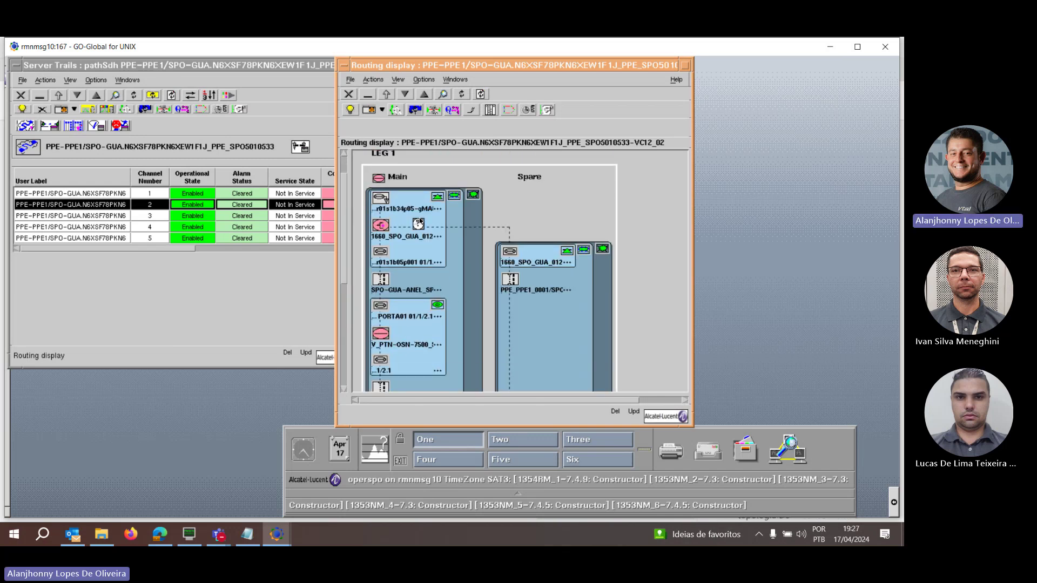
scroll(425, 235, down, 2)
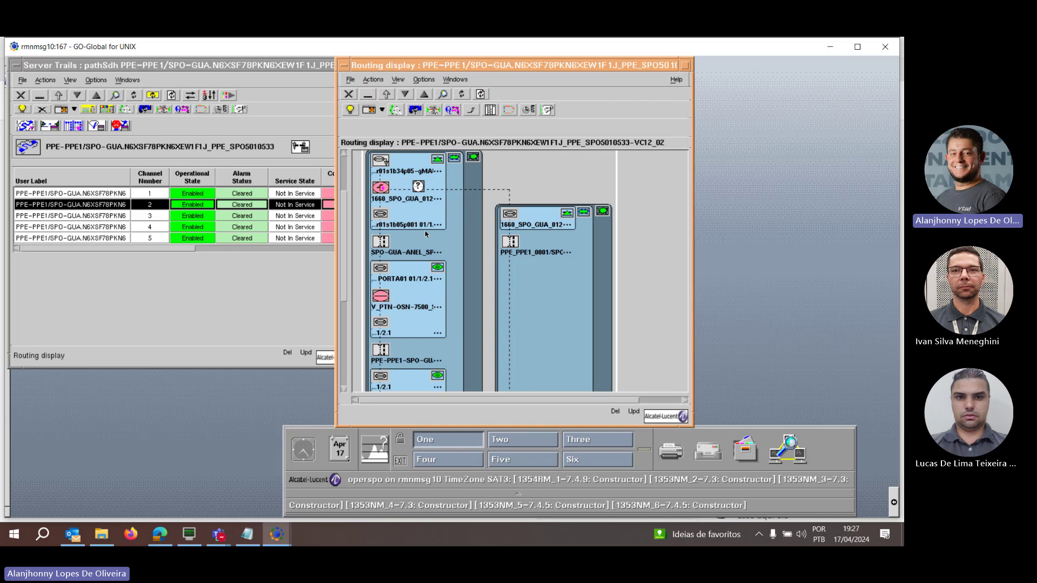
scroll(427, 235, down, 1)
scroll(423, 261, up, 2)
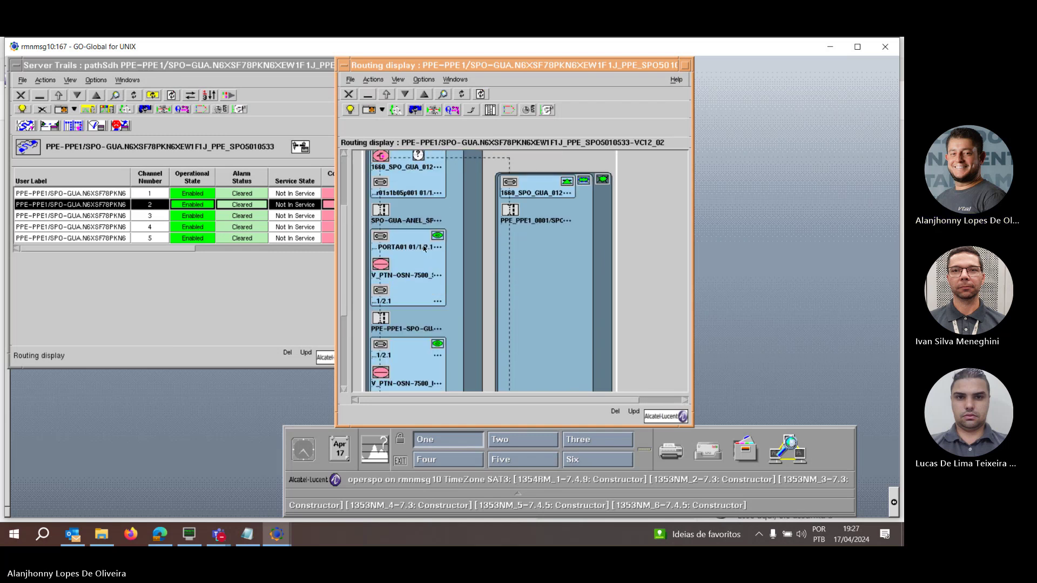
scroll(430, 238, down, 1)
scroll(431, 238, up, 1)
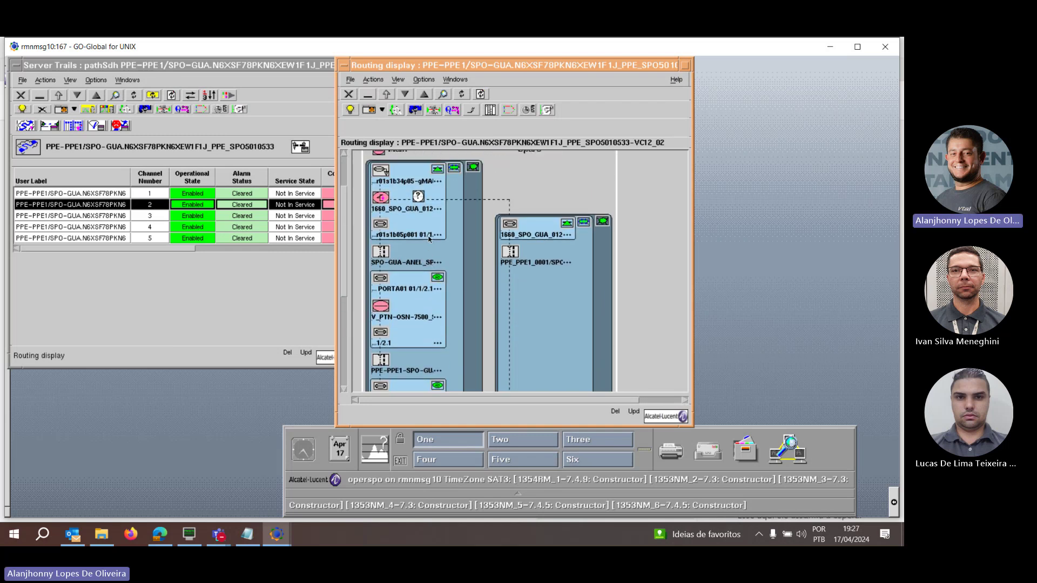
scroll(432, 264, down, 5)
scroll(433, 290, down, 2)
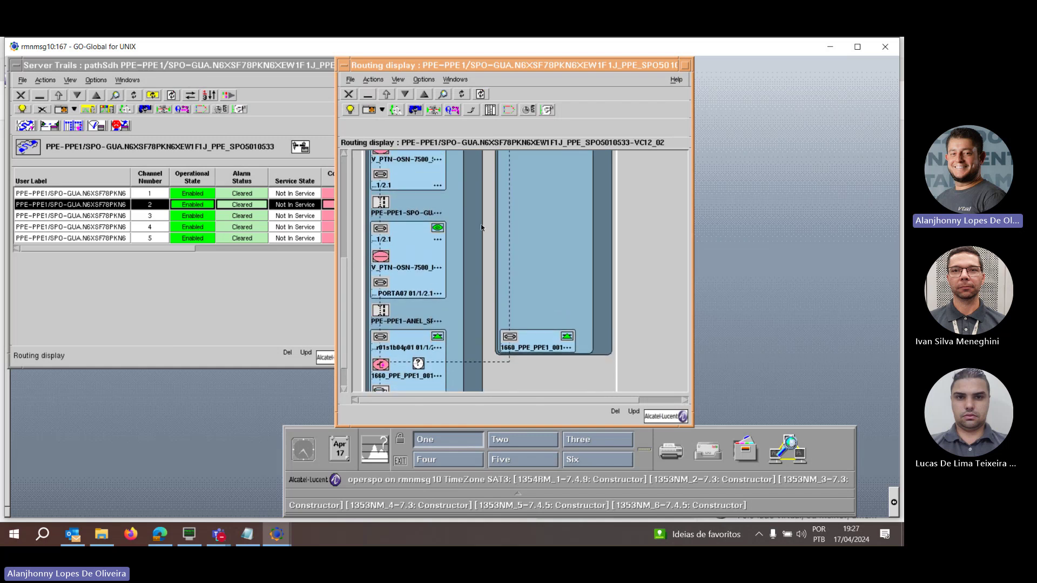
scroll(475, 270, up, 7)
scroll(516, 238, up, 1)
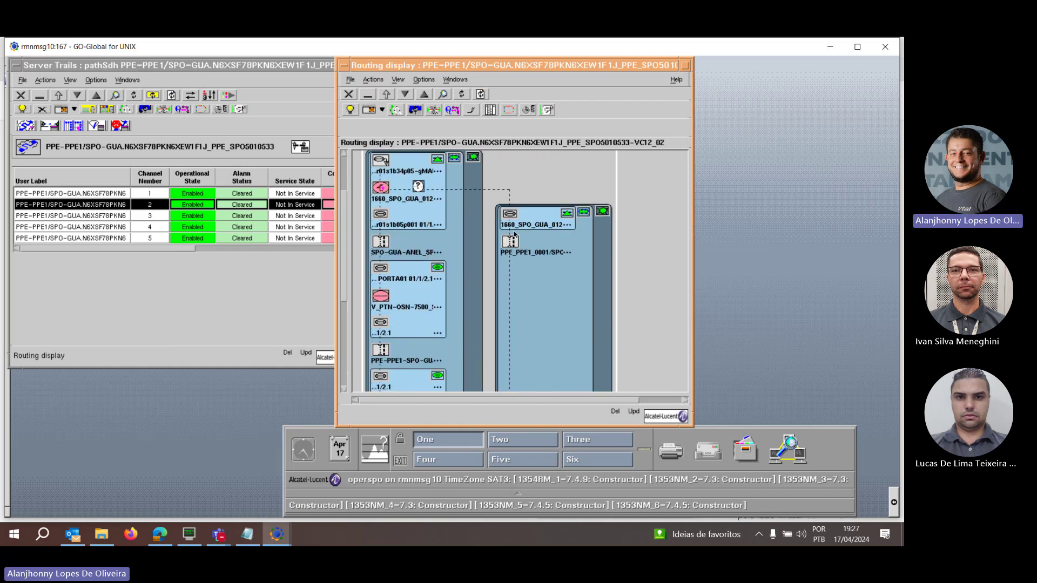
click(349, 95)
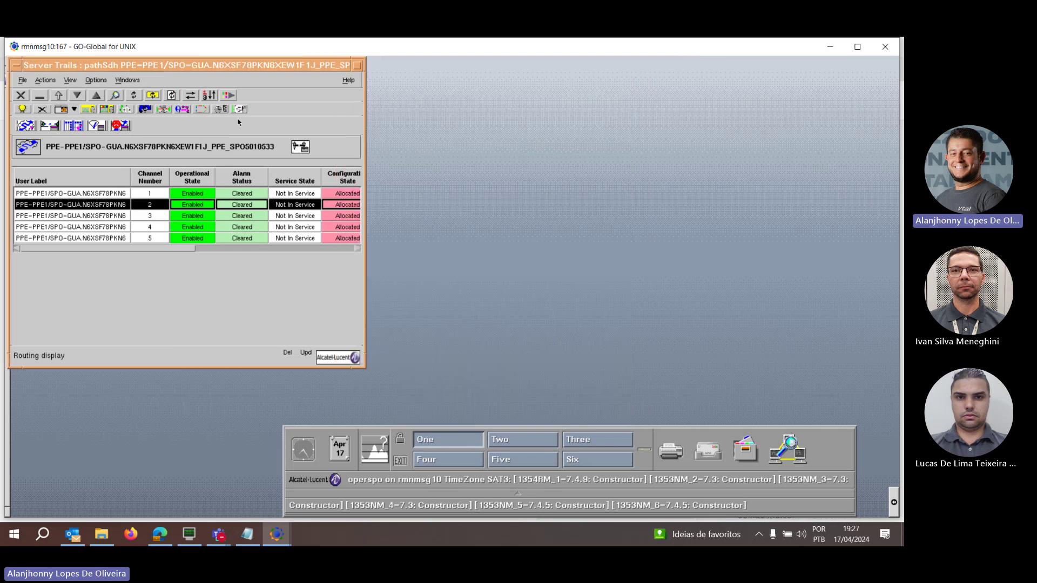
Close the server trails list and deallocate the PPE-PPE1/SPO-GUA path, dismissing the command log
click(21, 95)
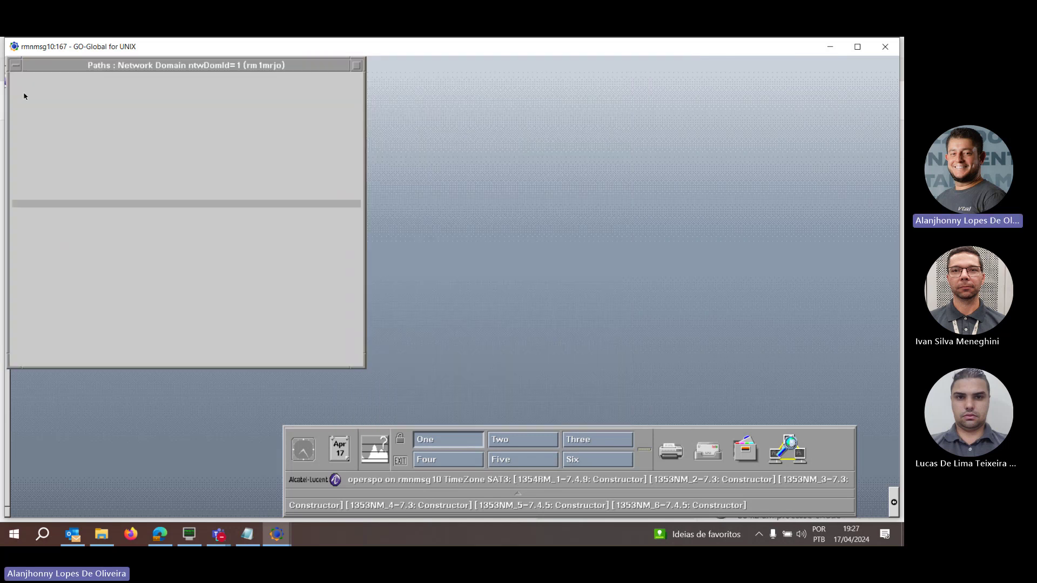
right_click(100, 199)
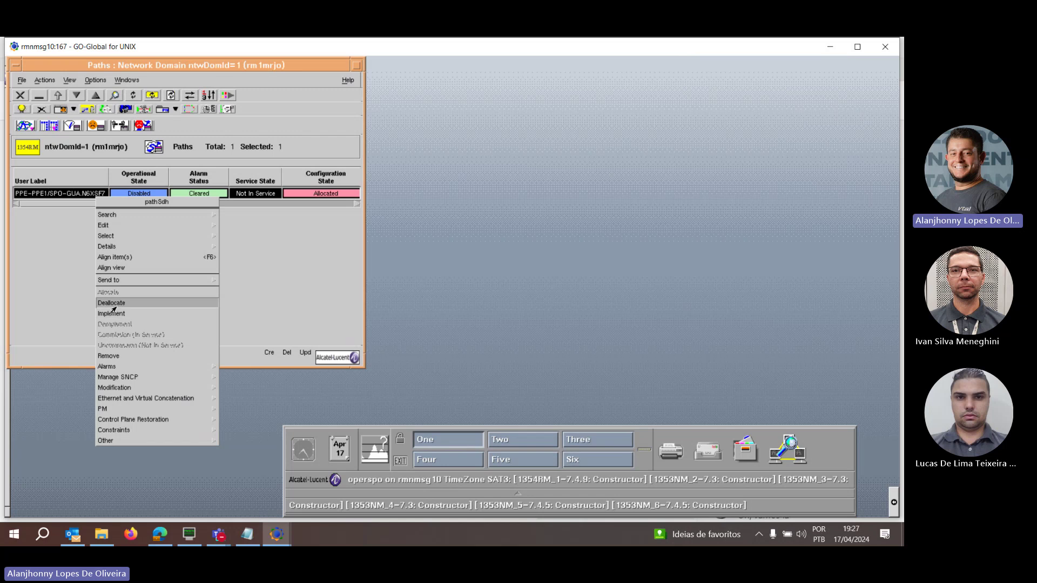
click(116, 308)
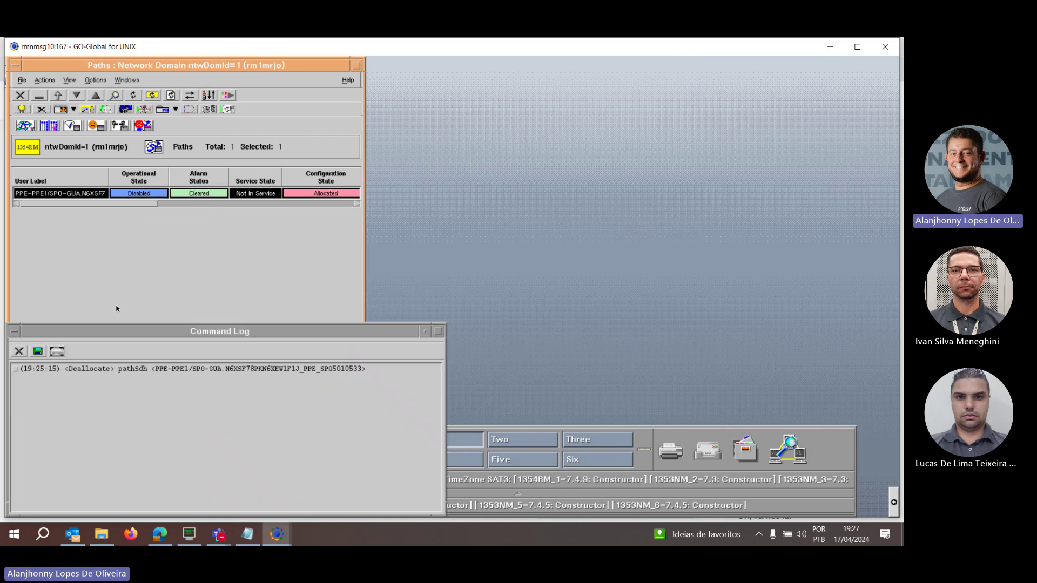
click(18, 352)
Open the path's routing constraints in the Constraint wizard and close the command log covering the list
right_click(67, 193)
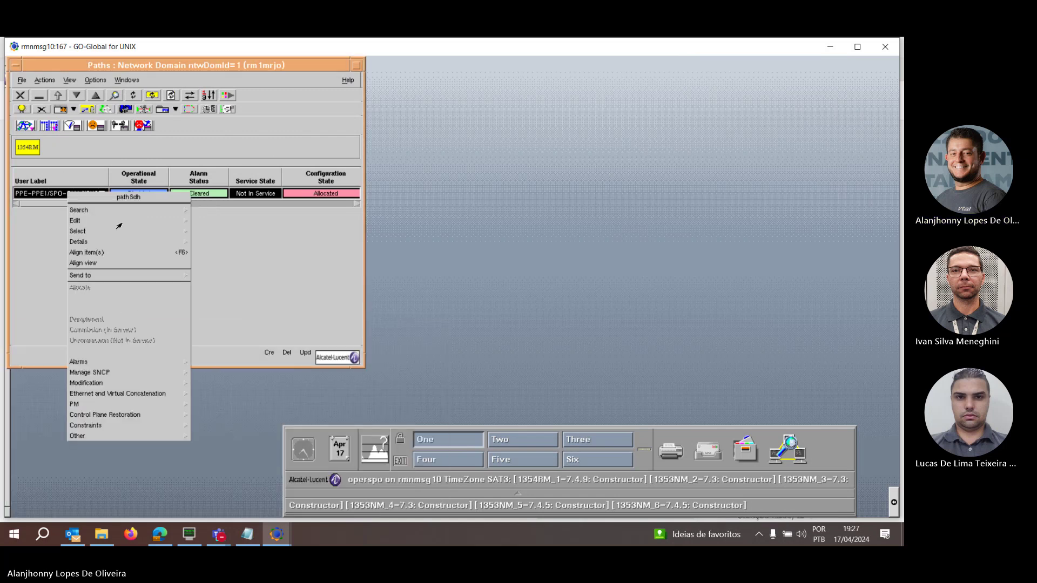
mouse_move(127, 425)
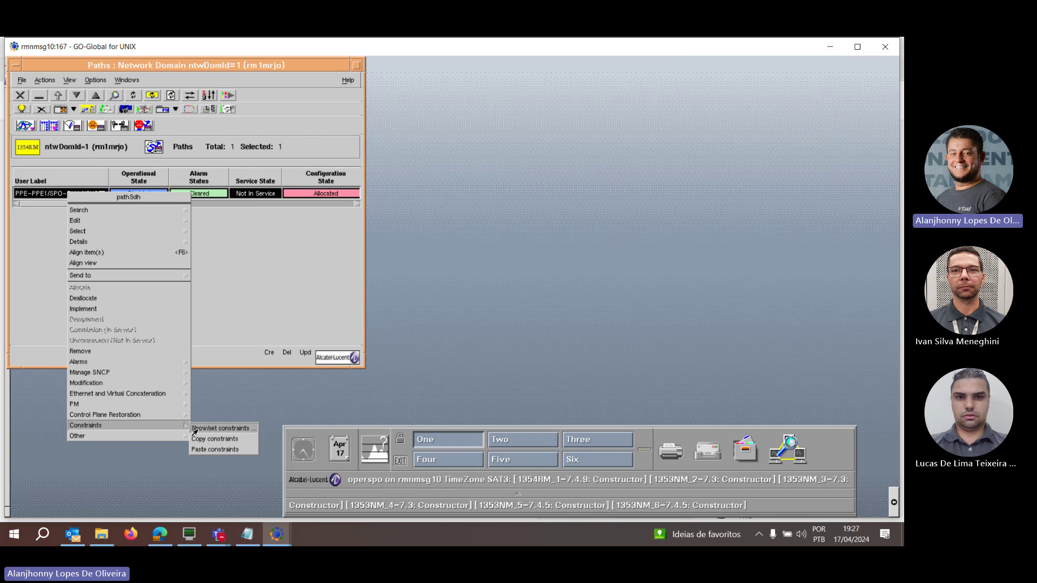
click(198, 429)
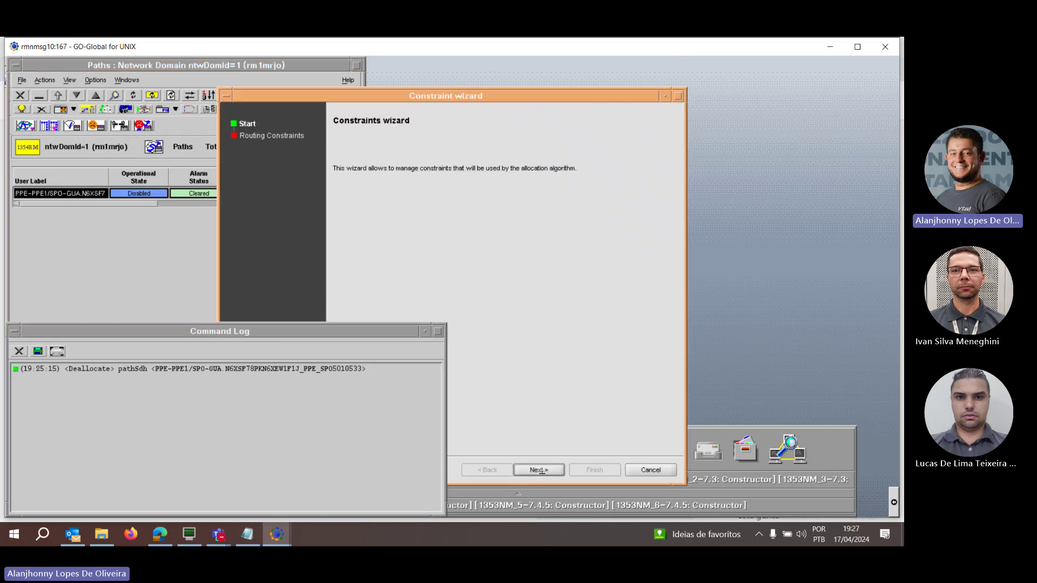
click(542, 470)
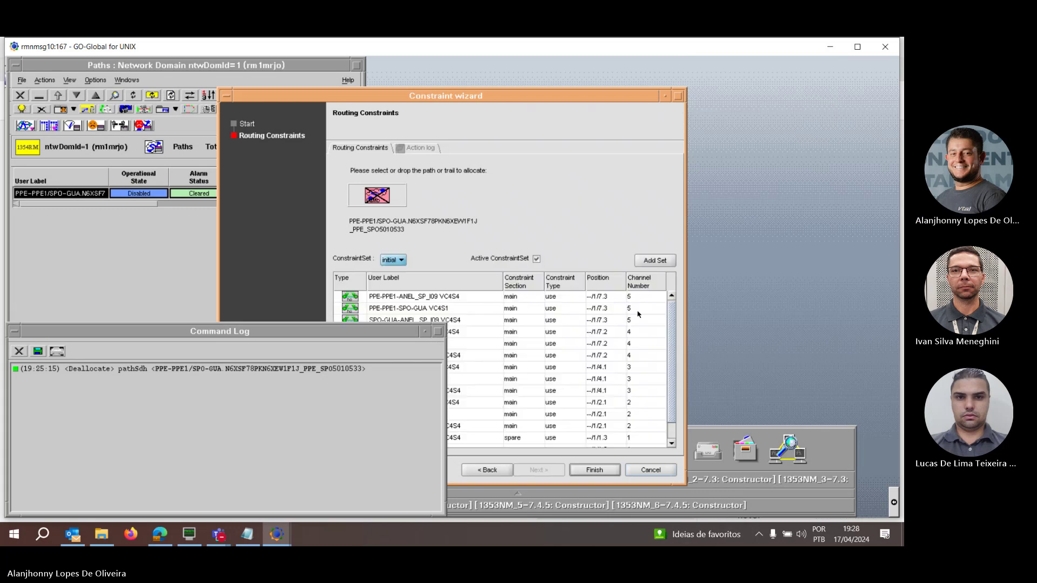
scroll(672, 364, down, 2)
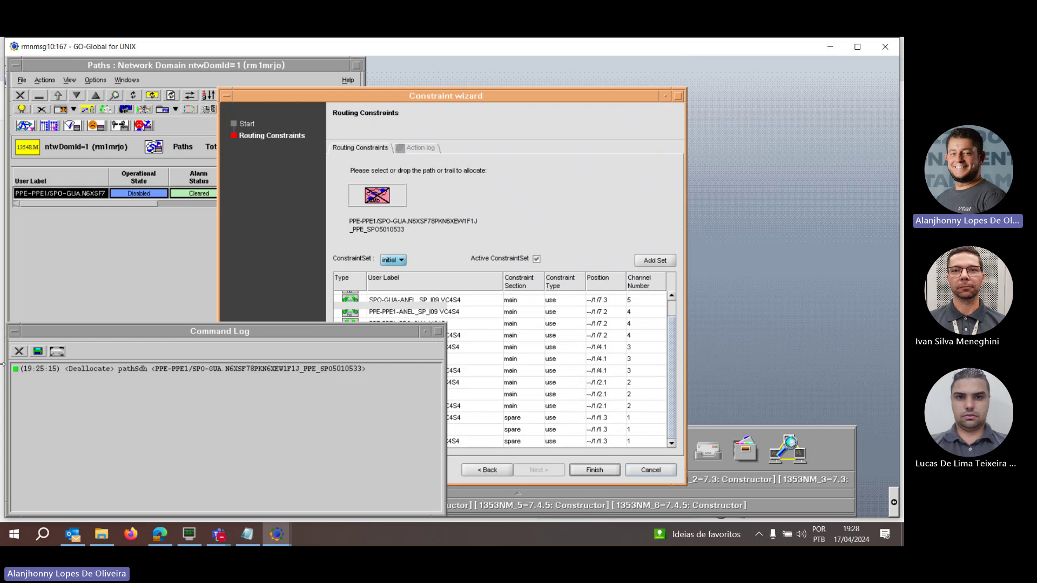
click(23, 355)
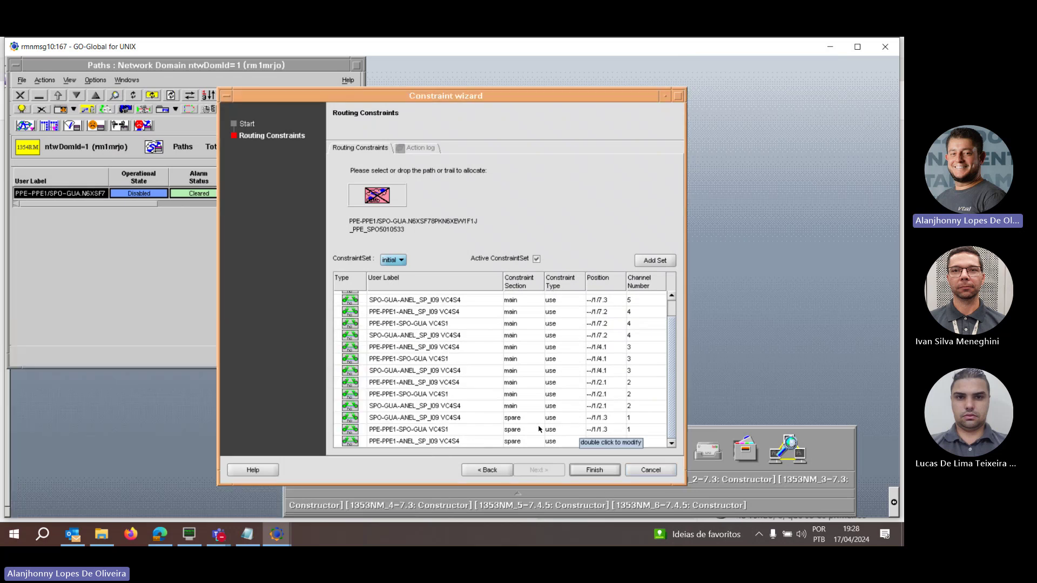
Set the constraint section of all three channel 2 constraints at position --/1/2.1 to spare
double_click(516, 408)
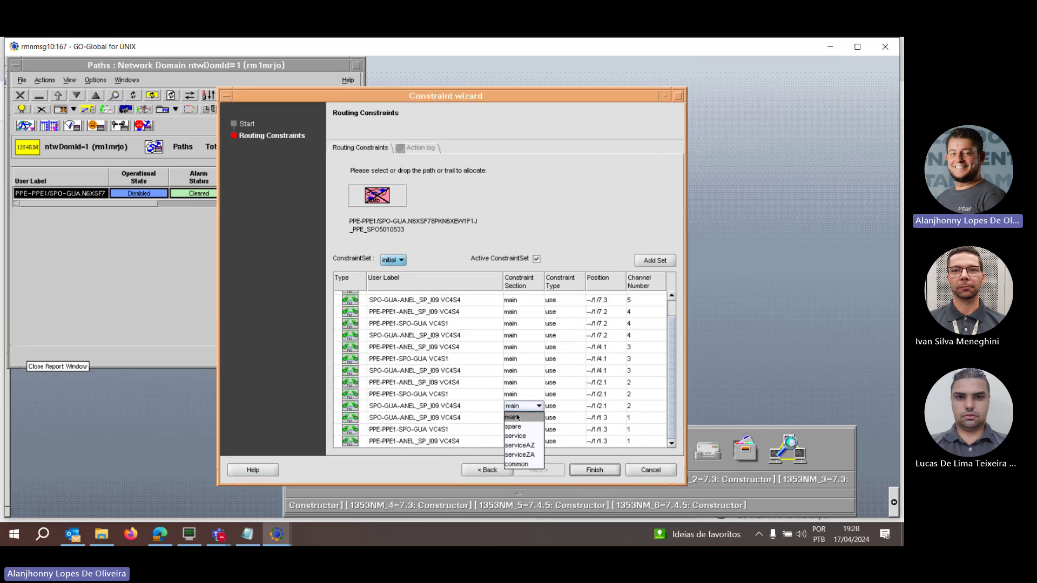
click(518, 427)
double_click(518, 395)
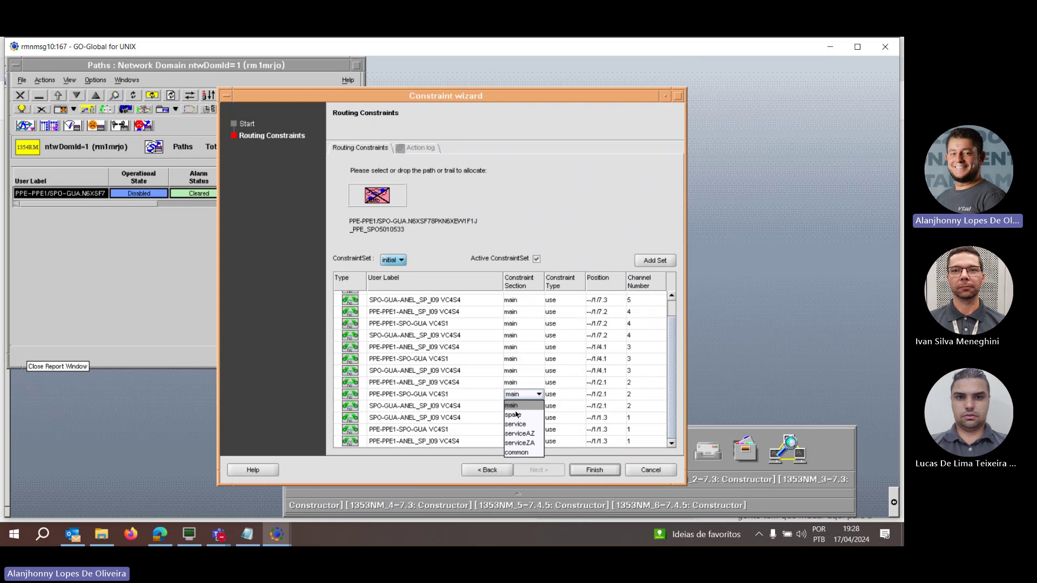
click(519, 405)
double_click(522, 384)
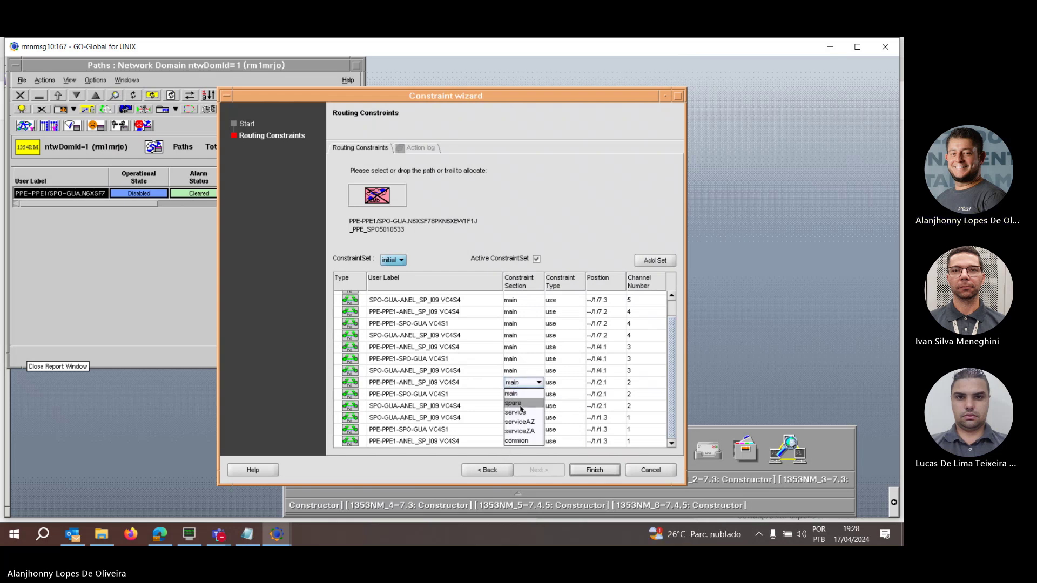
click(516, 403)
Set the constraint section of all three channel 3 constraints at position --/1/4.1 to spare
double_click(519, 372)
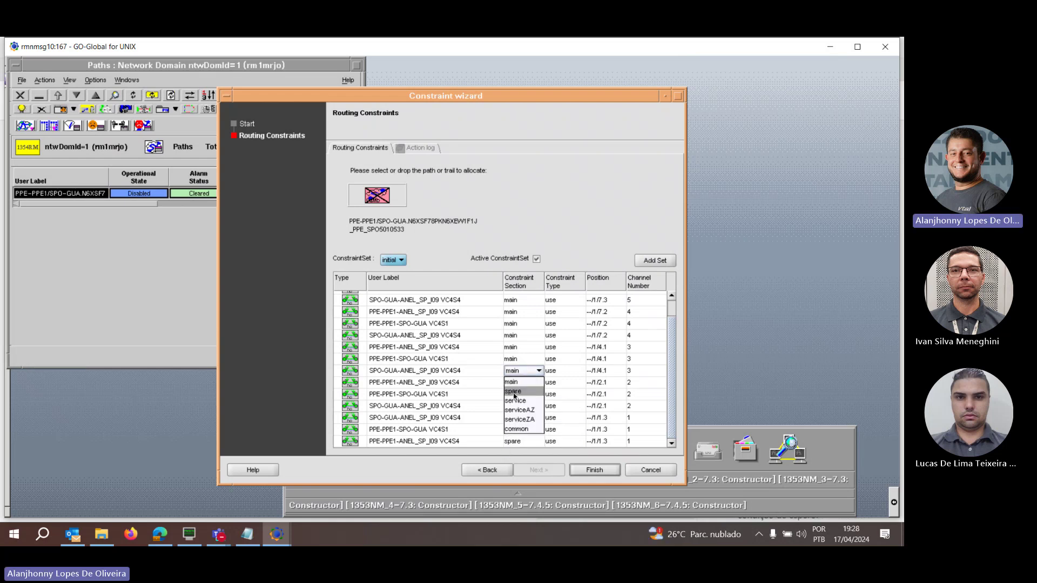
click(519, 391)
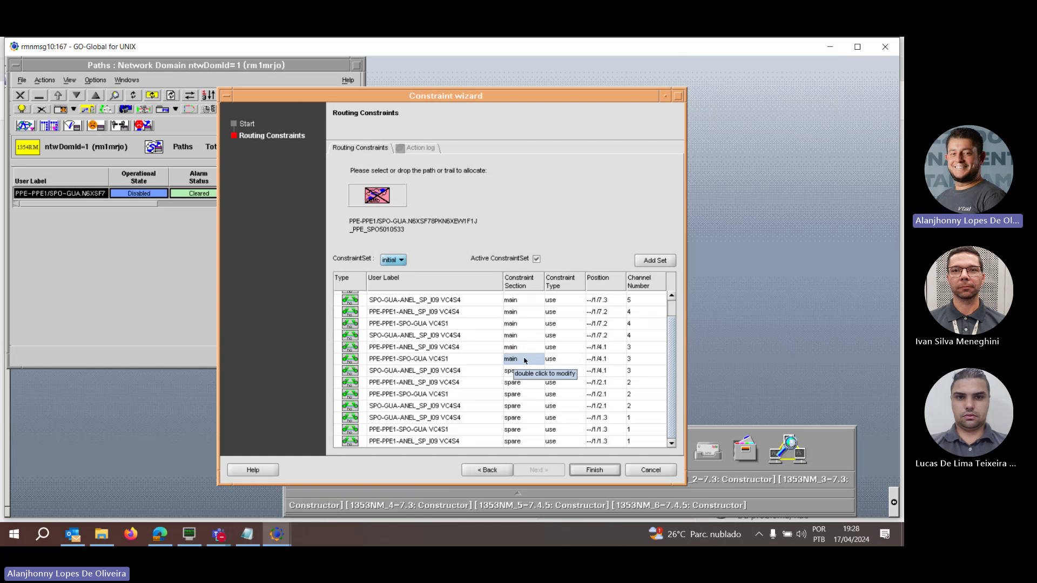
double_click(524, 360)
click(520, 381)
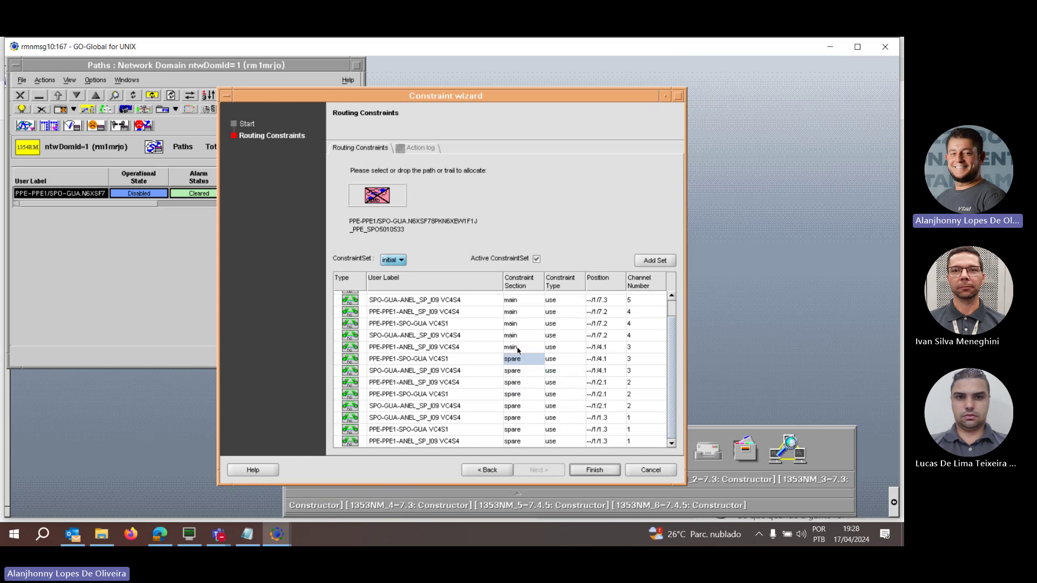
double_click(517, 344)
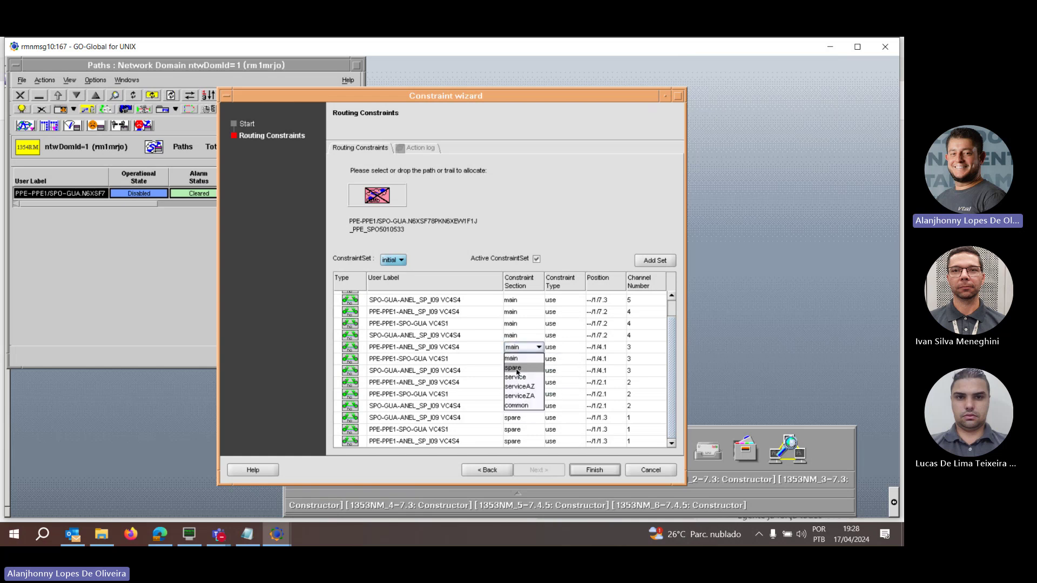
click(517, 368)
Set the constraint section of all three channel 4 constraints at position --/1/7.2 to spare
double_click(517, 336)
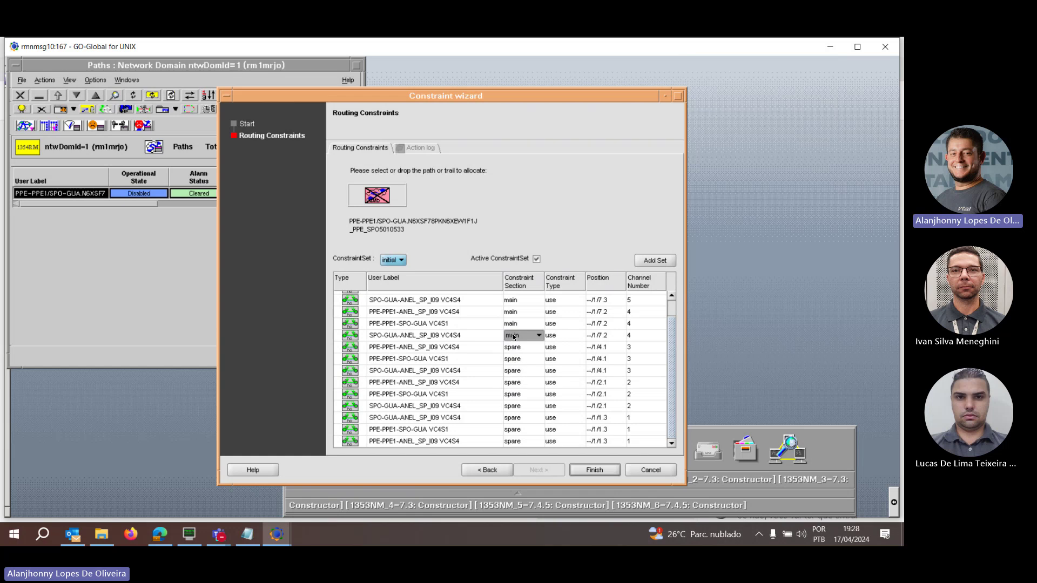
click(515, 358)
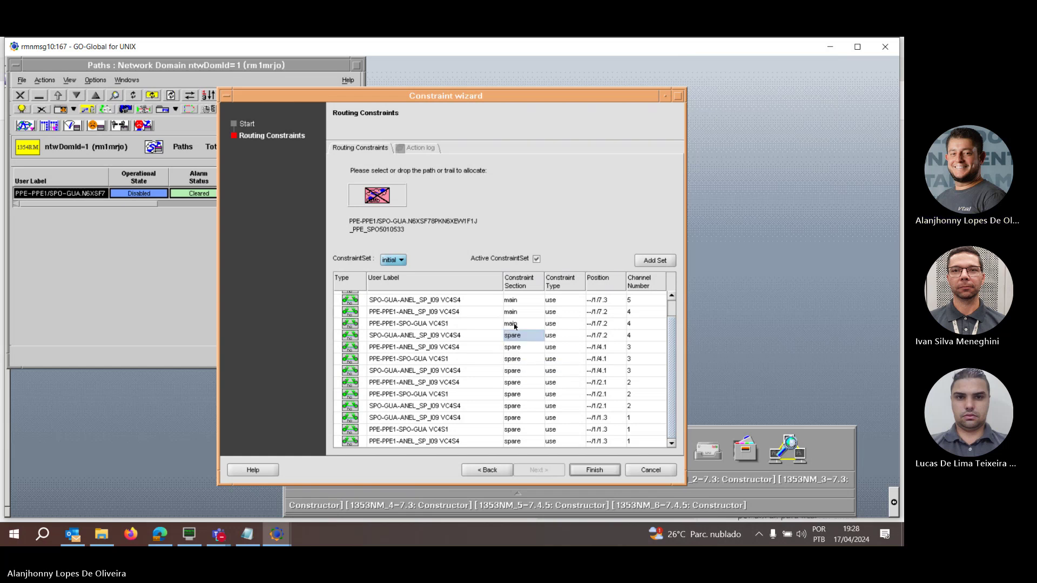
double_click(516, 324)
click(516, 345)
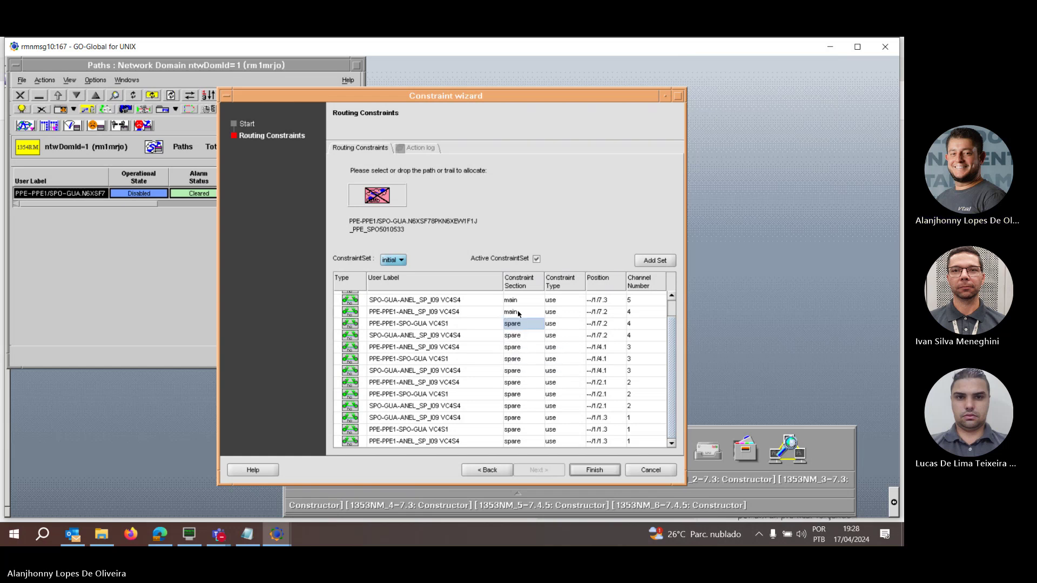
double_click(517, 314)
click(516, 332)
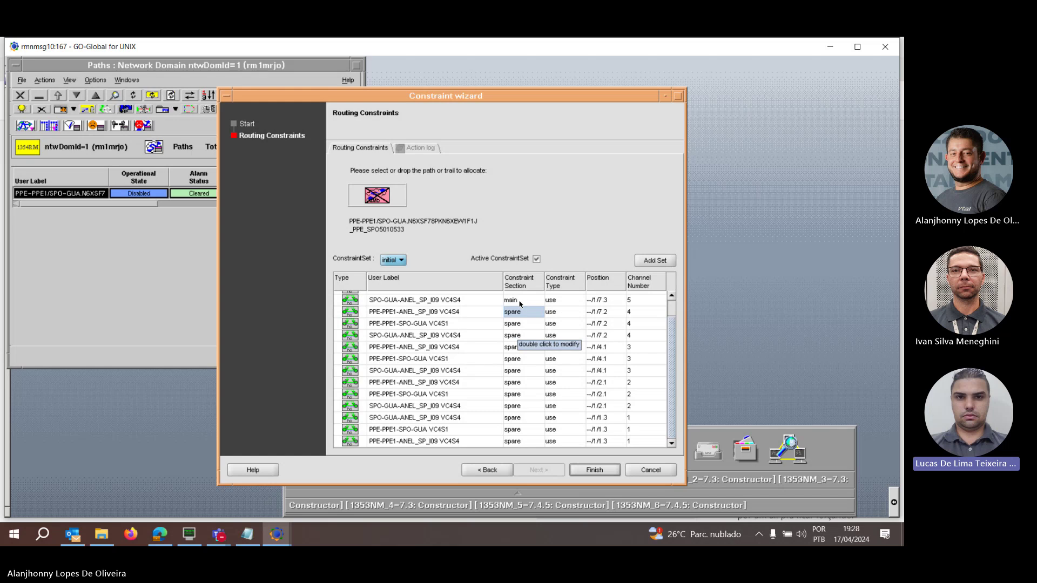
Set the constraint section of all three channel 5 constraints at position --/1/7.3 to spare
click(519, 302)
double_click(518, 301)
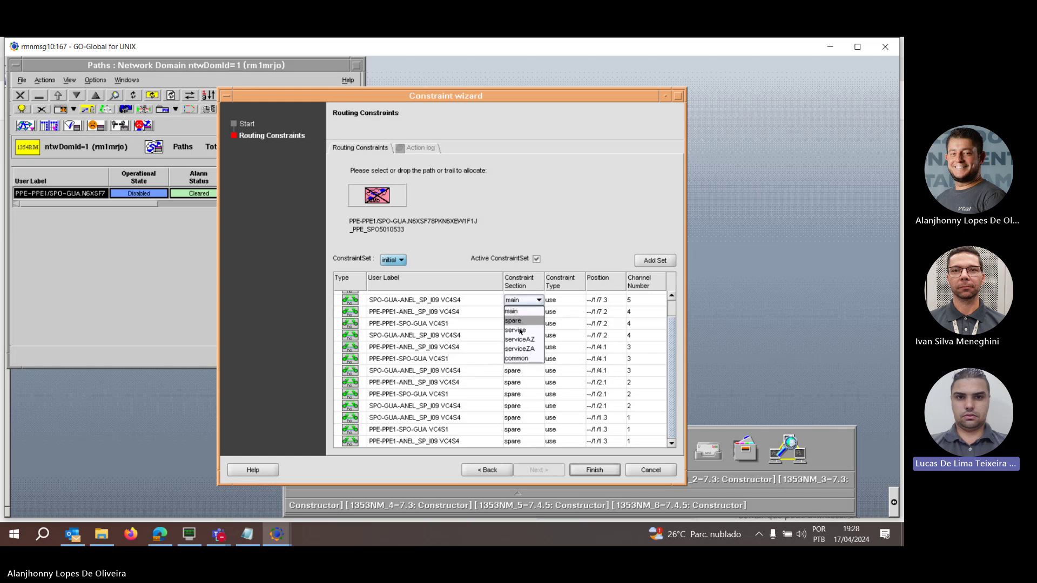
click(517, 322)
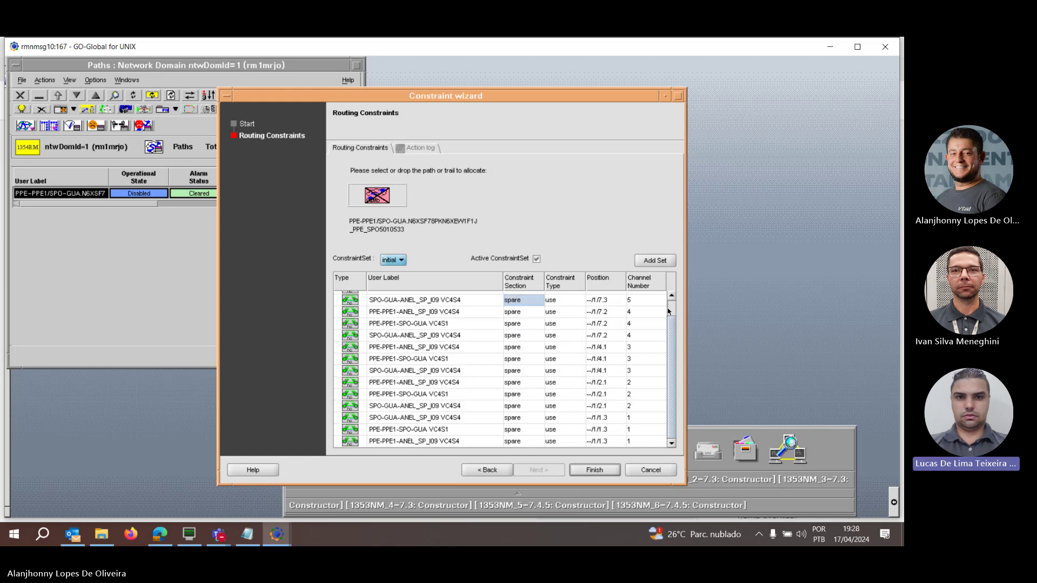
scroll(673, 308, up, 1)
double_click(513, 308)
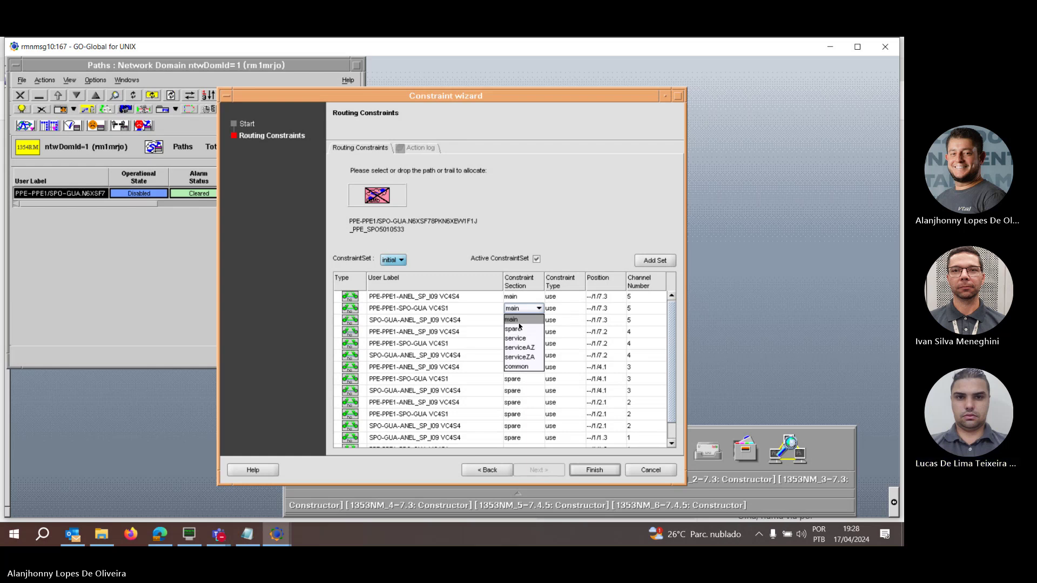
click(513, 329)
double_click(516, 296)
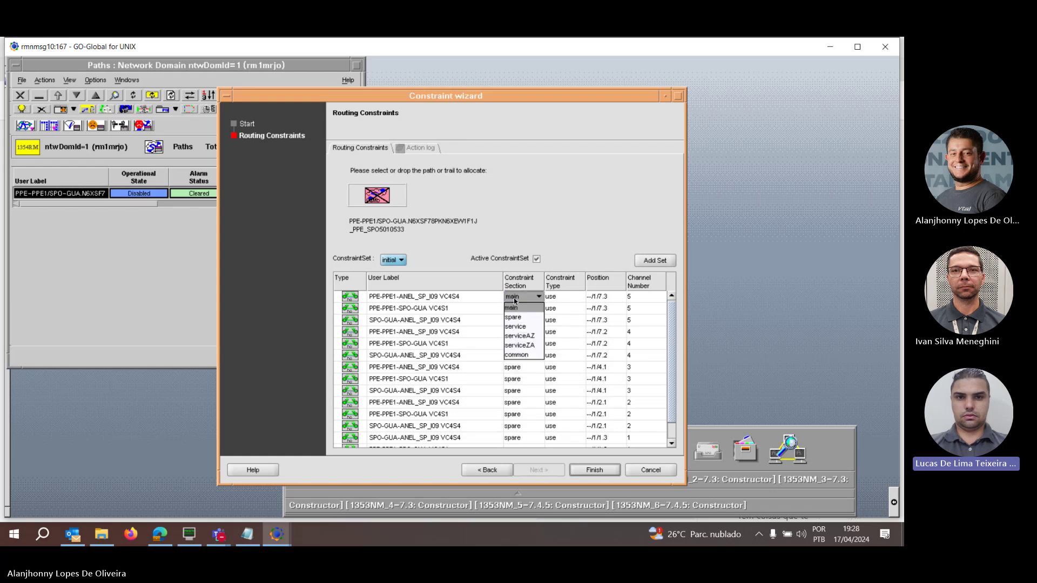
click(514, 323)
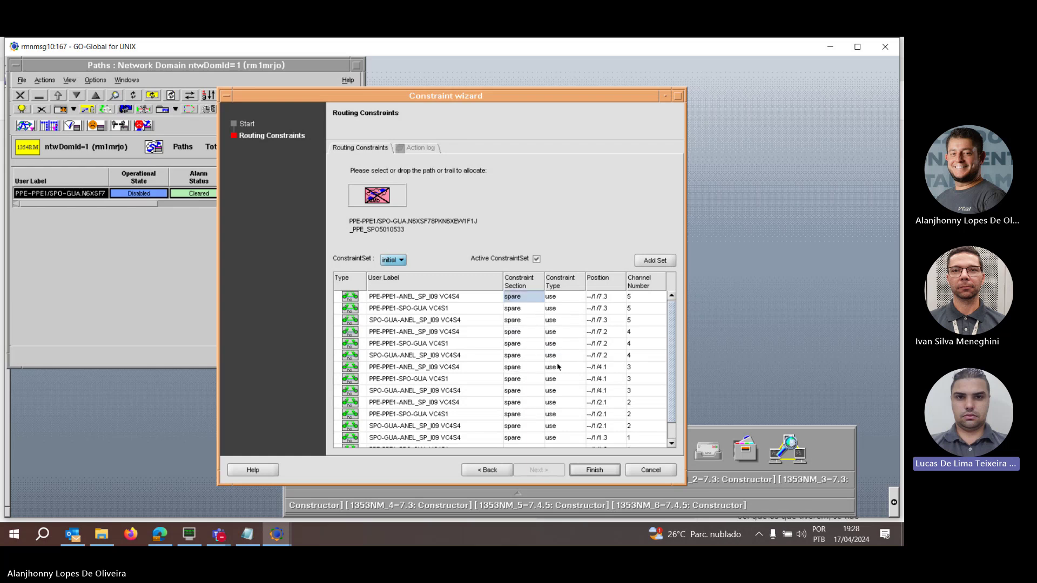
Submit the changed routing constraints, close the Constraint wizard and allocate the PPE-PPE1/SPO-GUA path
click(594, 468)
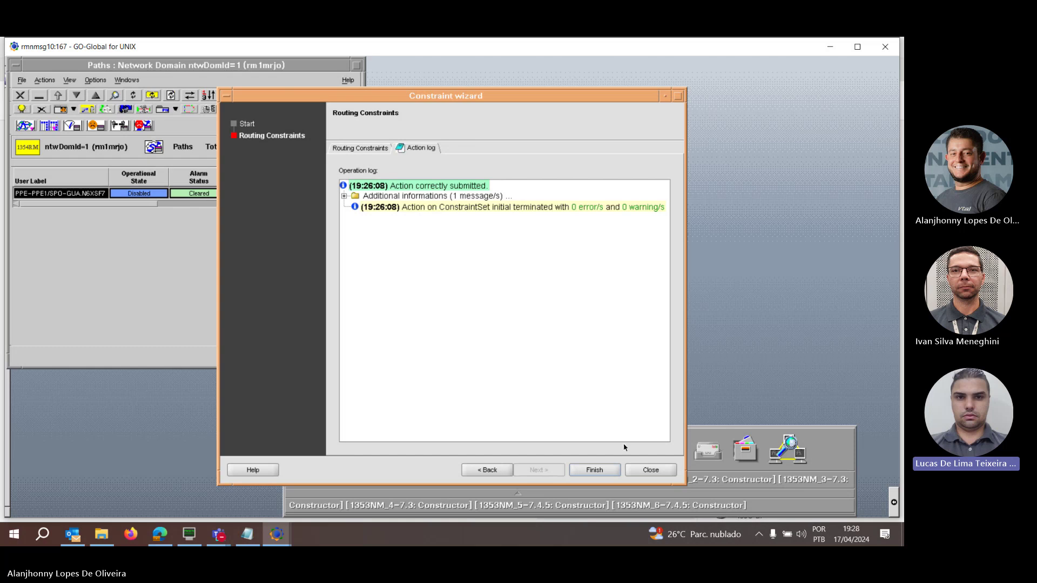
click(651, 470)
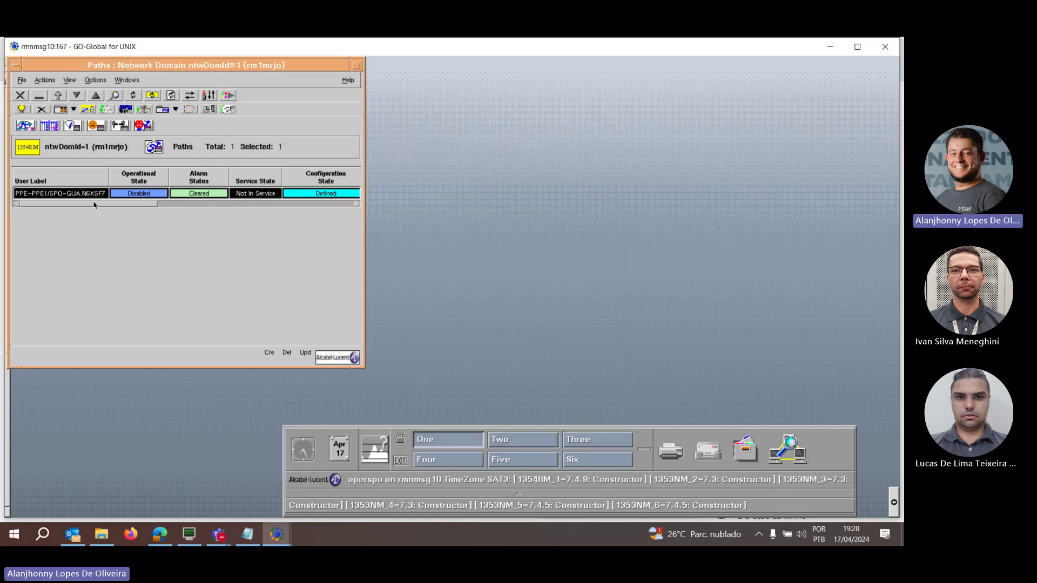
right_click(67, 195)
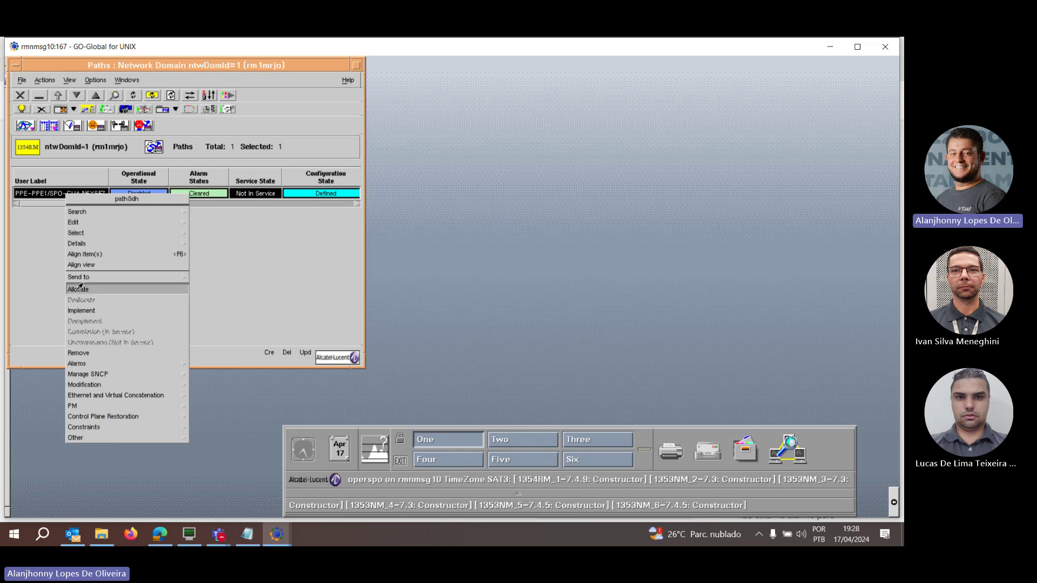
click(68, 291)
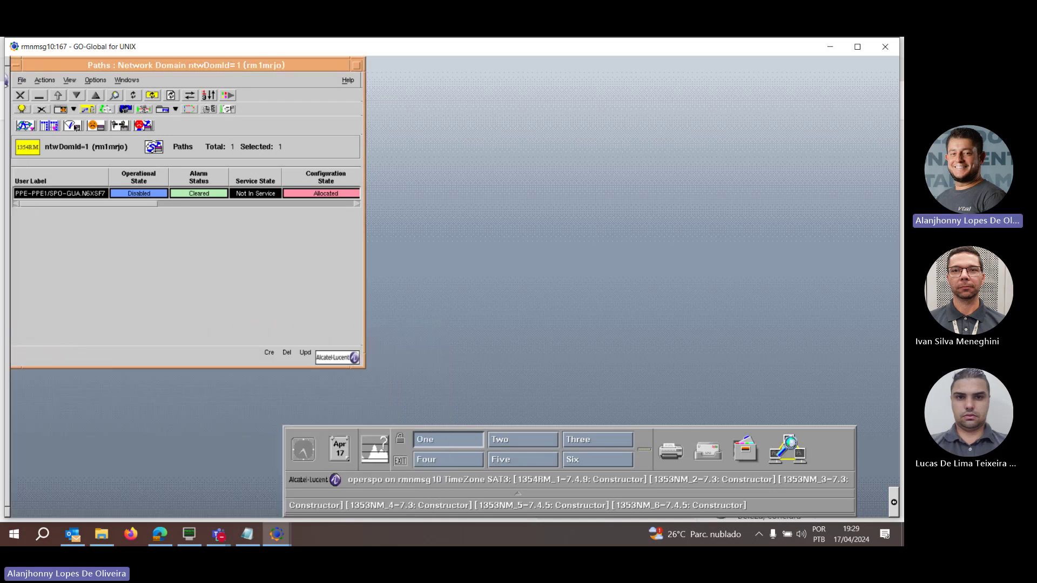
List the path's server trails, check the channel 1 trail's main and spare routes in its routing display, and close the display
click(118, 127)
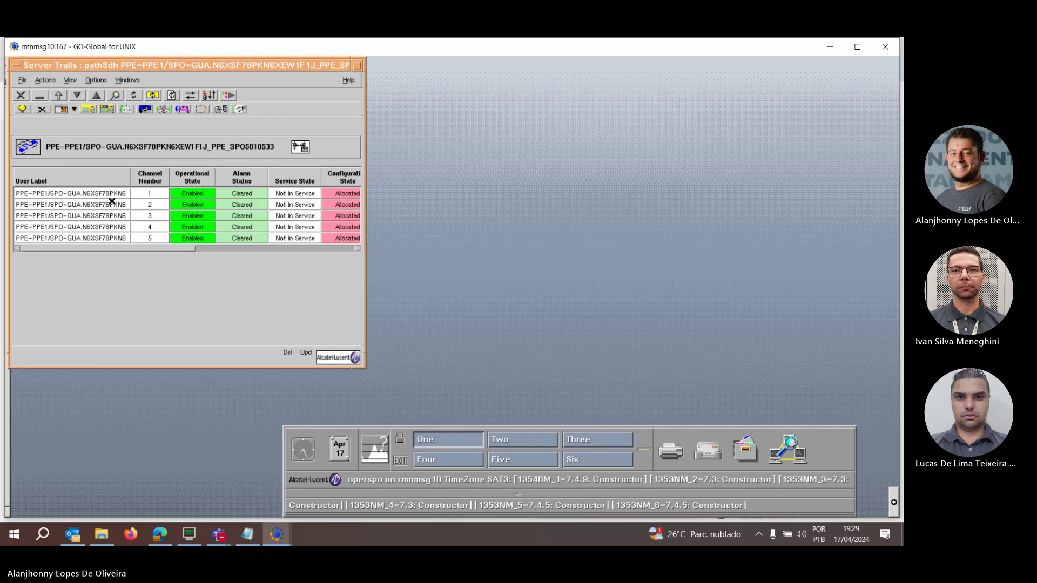
double_click(77, 197)
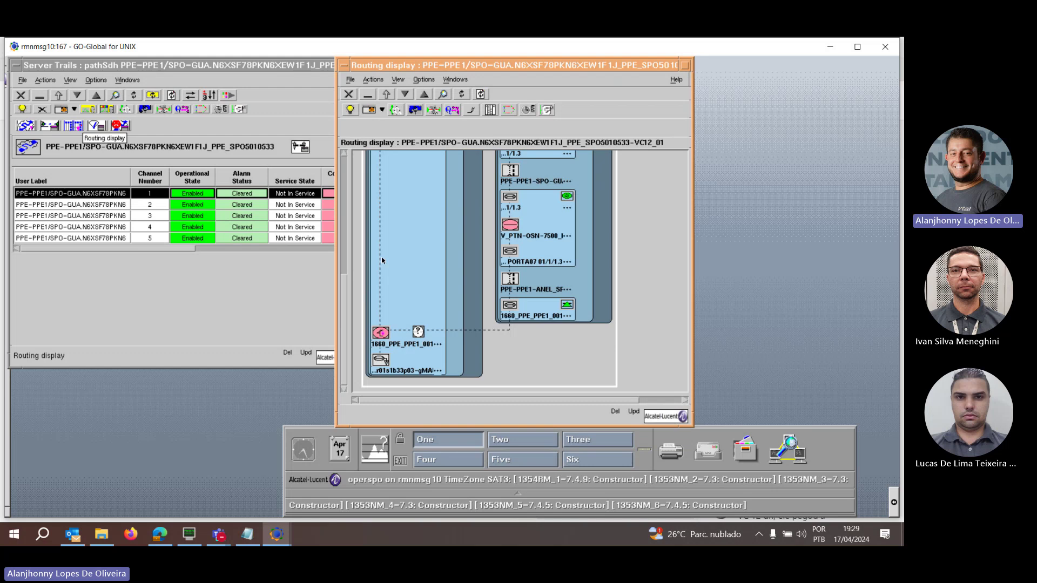
click(350, 94)
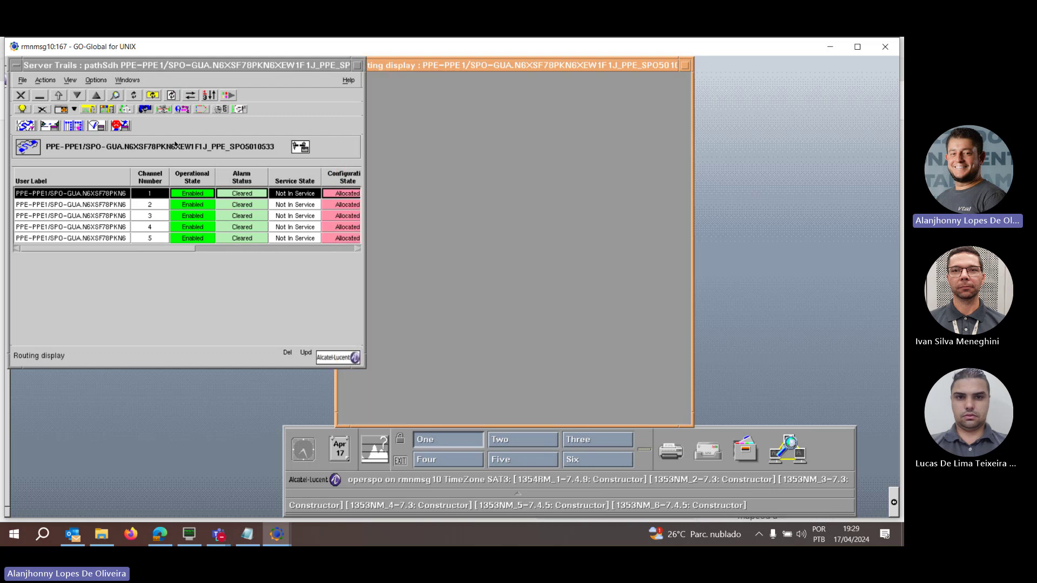
Examine the channel 2 trail's main and spare routes from end to end in its routing display and close the display
click(87, 206)
click(77, 128)
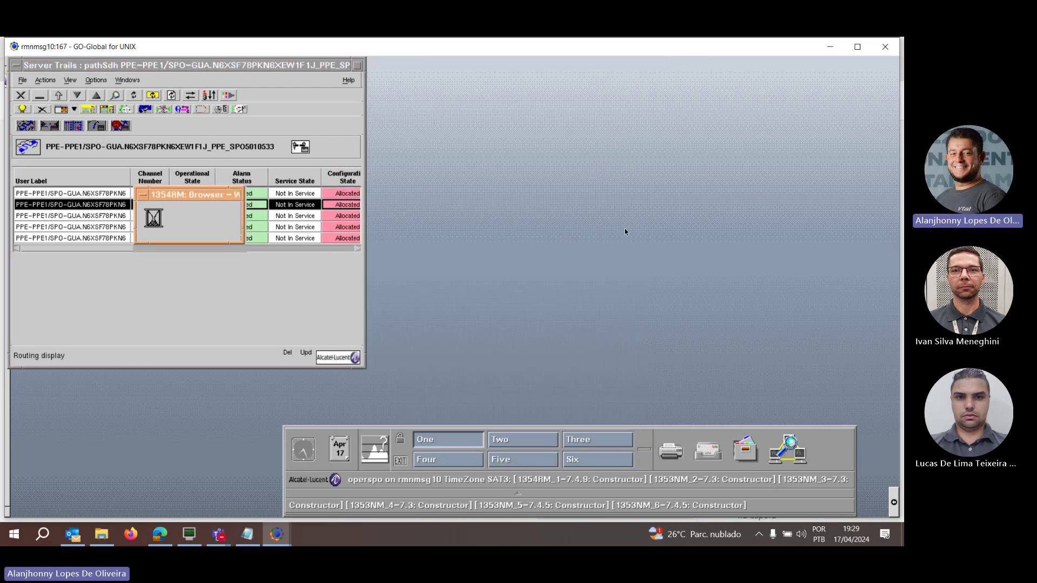
drag(347, 169, 345, 236)
scroll(406, 238, down, 1)
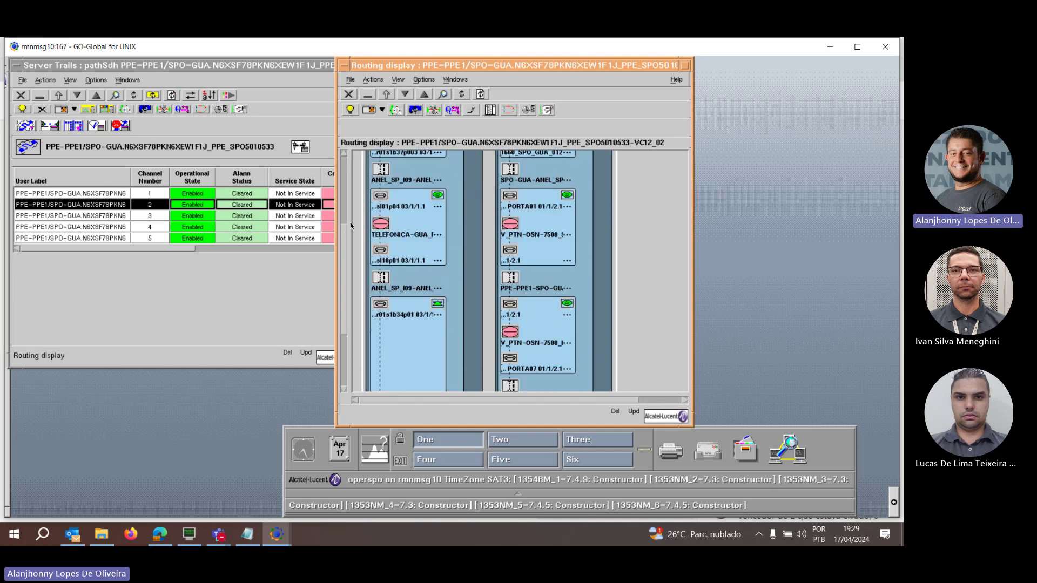
scroll(405, 238, up, 5)
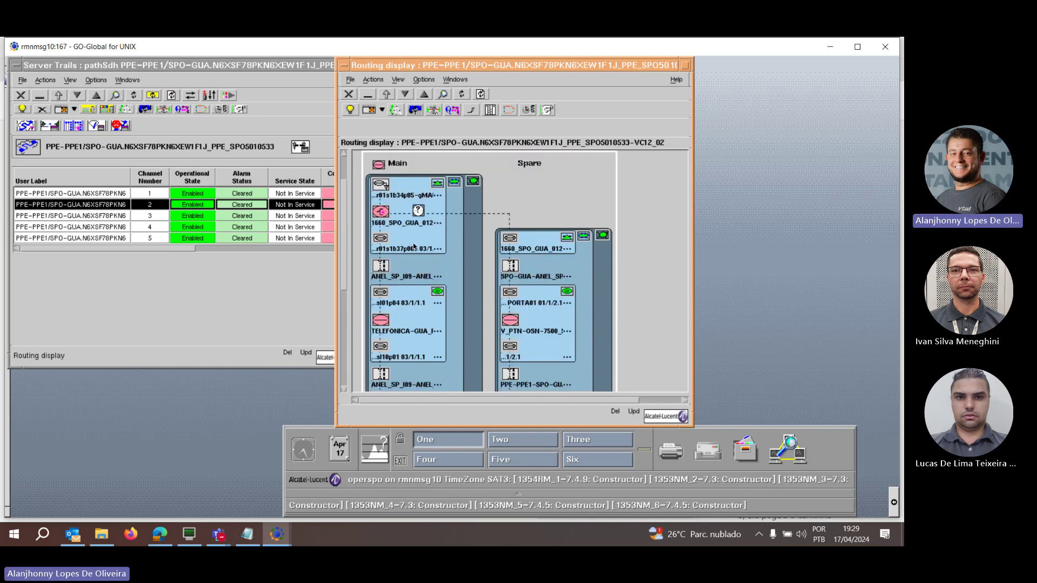
scroll(411, 243, down, 2)
scroll(417, 196, up, 3)
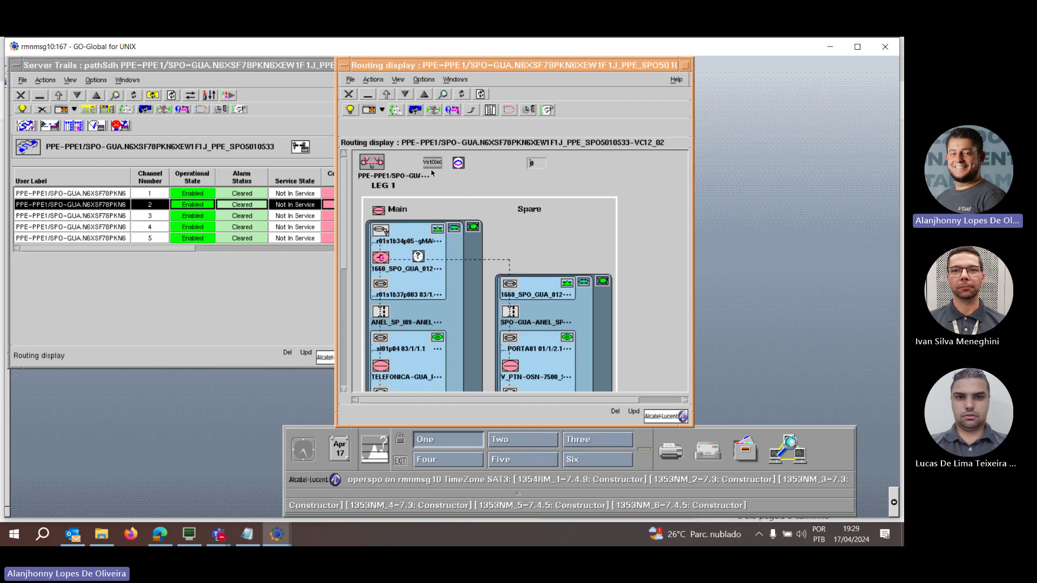
scroll(427, 192, down, 2)
scroll(432, 189, up, 2)
scroll(432, 190, down, 7)
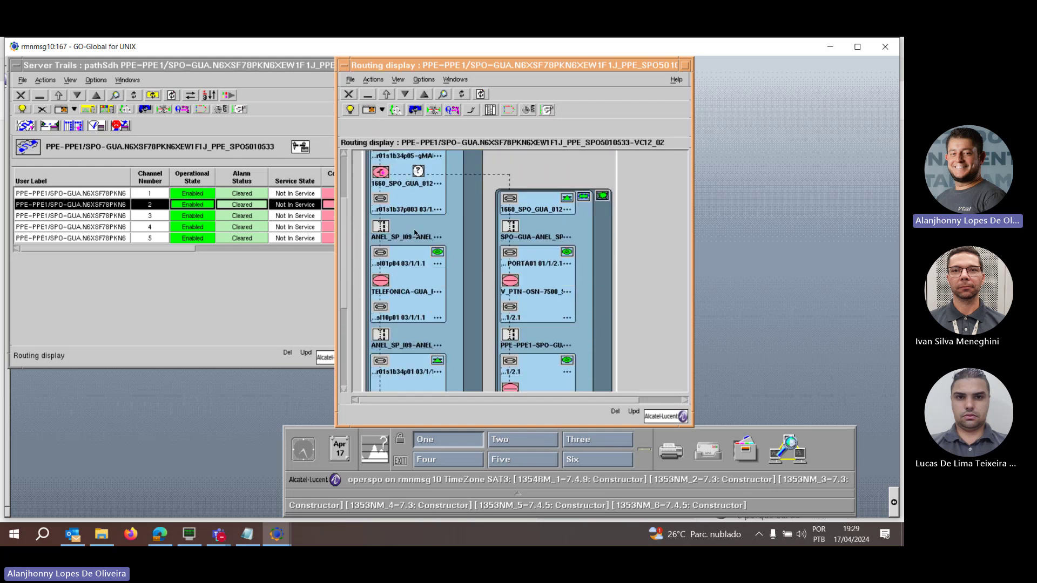
scroll(388, 214, up, 7)
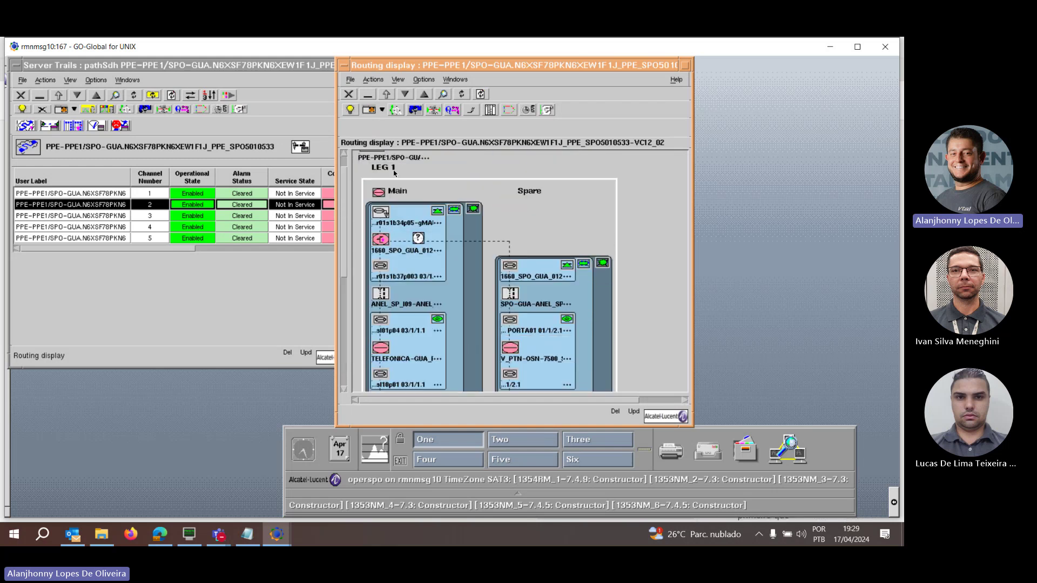
click(349, 94)
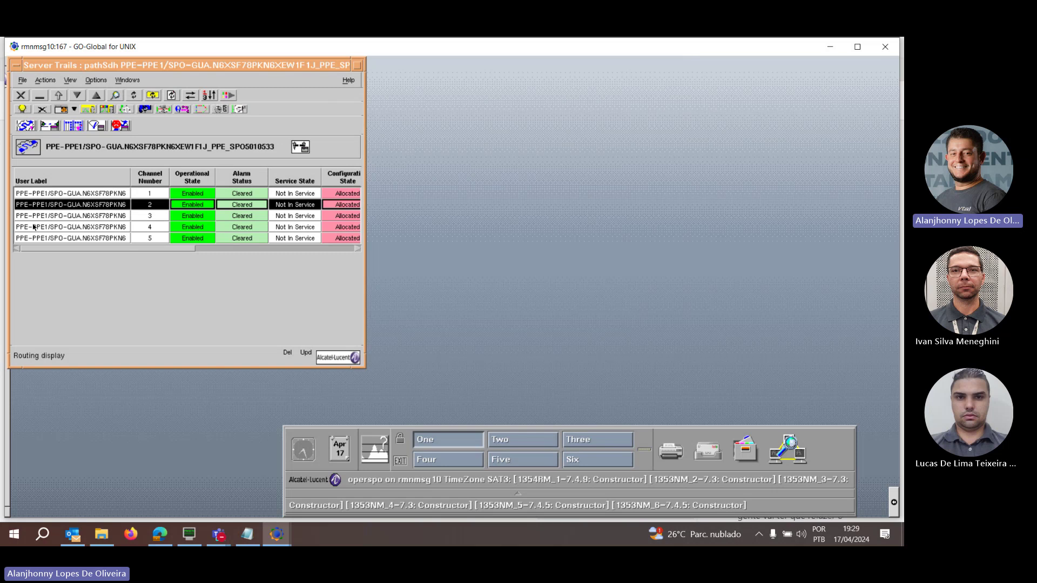
Open the channel 3 trail's routing display and check the main and spare routes along their full length
click(43, 215)
click(71, 128)
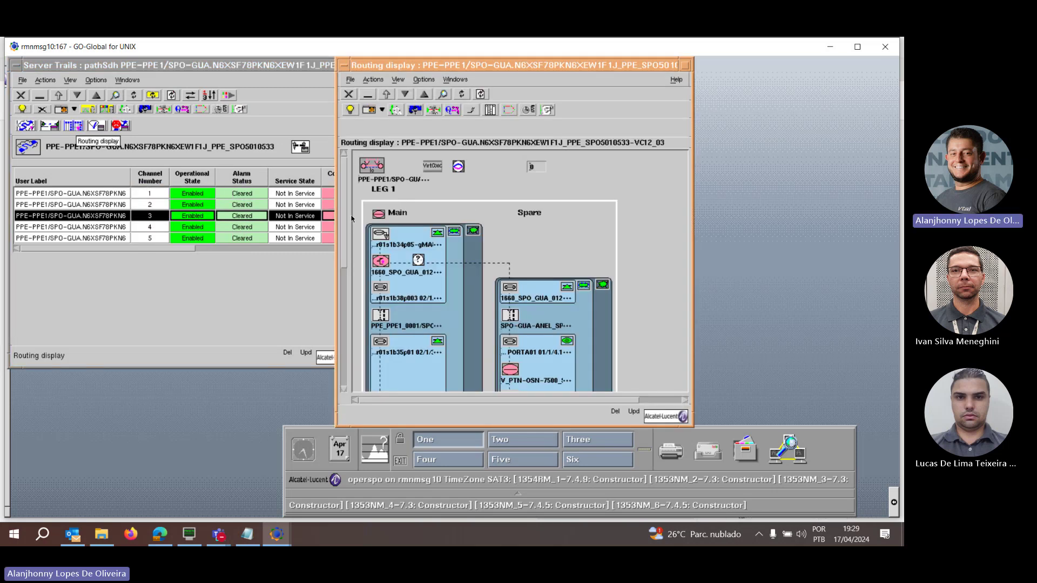
scroll(379, 217, down, 3)
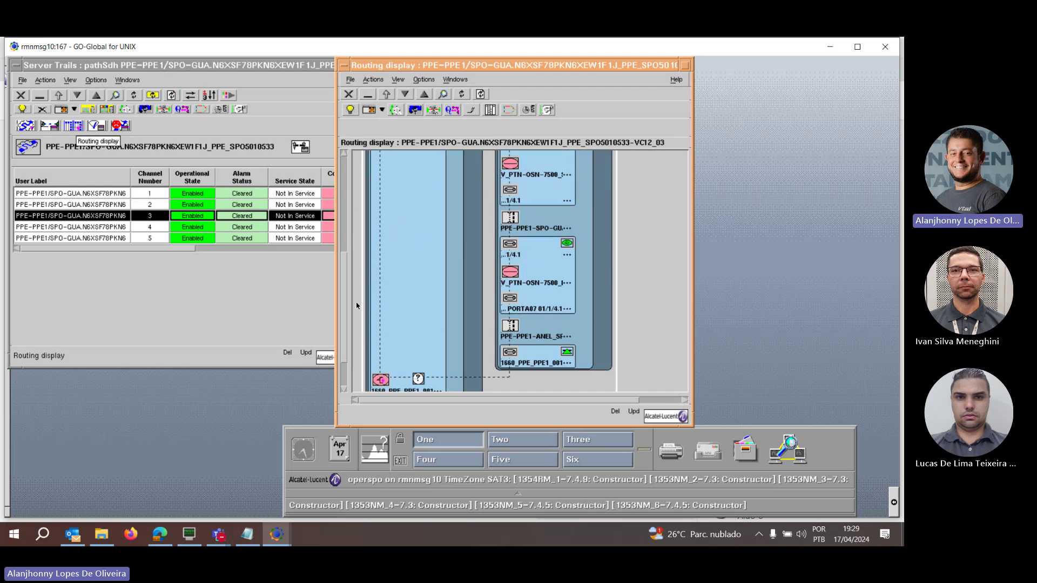
scroll(379, 218, up, 3)
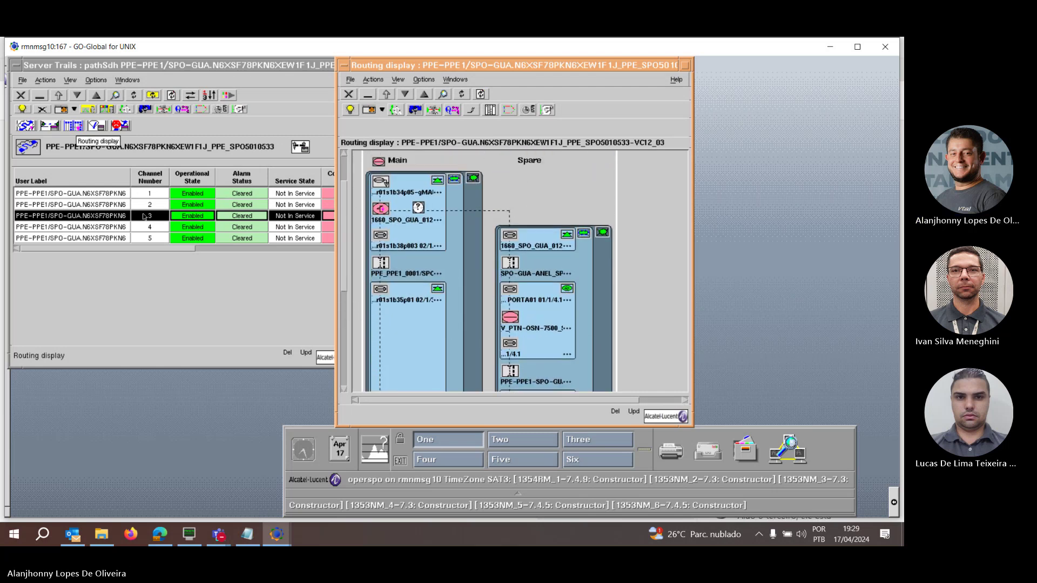
Open the channel 4 trail's routing display and check the main and spare routes along their full length
click(169, 222)
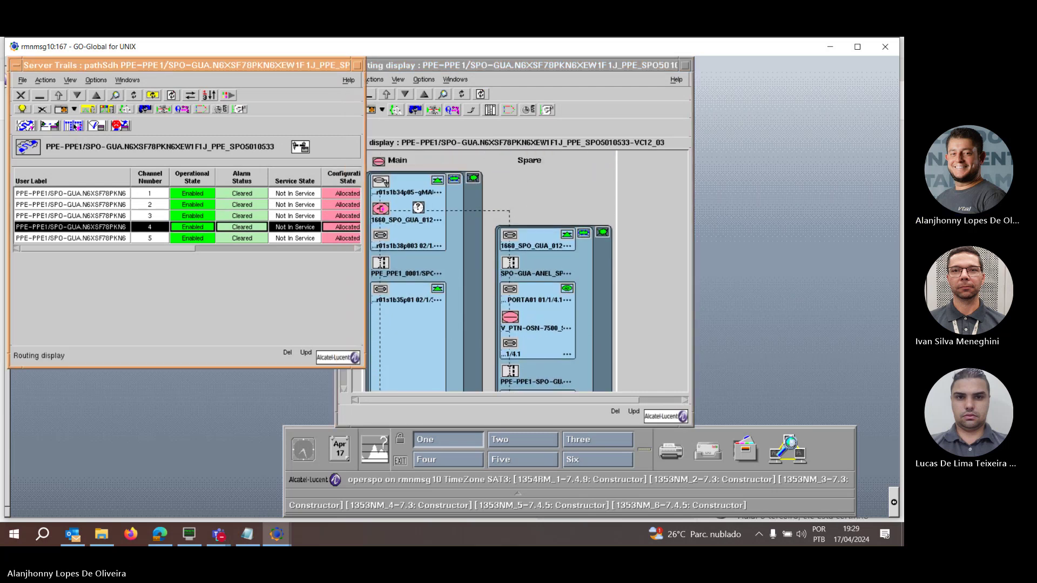
click(119, 124)
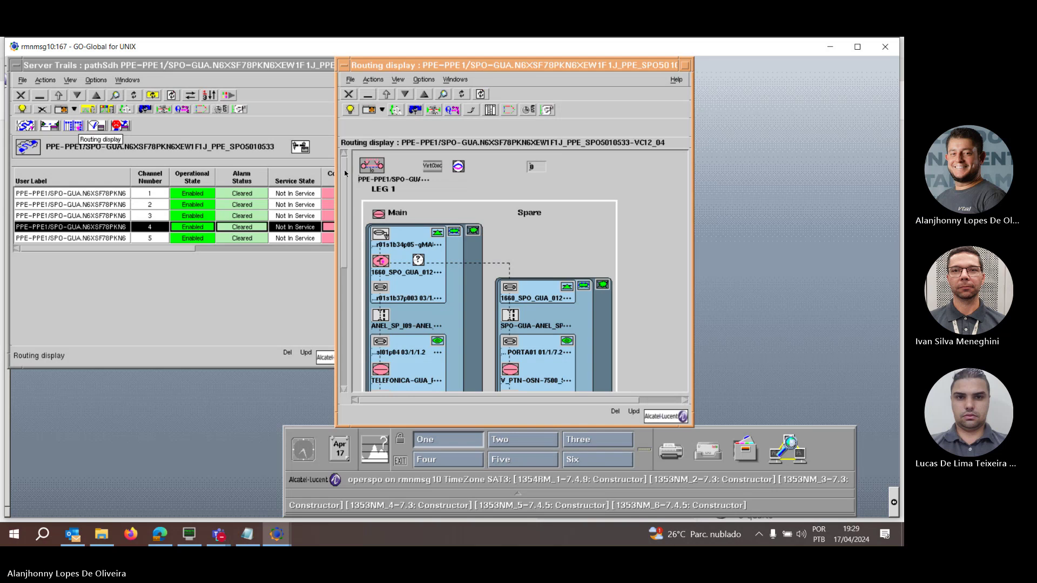
scroll(346, 206, down, 3)
scroll(354, 216, up, 3)
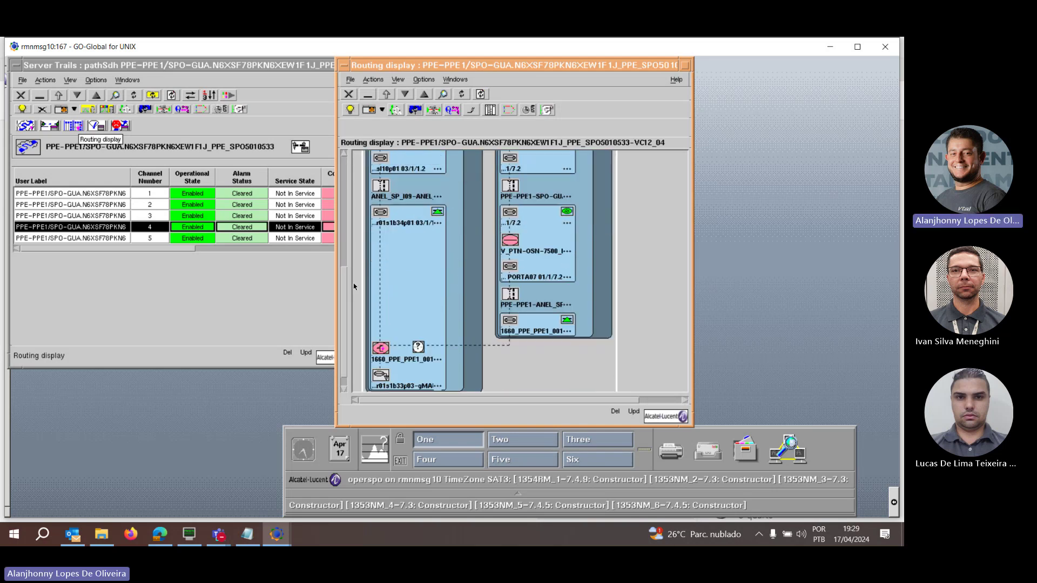
Check the channel 5 trail's main and spare routes in its routing display and close the channel 5 and channel 4 displays
click(102, 240)
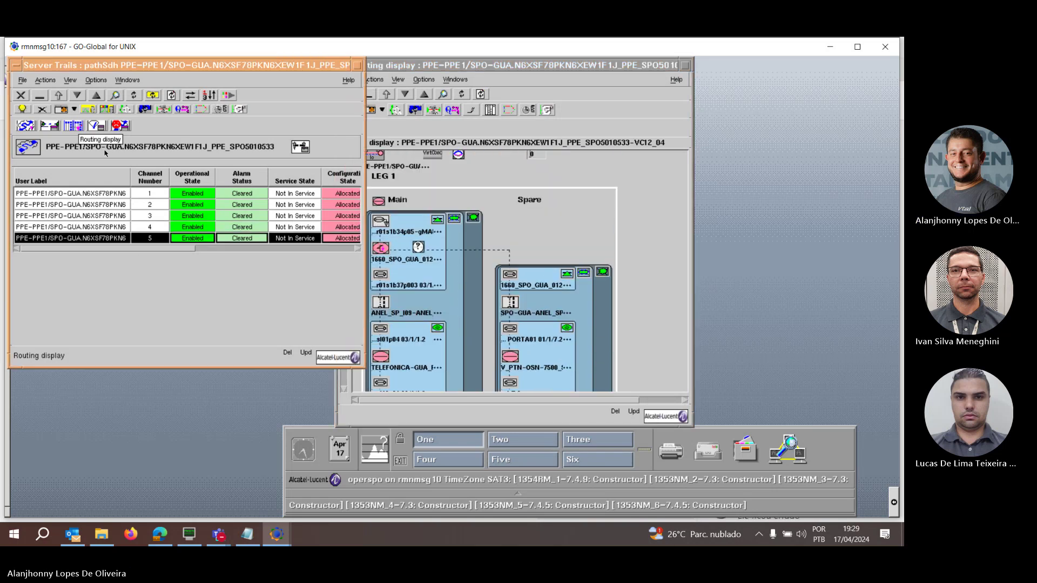
click(77, 129)
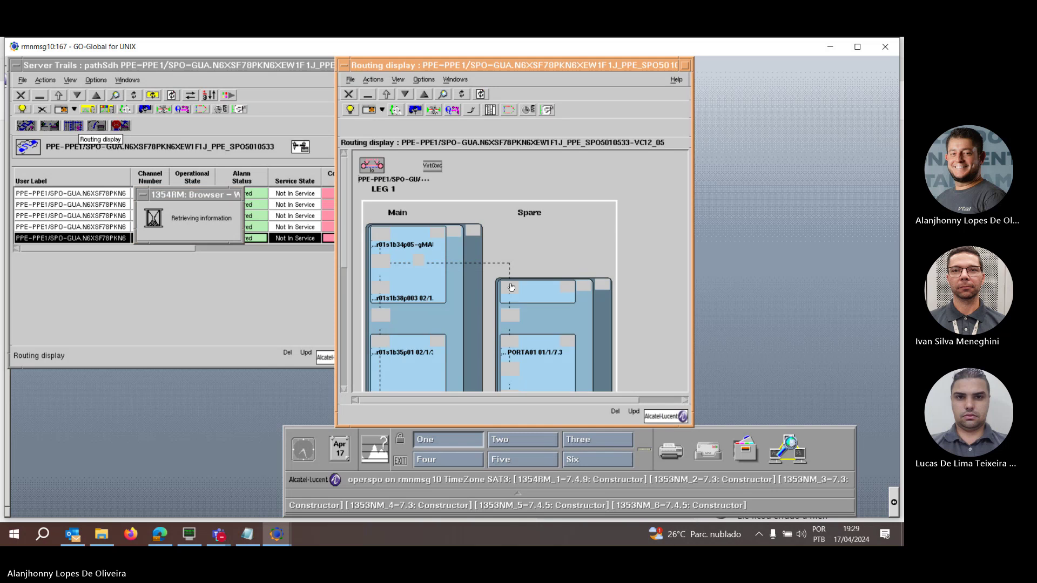
scroll(377, 335, down, 5)
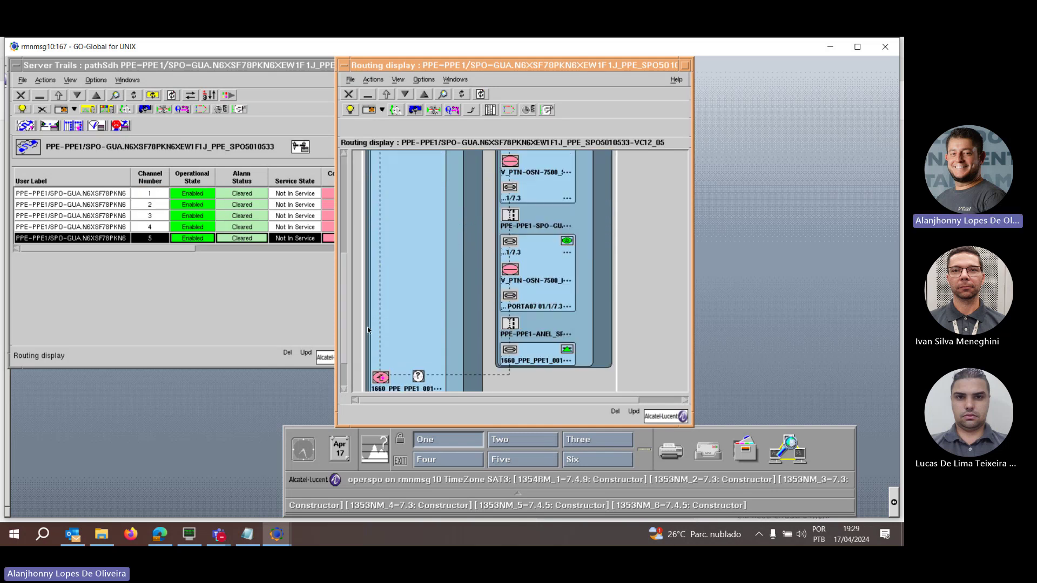
click(349, 94)
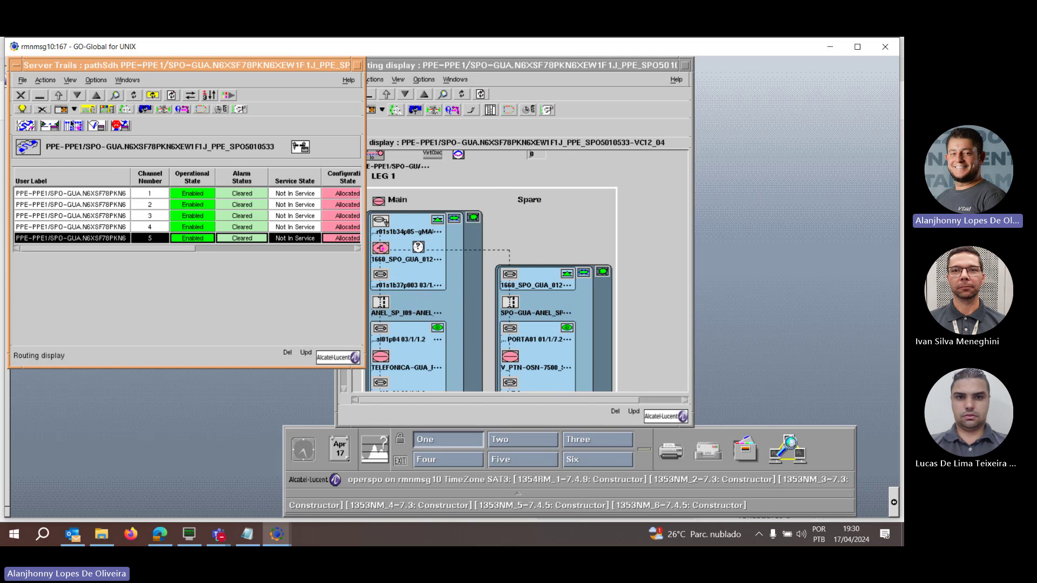
click(73, 125)
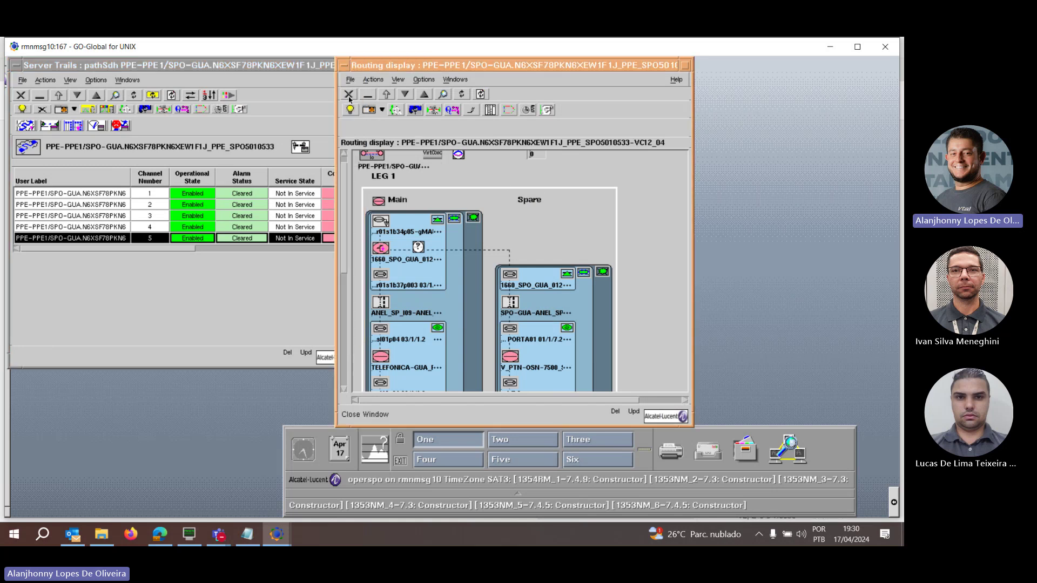
click(348, 94)
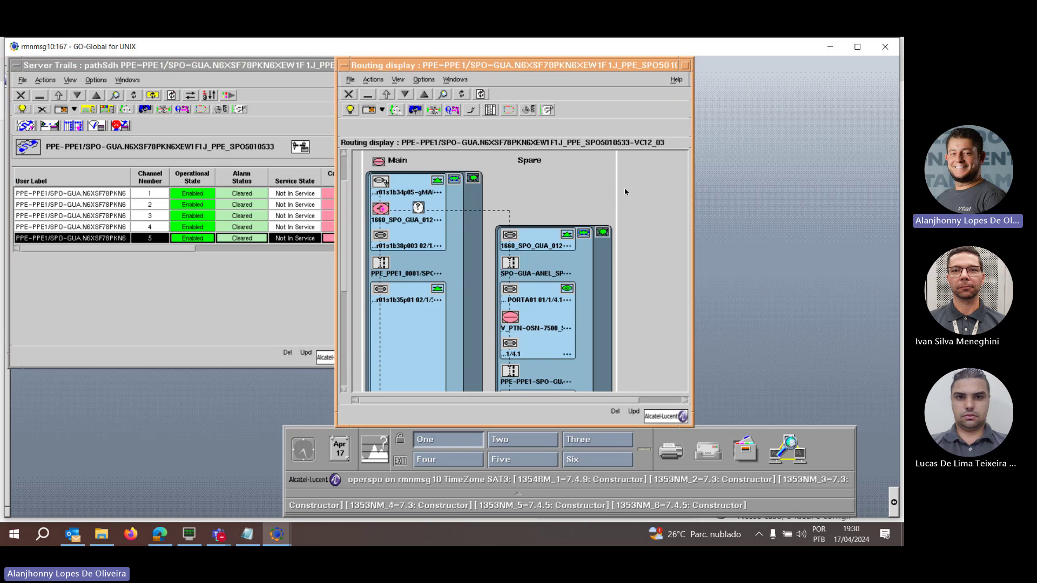
Close the routing display and server trails list, and open the PPE-PPE1/SPO-GUA path's routing constraints in the Constraint wizard
click(349, 94)
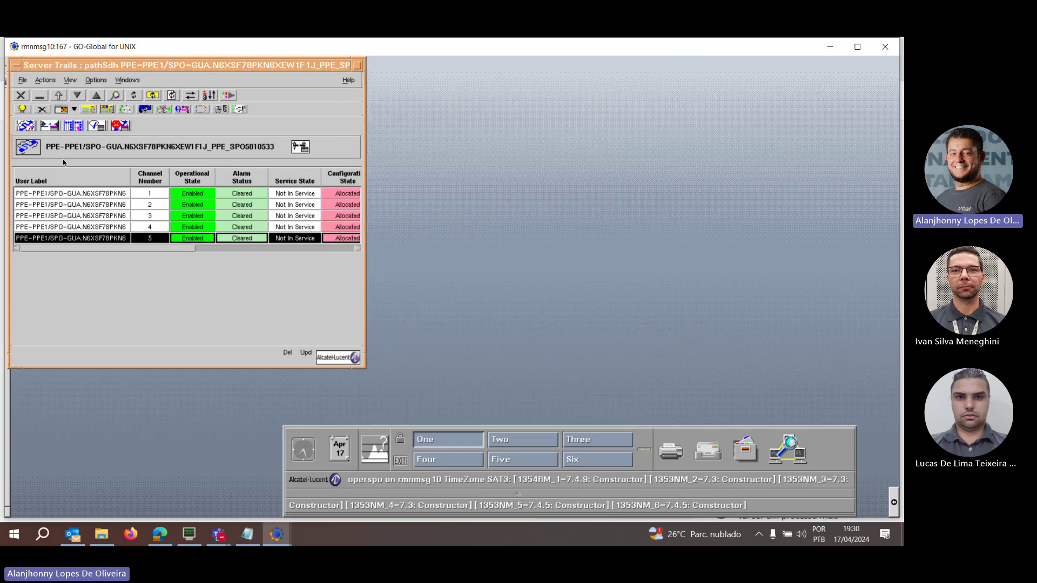
click(20, 95)
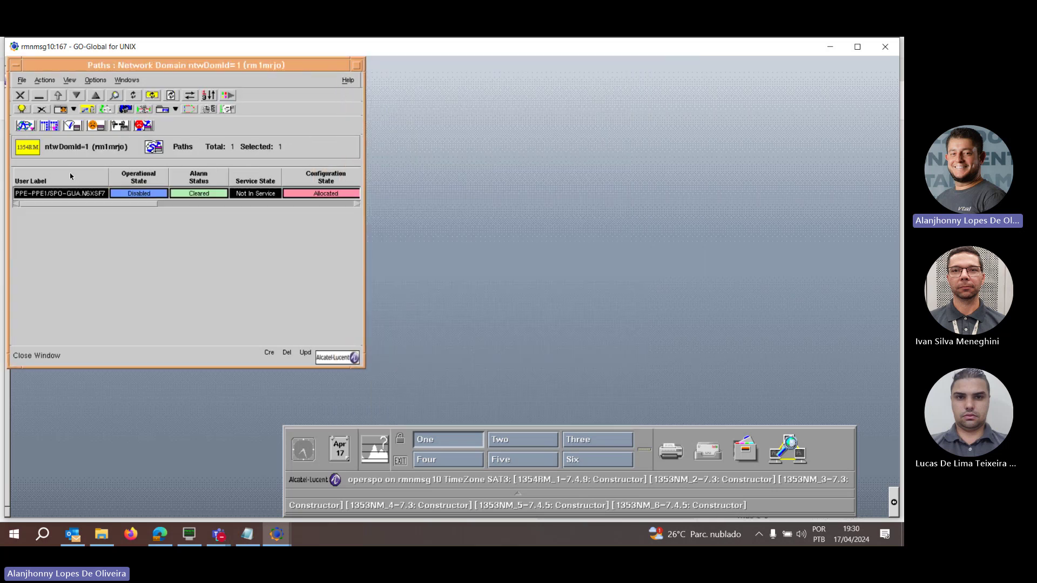
right_click(83, 195)
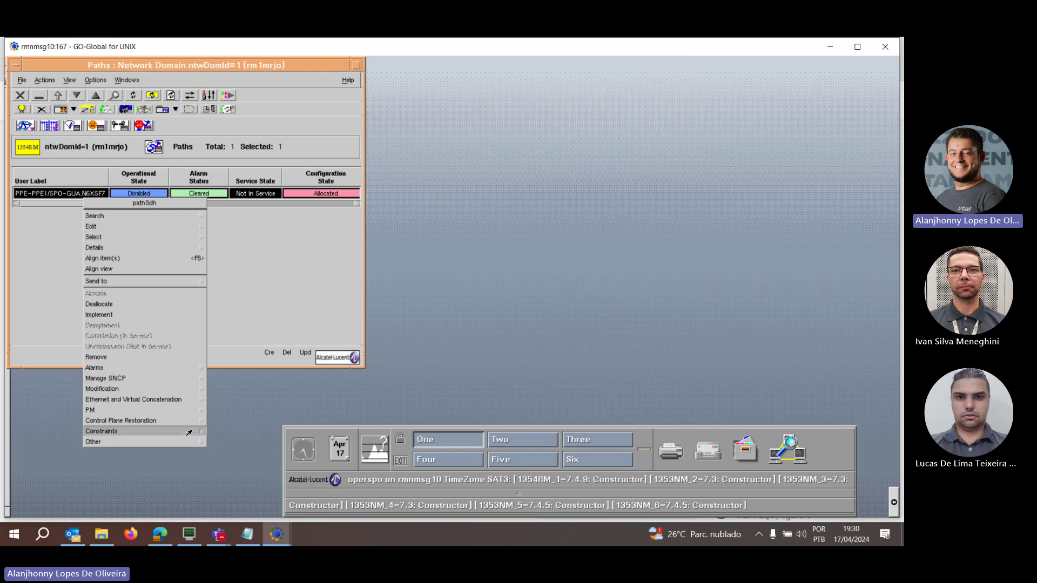
mouse_move(190, 433)
click(229, 436)
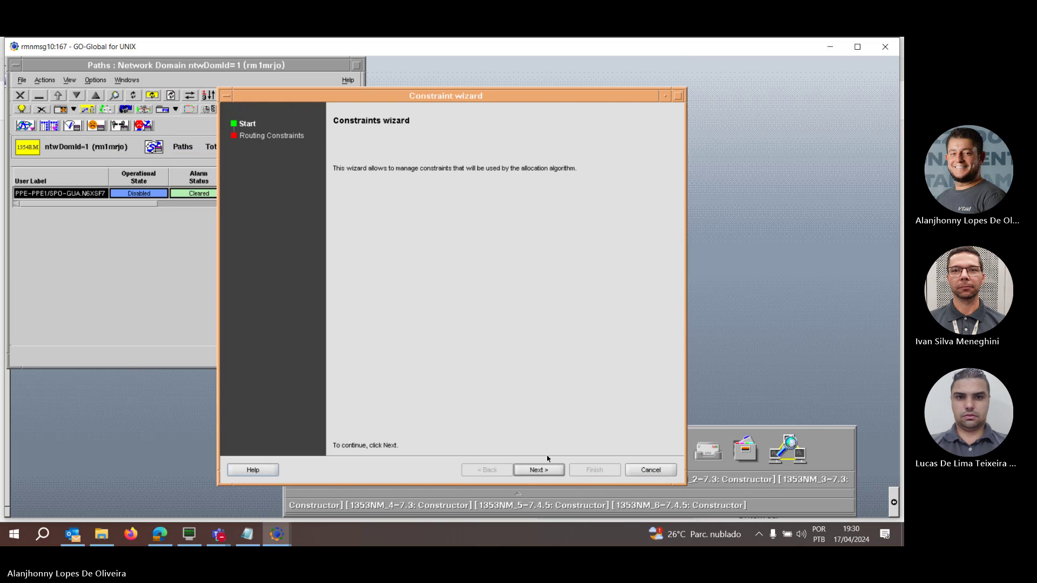
click(540, 470)
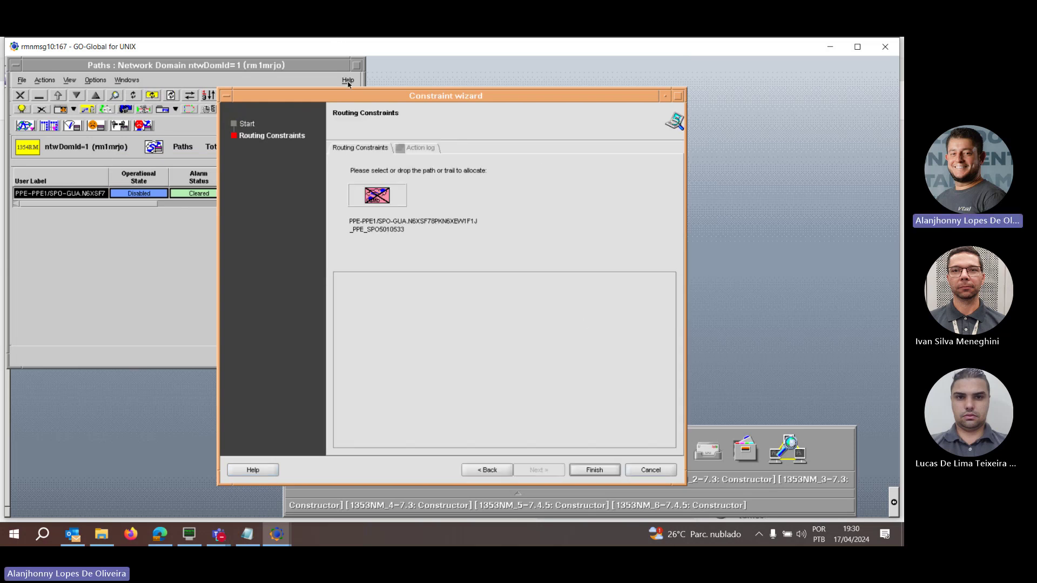
drag(217, 97, 13, 69)
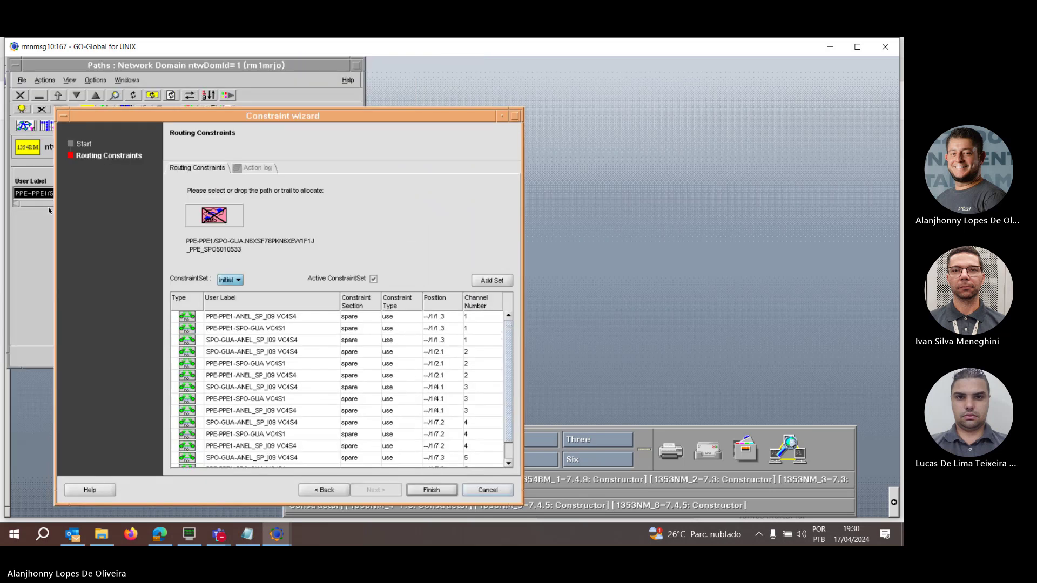
Open the path's NAPs view and, through node 1660_SPO_GUA_012, bring up the ROTA_SP_I09 second-level subnetwork map
click(47, 126)
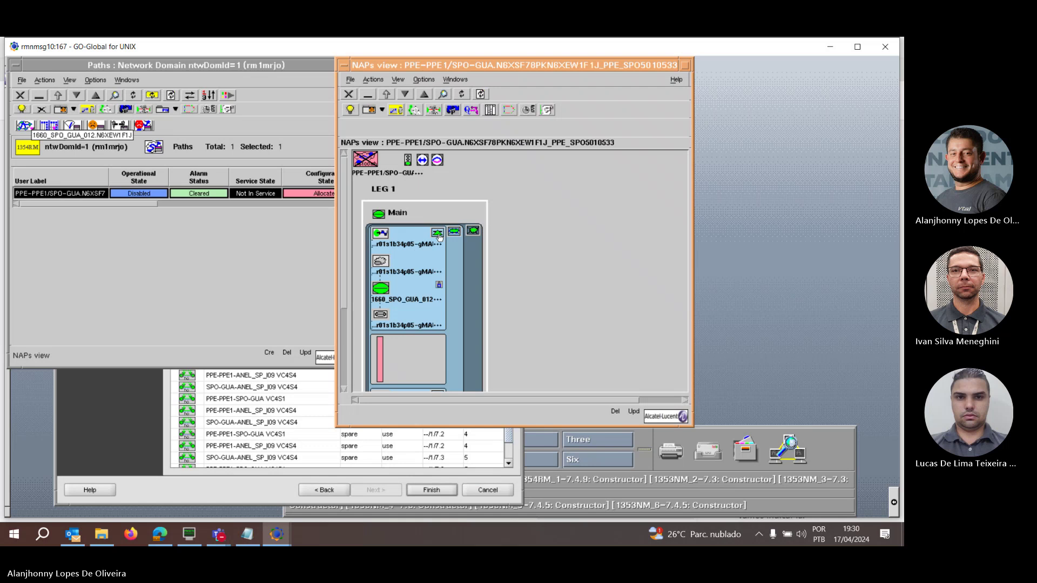
click(376, 127)
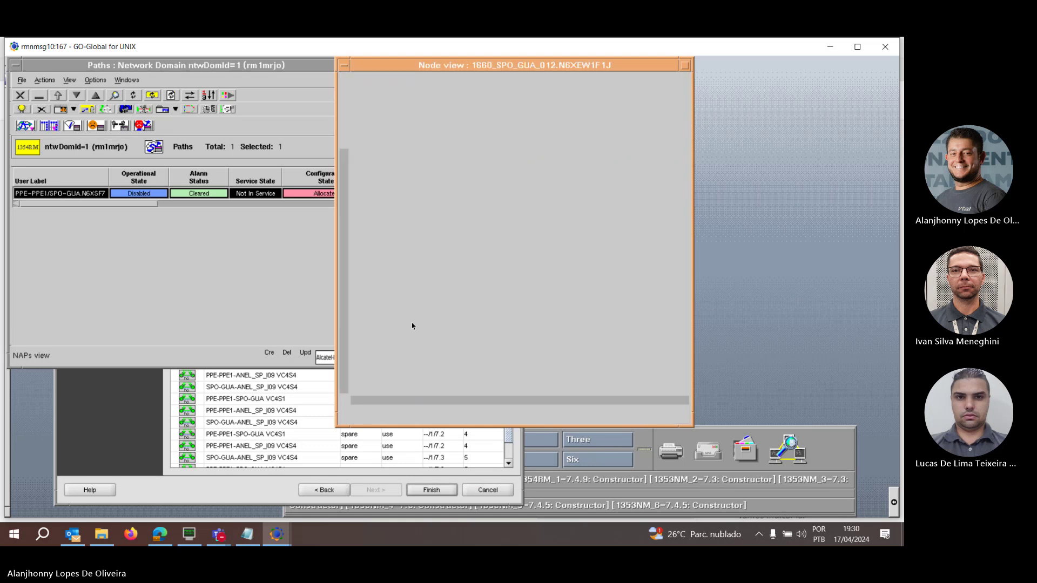
click(389, 300)
click(590, 128)
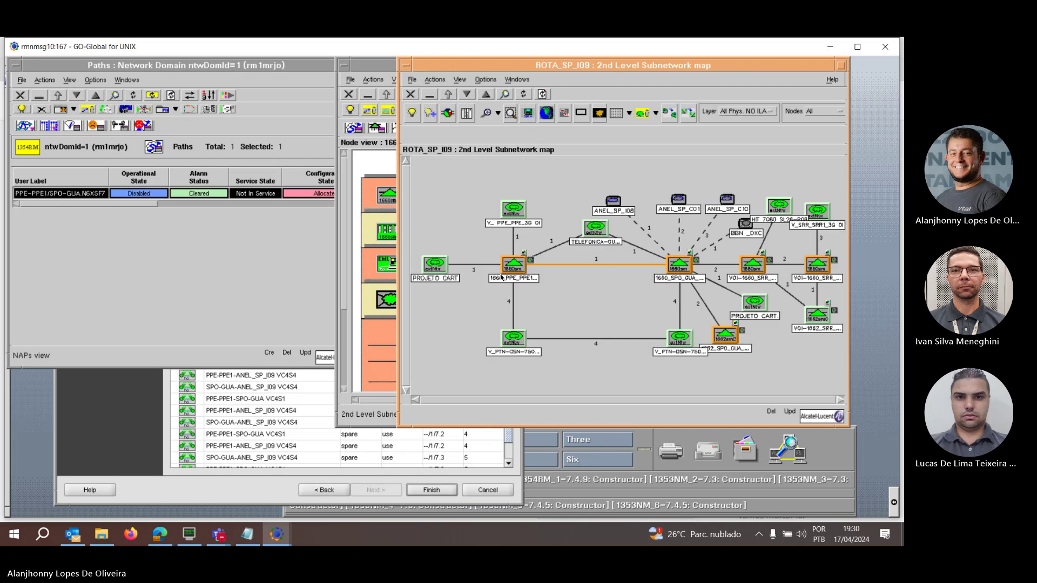
Open the physical connection between 1660_PPE_PPE1 and 1660_SPO_GUA and bring up the structure of its trail PPE_PPE1_0001/SPO_GUA_012
double_click(582, 265)
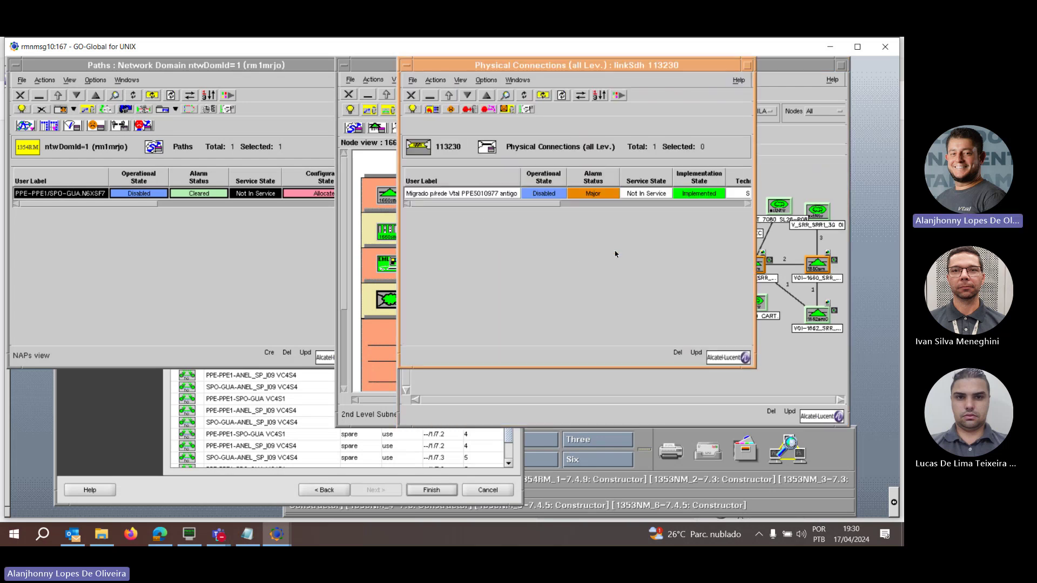
double_click(469, 193)
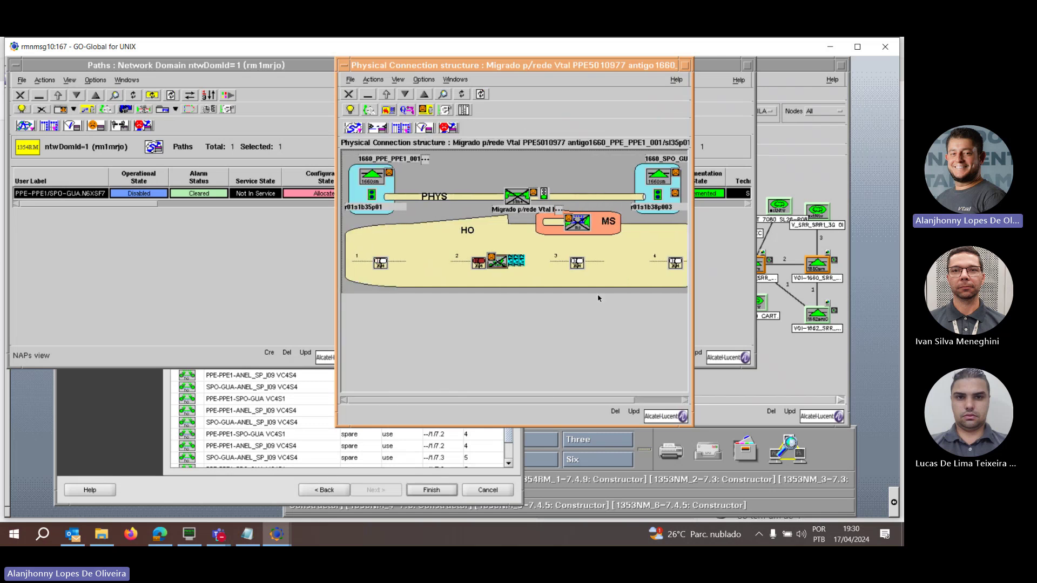
click(355, 129)
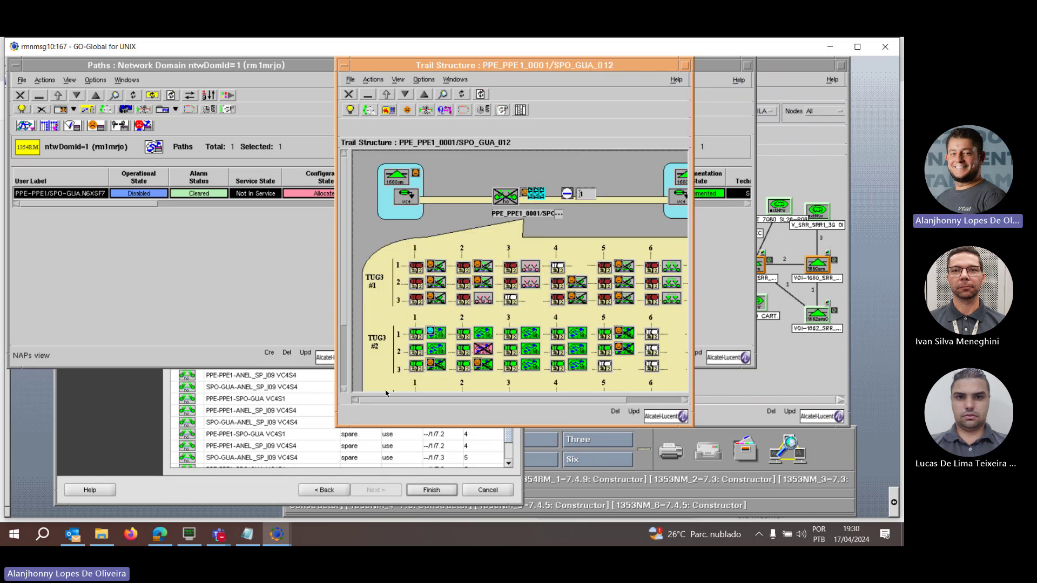
drag(408, 401, 455, 401)
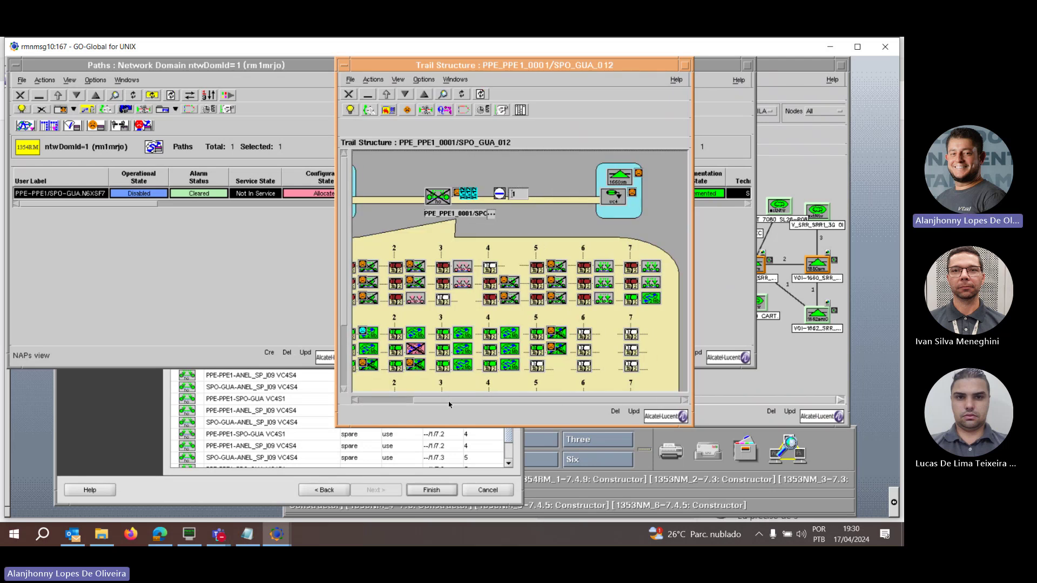
scroll(449, 402, left, 2)
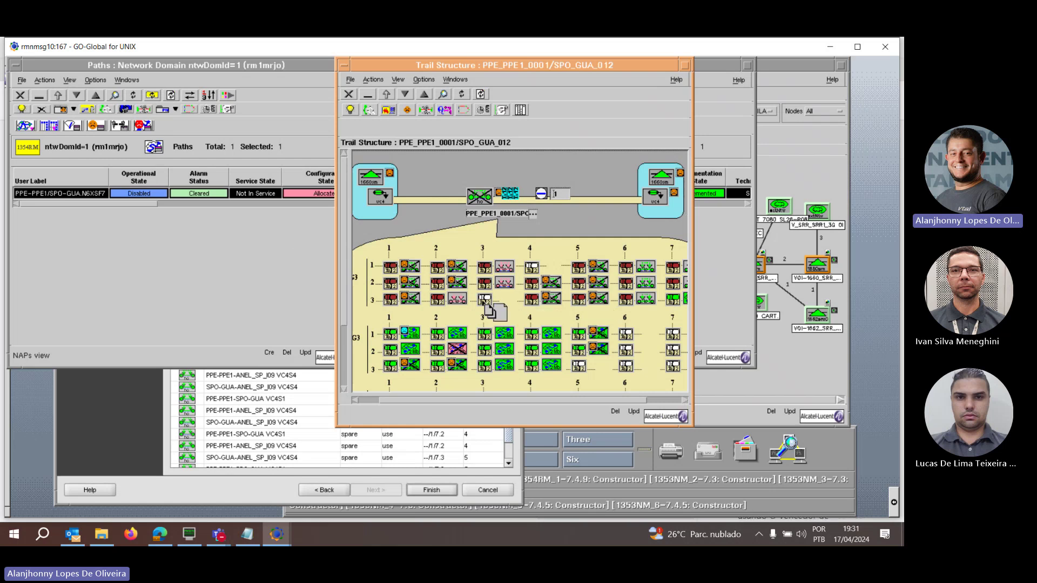
Add the free PPE_PPE1_0001/SPO_GUA_012 positions 02/1/3.3, 02/1/4.1, 02/2/5.3, 02/2/6.1 and 02/2/6.2 to the constraint set as main constraints
drag(486, 305, 269, 388)
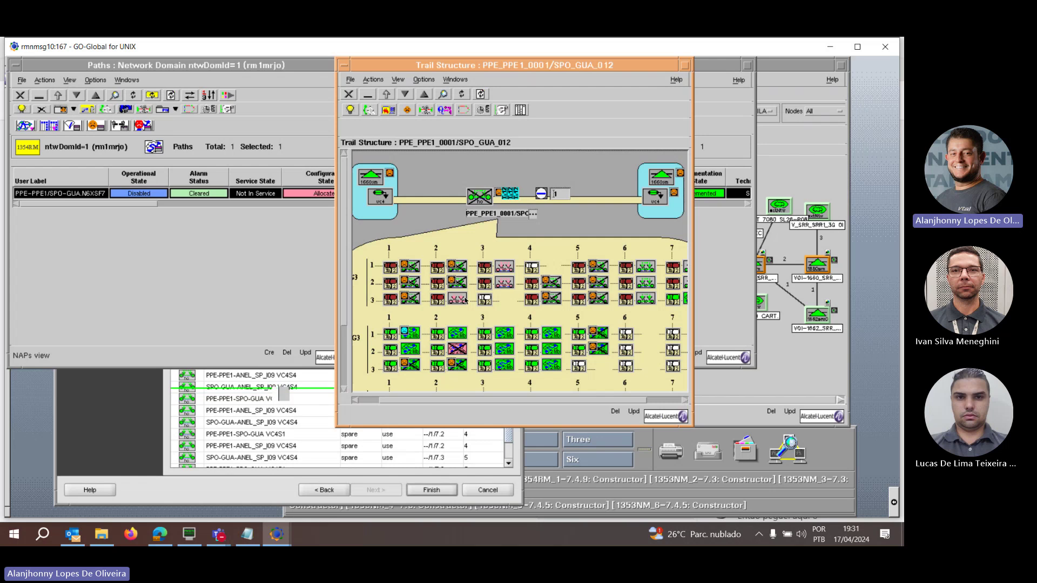
drag(532, 268, 228, 416)
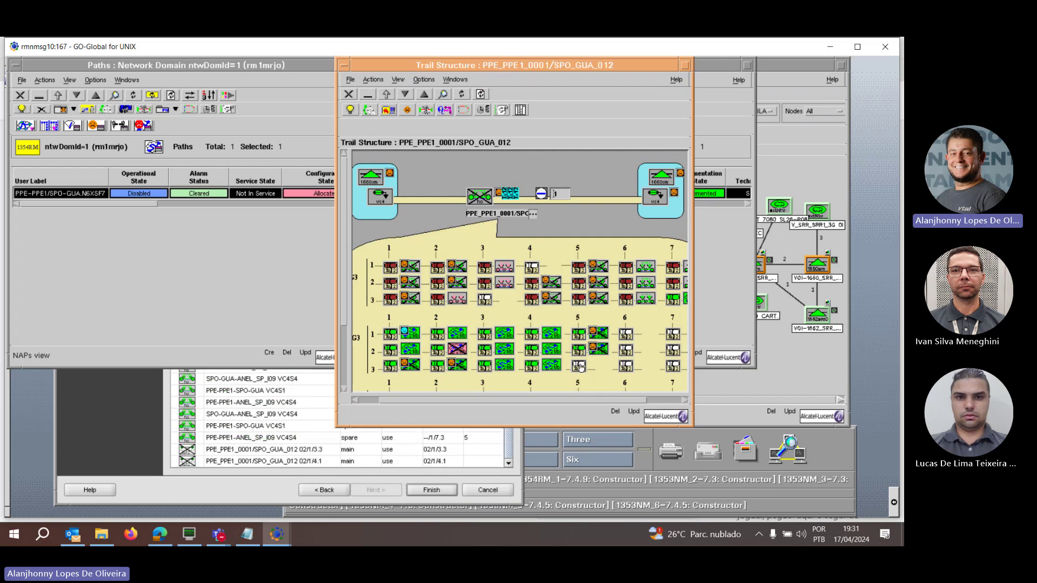
drag(581, 370, 290, 398)
drag(626, 335, 303, 427)
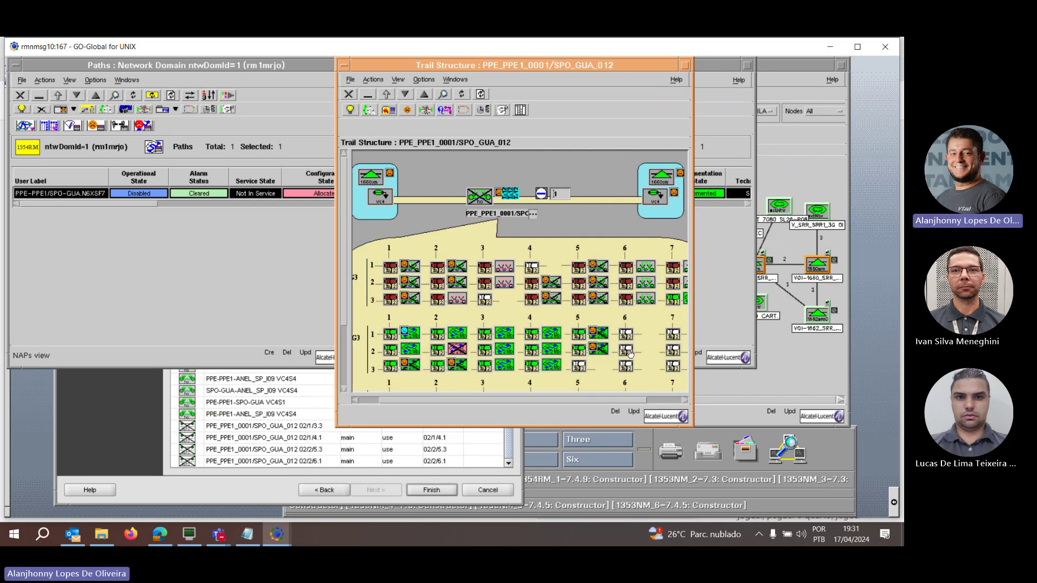
drag(630, 354, 311, 414)
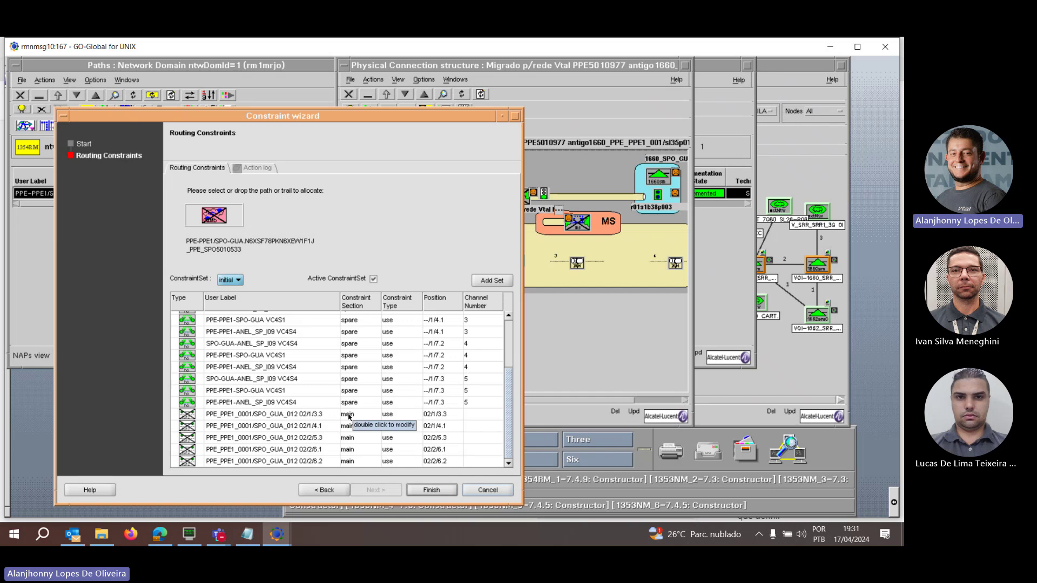
Assign channel numbers 1 to 5 in order to the five new main constraints, submit the constraint set and close the wizard
double_click(473, 414)
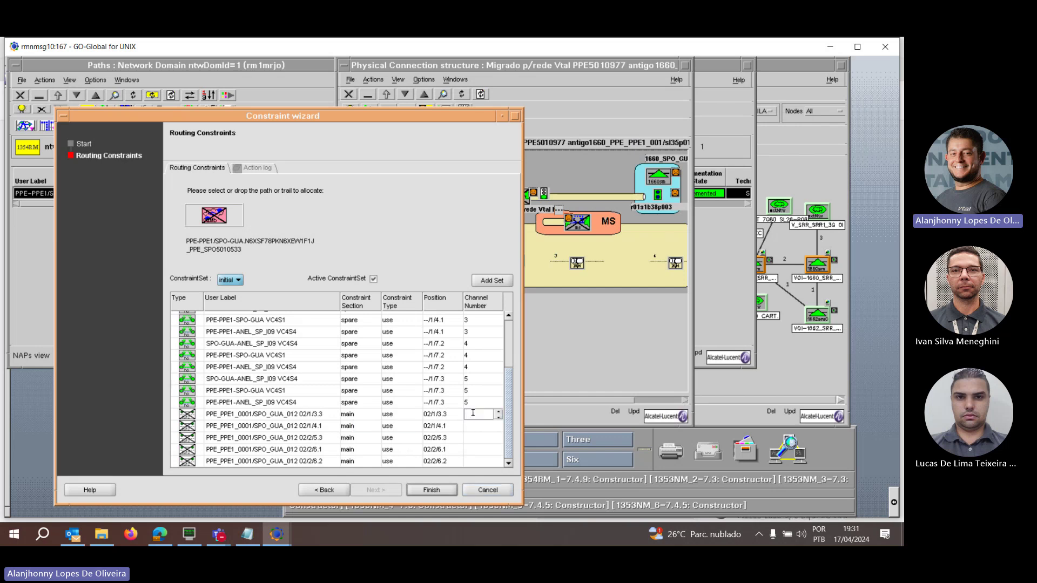
text(1)
double_click(475, 426)
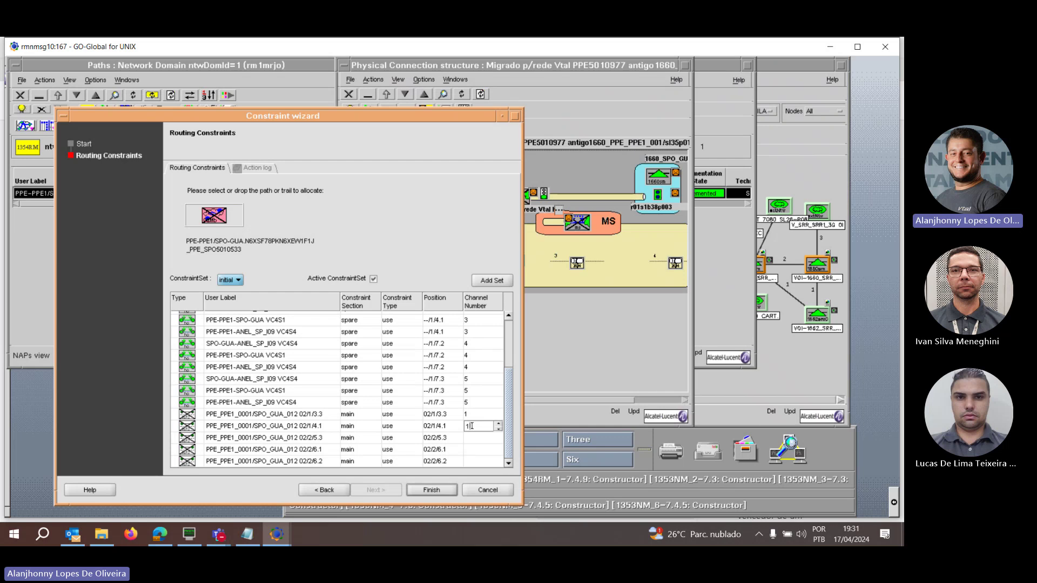
text(1)
key(BackSpace)
text(2)
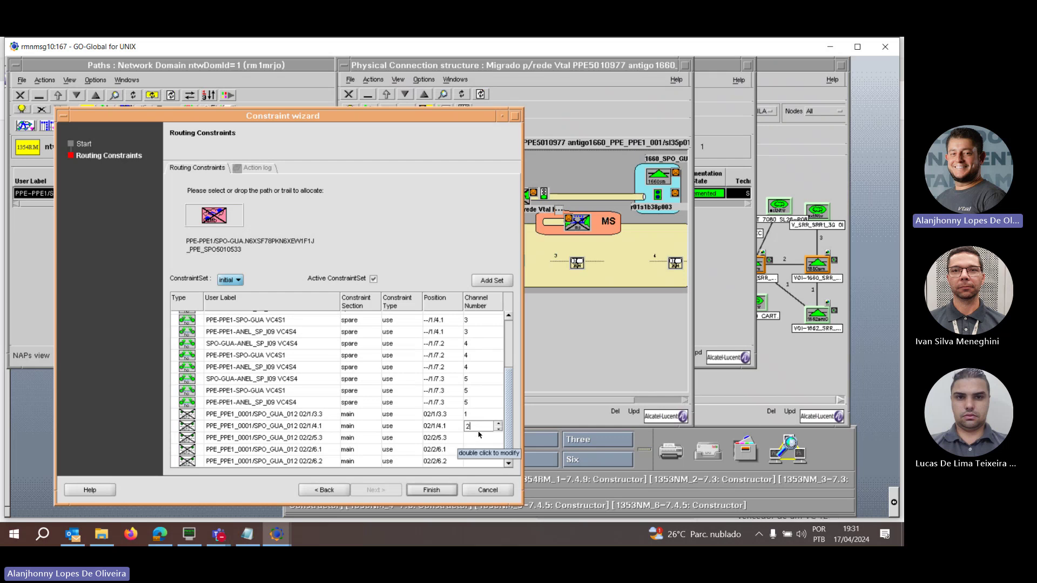
double_click(478, 439)
text(3)
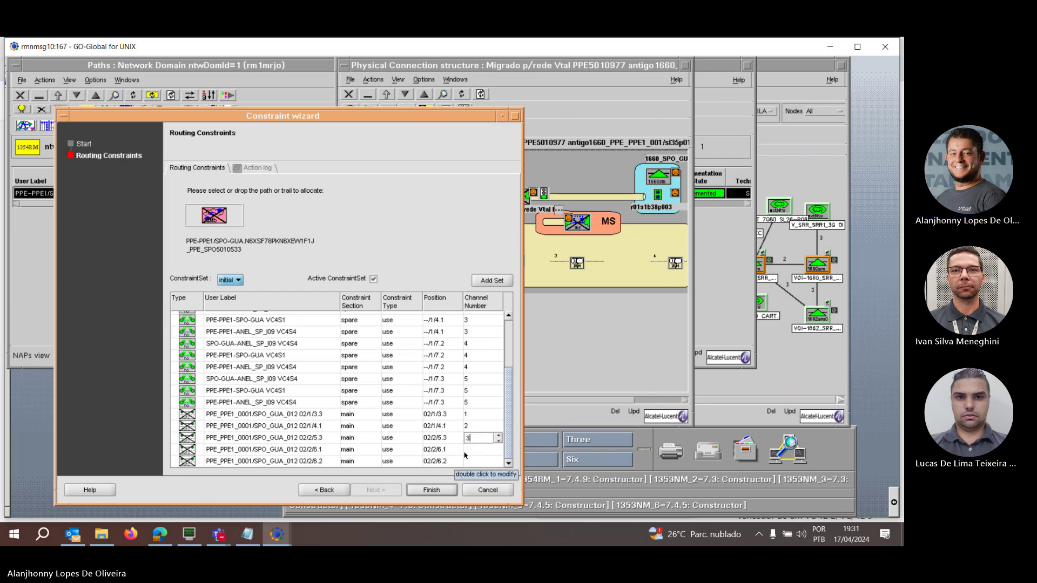
double_click(470, 451)
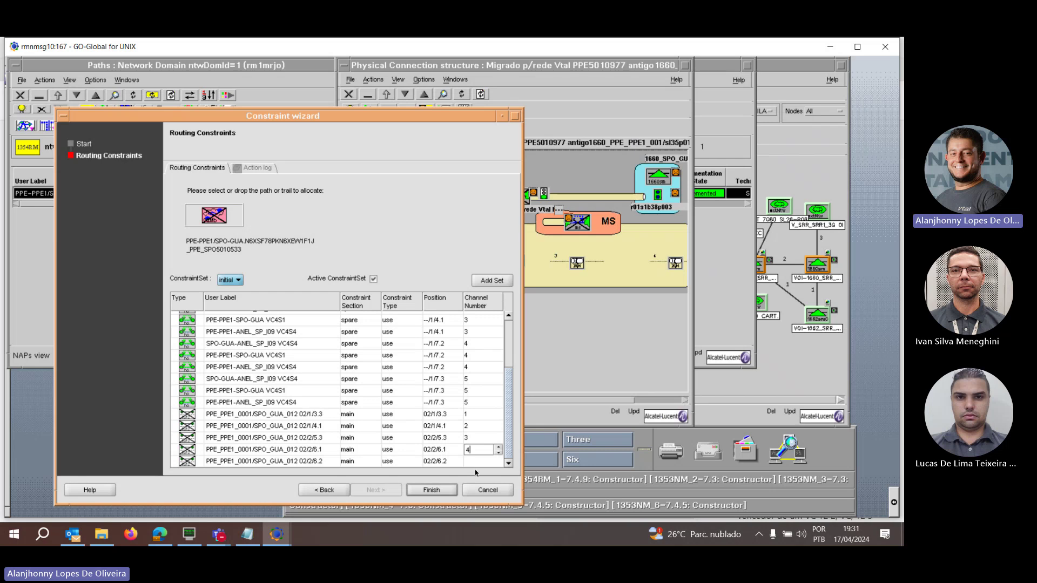
double_click(471, 462)
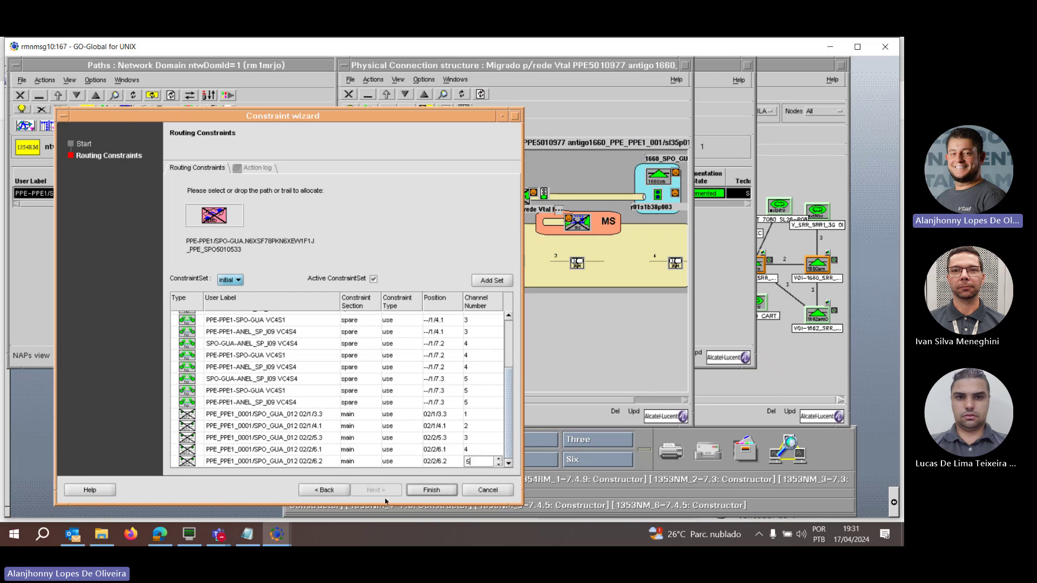
text(5)
click(439, 493)
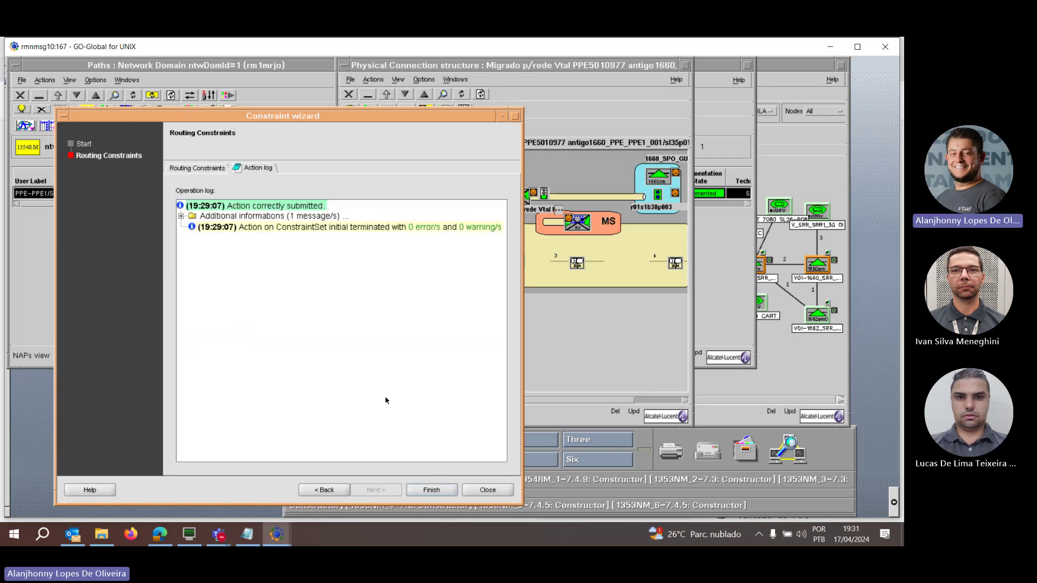
click(485, 490)
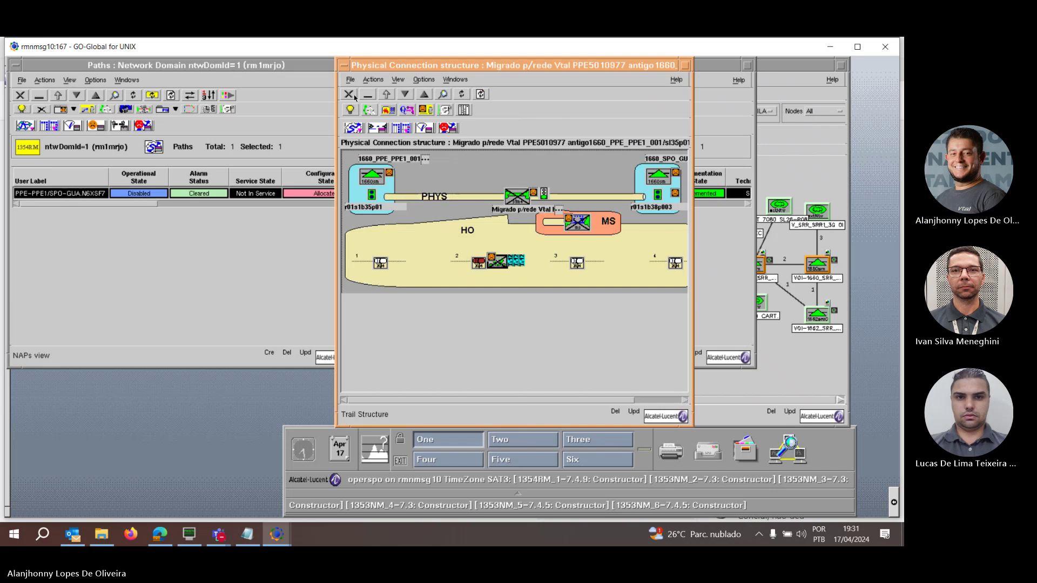
Deallocate the PPE-PPE1/SPO-GUA path and refresh its NAPs view
right_click(76, 199)
click(102, 303)
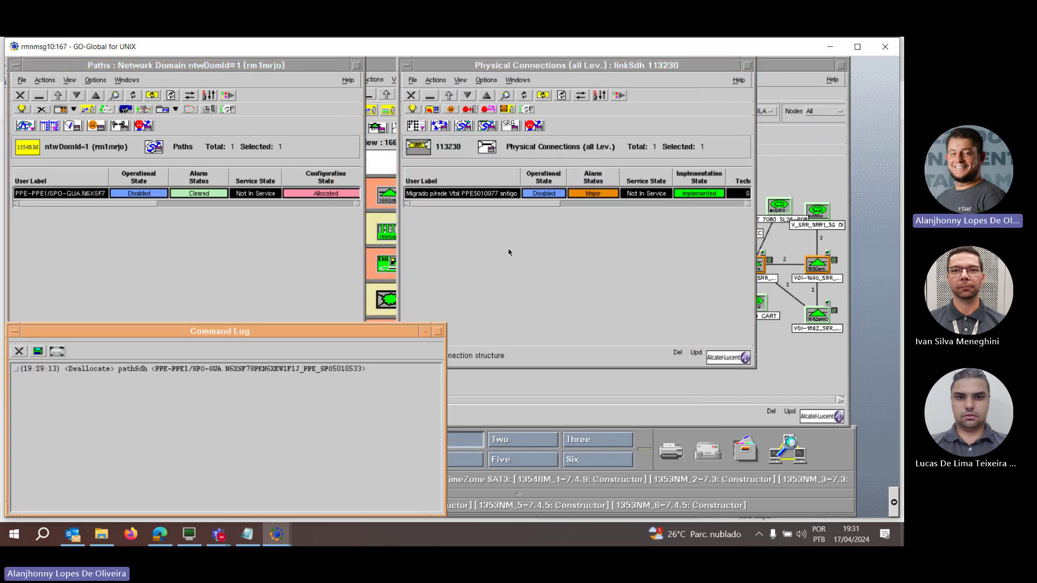
click(531, 249)
click(412, 79)
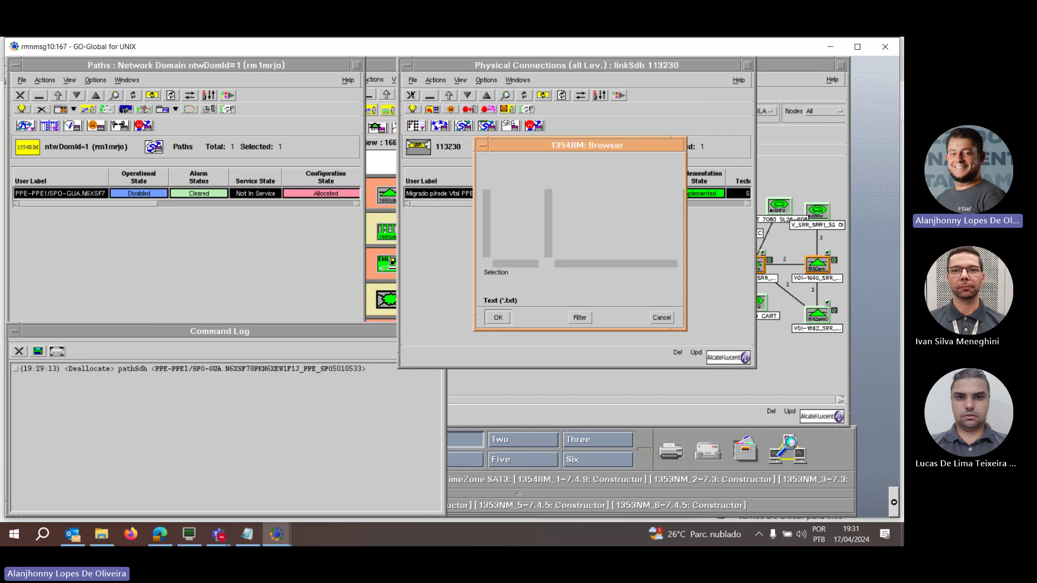
click(654, 320)
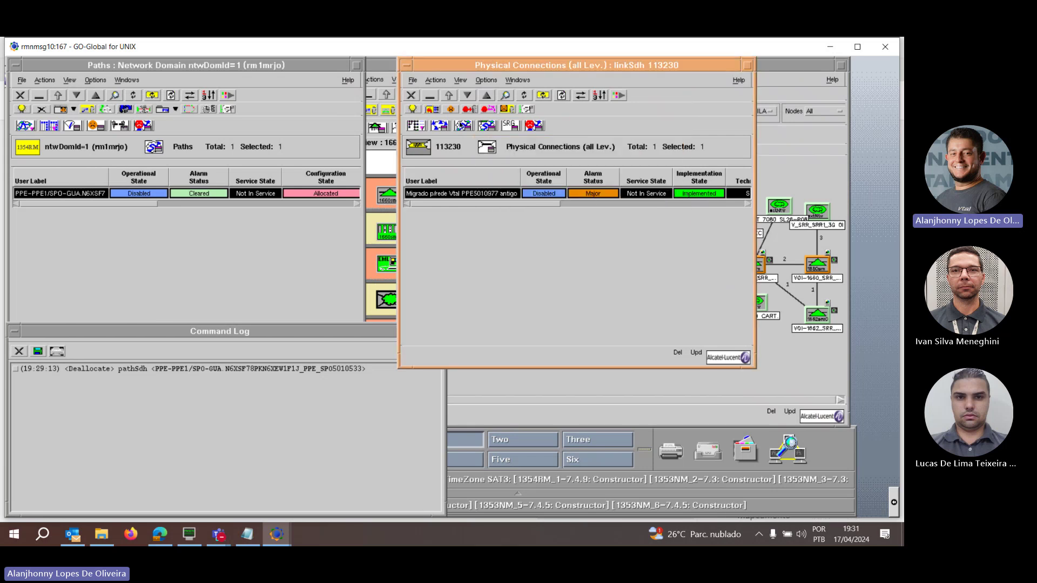
click(411, 95)
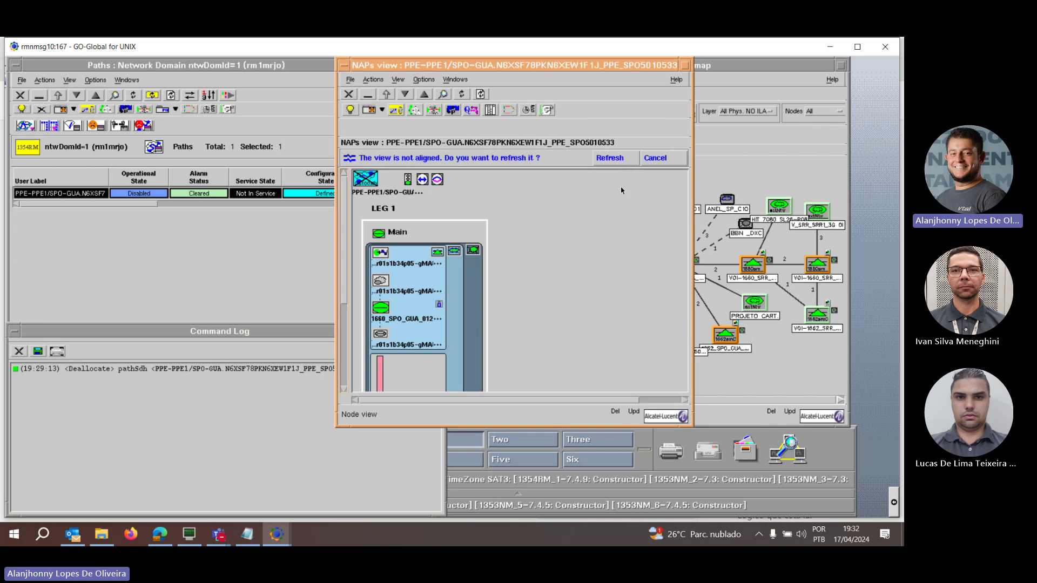
click(611, 158)
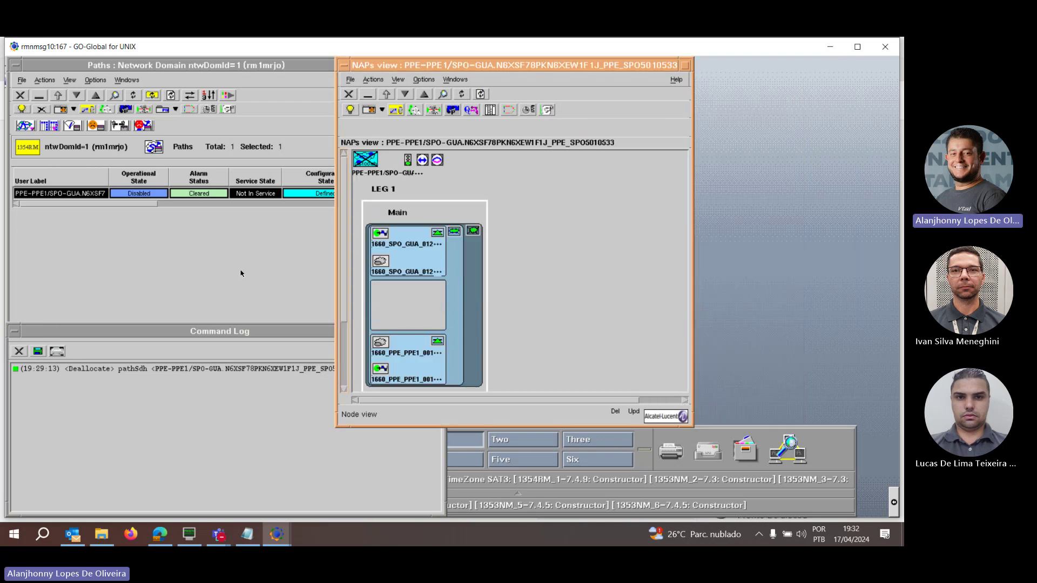
Allocate the PPE-PPE1/SPO-GUA path again from its NAPs view using the new constraints
right_click(367, 163)
click(390, 279)
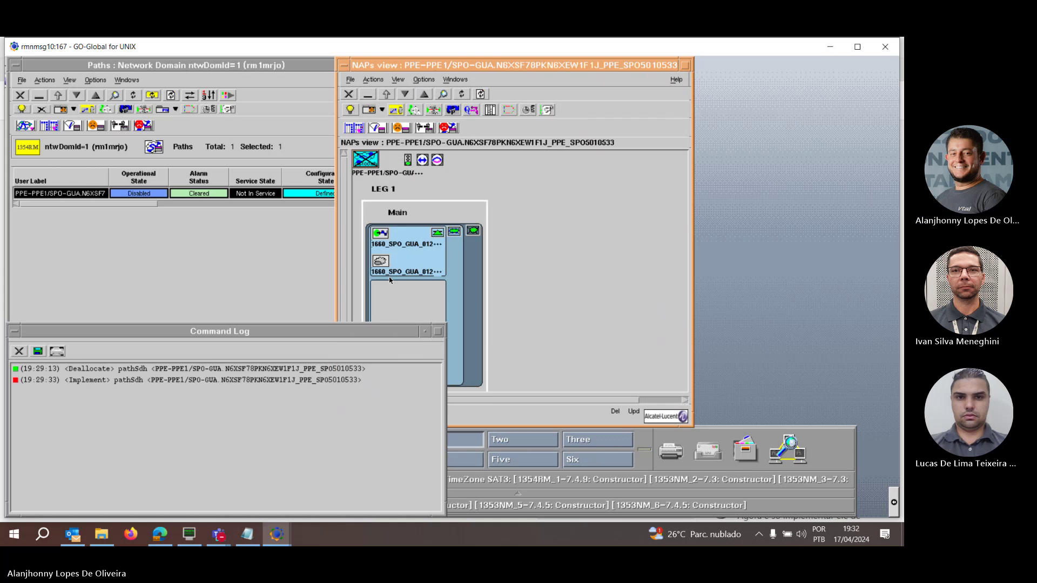
right_click(370, 165)
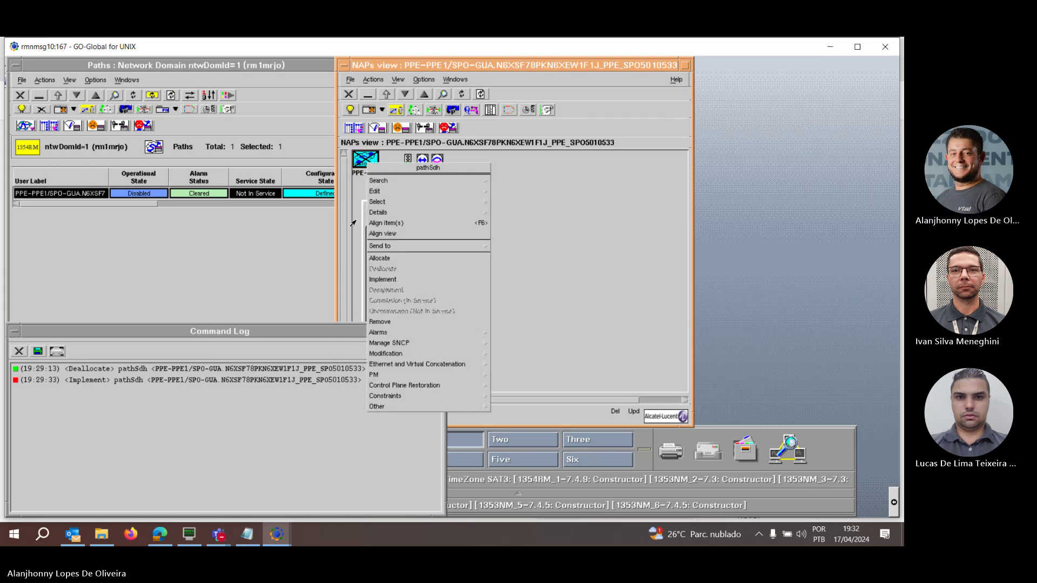
click(381, 250)
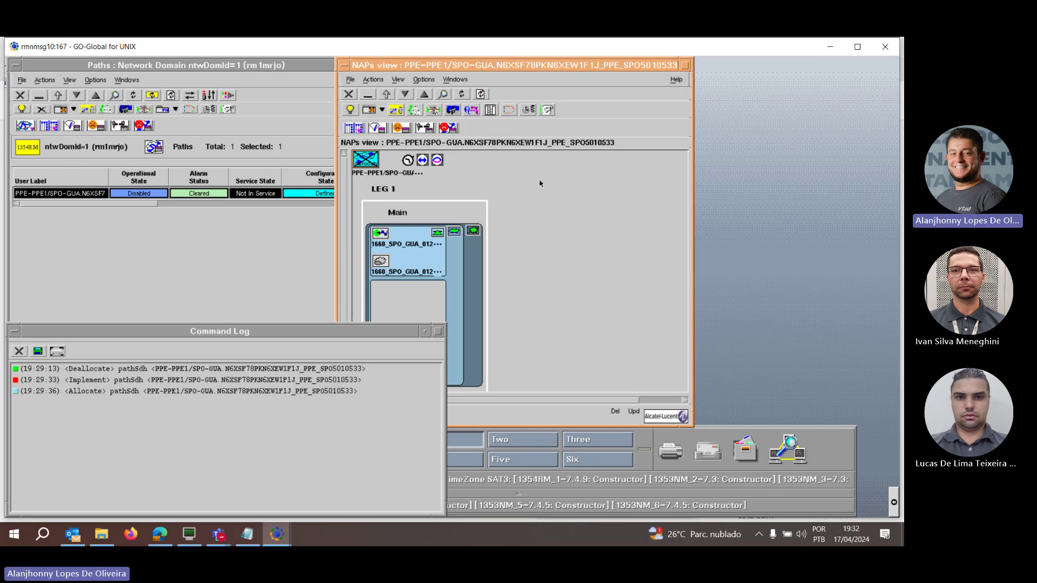
click(596, 160)
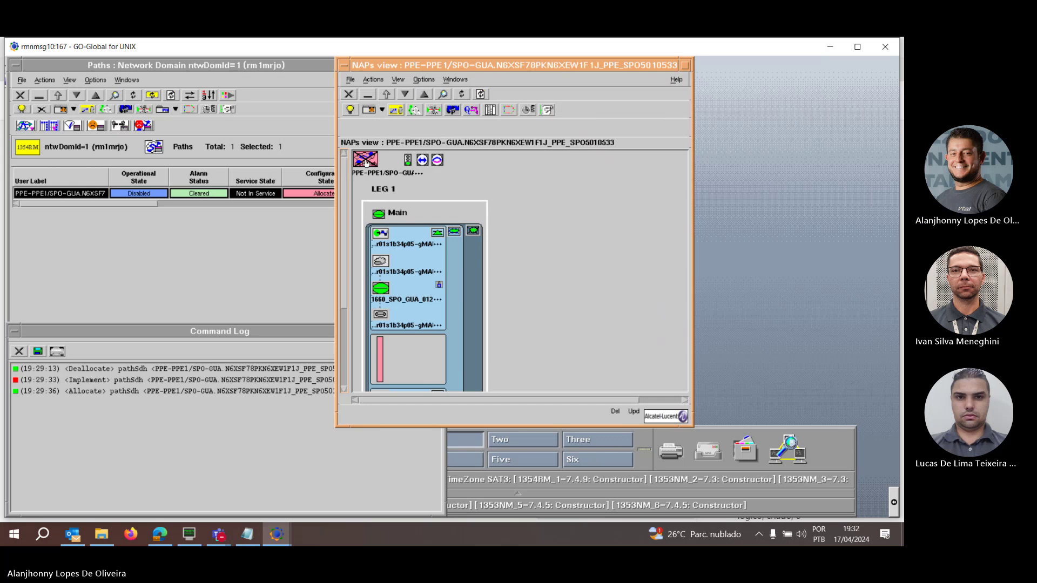
Open the PPE-PPE1/SPO-GUA path's server trails and inspect the main and spare routing of channel 1
click(414, 109)
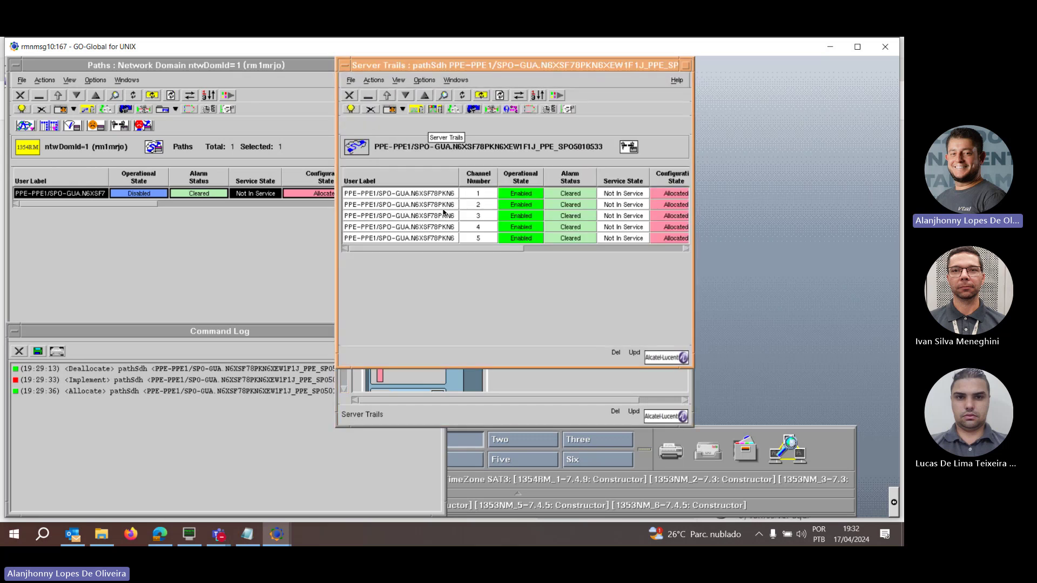
click(435, 193)
click(404, 125)
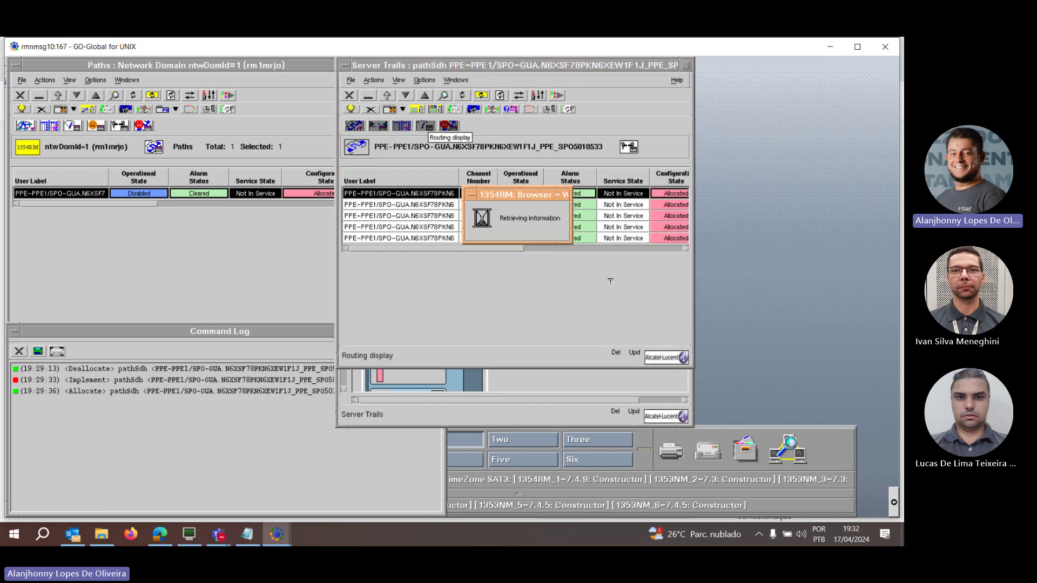
drag(344, 163, 337, 297)
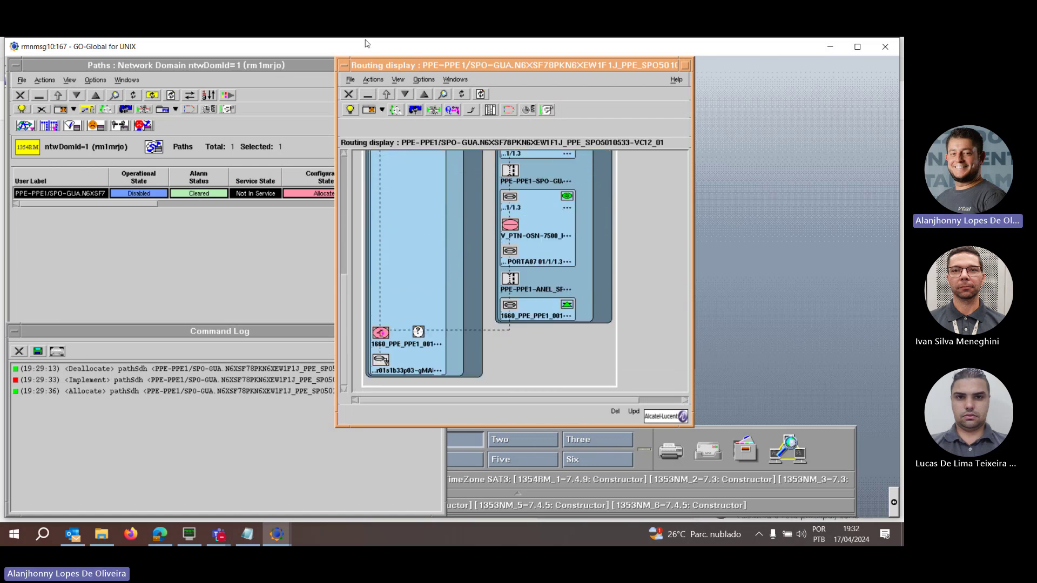
click(349, 95)
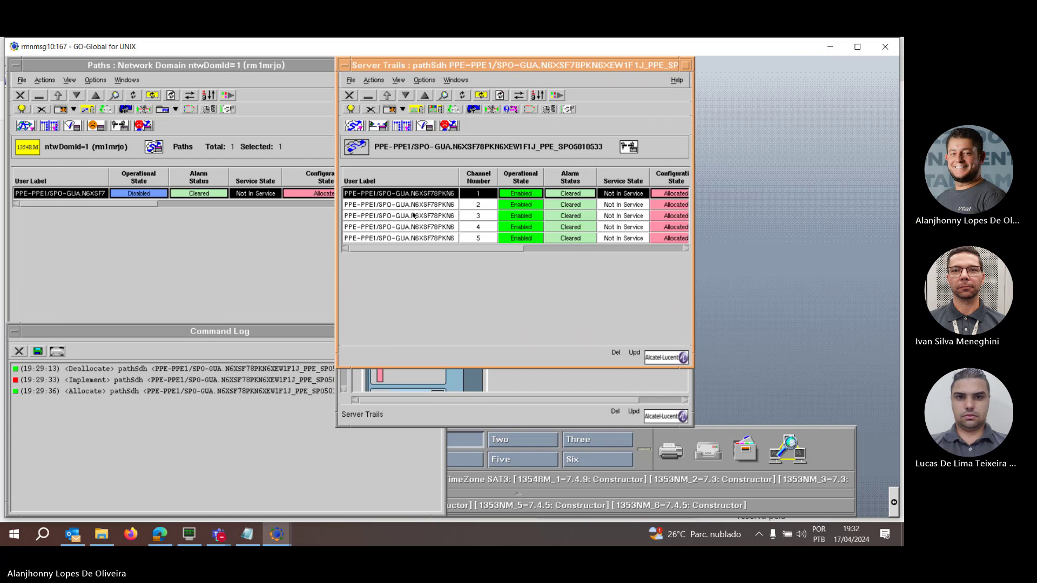
Inspect the routing displays of channels 2 and 3 from the path's server trails
click(413, 206)
click(404, 128)
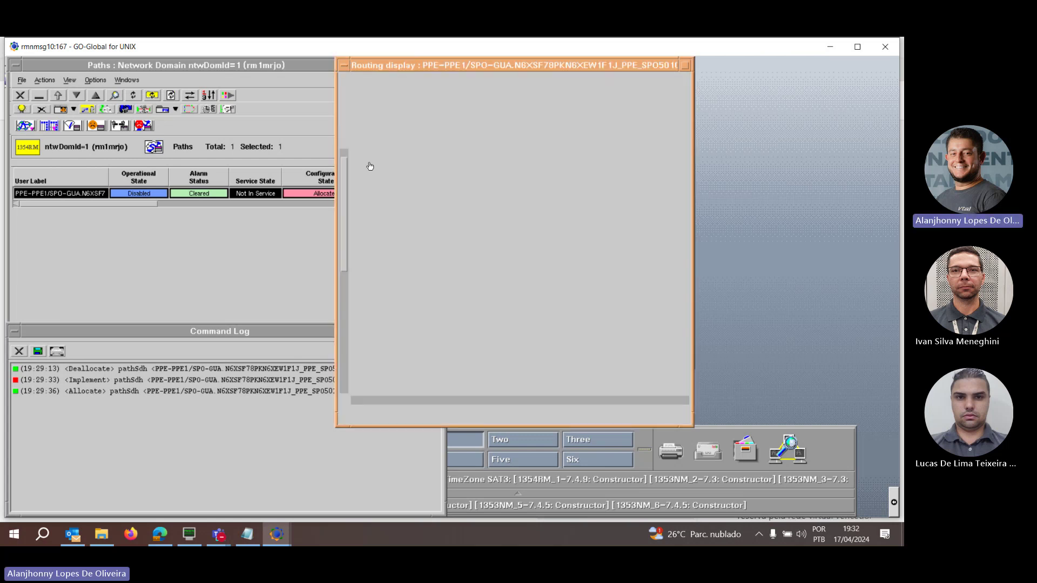
drag(345, 170, 351, 103)
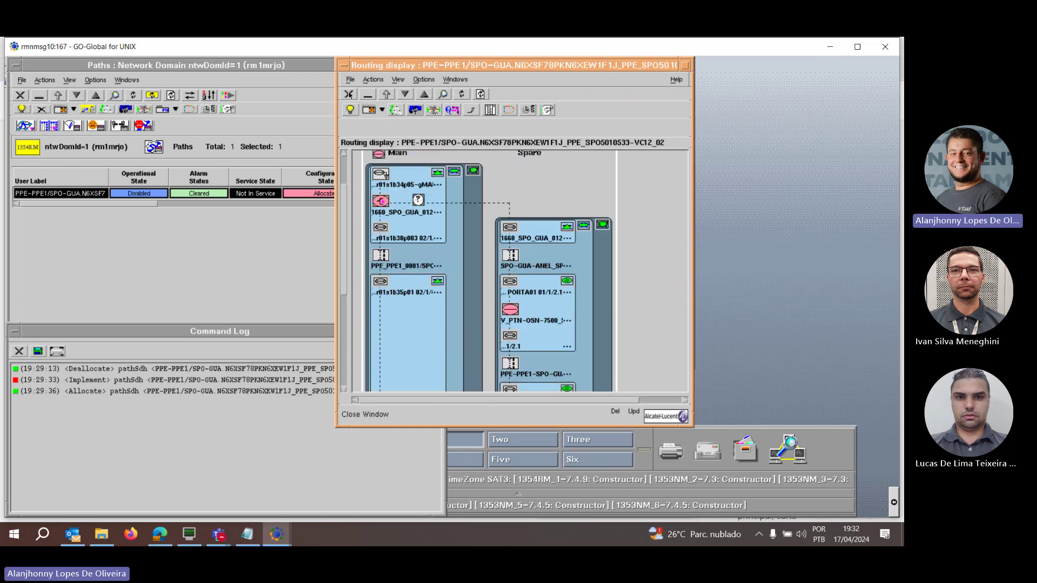
click(350, 109)
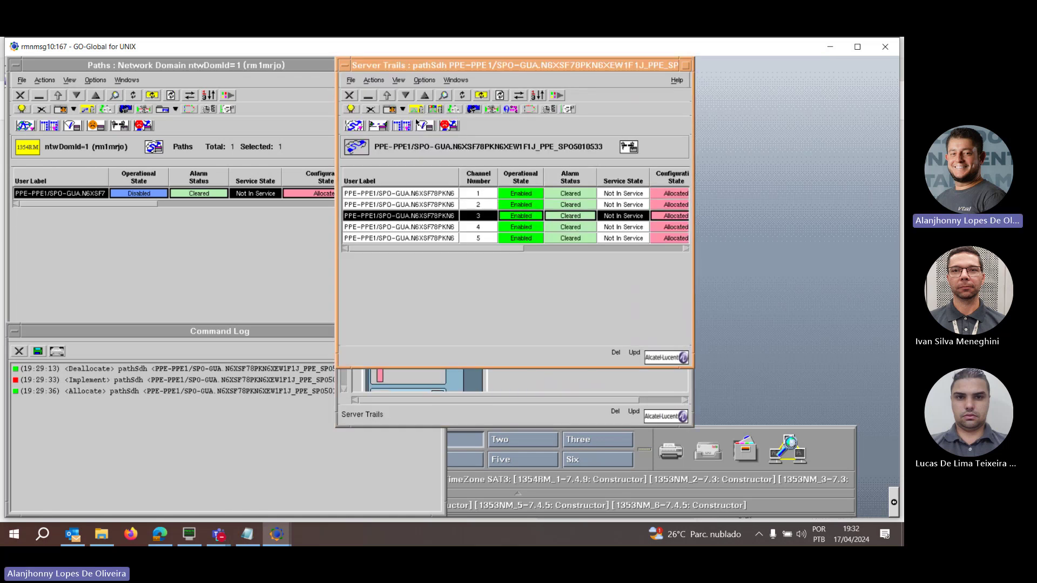
click(407, 125)
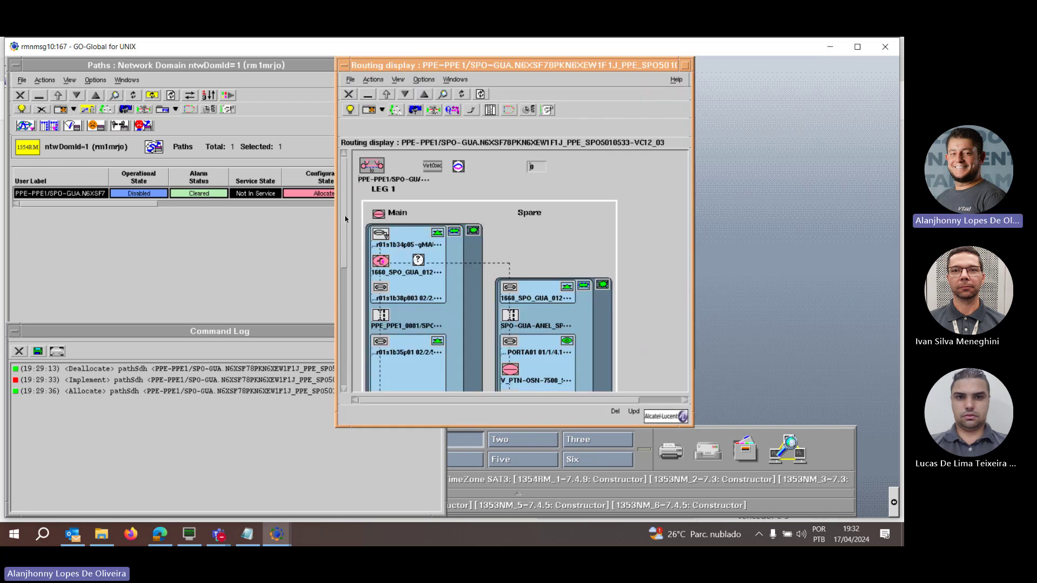
scroll(341, 199, down, 5)
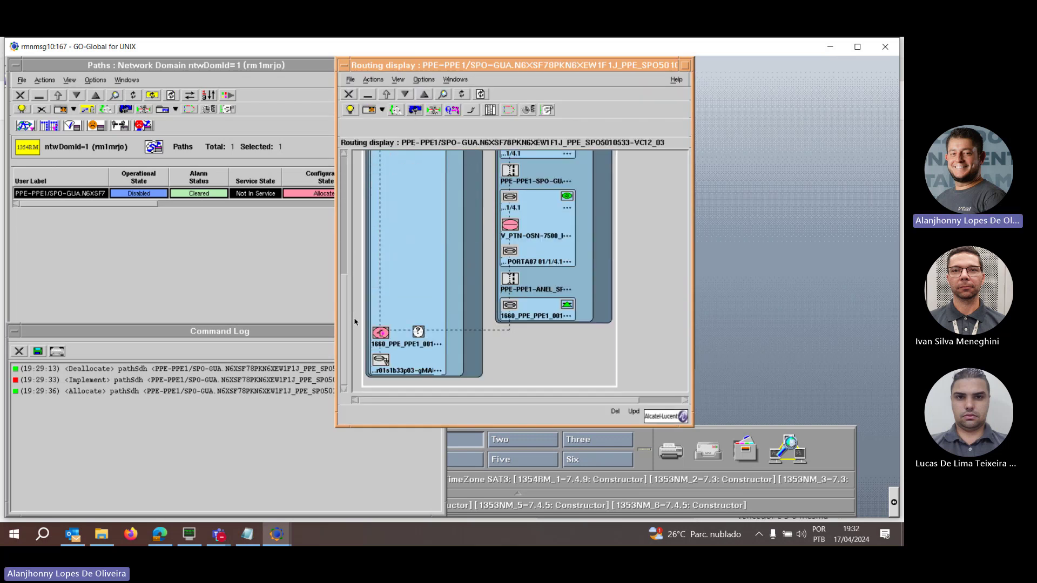
click(354, 99)
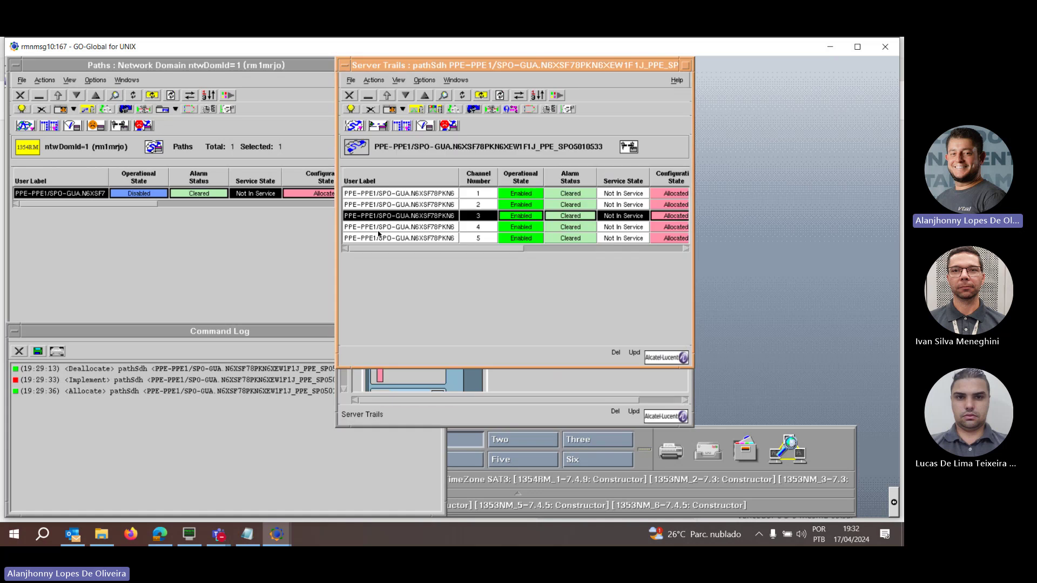
Inspect the routing displays of channels 4 and 5 from the path's server trails
double_click(379, 230)
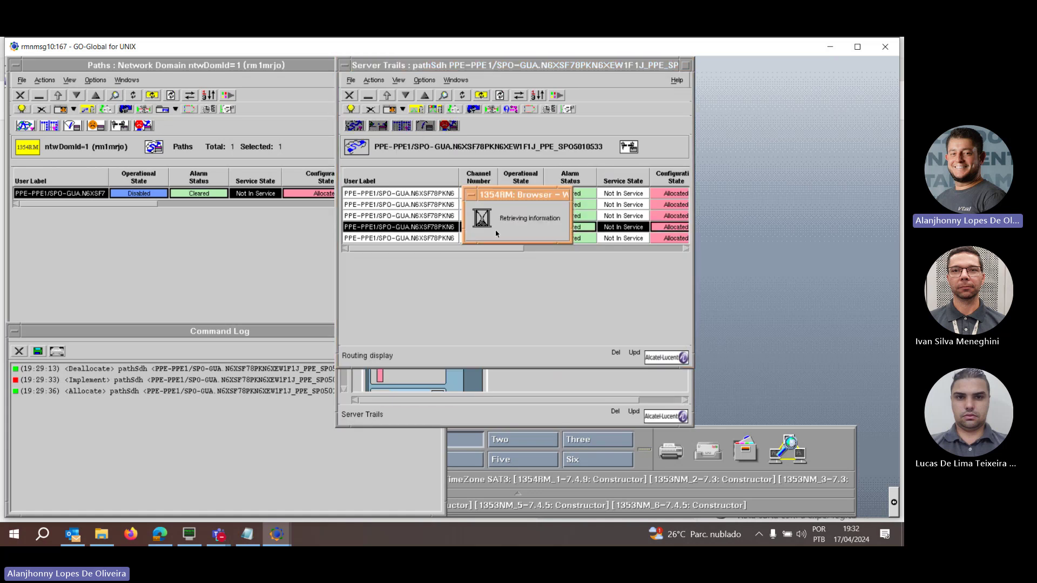
mouse_move(344, 213)
mouse_down()
mouse_move(345, 306)
mouse_move(344, 162)
mouse_up()
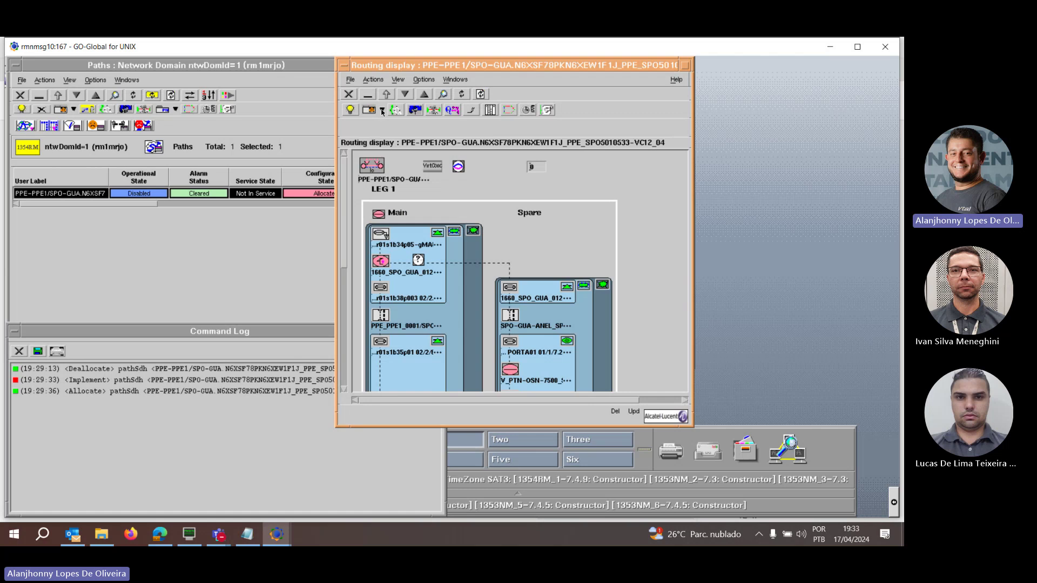
click(348, 94)
double_click(392, 238)
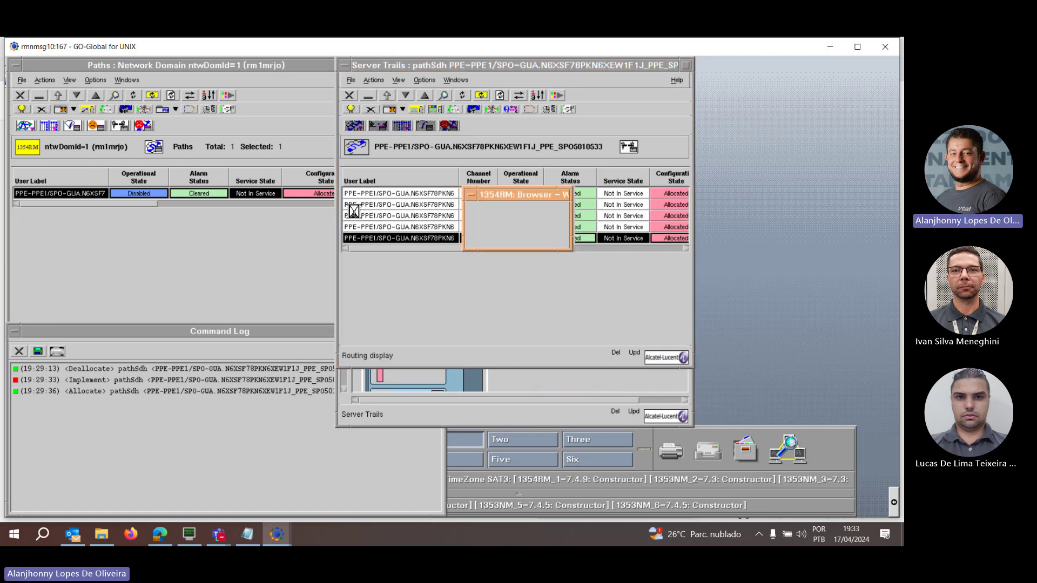
scroll(350, 236, down, 2)
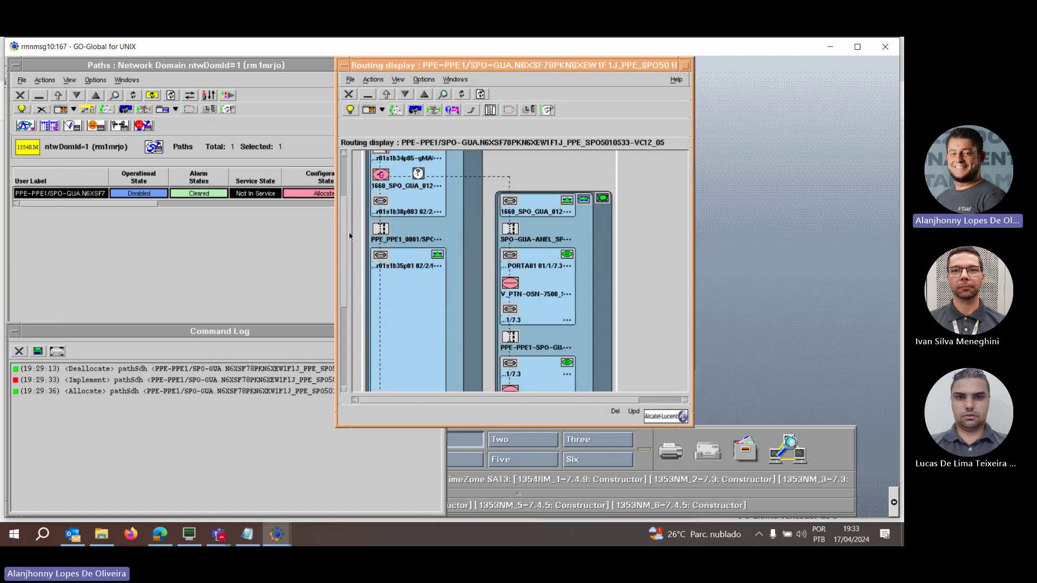
scroll(351, 311, down, 1)
scroll(349, 296, up, 4)
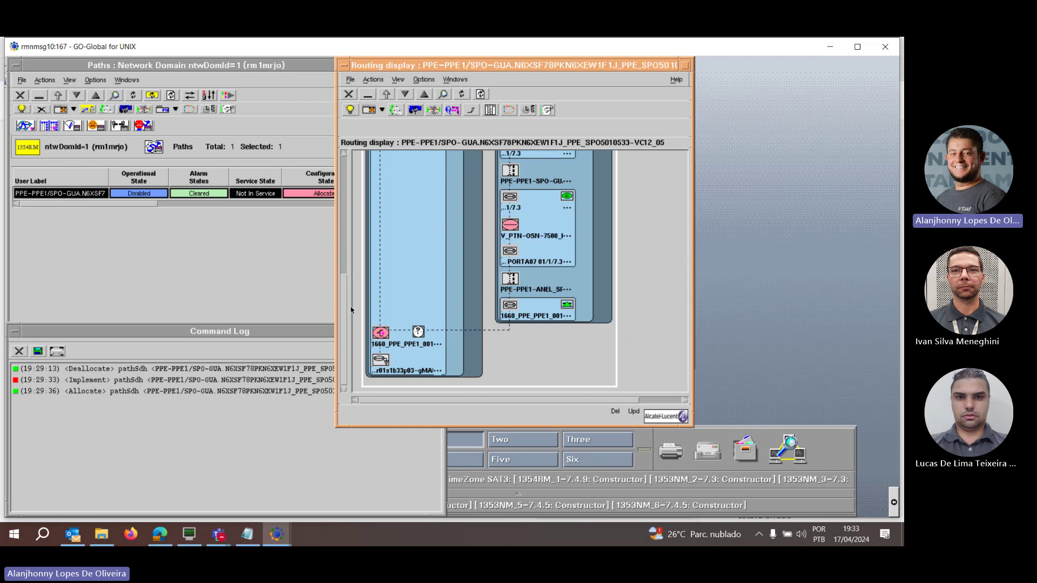
click(360, 96)
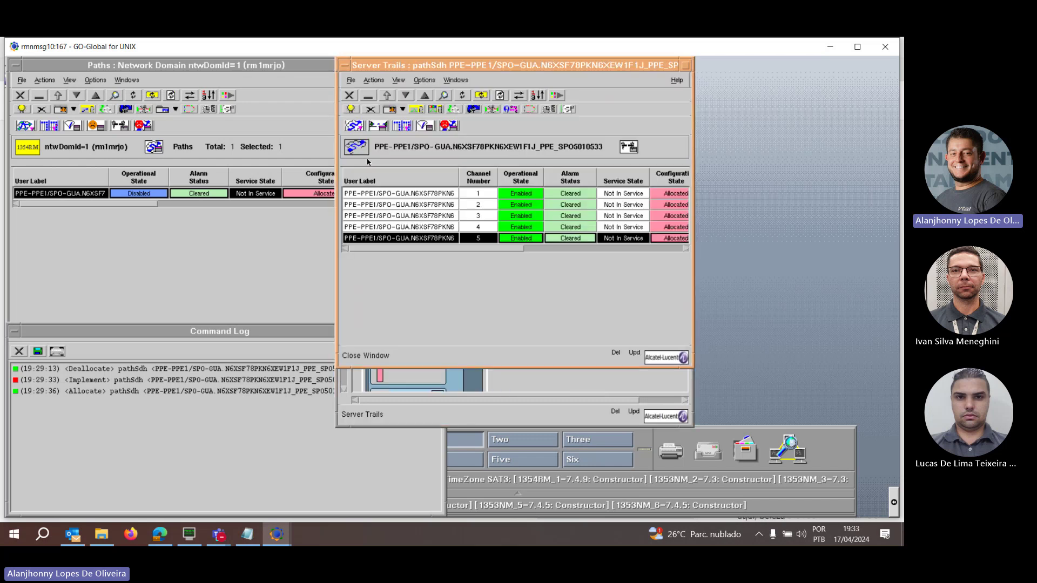
Close the server trails list and implement the PPE-PPE1/SPO-GUA path from its NAPs view
click(361, 96)
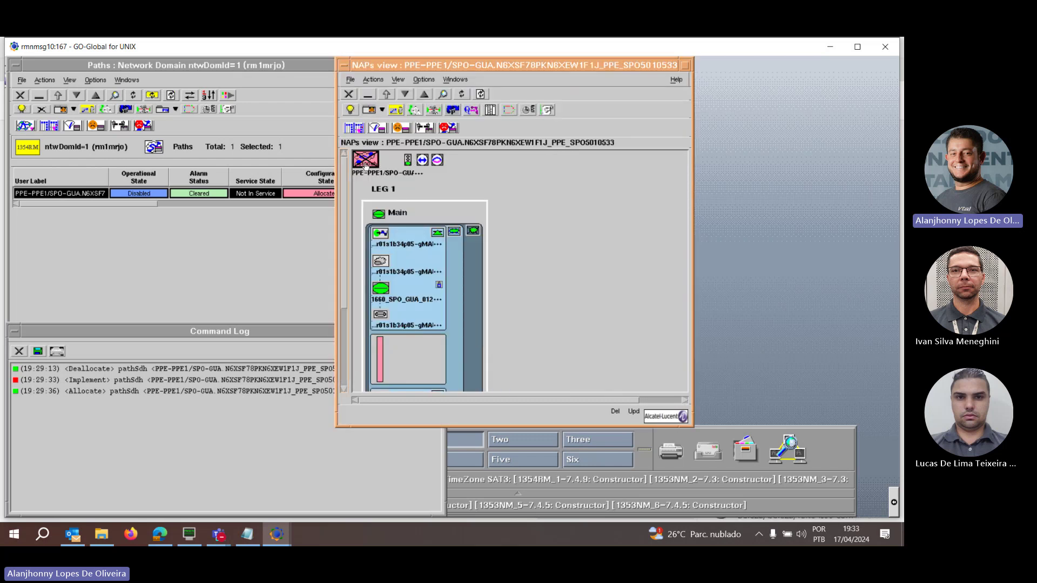
right_click(364, 165)
click(378, 279)
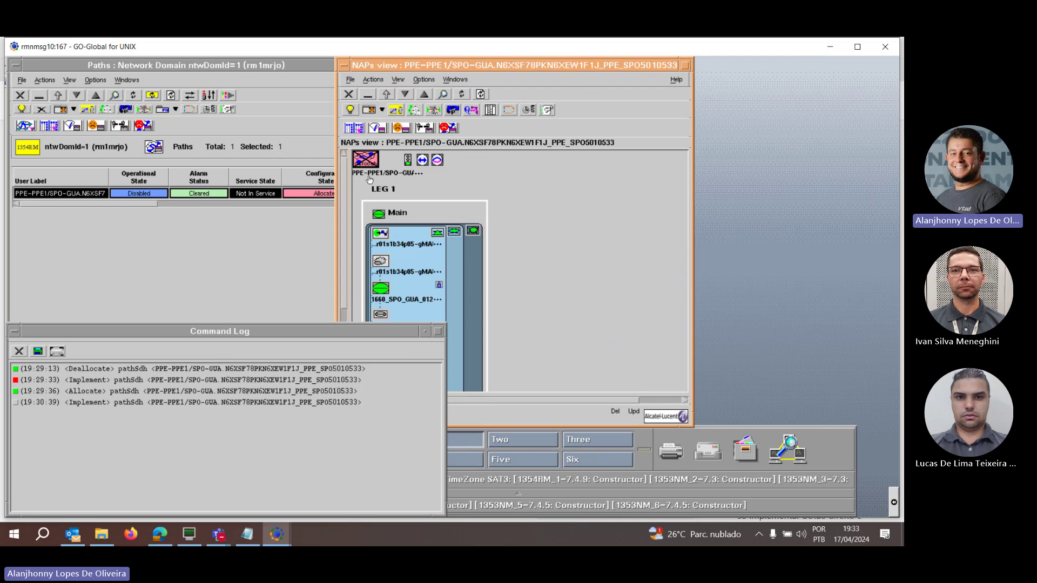
Open the equipment views of nodes 1660_SPO_GUA_012 and 1660_PPE_PPE1_001 from the NAPs view and arrange them side by side
click(439, 237)
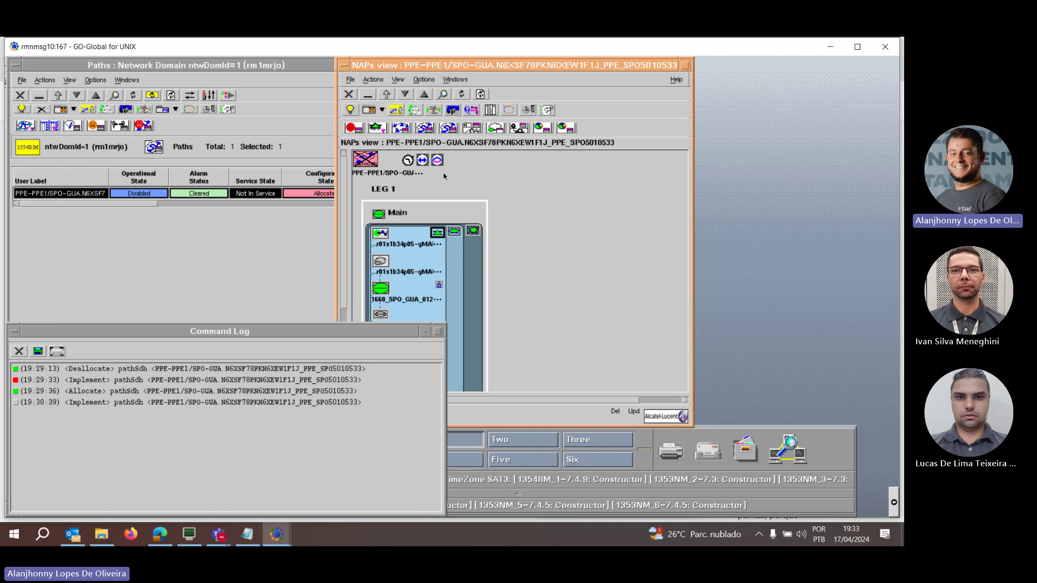
scroll(344, 219, down, 3)
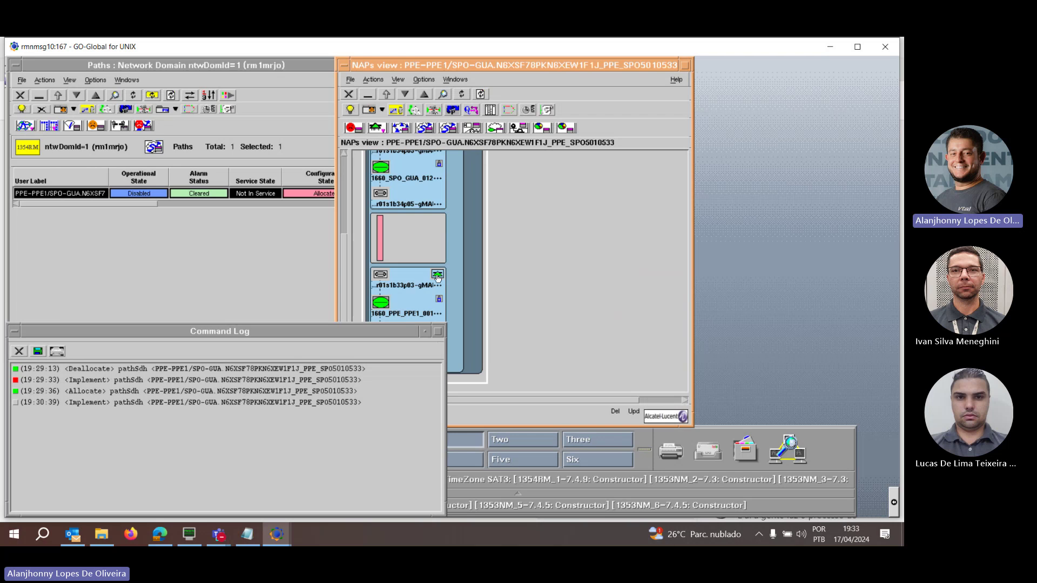
click(438, 274)
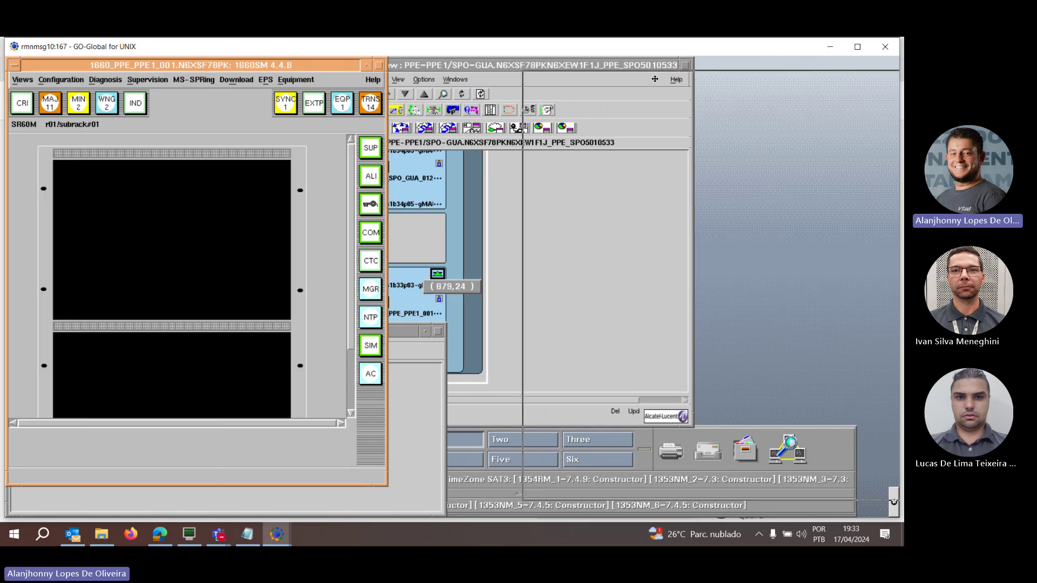
click(646, 64)
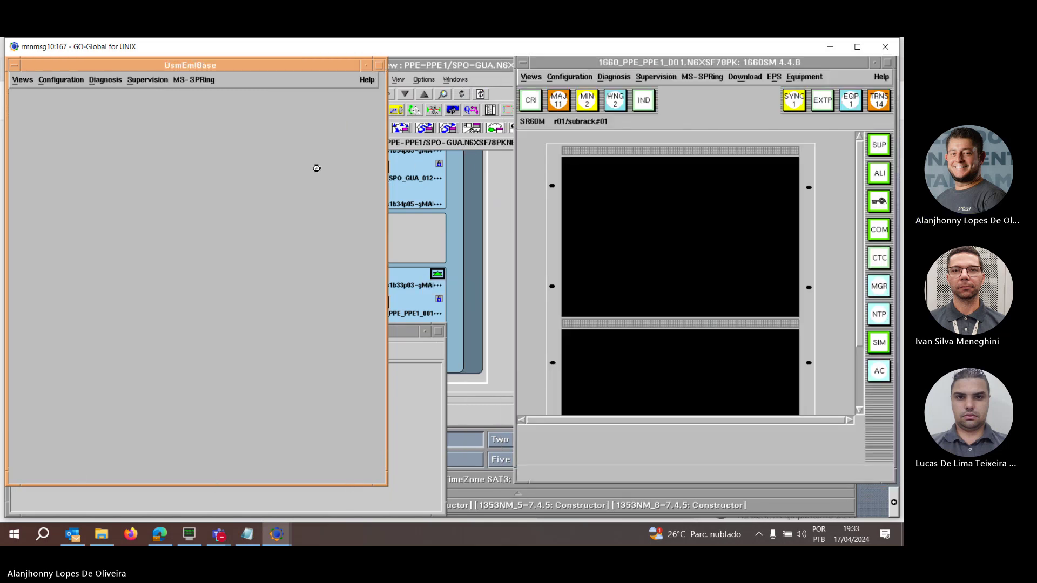
click(477, 65)
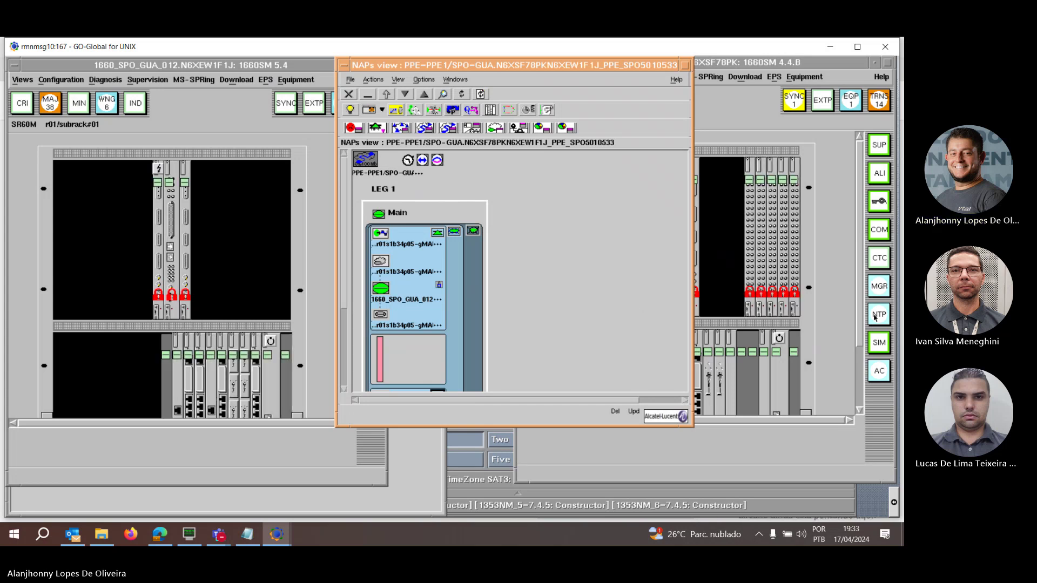
click(837, 285)
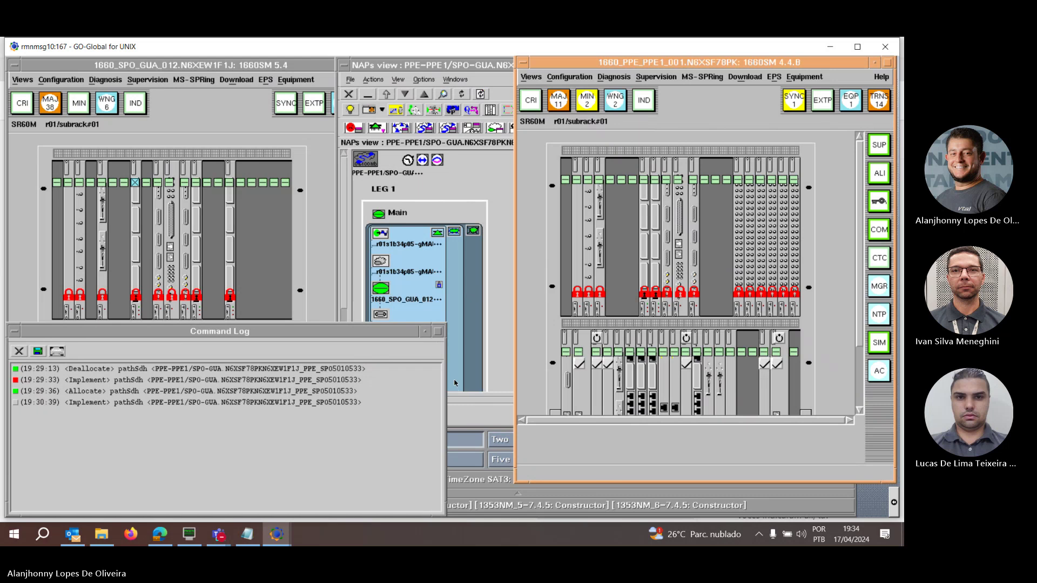
Check the Implement command in the command log, close the log and refresh the path's NAPs view
click(381, 379)
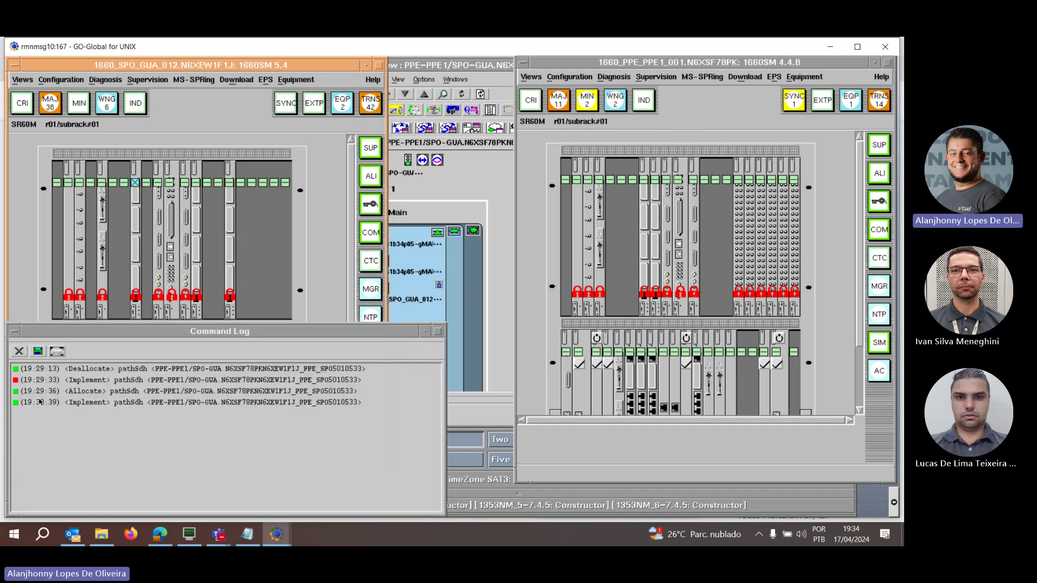
click(18, 352)
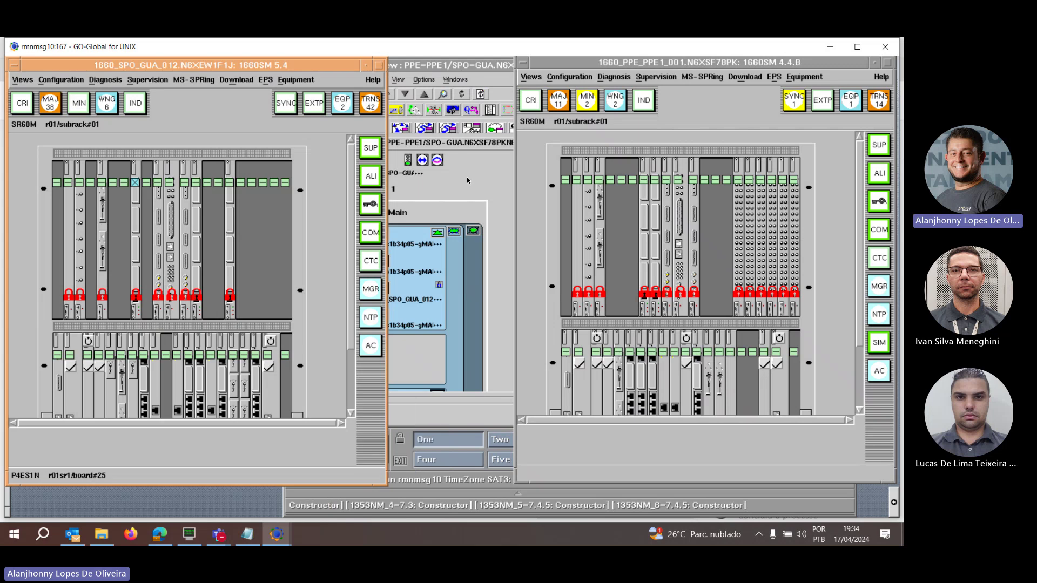
click(423, 266)
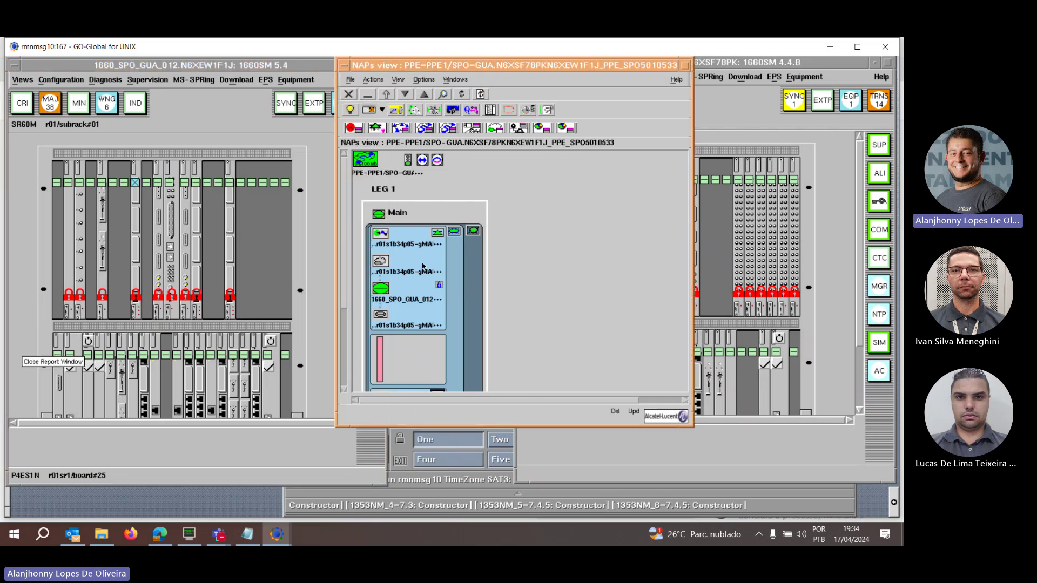
click(480, 95)
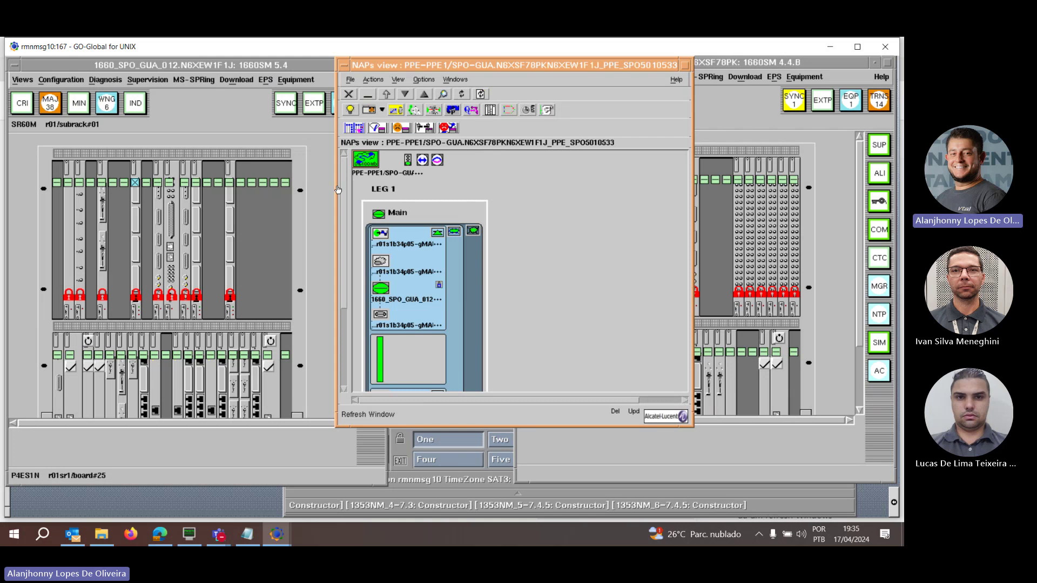
Check the configuration state of the five channels in the path's server trails, closing the list when done
click(151, 146)
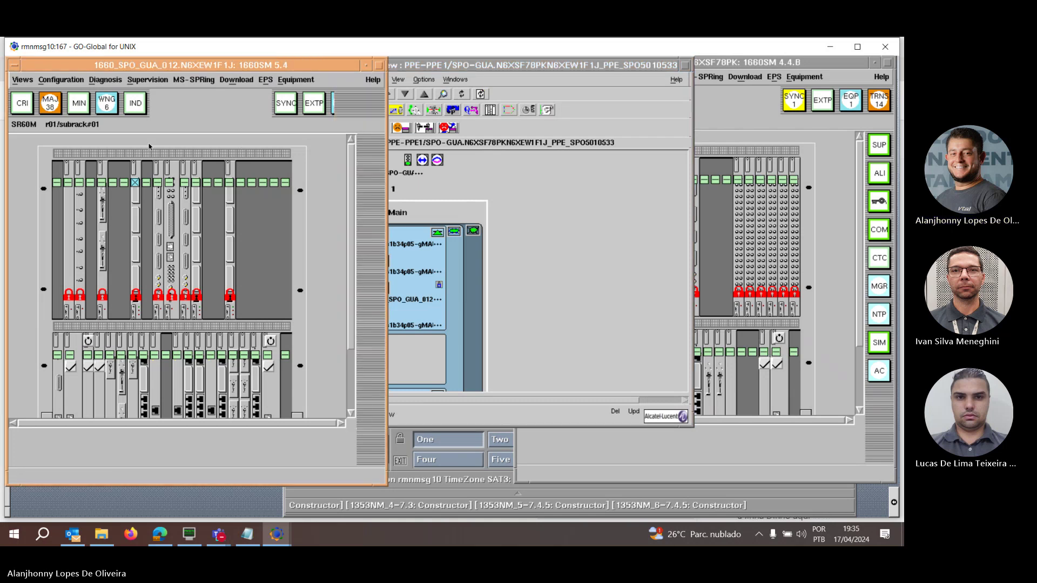
click(424, 127)
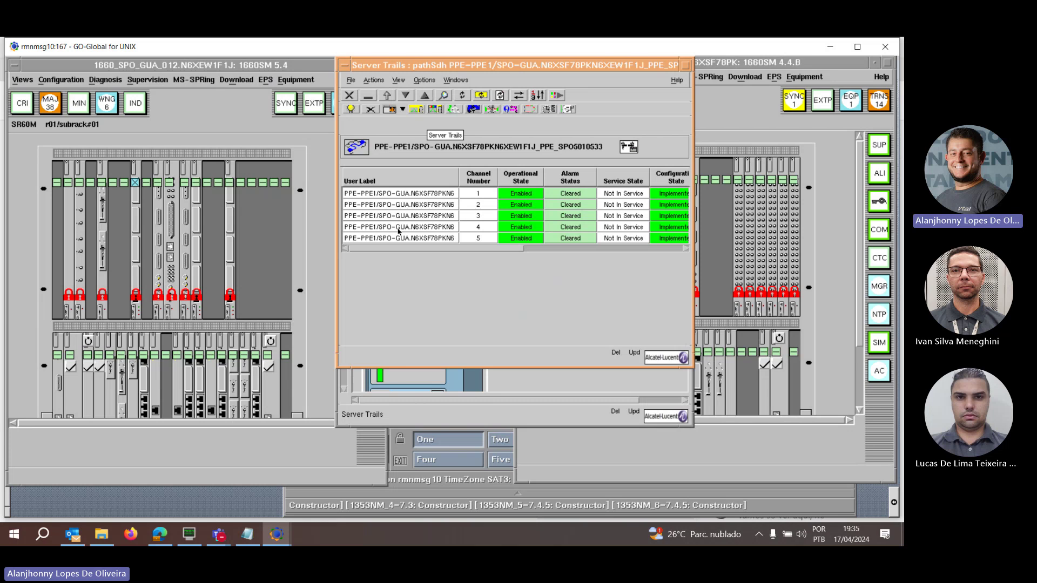
click(348, 96)
Resynchronize the alarms of node 1660_SPO_GUA_012
click(147, 81)
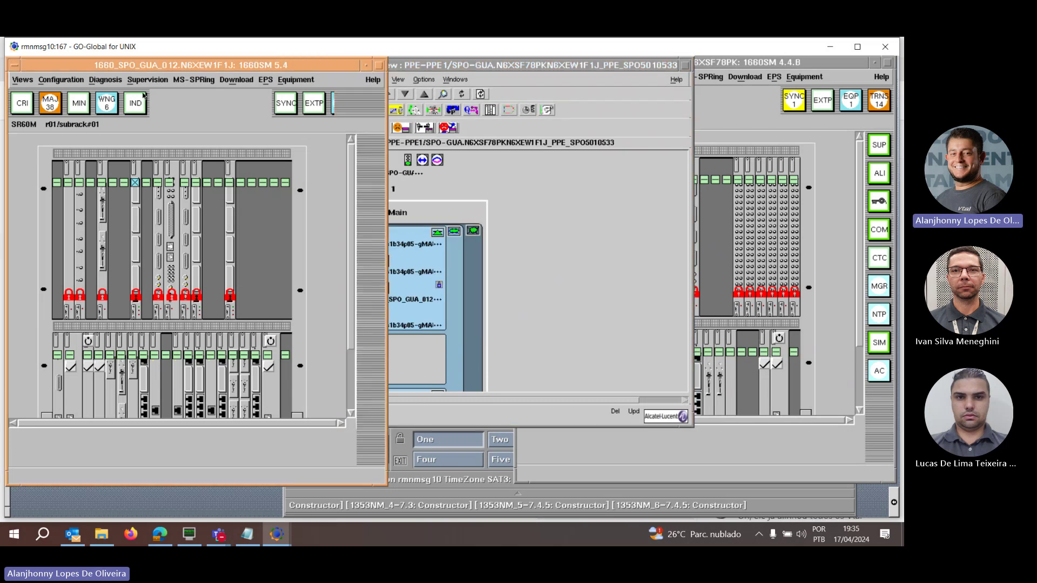
mouse_move(162, 106)
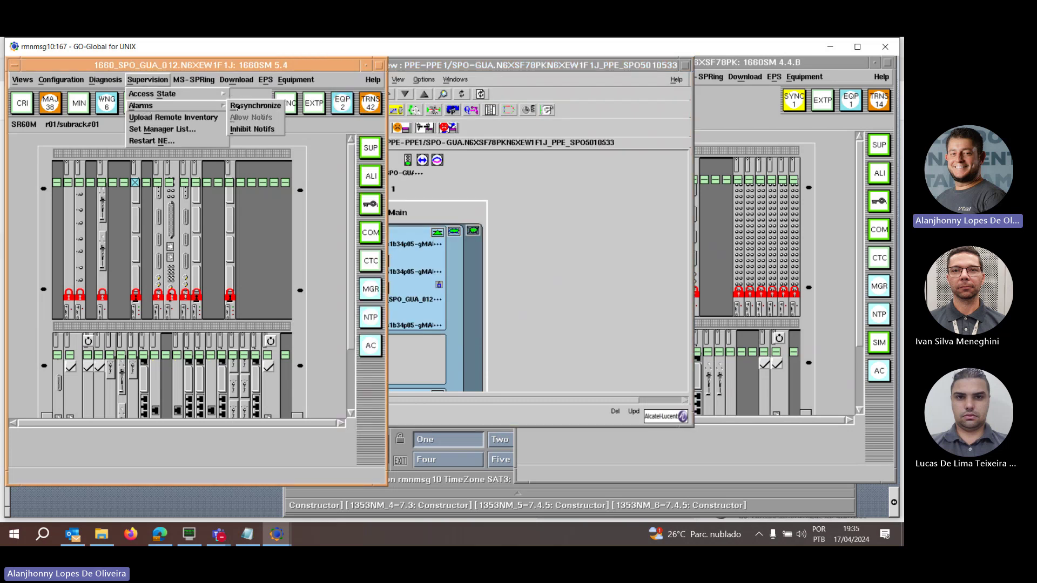
click(238, 107)
click(172, 305)
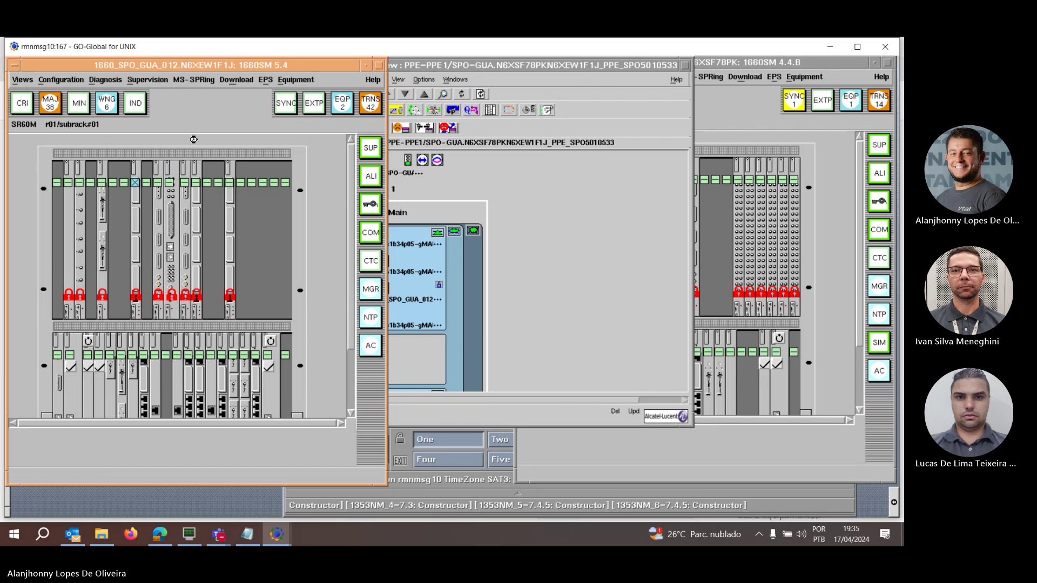
Resynchronize the alarms of node 1660_PPE_PPE1_001
click(734, 117)
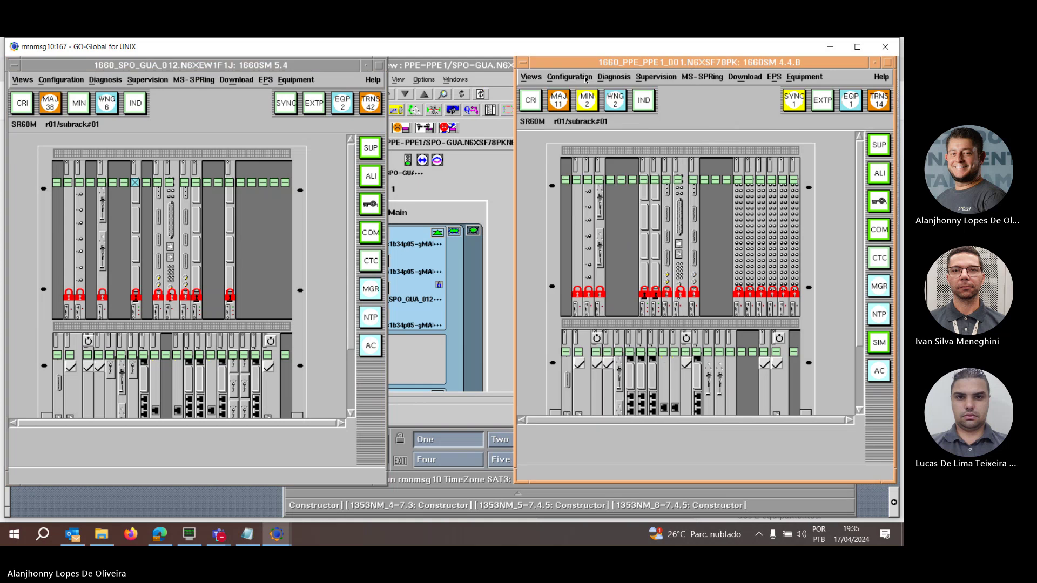
click(656, 76)
mouse_move(680, 115)
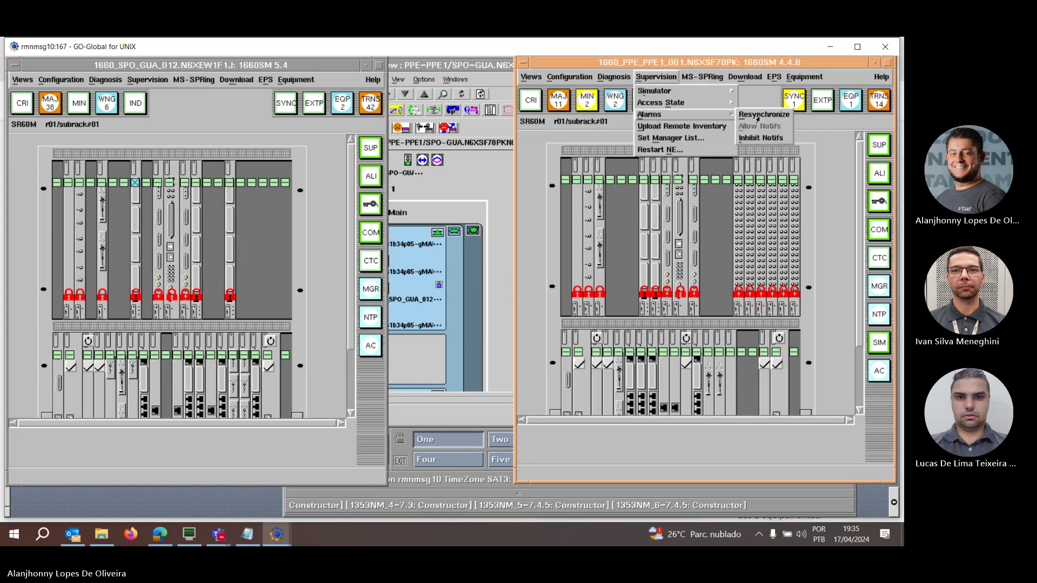
click(756, 115)
click(689, 305)
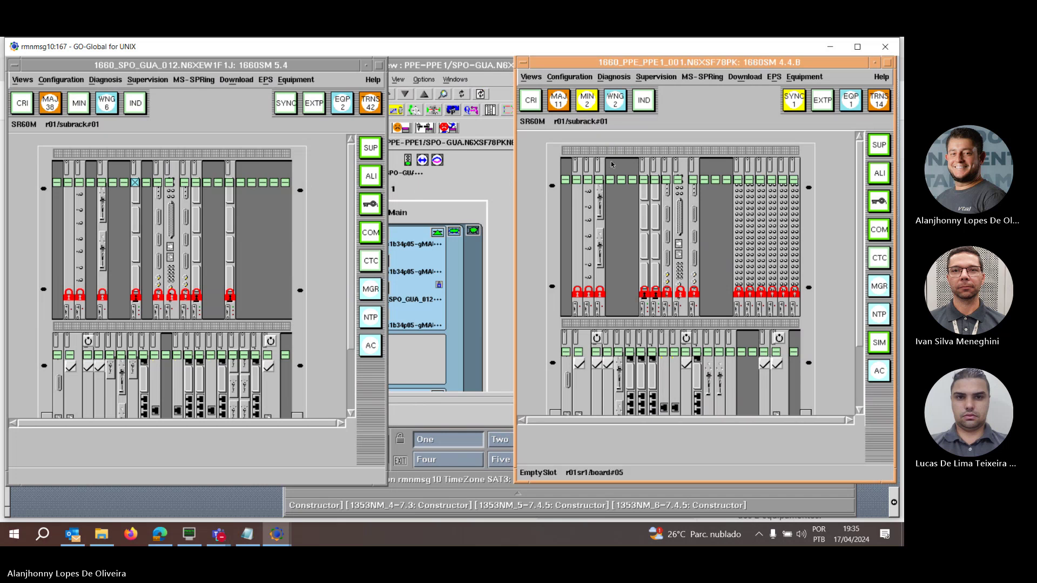
Open the routing display of channel 1 from the path's server trails and select the 1660_SPO_GUA_012 connection on the main route
click(409, 113)
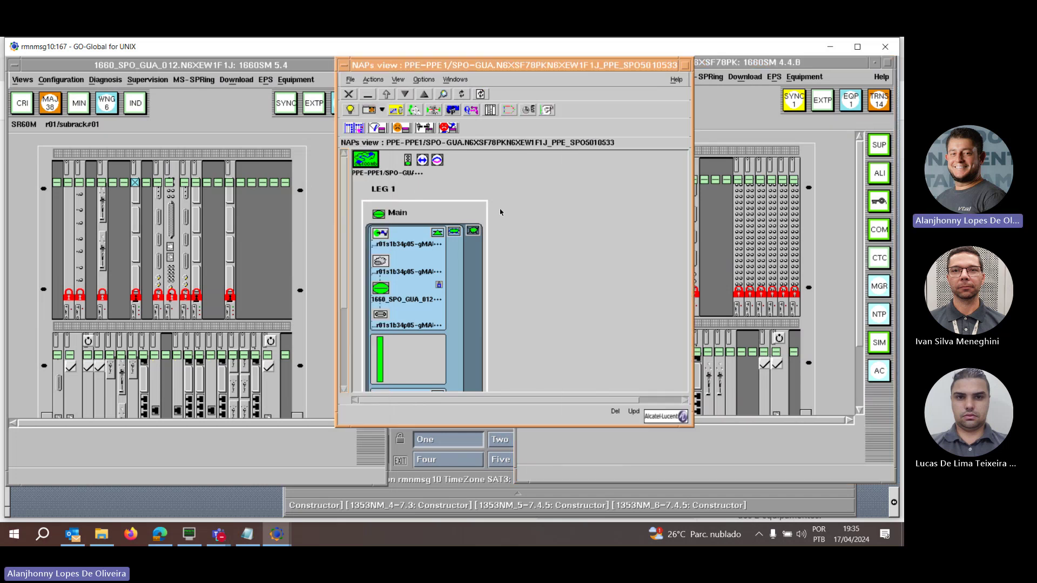
click(423, 131)
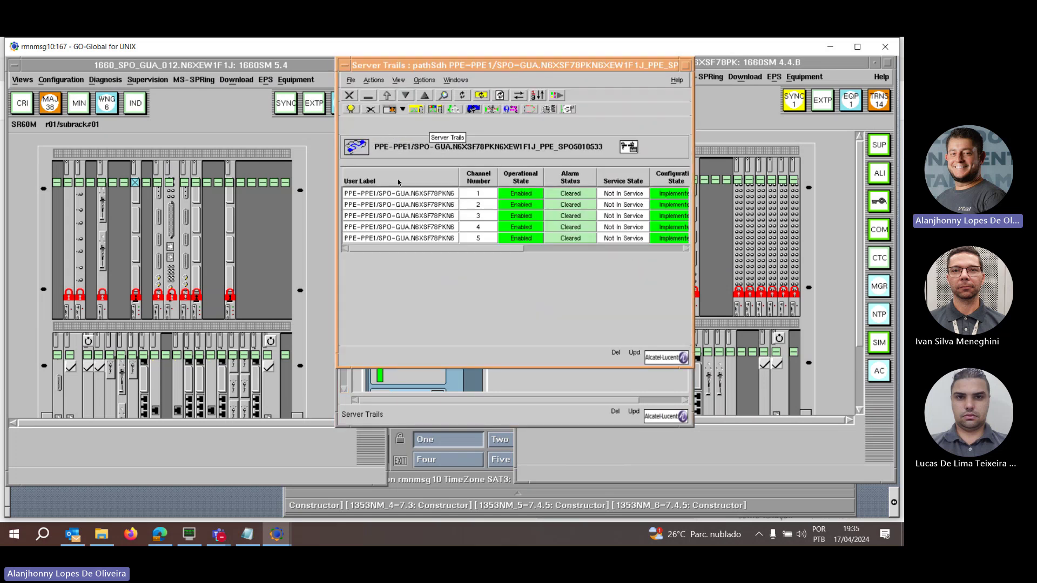
click(400, 192)
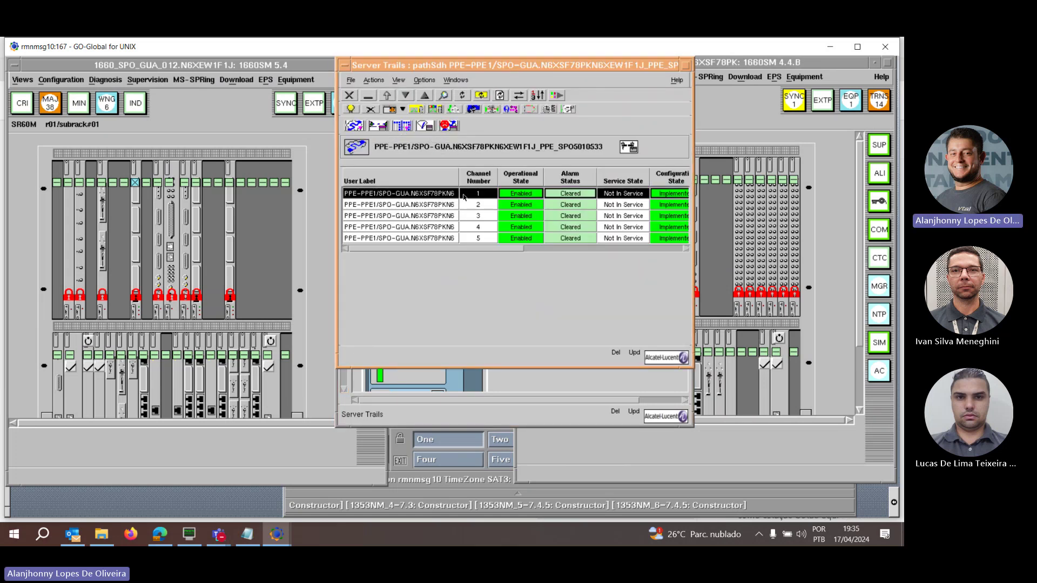
click(397, 128)
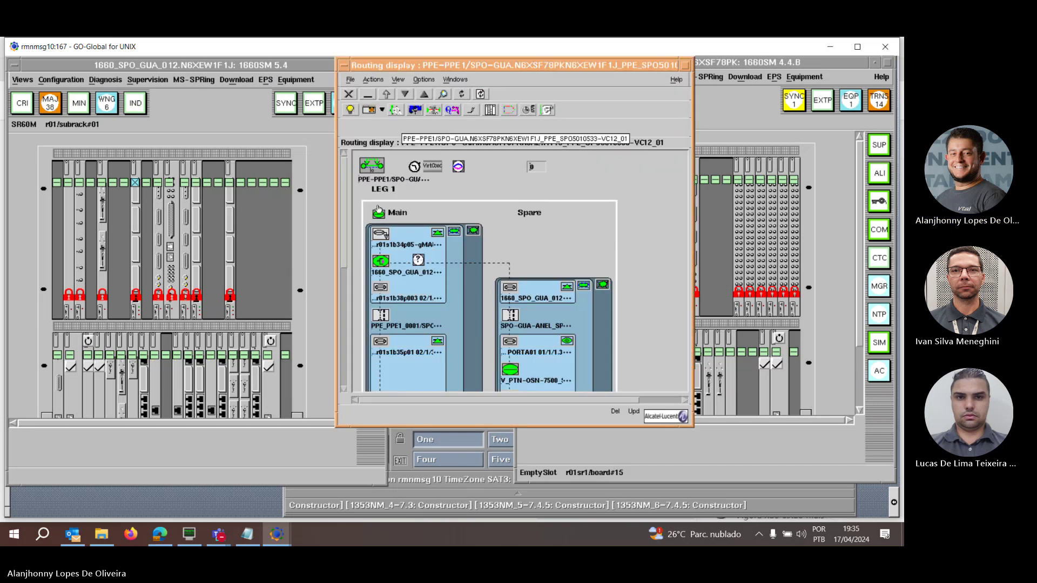
mouse_move(344, 173)
mouse_down()
mouse_move(332, 251)
mouse_move(360, 170)
mouse_up()
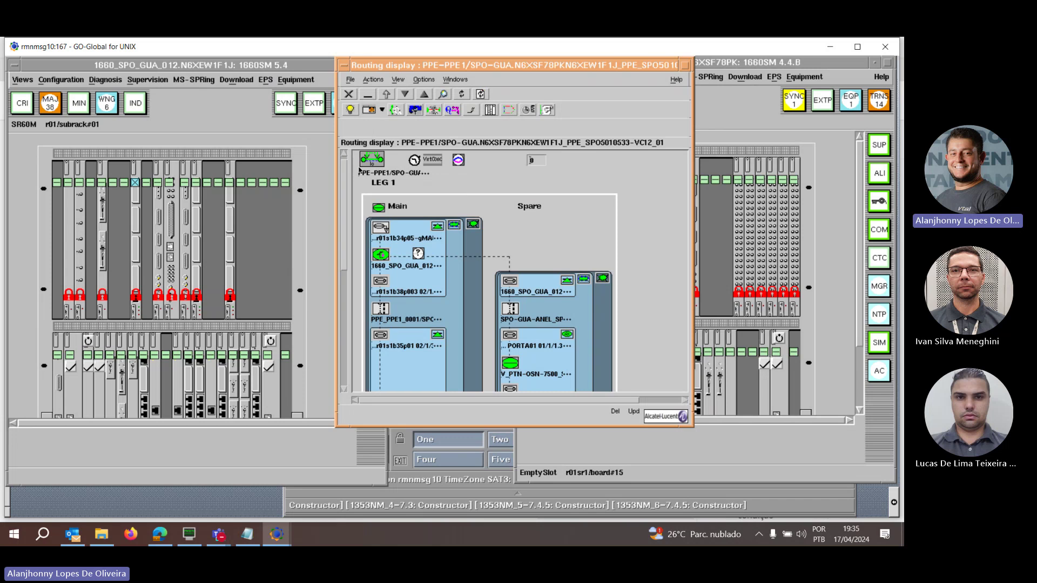
scroll(390, 239, down, 1)
click(379, 250)
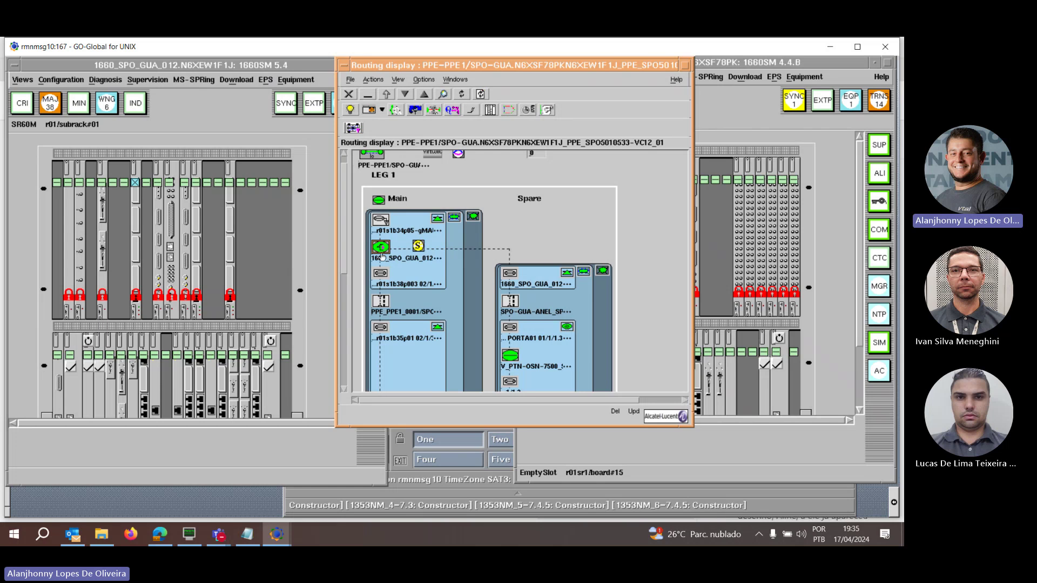
drag(346, 212, 350, 198)
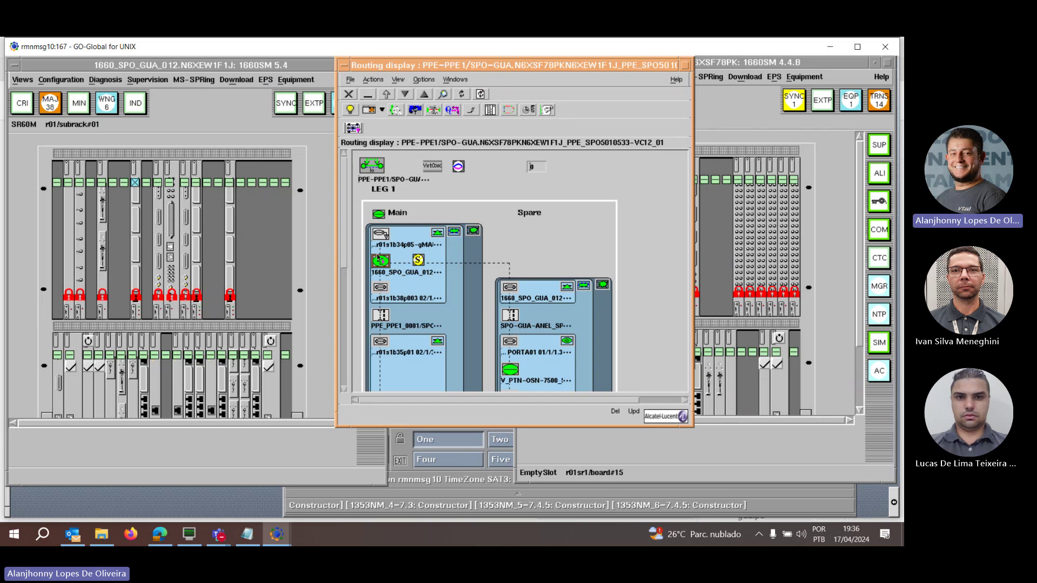
Force channel 1's SNCP connection at node 1660_PPE_PPE1_001 to spare and close the command log
scroll(382, 363, down, 5)
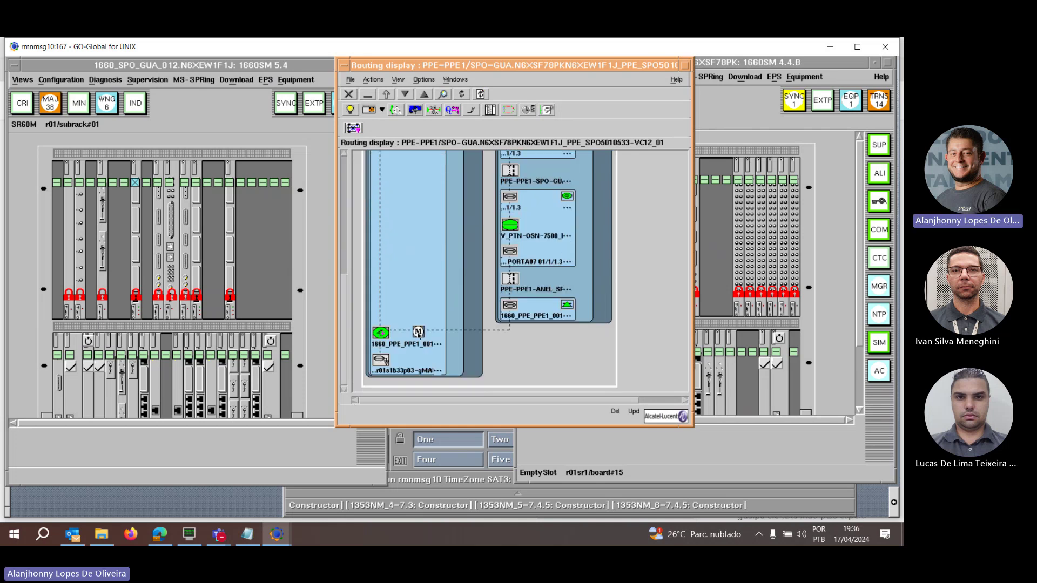
click(388, 335)
right_click(383, 332)
mouse_move(421, 414)
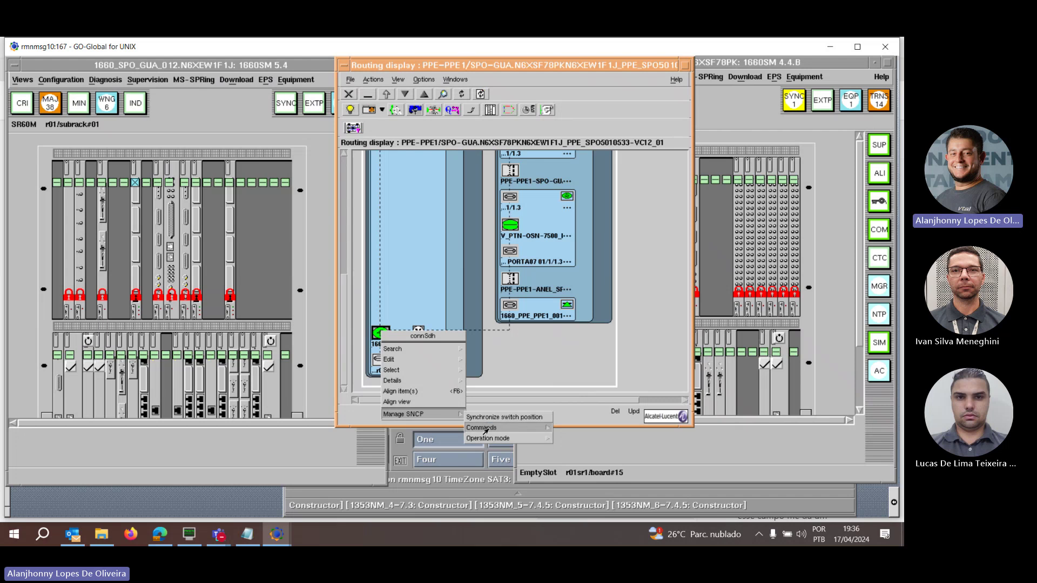
mouse_move(544, 428)
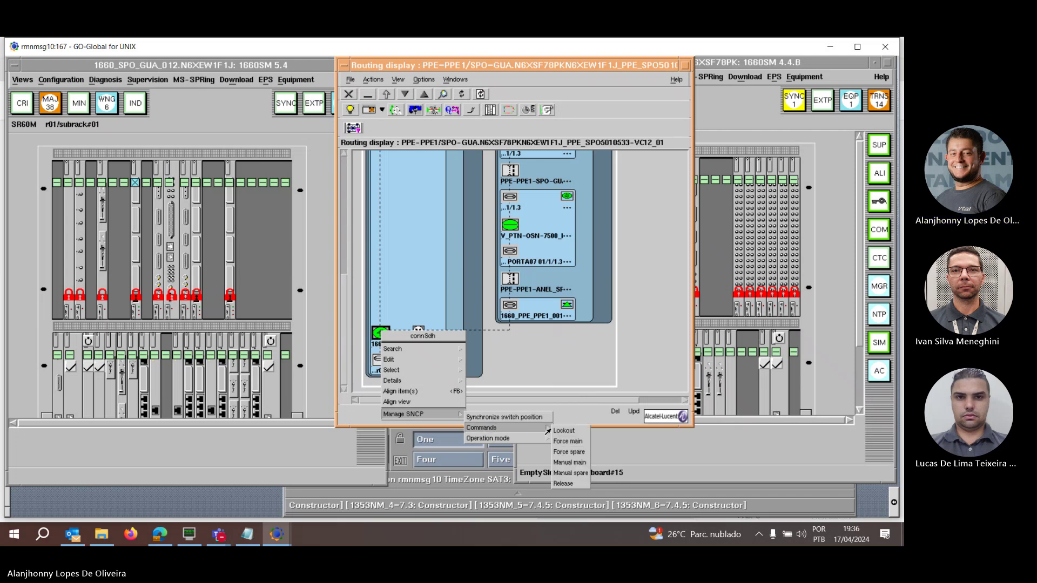
click(559, 453)
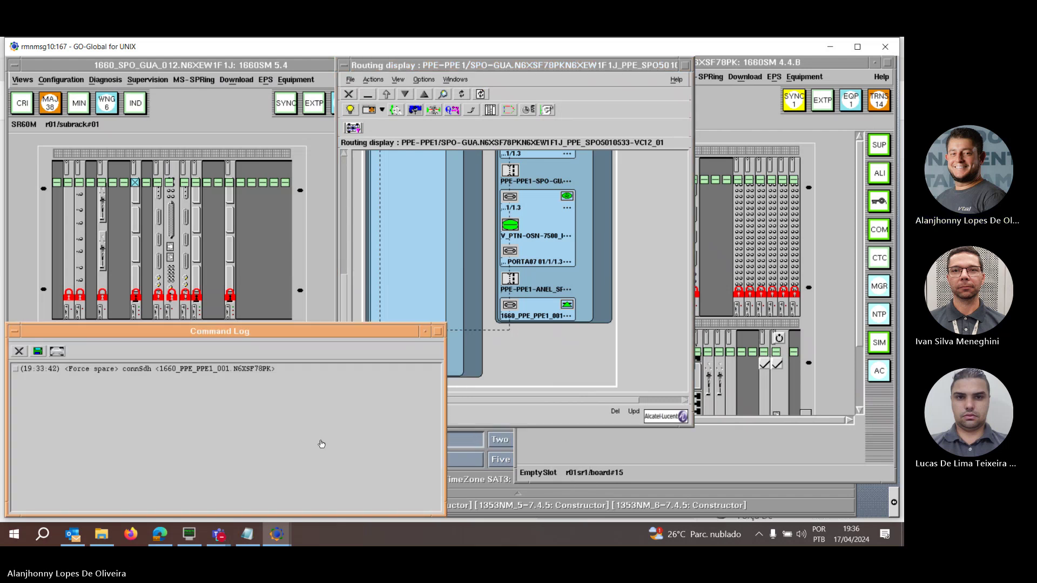
click(19, 351)
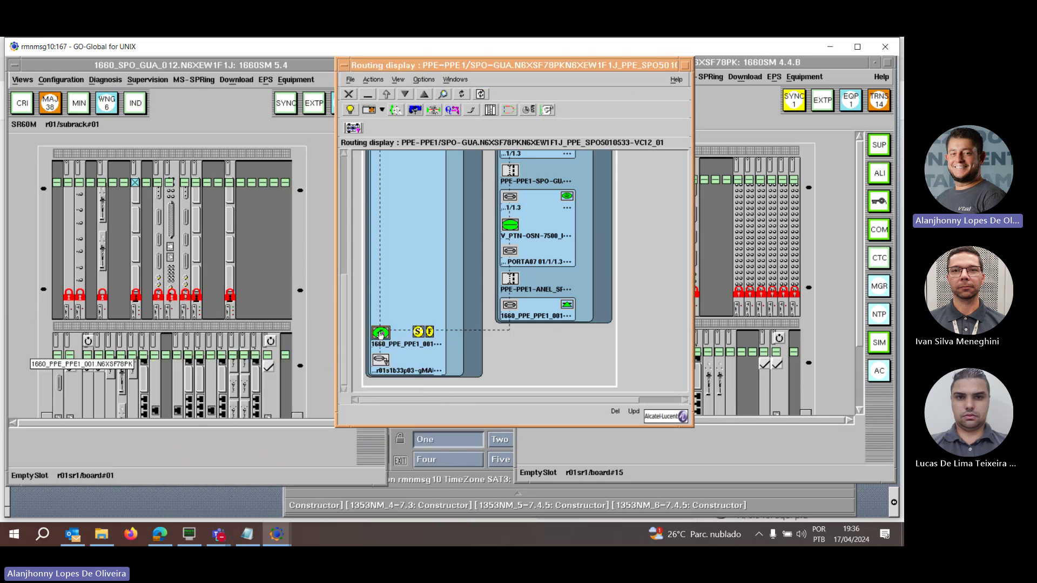
Release the SNCP force command on channel 1's connection at node 1660_PPE_PPE1_001
right_click(381, 334)
mouse_move(416, 416)
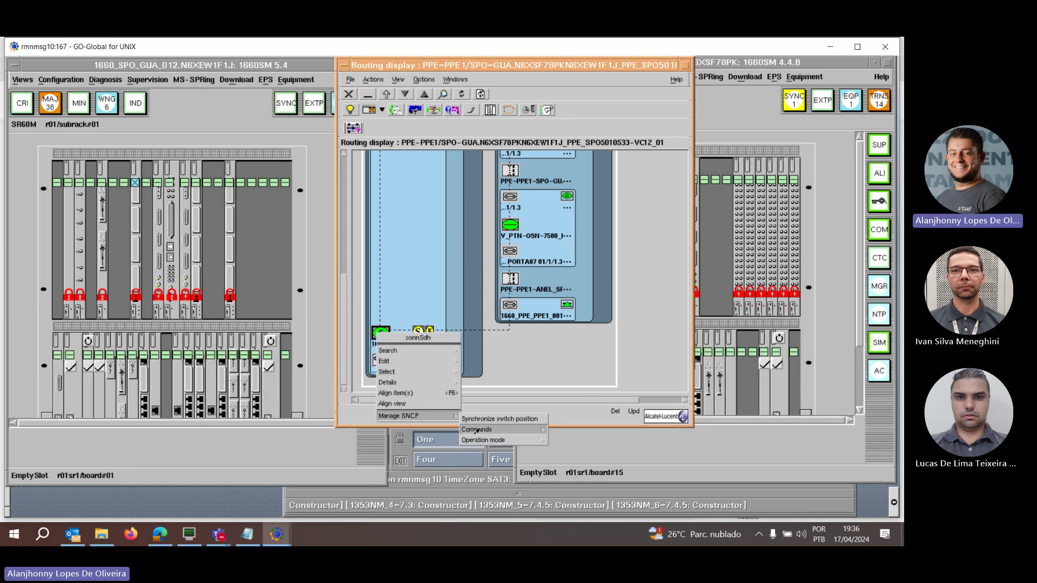
mouse_move(477, 431)
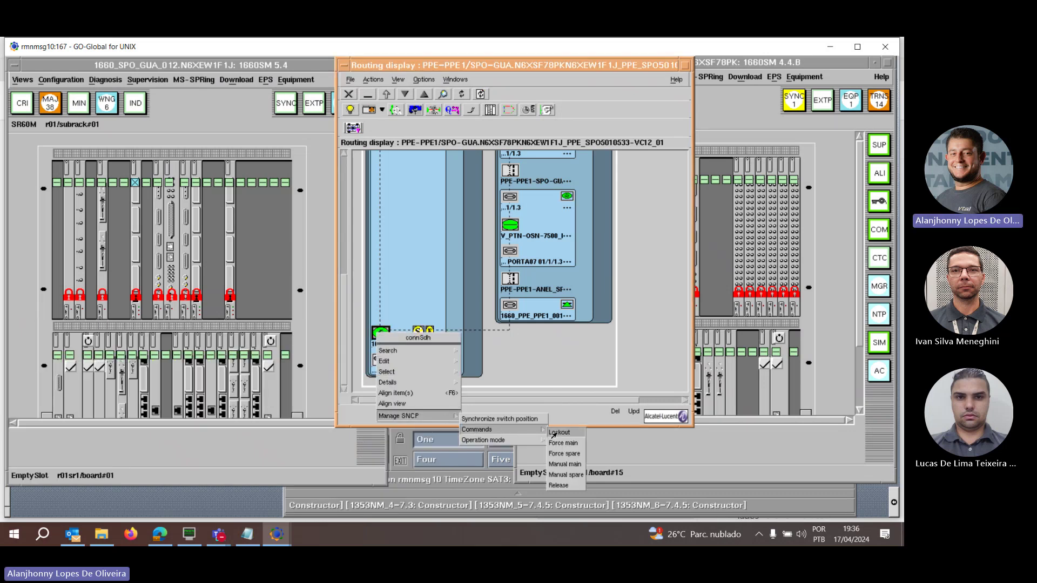
click(558, 485)
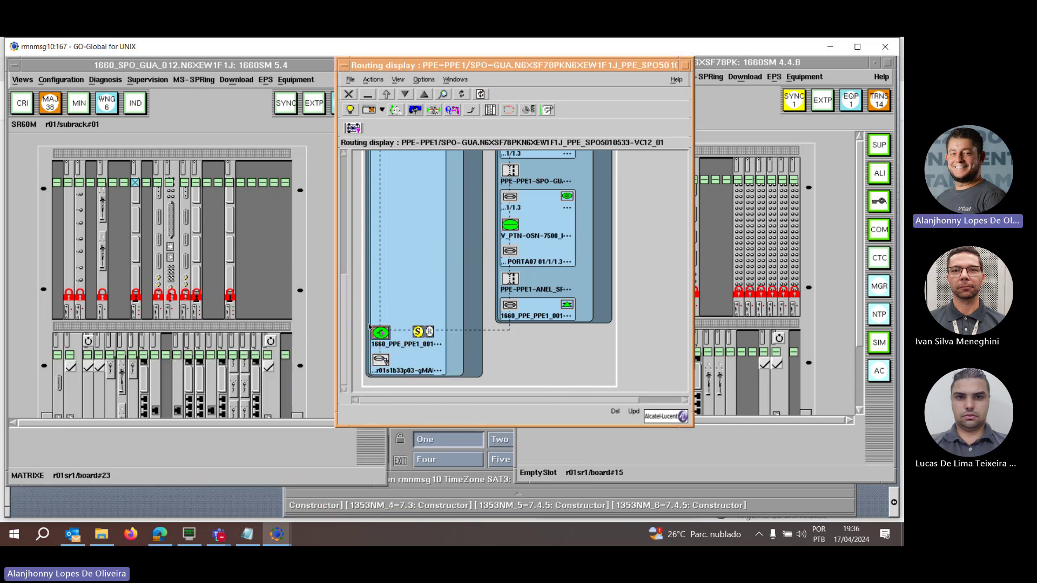
Check the switch positions at both ends of channel 1's routing and close its routing display
drag(343, 330, 347, 191)
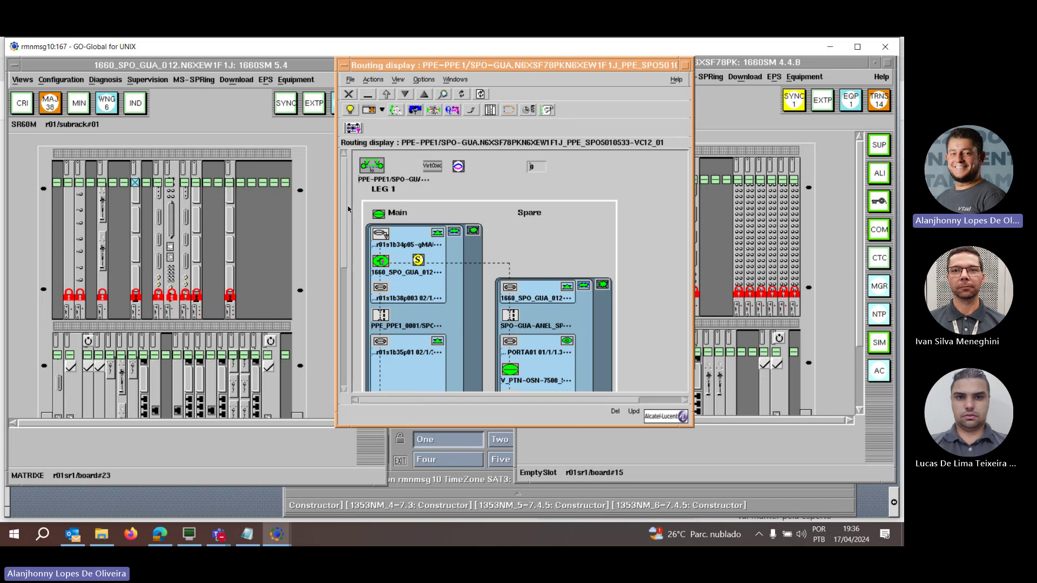
scroll(367, 279, down, 5)
scroll(367, 216, up, 5)
scroll(372, 244, down, 5)
scroll(372, 244, up, 5)
click(353, 128)
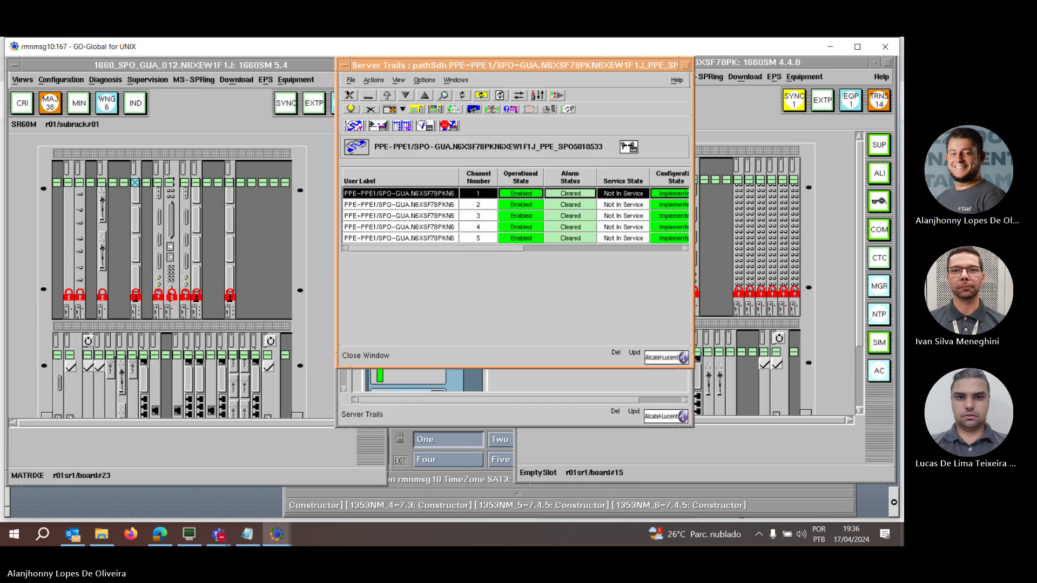
Force the SNCP of channels 2 to 5 to spare together from the server trails list
key(Down)
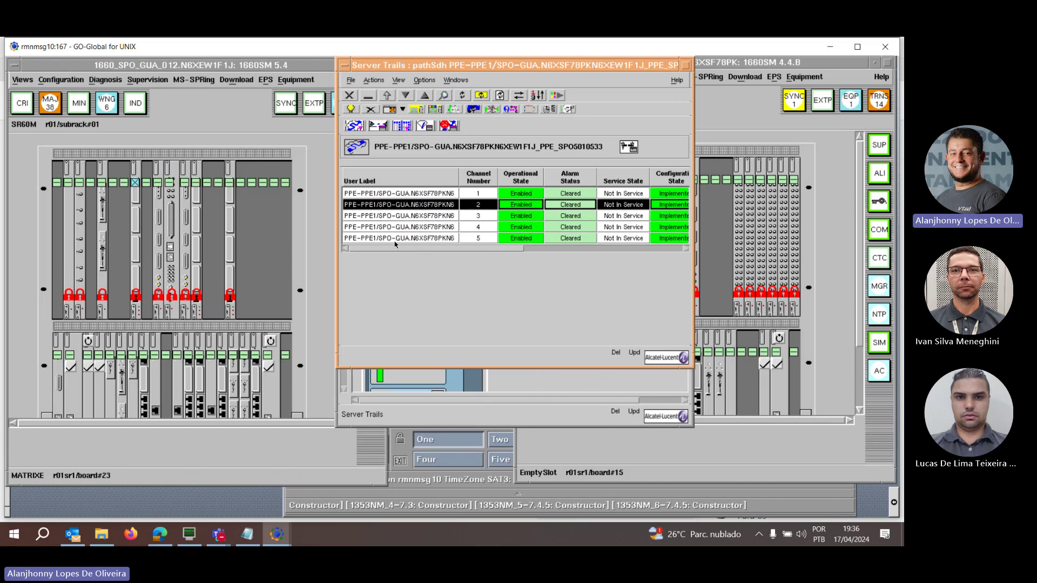
shift+click(404, 238)
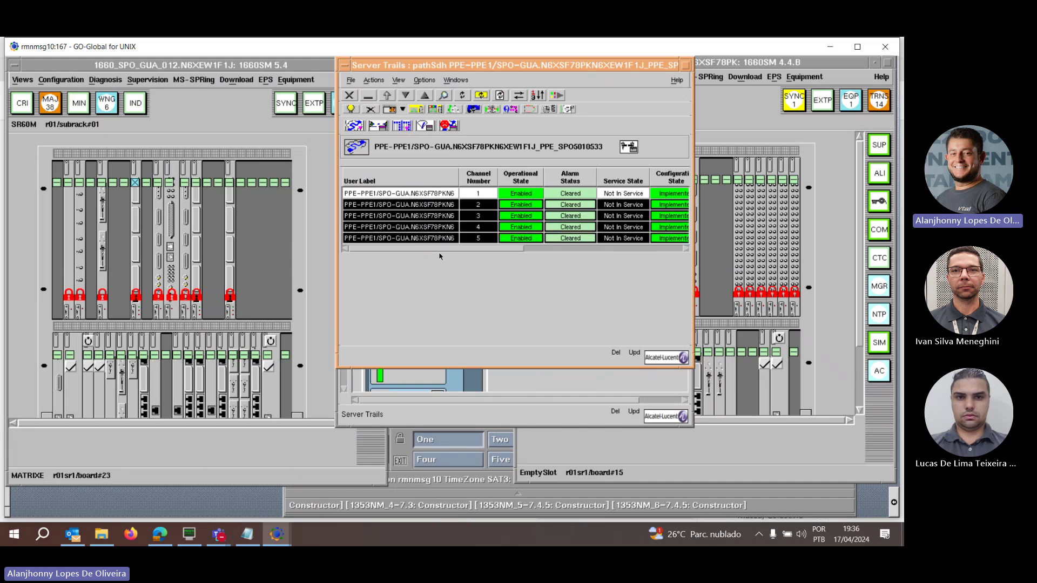
right_click(409, 217)
mouse_move(449, 396)
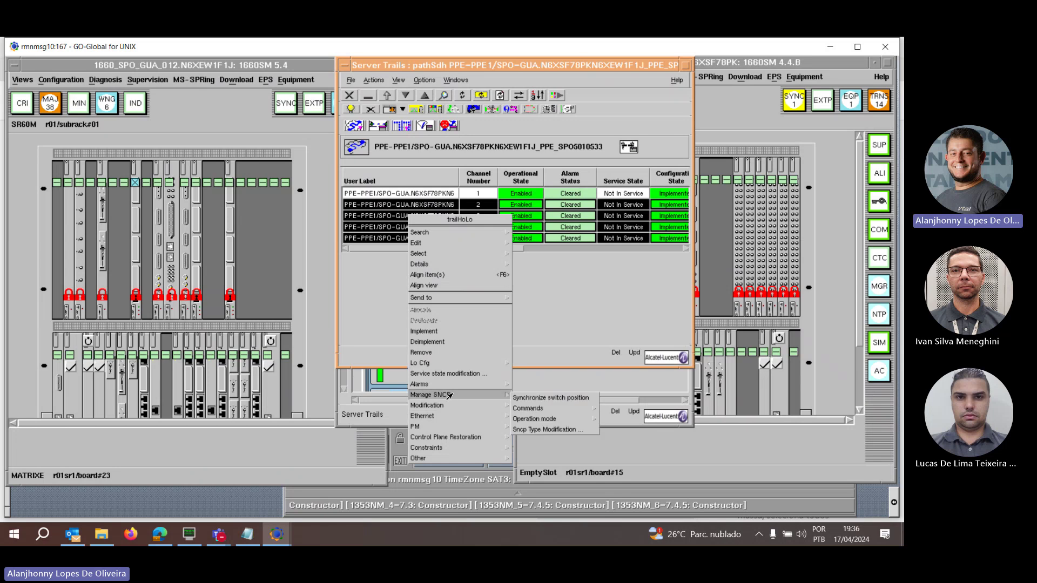
mouse_move(543, 411)
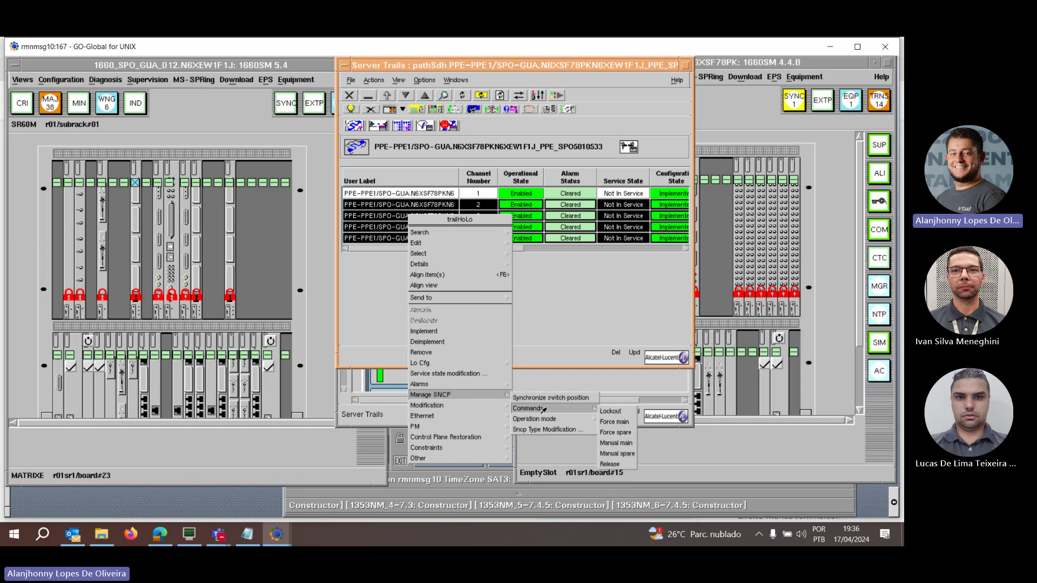
click(615, 433)
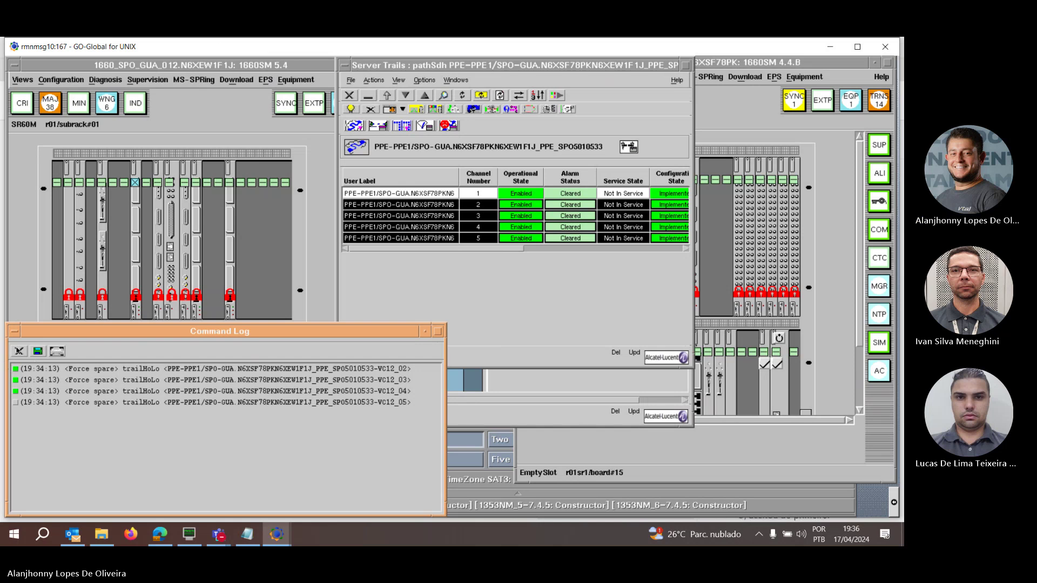
Check the switch states of channels 2 and 3 in their routing displays, closing each one when done
click(413, 208)
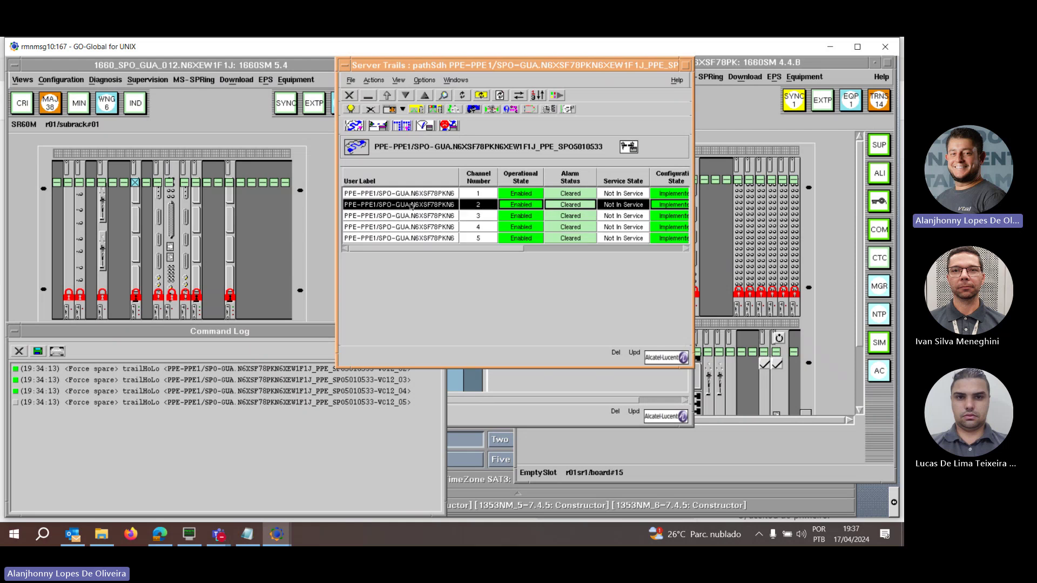
click(405, 126)
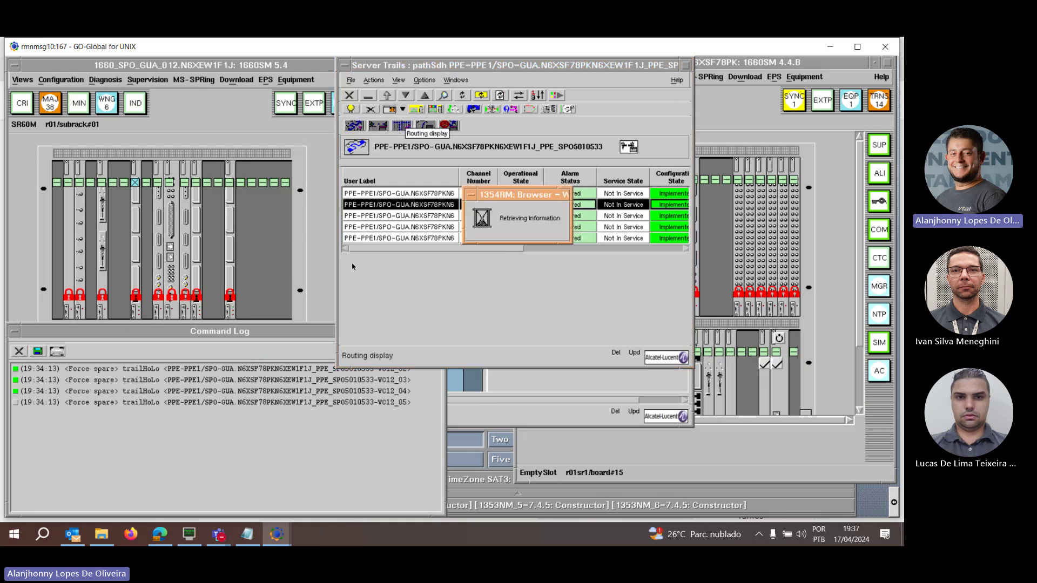
scroll(345, 171, down, 5)
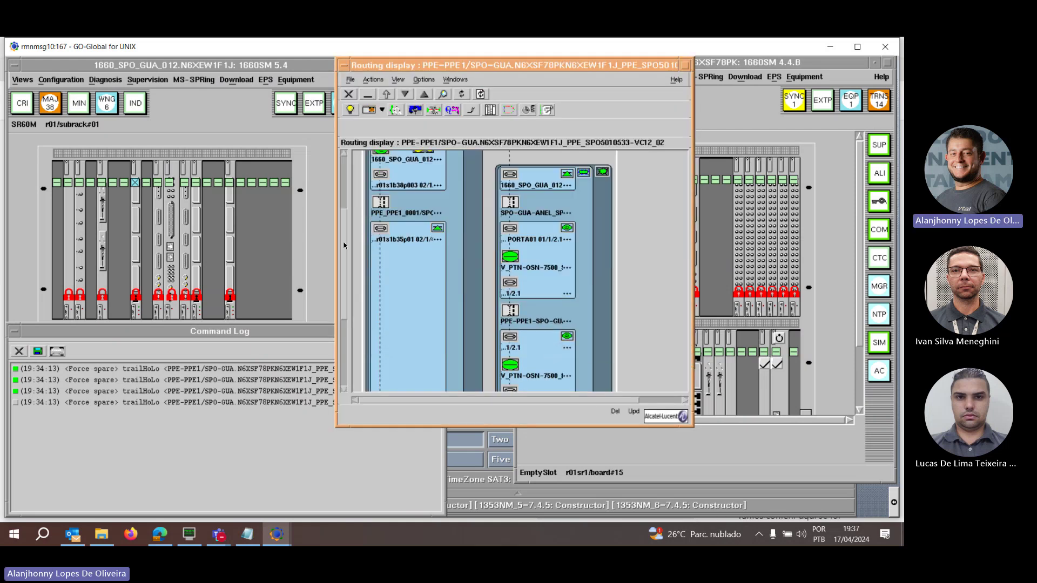
click(348, 94)
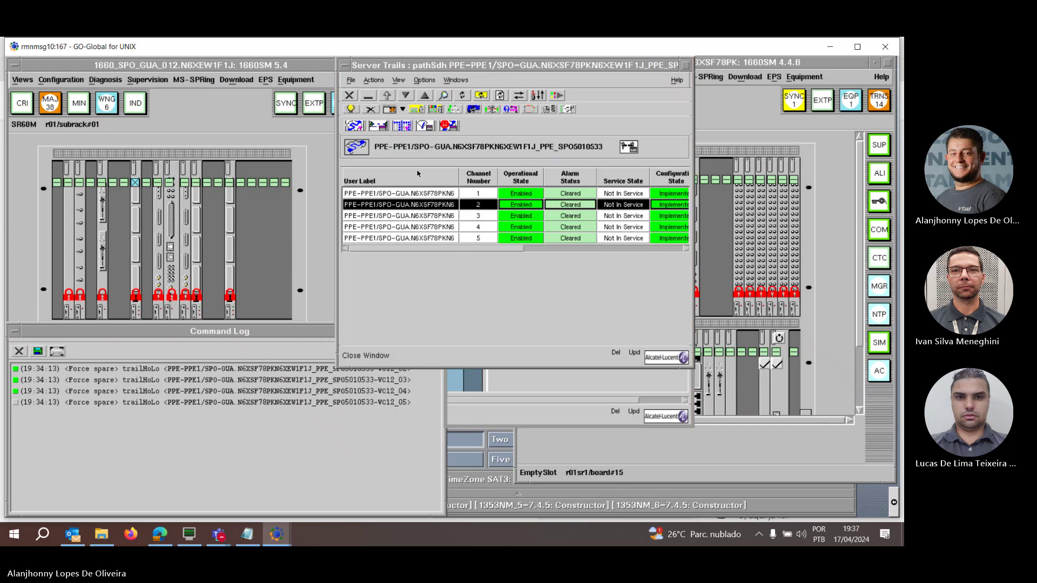
click(401, 125)
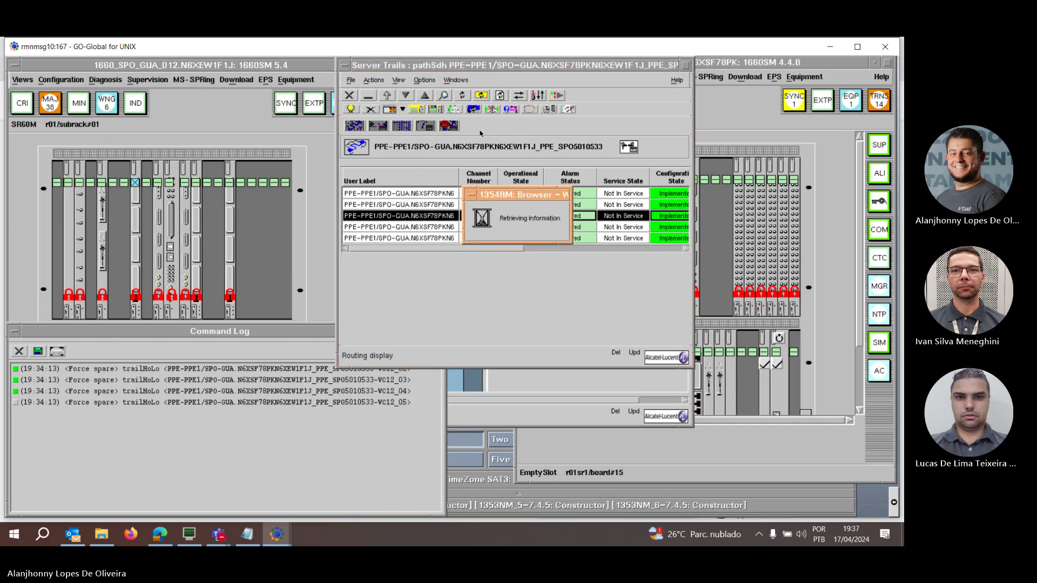
drag(347, 171, 339, 307)
click(355, 95)
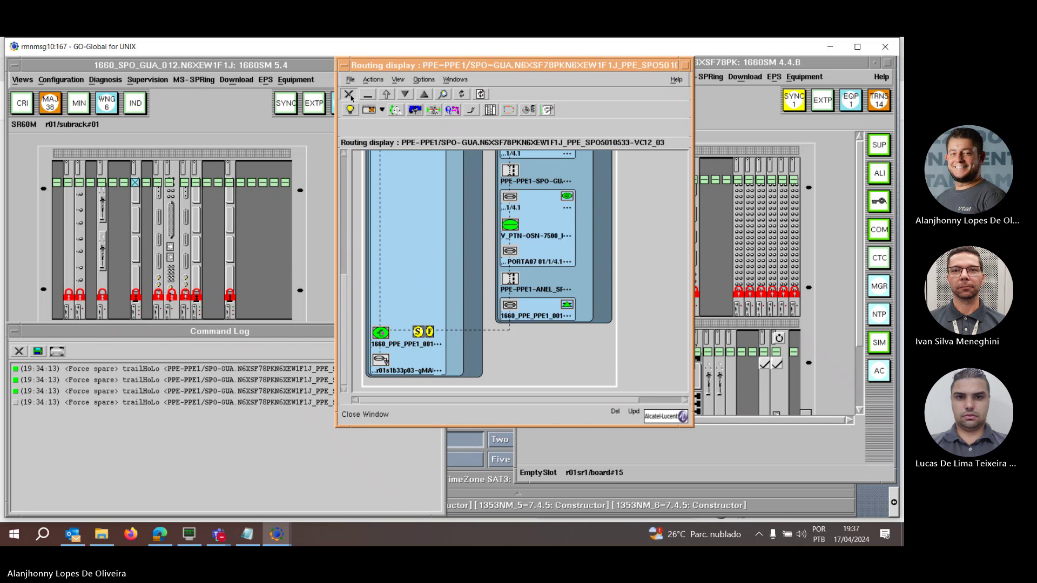
Check the switch states at both ends of channel 4 in its routing display and close the display
click(420, 230)
click(402, 125)
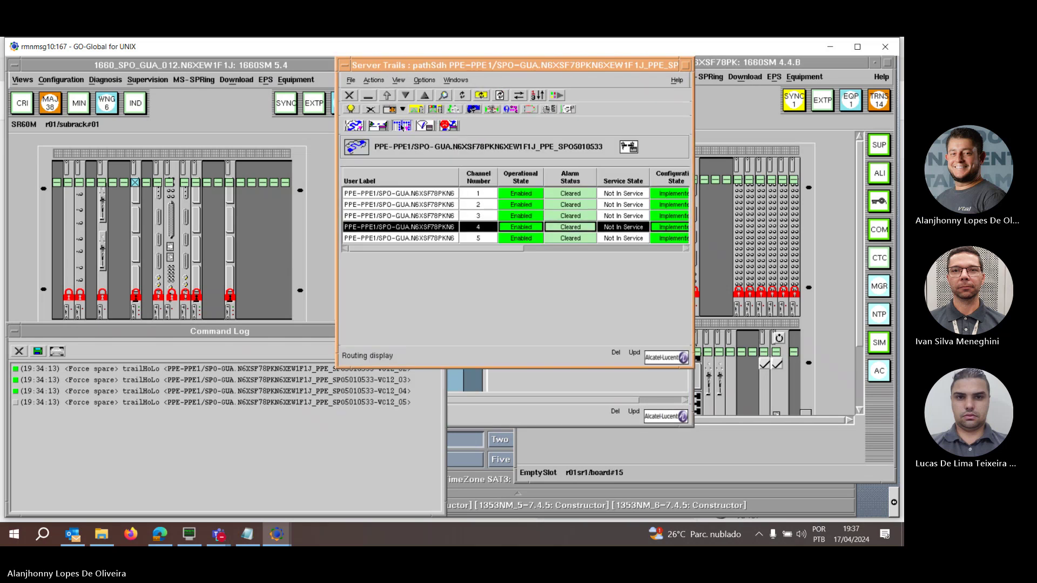
scroll(353, 162, down, 10)
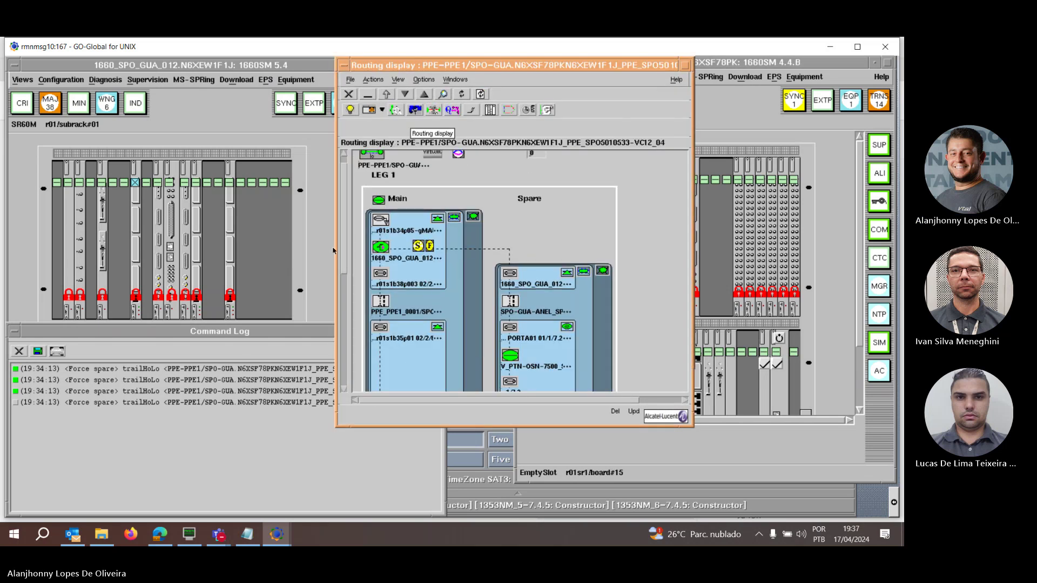
click(349, 95)
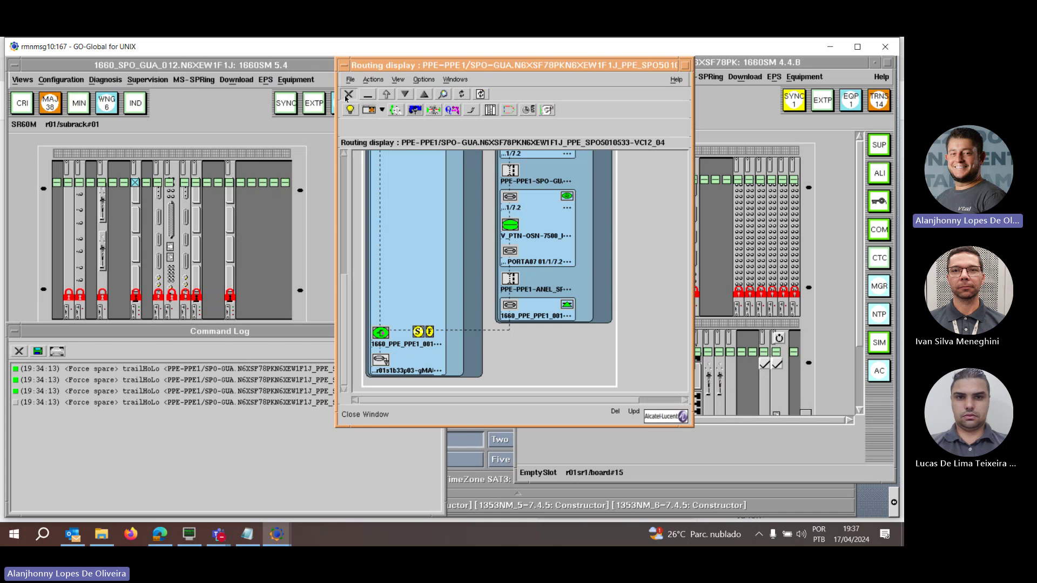
Check channel 5's switch states in its routing display, refreshing the view, and close the command log and the display
click(400, 238)
click(406, 126)
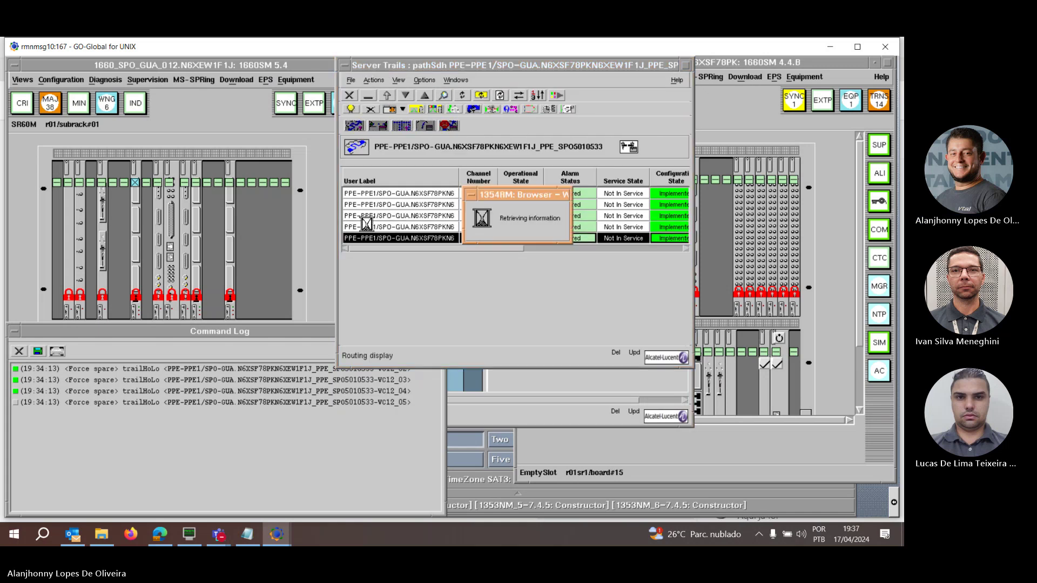
drag(346, 163, 345, 116)
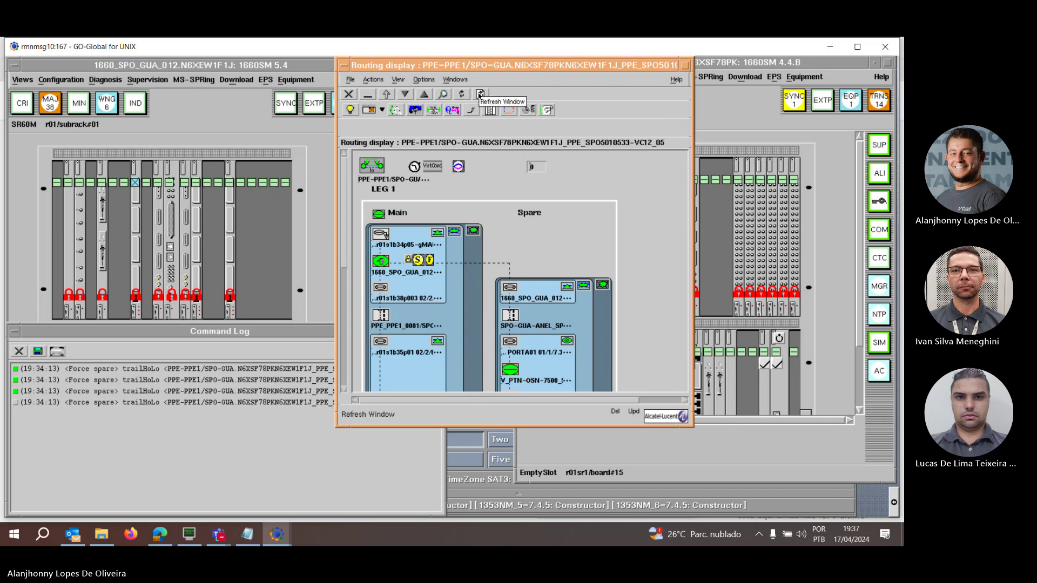
click(479, 95)
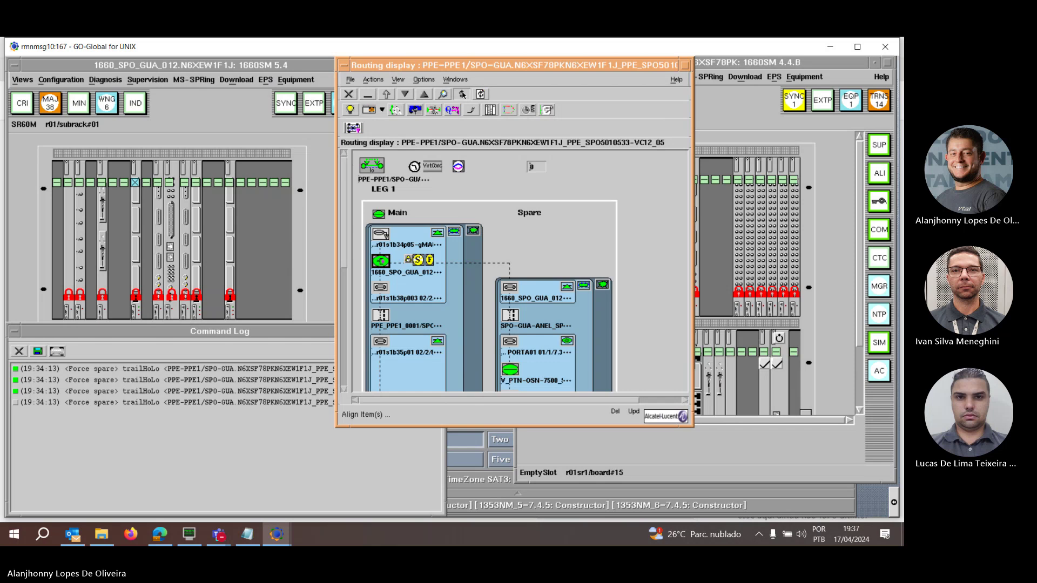
click(471, 110)
click(19, 352)
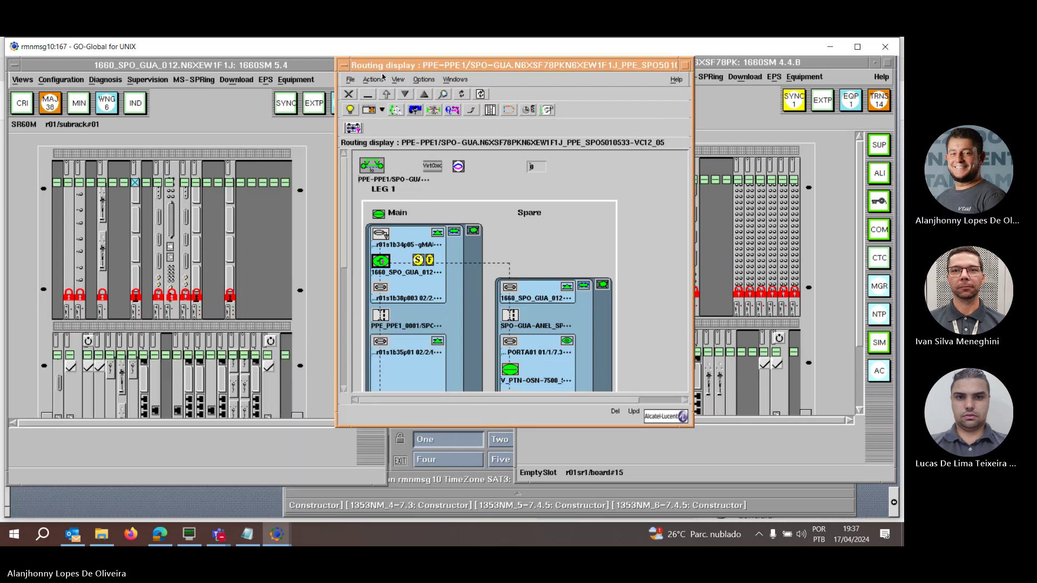
click(349, 95)
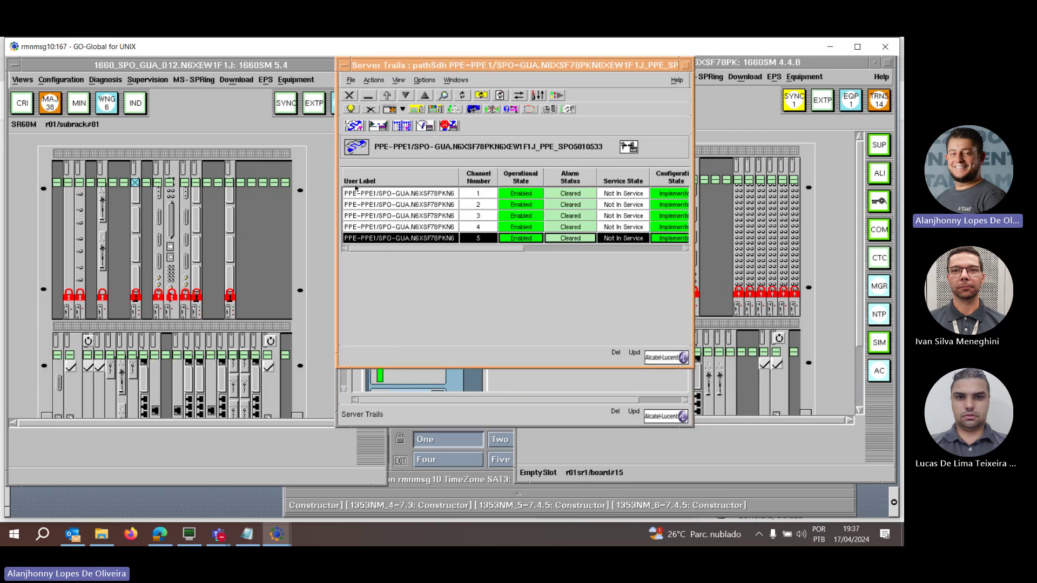
Release the SNCP force command on channels 2 to 5 together from the server trails list and close the command log
shift+click(397, 207)
right_click(403, 215)
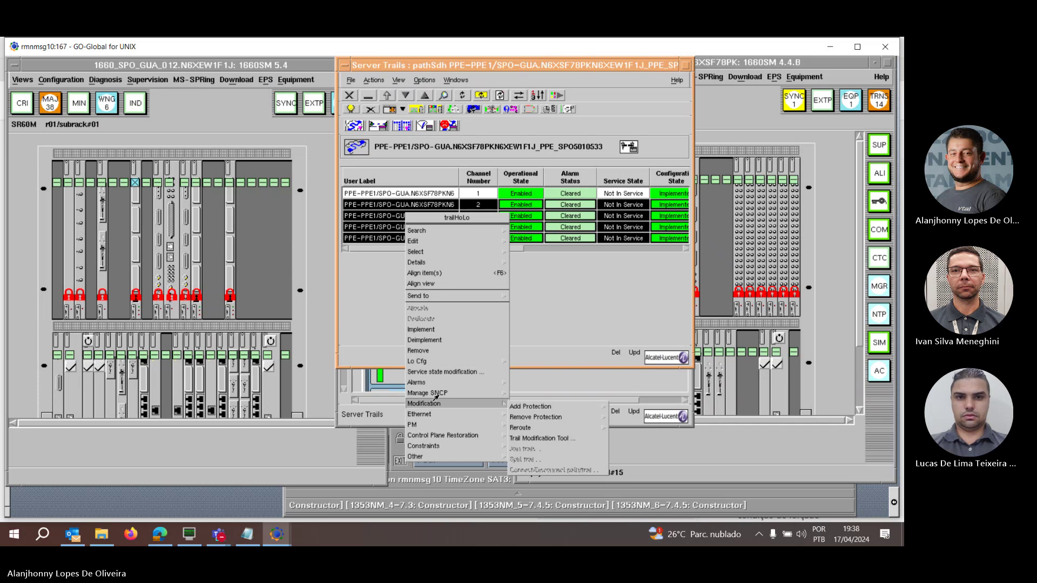
mouse_move(432, 393)
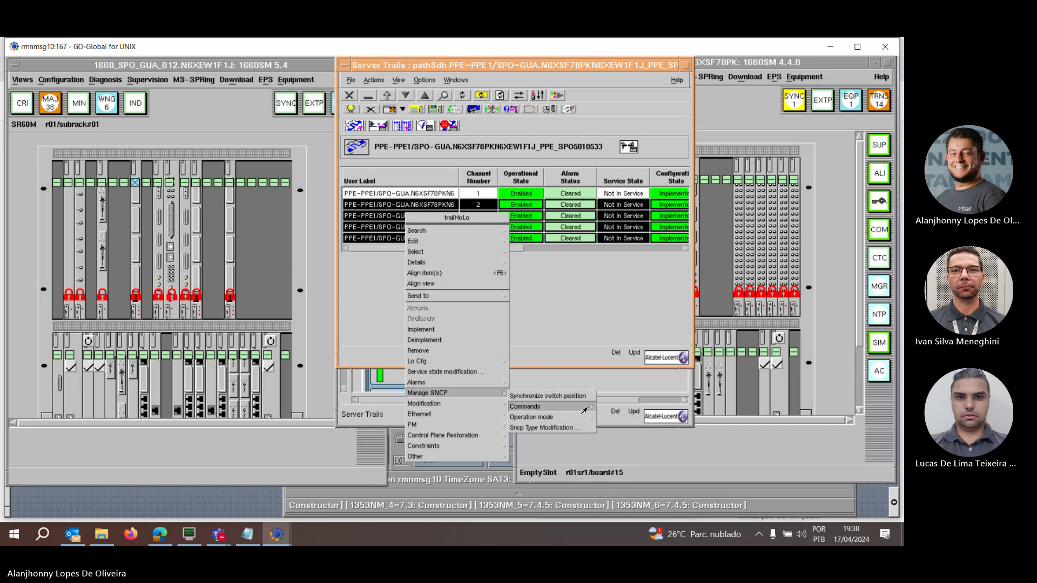
mouse_move(584, 409)
click(606, 462)
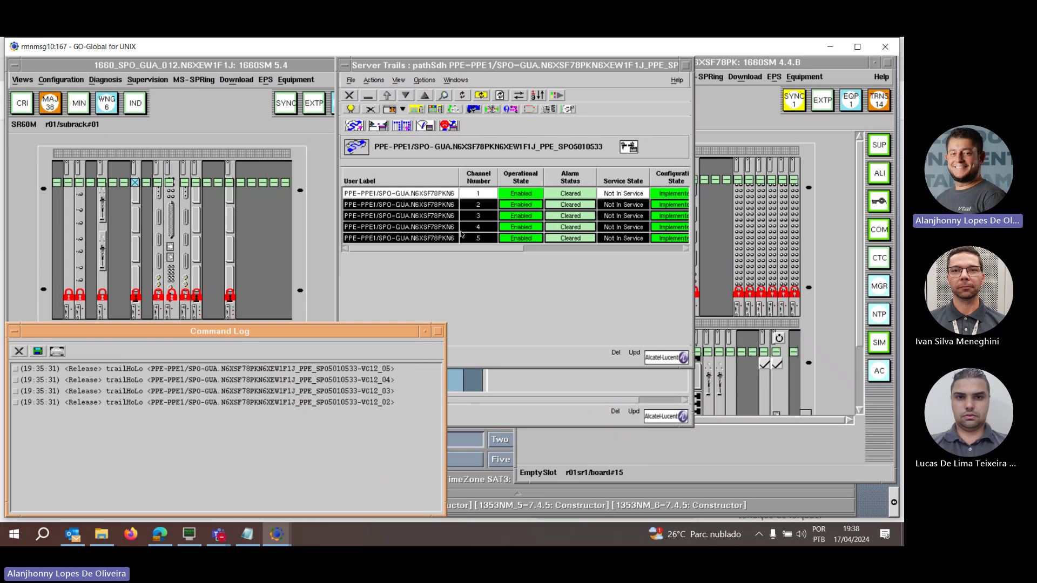
click(19, 352)
click(427, 125)
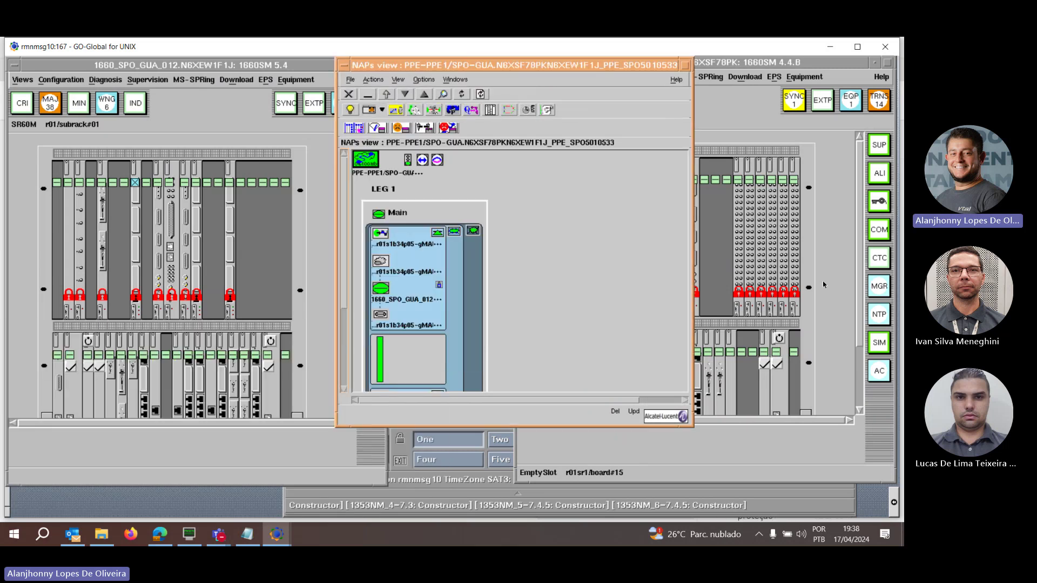
click(787, 318)
click(505, 188)
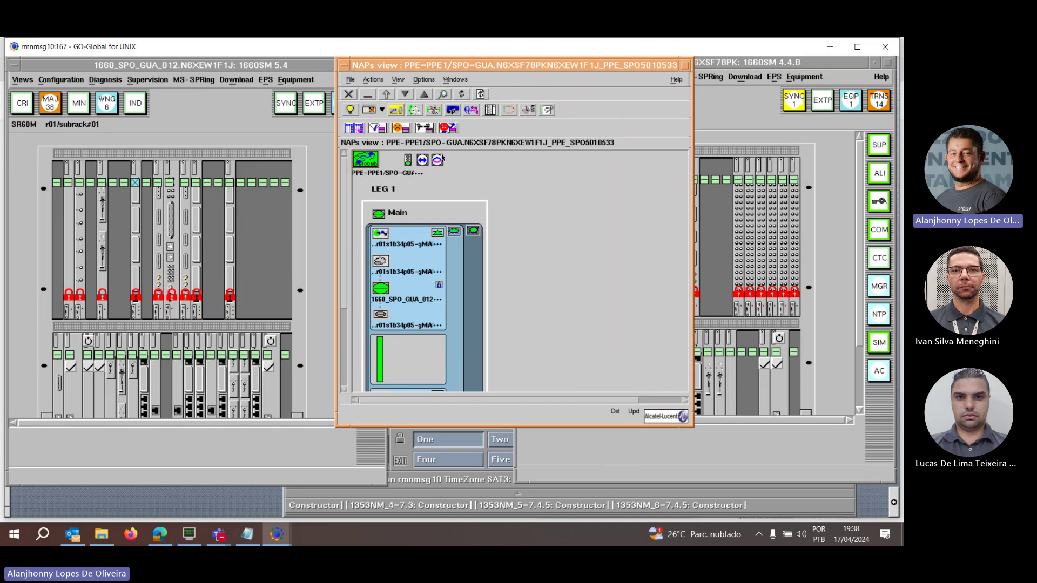
Switch to the Teams meeting and open its recording and transcription options
key(alt+Tab)
click(472, 171)
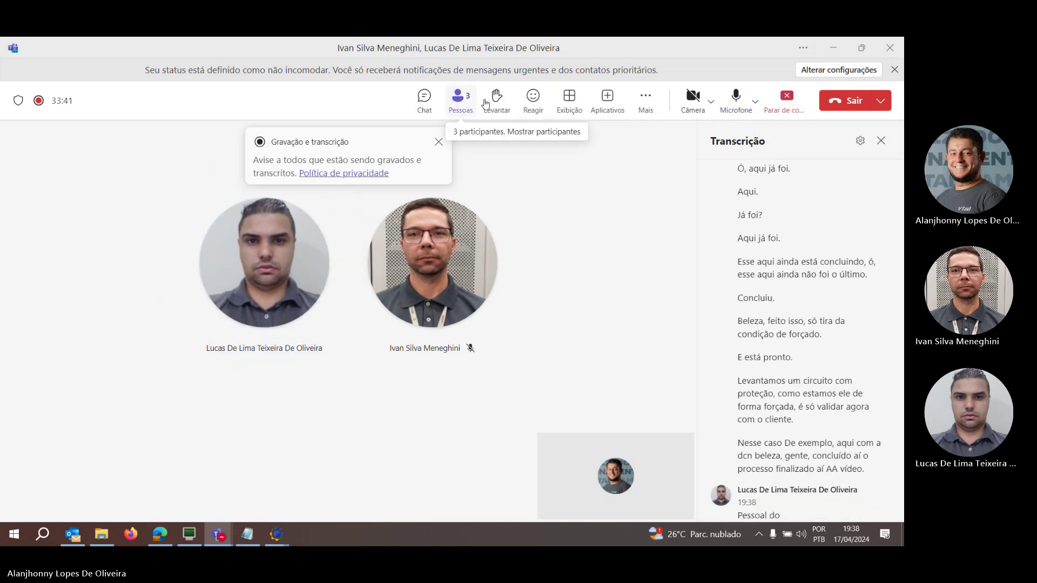
click(648, 105)
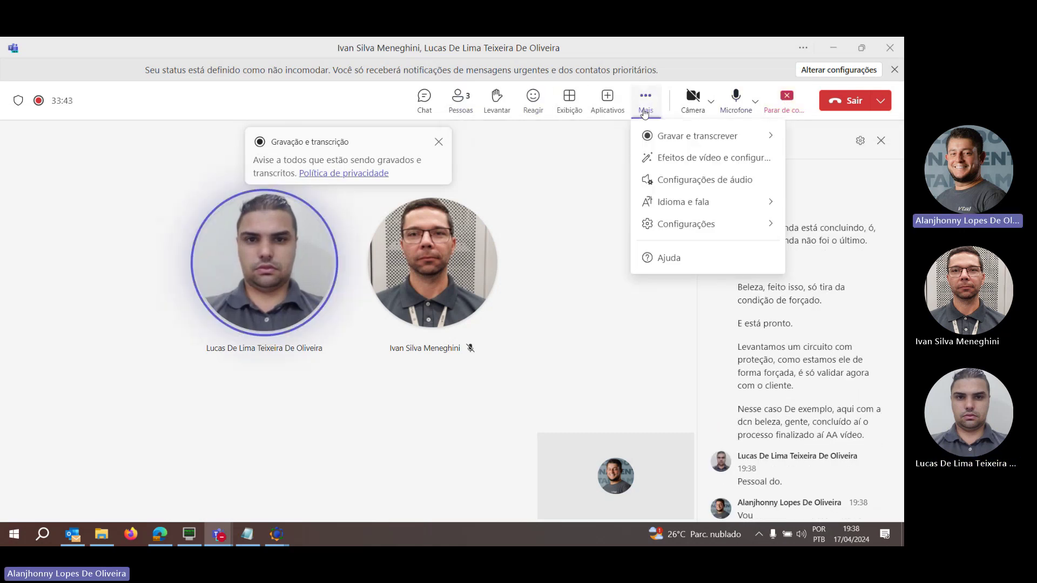
mouse_move(708, 135)
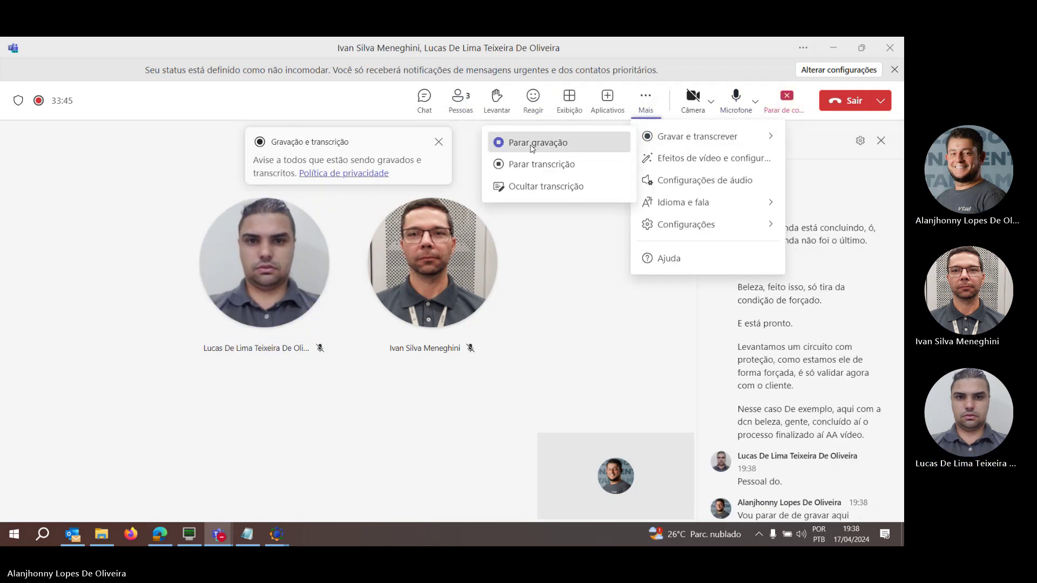